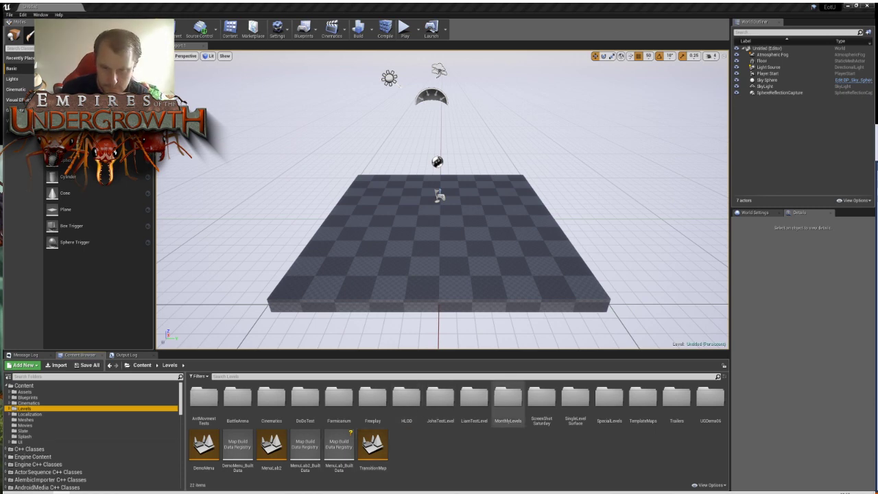
Open the TugOfWar level from the MonthlyLevels folder
double_click(508, 397)
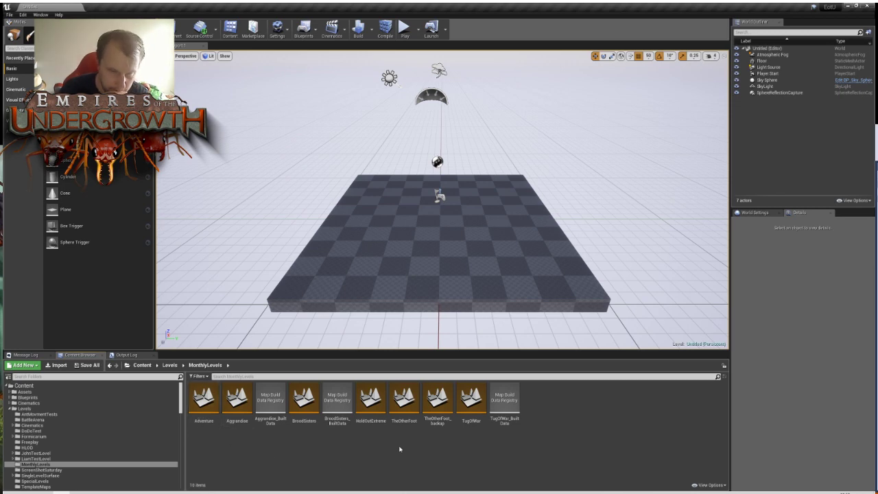
left_click(470, 397)
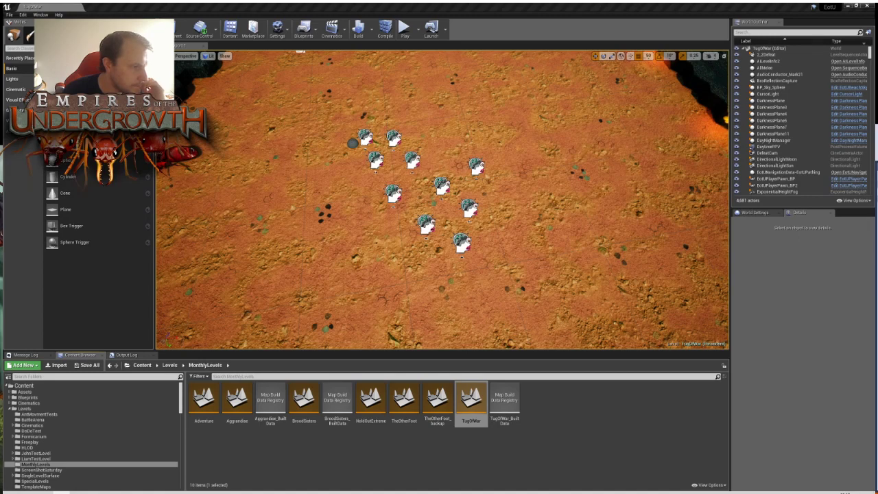
Set the viewport camera speed to 5
right_click_drag(442, 199, 473, 45)
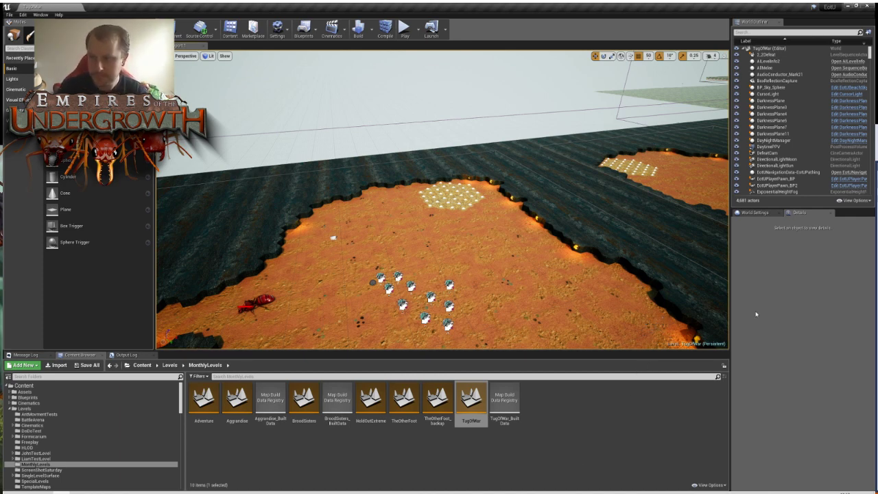
right_click_drag(562, 261, 717, 202)
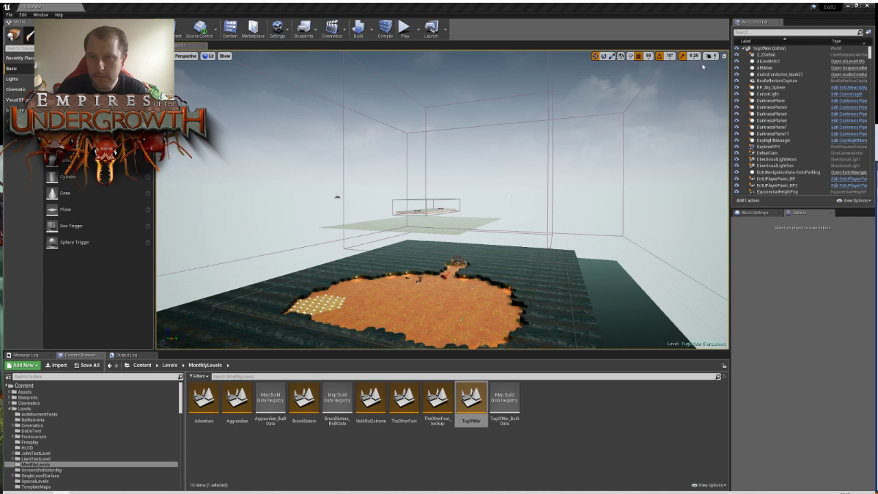
left_click(711, 57)
left_click_drag(734, 74, 743, 73)
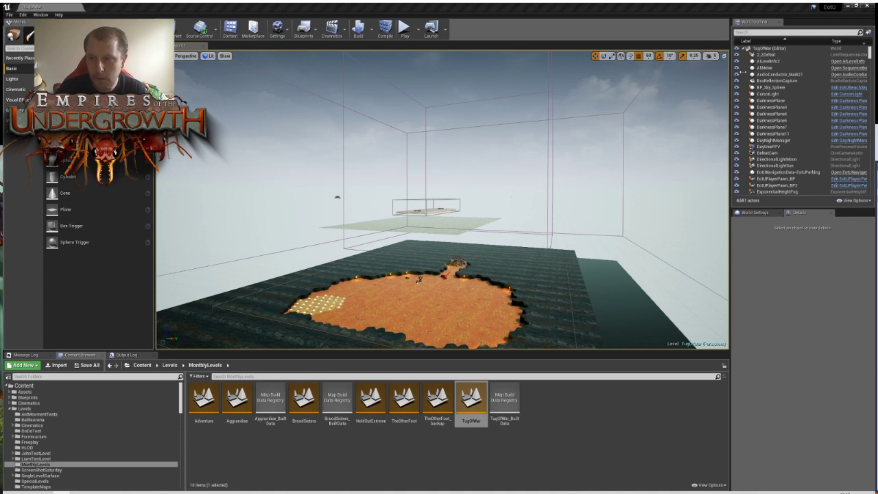
Examine the surface arena with its brown ground strip, nest entrances and surrounding green terrain, up close and from above
right_click_drag(477, 193, 493, 227)
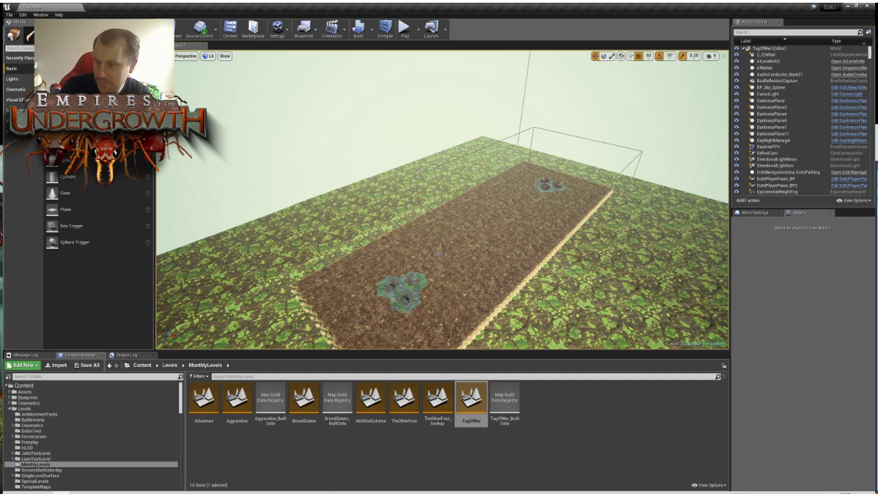
key("d")
right_click_drag(237, 61, 194, 74)
key("s")
key("w")
key("w")
key("s")
key("s")
right_click_drag(621, 259, 625, 251)
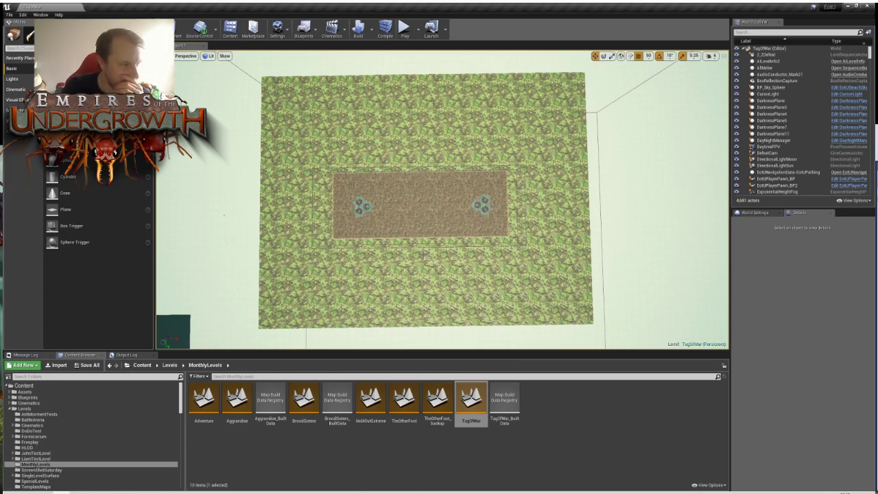
scroll(225, 207, "up", 8)
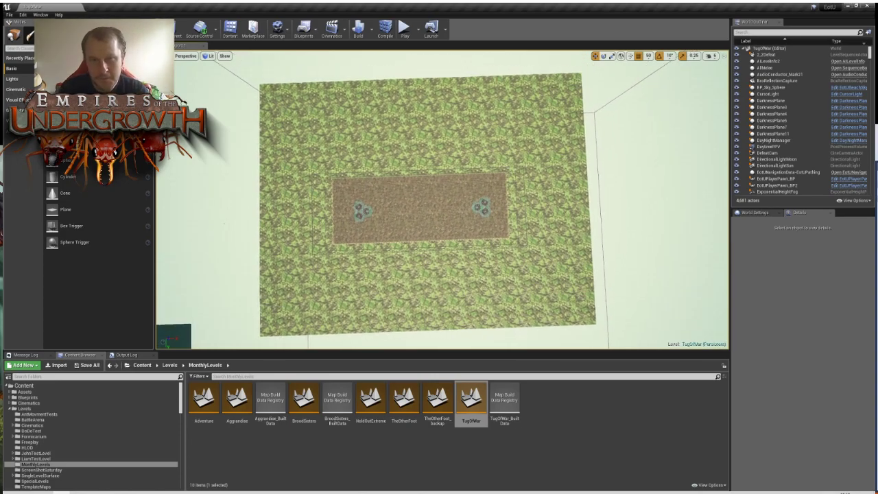
Select the brown ground's tile grid, filter its details by "skirt" and enable Generate Skirt Mesh
right_click_drag(224, 207, 275, 205)
left_click(274, 206)
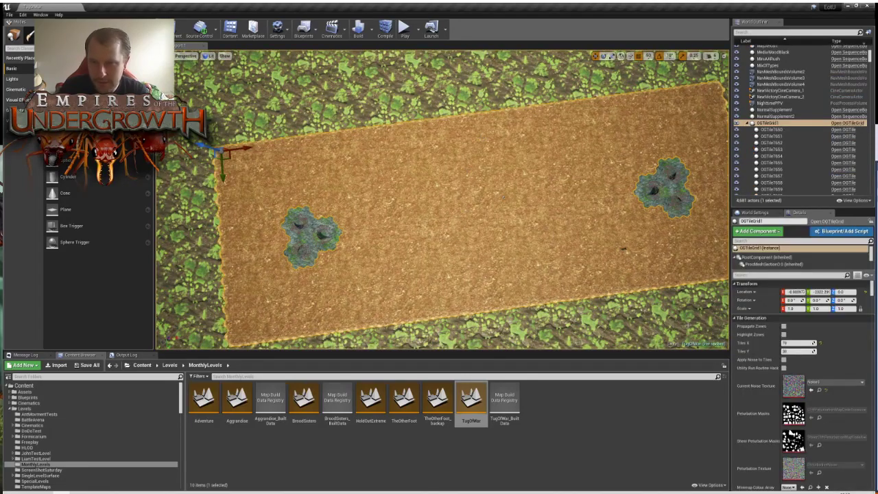
left_click(771, 274)
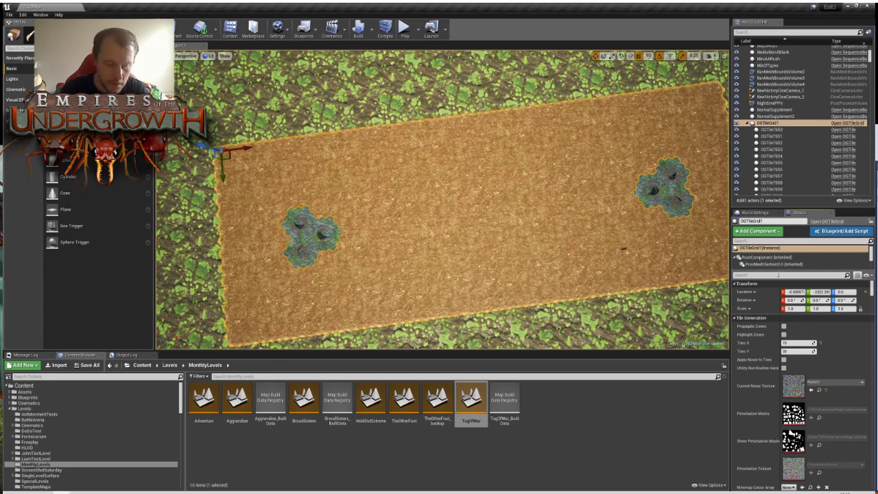
type("tp")
key("BackSpace")
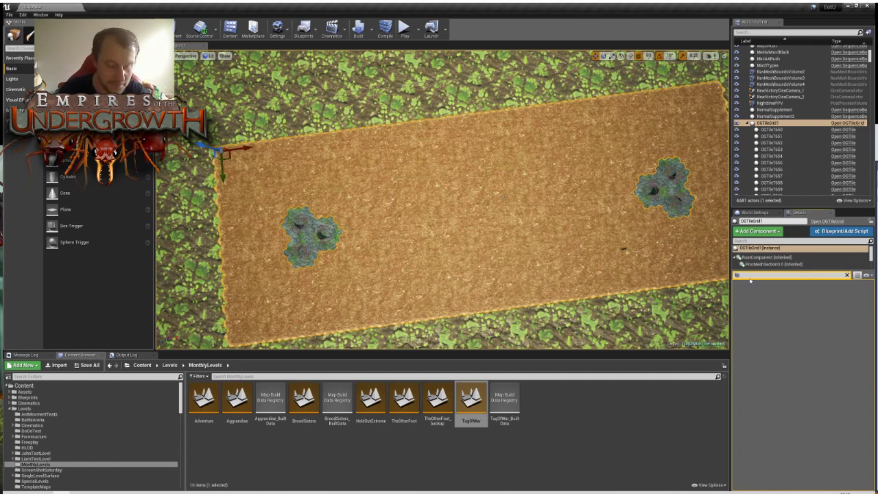
key("BackSpace")
key("BackSpace")
key("BackSpace")
type("skirt")
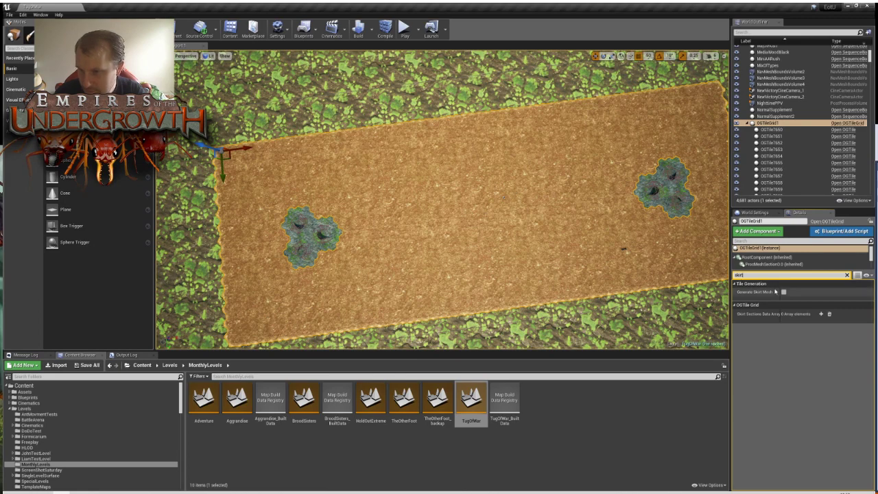
right_click_drag(666, 310, 734, 322)
key("s")
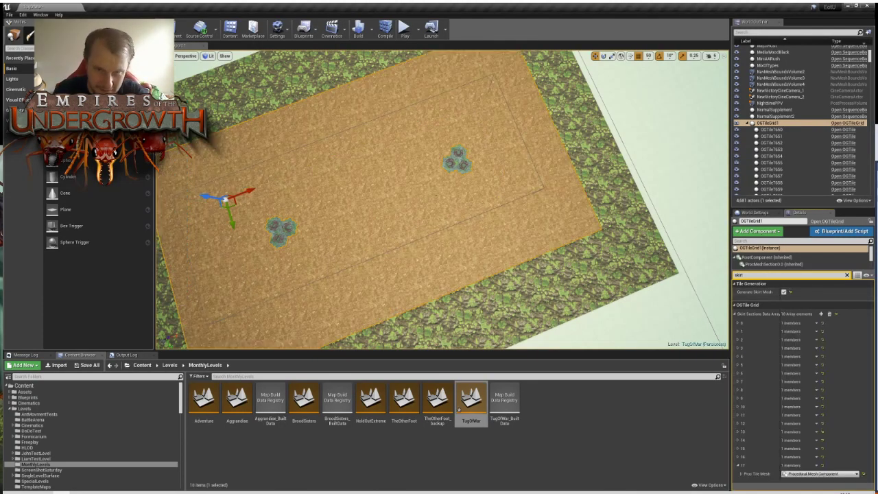
Play the level in the editor, examine the skirted ground around the surface nest entrances, and stop the play session
key("w")
mouse_move(439, 206)
right_mouse_down()
mouse_move(452, 179)
mouse_move(453, 199)
mouse_move(418, 185)
mouse_move(446, 189)
mouse_move(449, 209)
right_mouse_up()
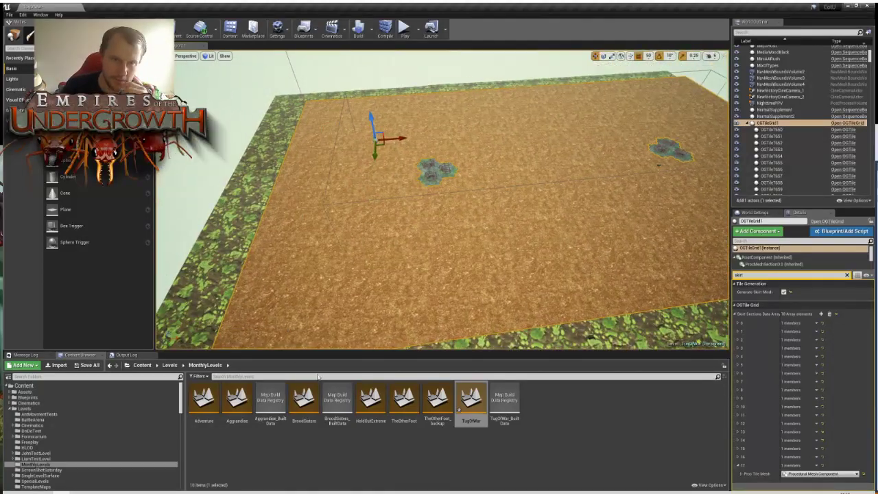
right_click_drag(488, 283, 413, 247)
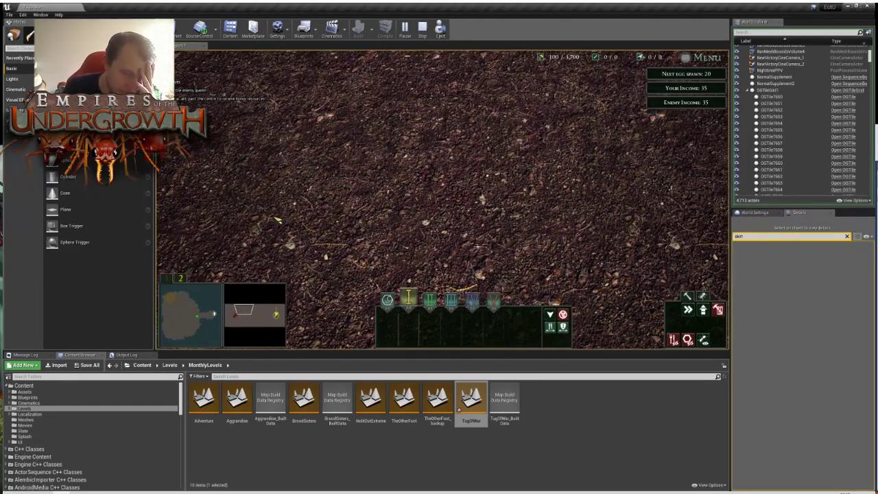
key("a")
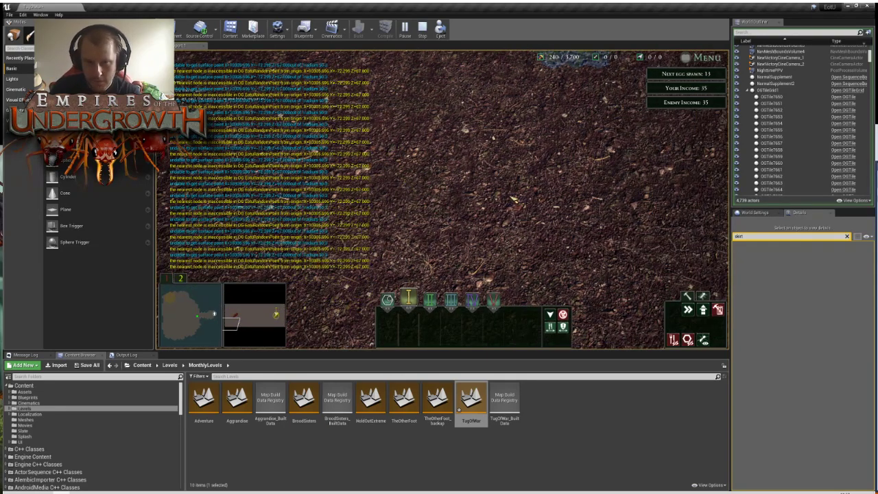
scroll(614, 214, "up", 5)
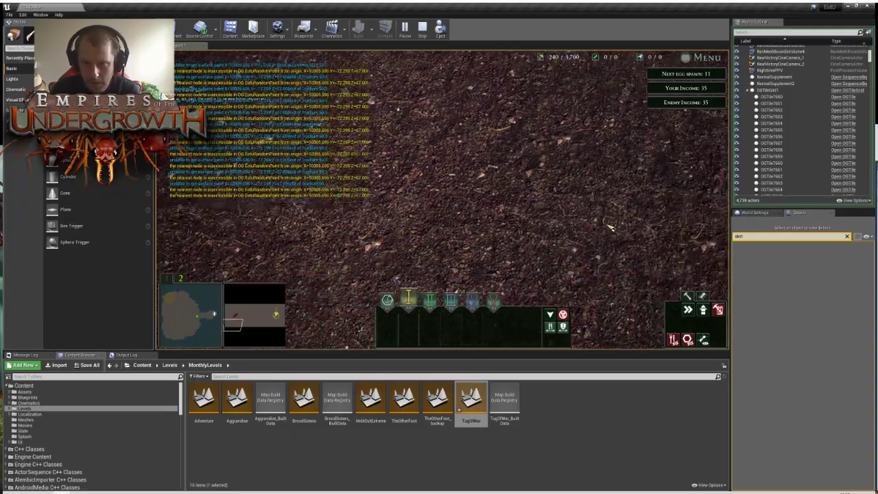
scroll(488, 185, "up", 5)
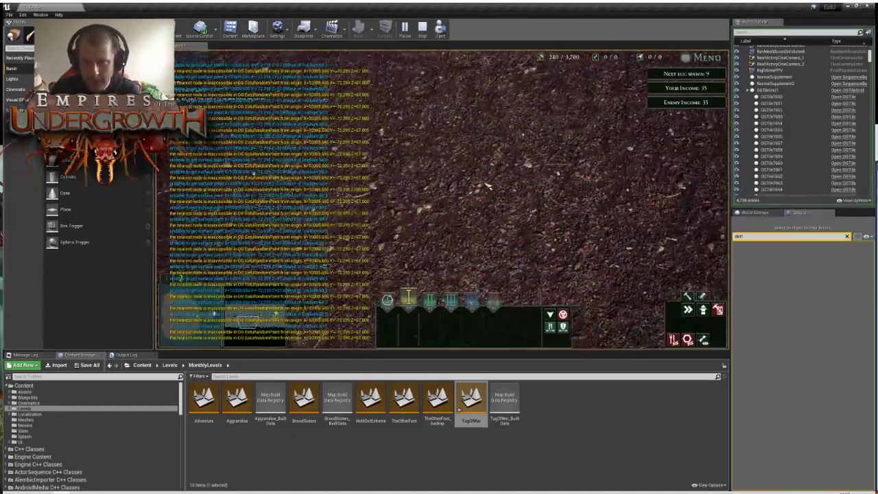
key("d")
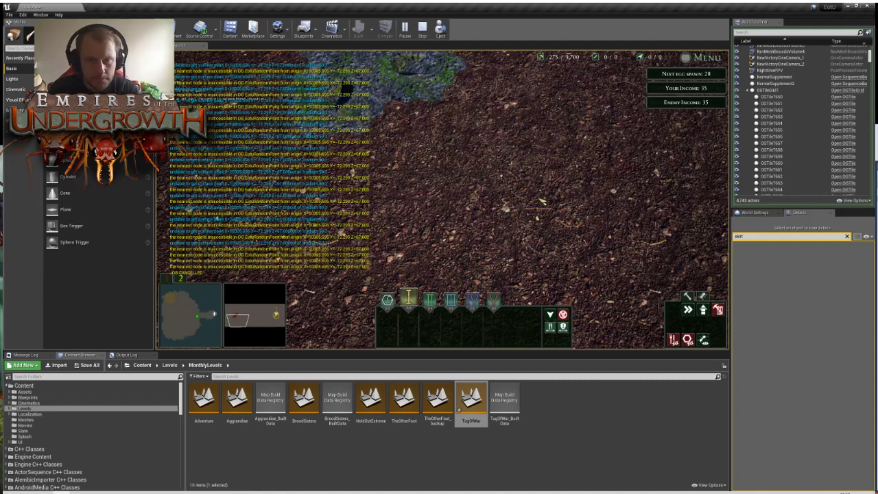
key("w")
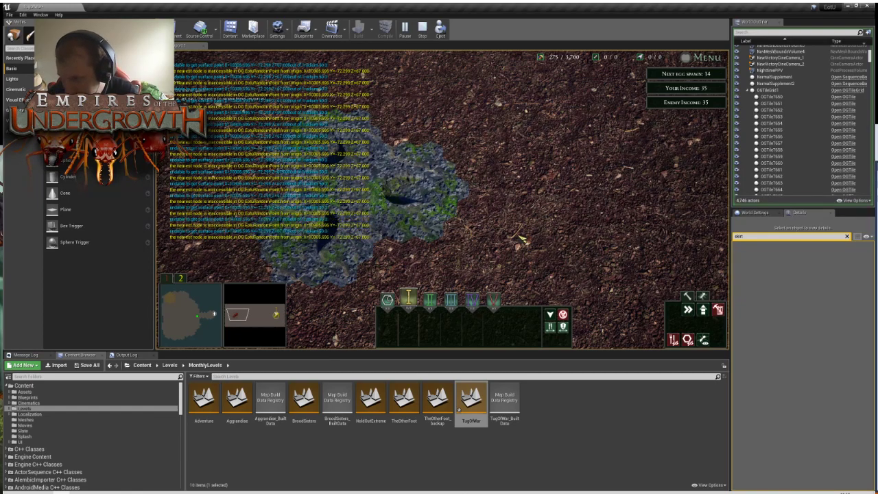
key("d")
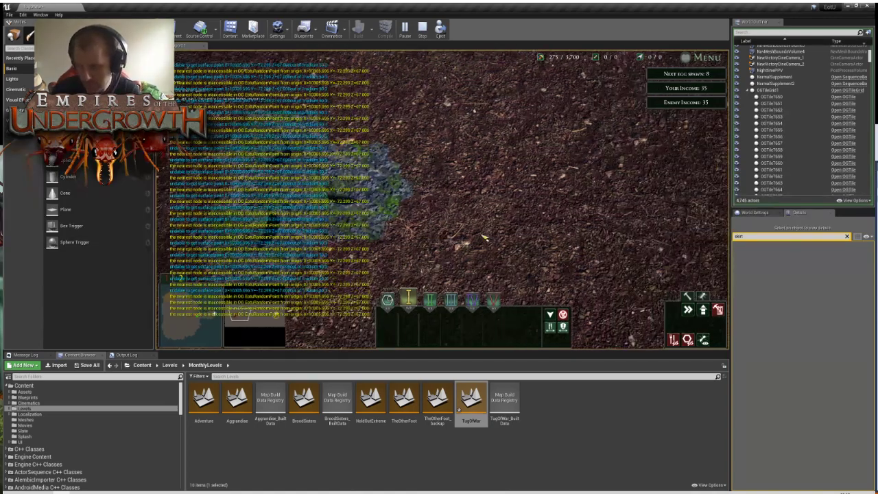
key("d")
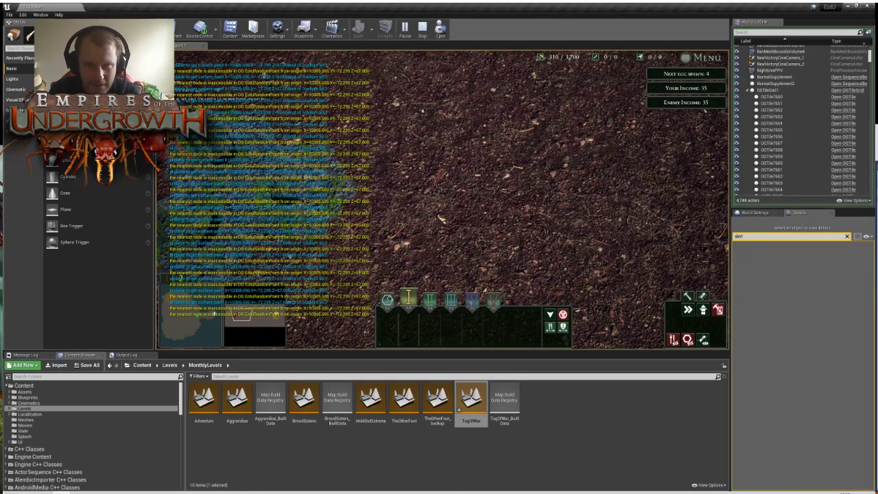
key("d")
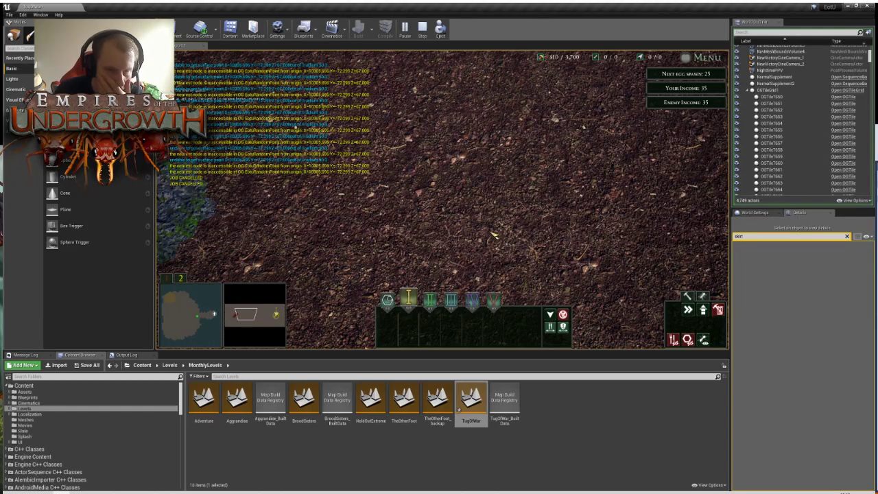
key("a")
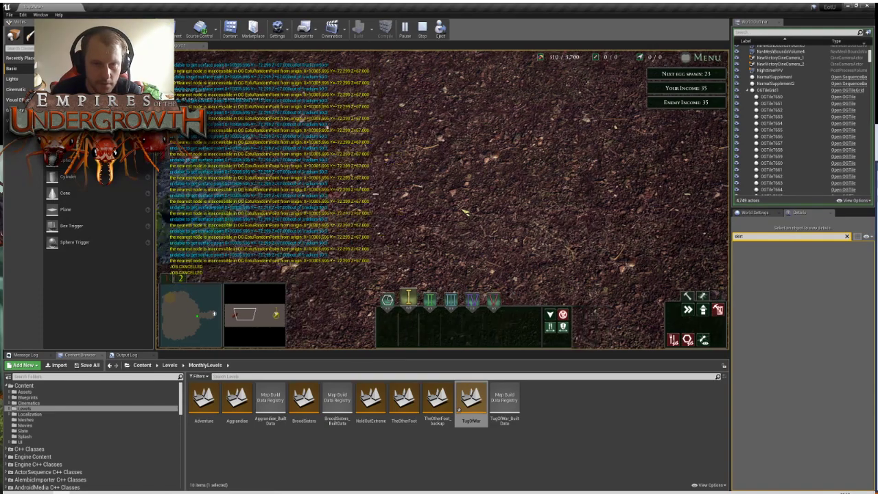
key("d")
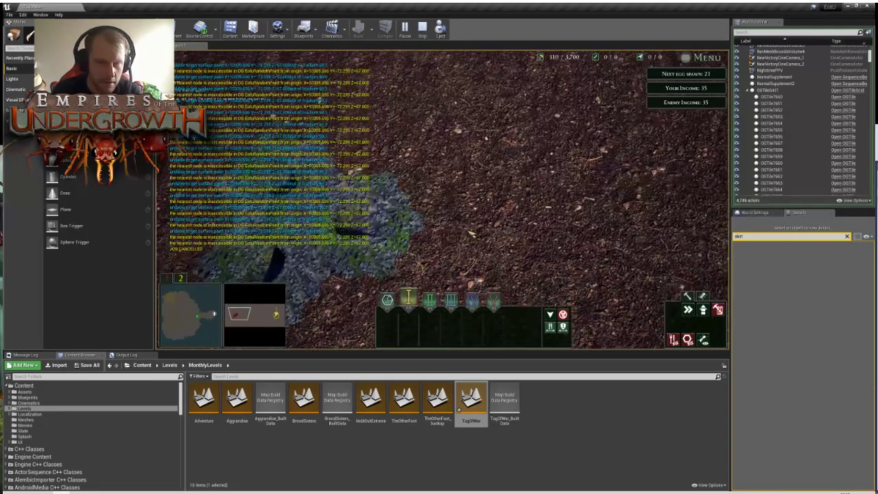
key("a")
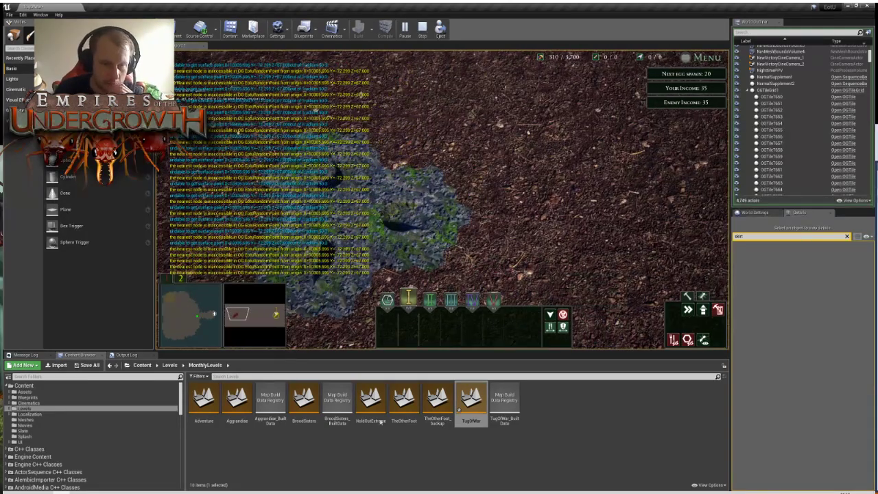
key("Escape")
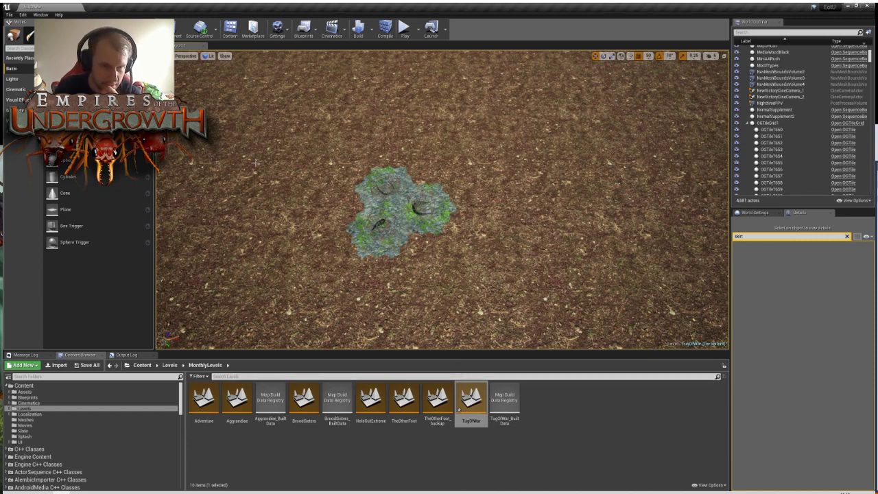
Play the level in the editor, use the minimap to inspect the ground beyond the arena's edges, and stop the play session
right_click_drag(590, 169, 253, 131)
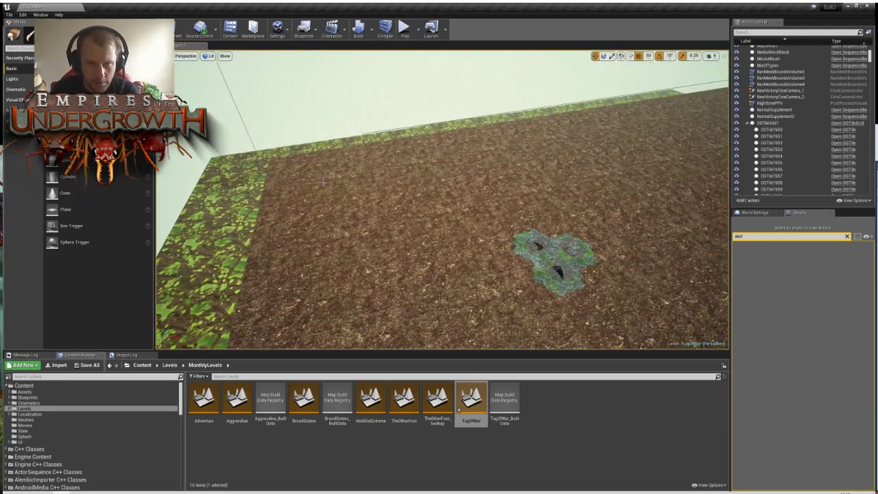
right_click_drag(359, 152, 450, 12)
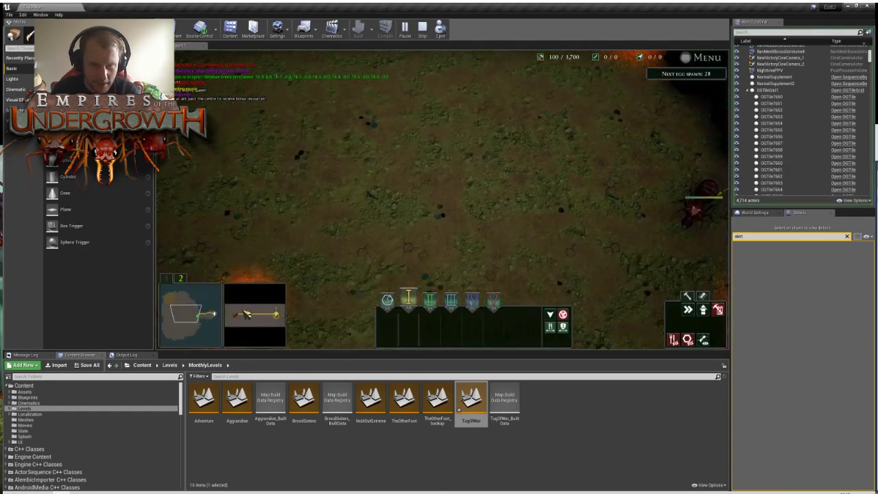
left_click(238, 312)
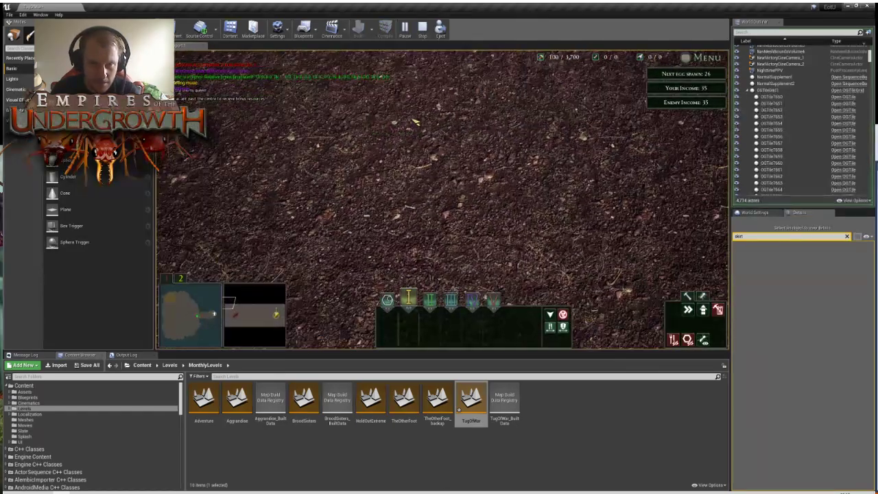
key("s")
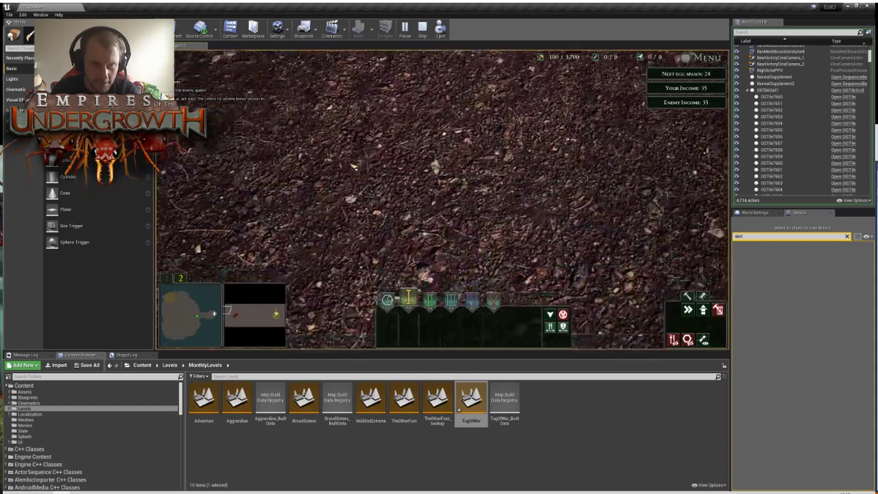
key("s")
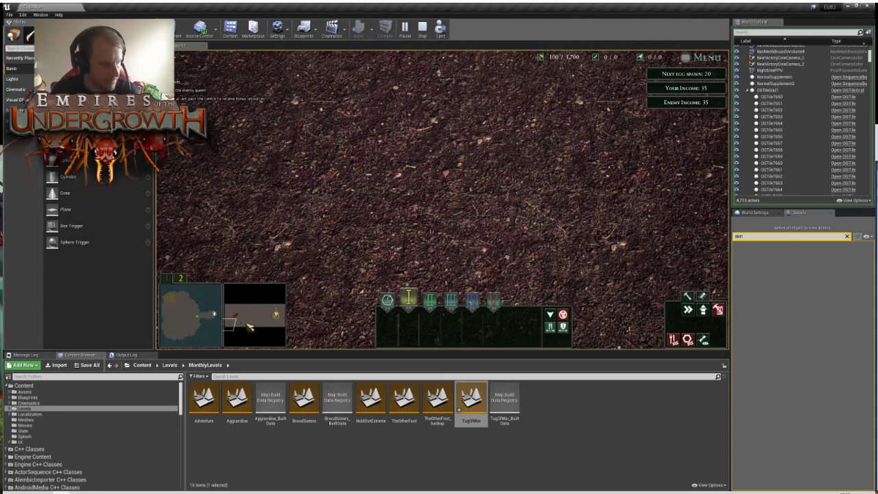
key("d")
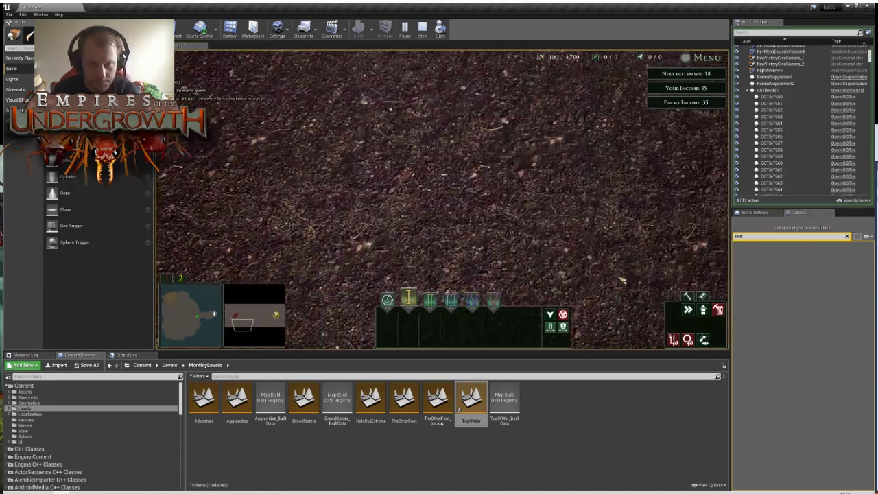
key("d")
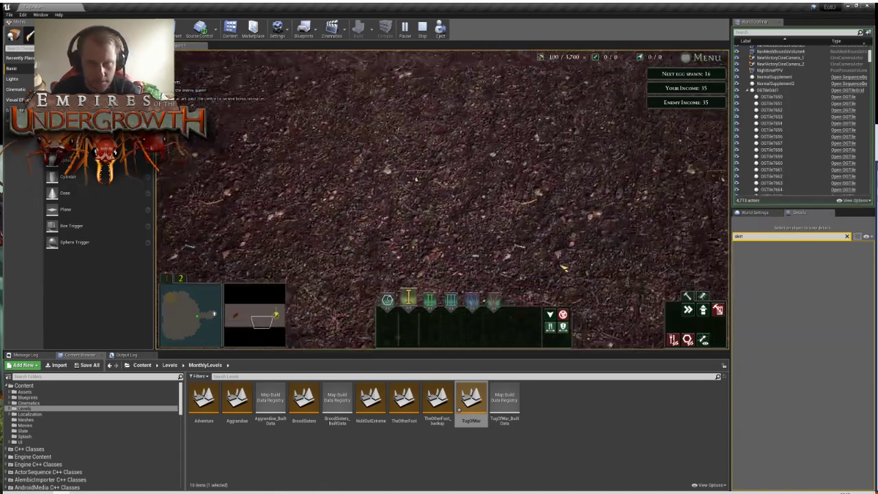
key("d")
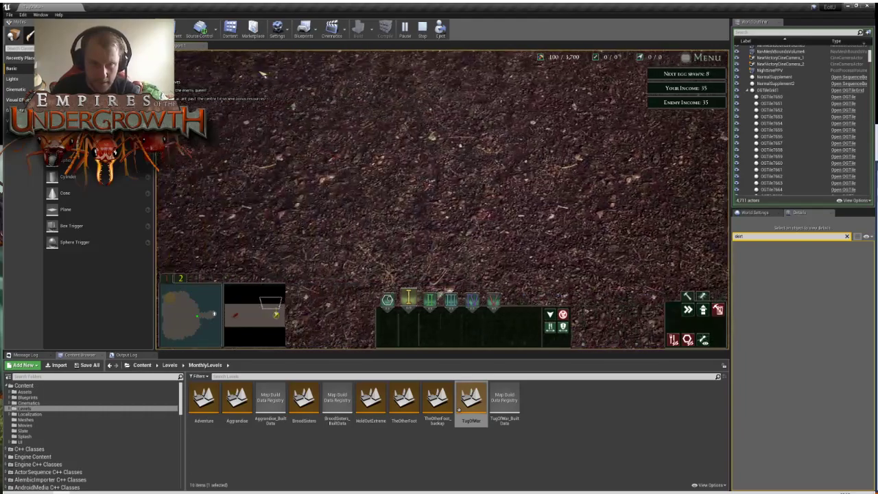
key("Escape")
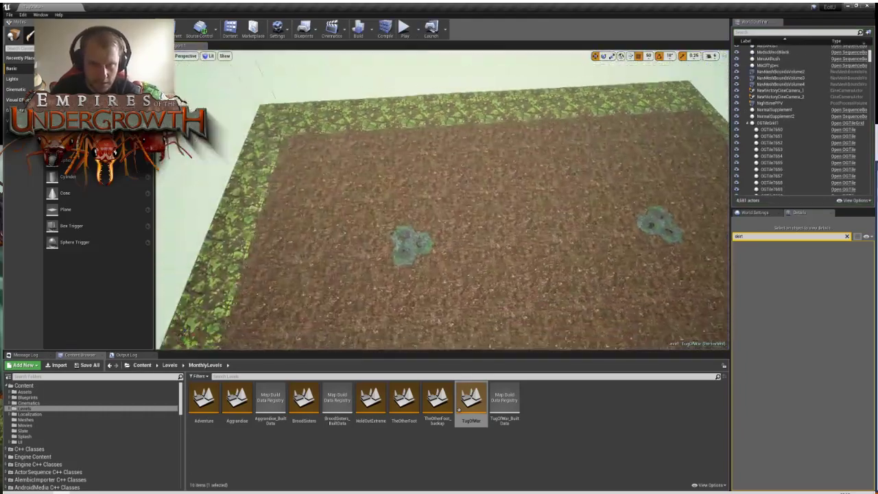
Switch to the tile brush mode and paint two small raised wall patches on the brown ground beside the nest entrances
right_click_drag(442, 199, 418, 196)
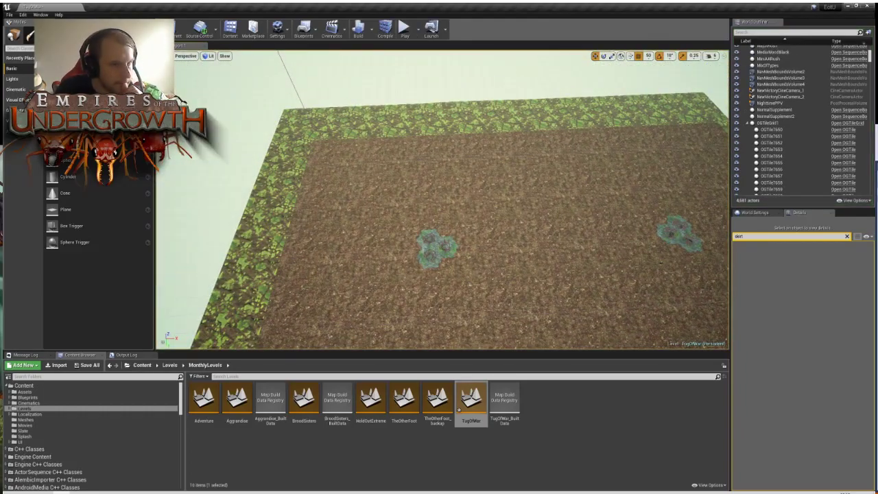
left_click(61, 35)
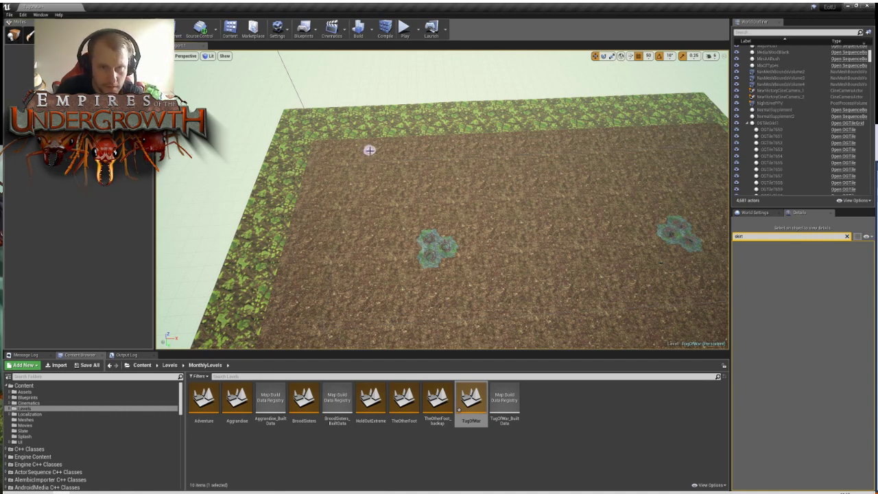
key("w")
mouse_move(437, 157)
right_mouse_down()
mouse_move(419, 147)
mouse_move(394, 154)
mouse_move(387, 143)
right_mouse_up()
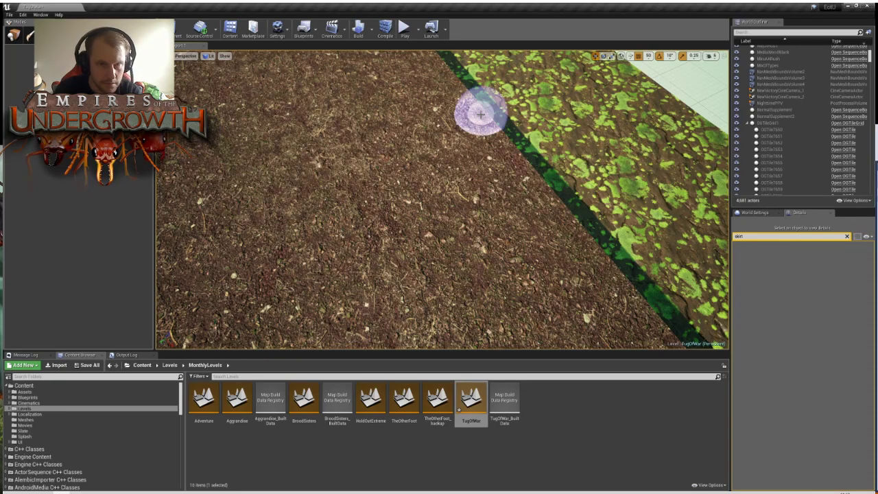
mouse_move(246, 234)
right_mouse_down()
mouse_move(258, 260)
mouse_move(343, 277)
right_mouse_up()
left_click_drag(448, 204, 494, 199)
key("w")
mouse_move(520, 246)
right_mouse_down()
mouse_move(446, 255)
mouse_move(429, 275)
mouse_move(507, 229)
right_mouse_up()
key("s")
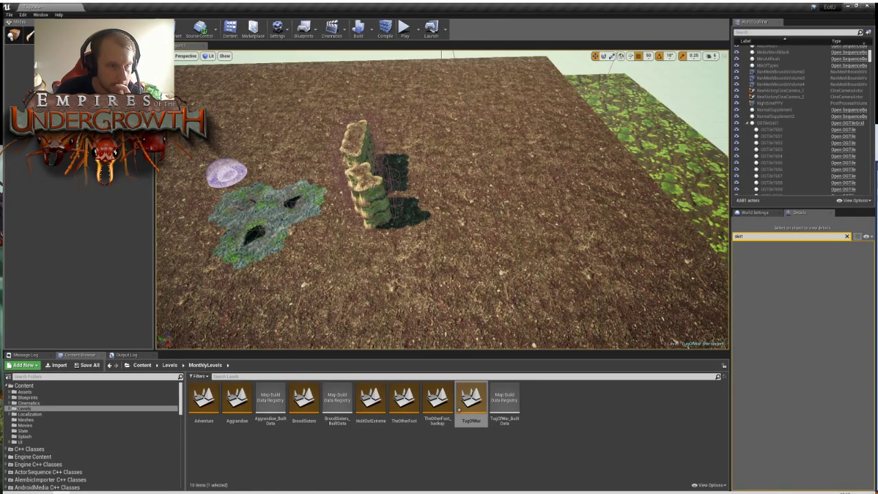
mouse_move(359, 144)
left_mouse_down()
mouse_move(376, 210)
mouse_move(355, 143)
mouse_move(367, 118)
left_mouse_up()
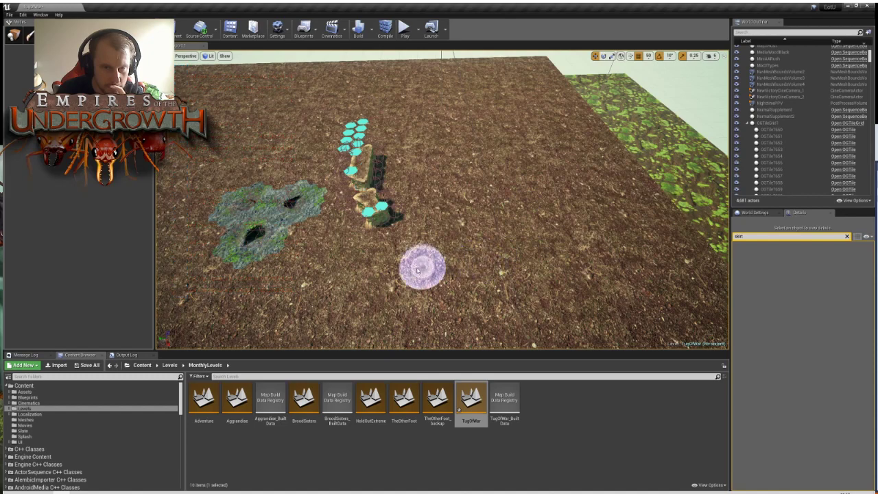
Paint more wall patches across the ground beside the first ones and join them with a long raised ridge
left_click(437, 255)
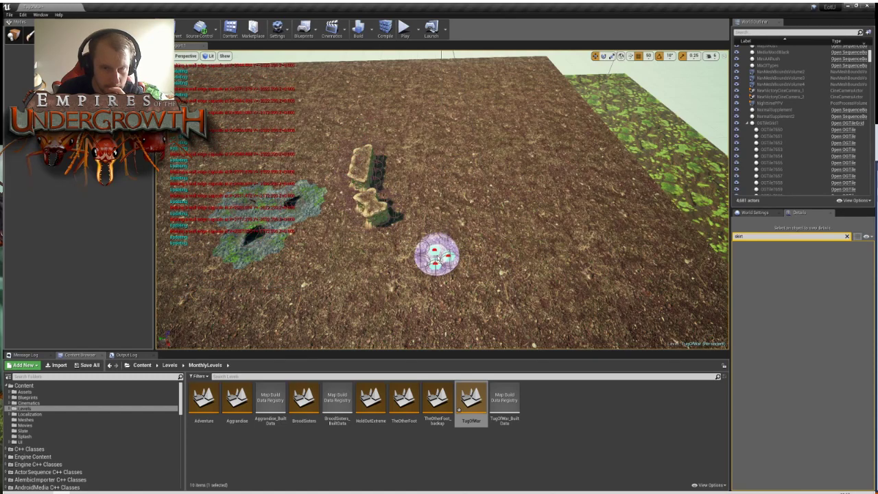
left_click(444, 209)
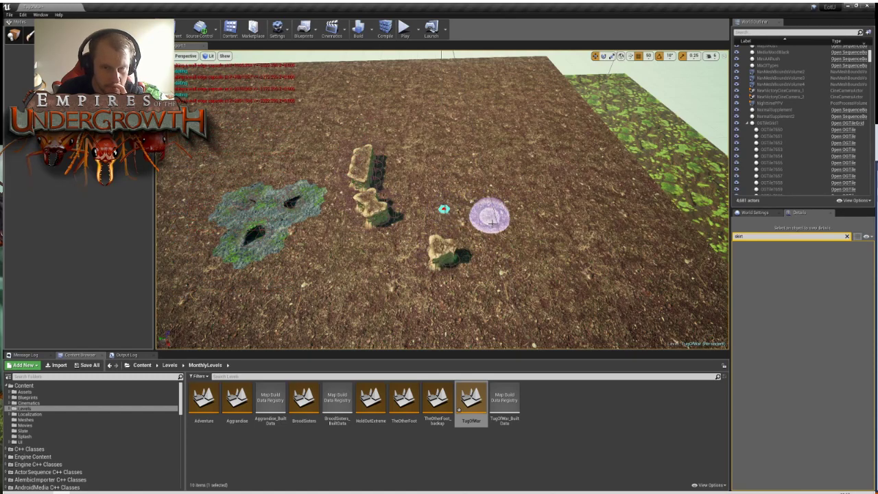
left_click(421, 163)
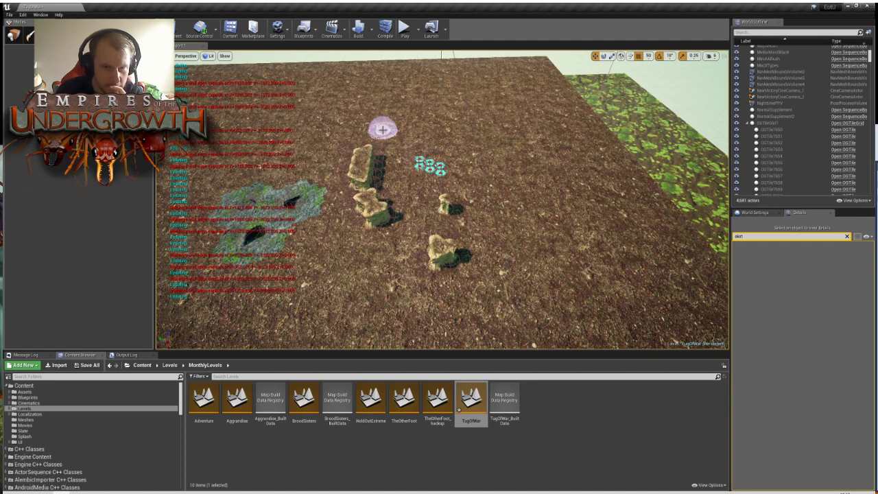
left_click_drag(410, 241, 389, 326)
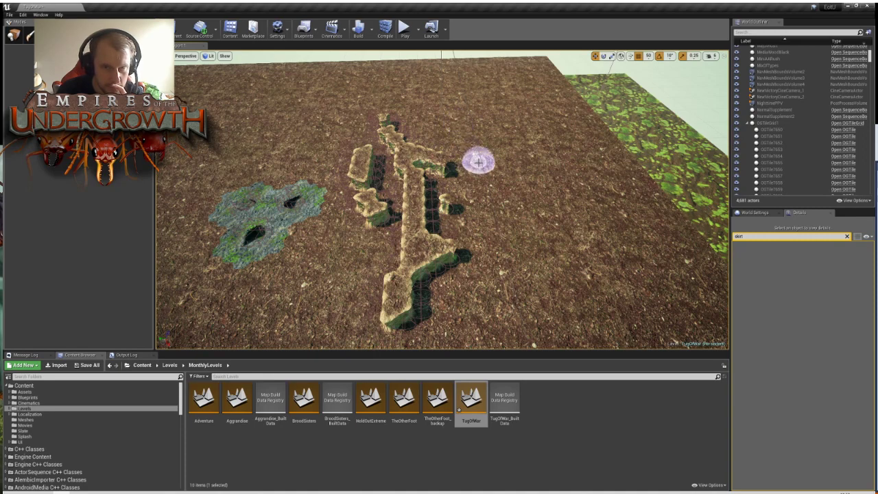
mouse_move(485, 156)
left_mouse_down()
mouse_move(427, 125)
mouse_move(455, 152)
left_mouse_up()
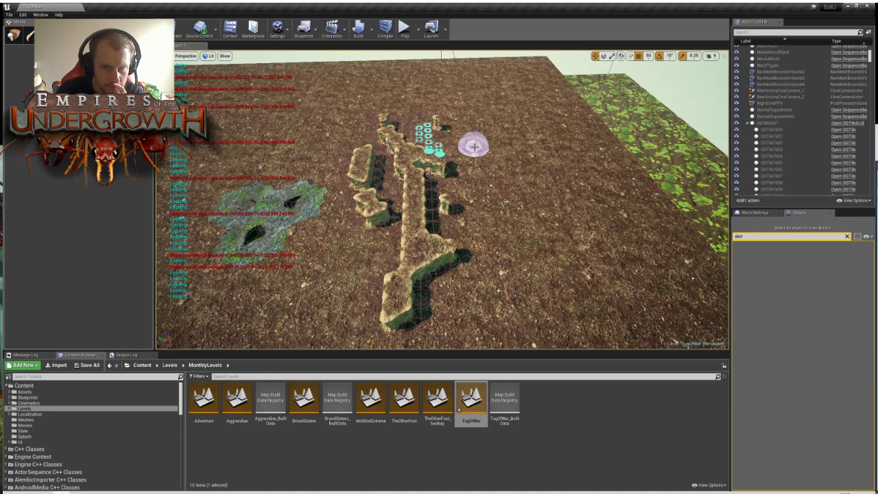
left_click(439, 142)
Extend the raised wall tiles with the brush up to the outer border of the tile grid
mouse_move(512, 192)
right_mouse_down()
mouse_move(509, 163)
mouse_move(515, 240)
right_mouse_up()
key("w")
key("s")
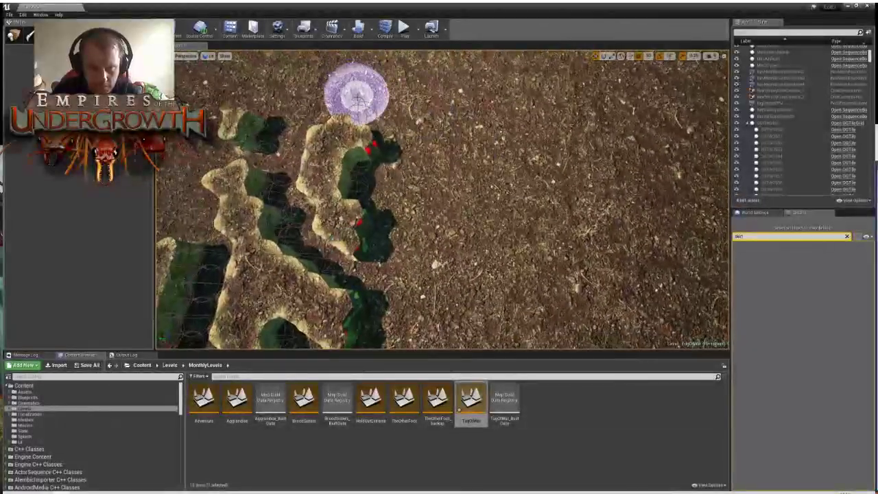
left_click(374, 125)
mouse_move(413, 96)
right_mouse_down()
mouse_move(281, 56)
mouse_move(289, 67)
right_mouse_up()
key("s")
key("w")
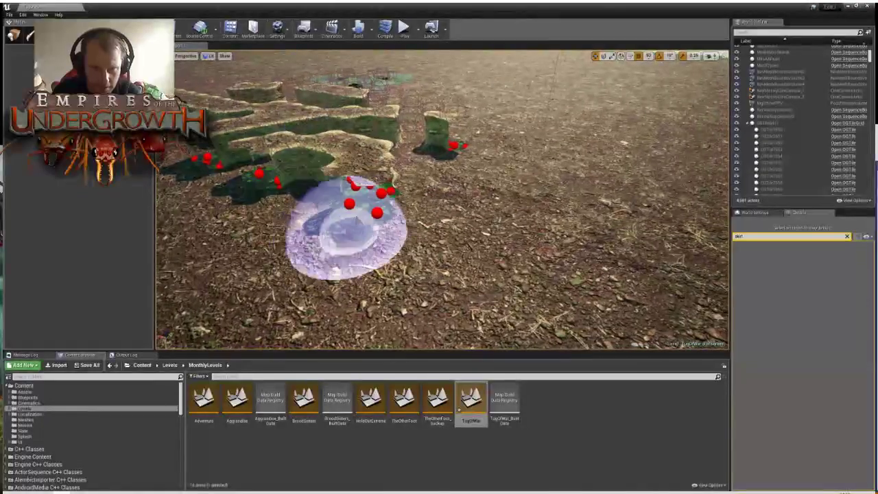
right_click_drag(348, 230, 348, 229)
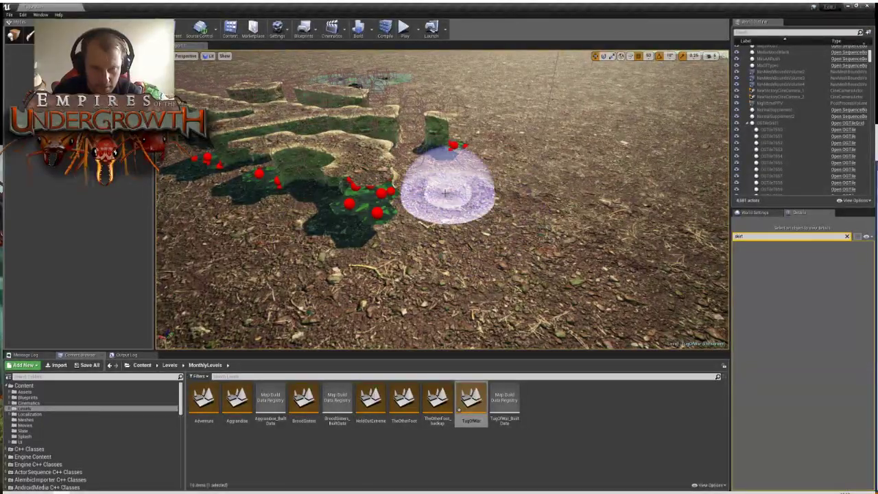
left_click(418, 206)
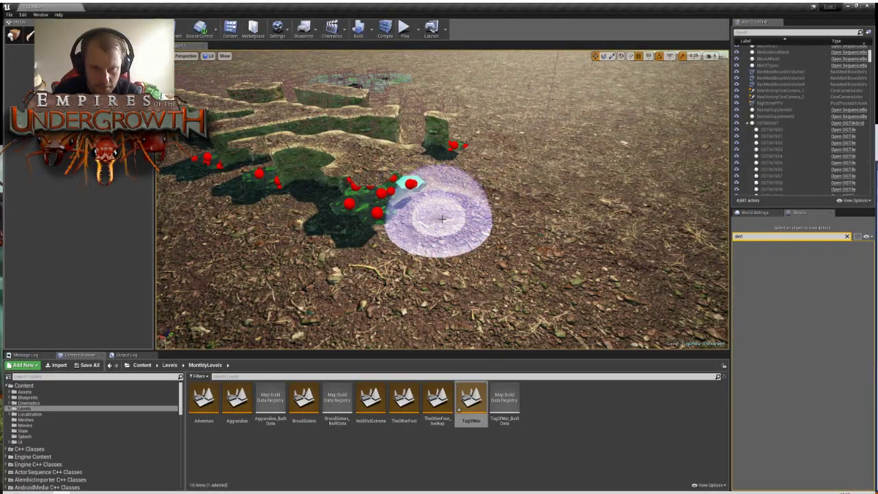
key("s")
right_click_drag(504, 190, 506, 215)
left_click(482, 177)
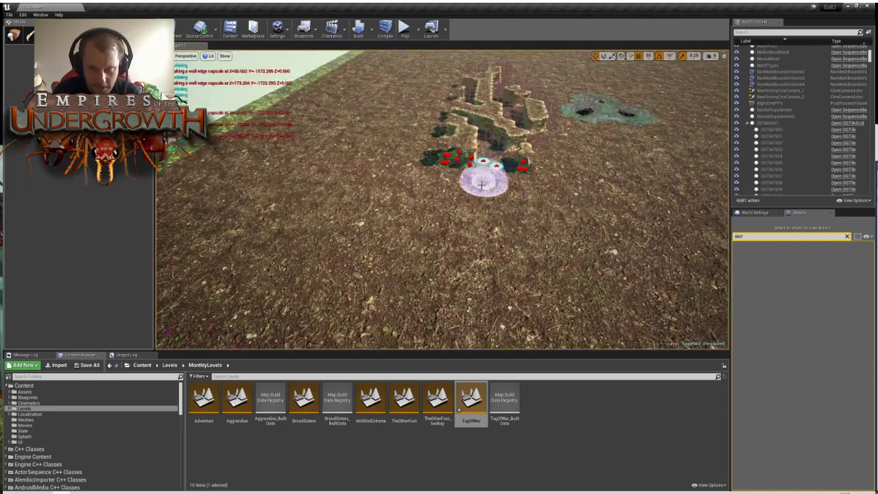
Return to placement mode, select the brown ground's tile grid, and regenerate its skirt by disabling and re-enabling Generate Skirt Mesh
mouse_move(482, 177)
right_mouse_down()
mouse_move(481, 162)
mouse_move(492, 159)
mouse_move(484, 153)
mouse_move(483, 199)
mouse_move(491, 206)
mouse_move(478, 209)
right_mouse_up()
key("w")
key("s")
key("w")
left_click(13, 35)
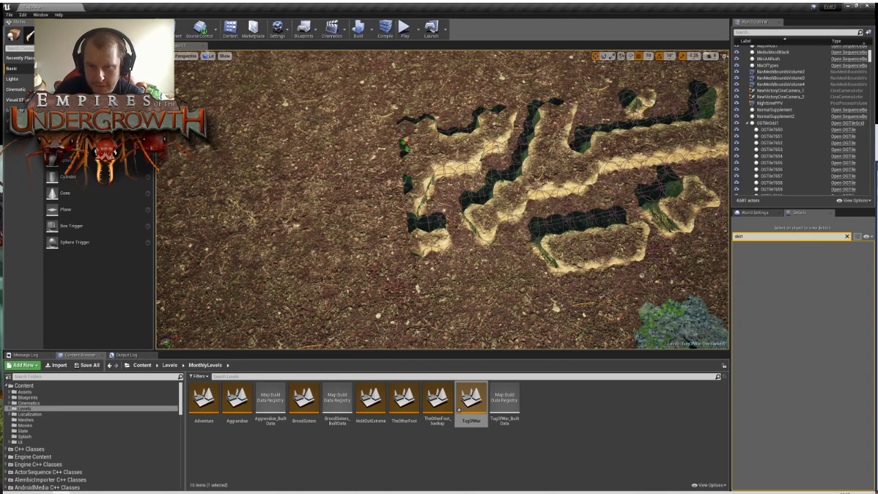
left_click(551, 324)
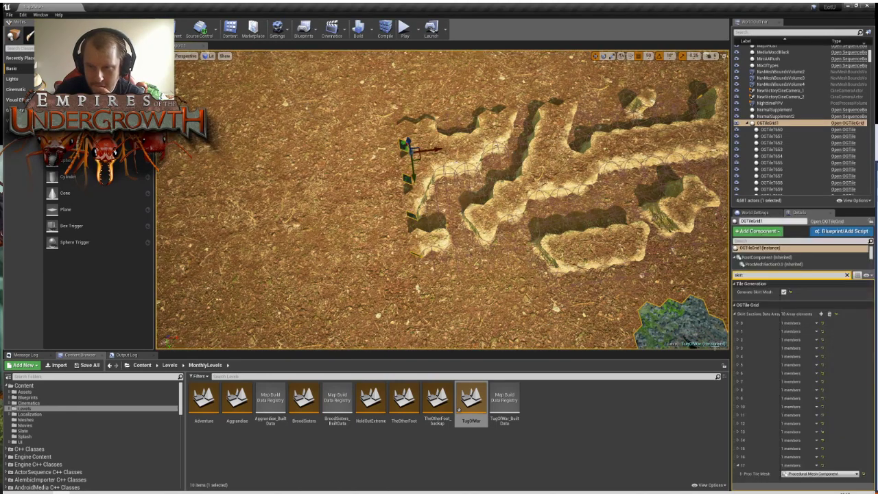
left_click(785, 292)
key("s")
right_click_drag(550, 334, 620, 286)
key("w")
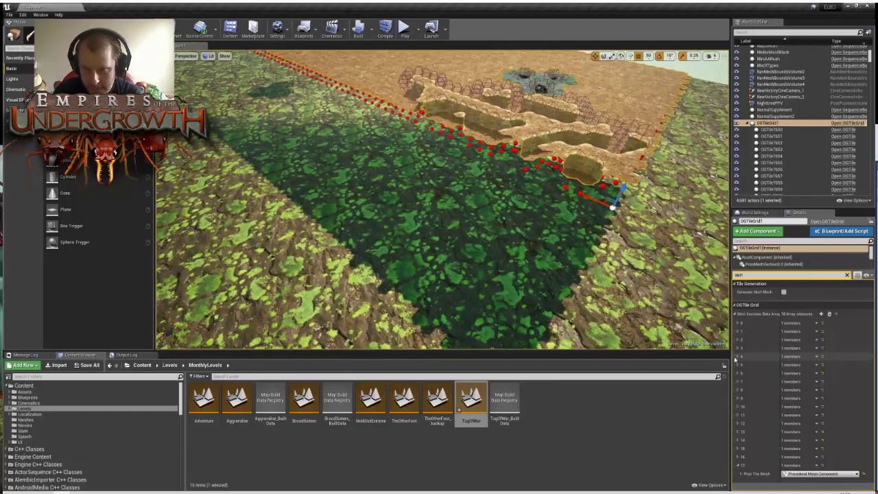
left_click(783, 292)
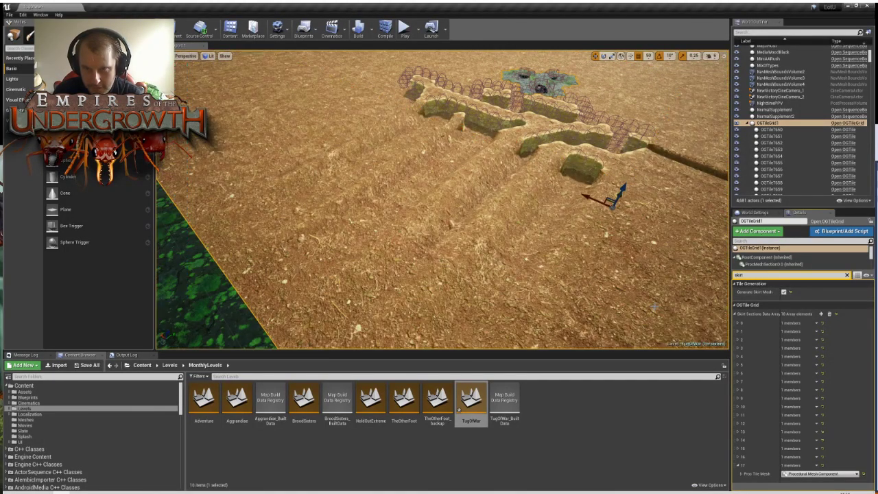
Examine where the regenerated skirt mesh meets the raised walls at the tile grid's border, up close and from above
key("d")
right_click_drag(652, 303, 627, 278)
key("a")
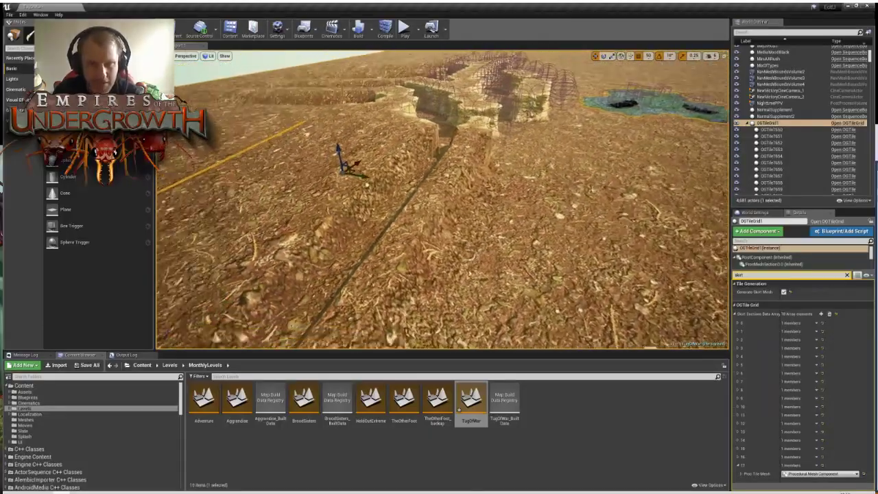
key("w")
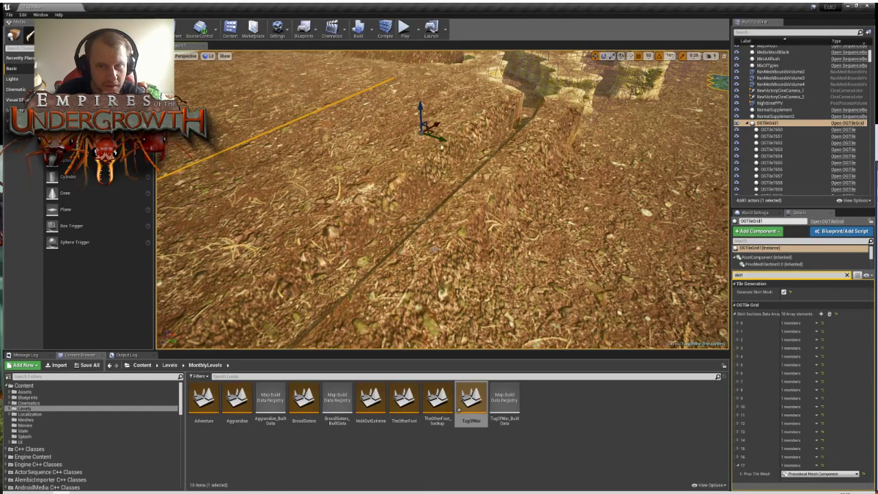
key("s")
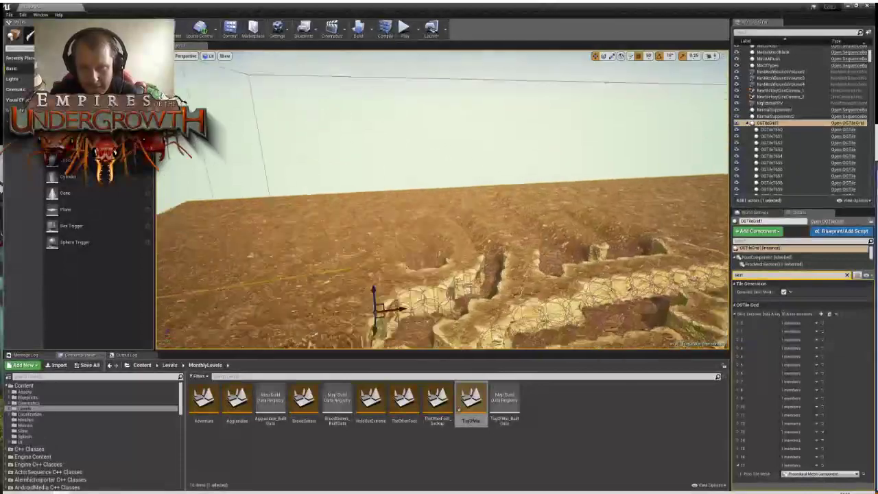
key("e")
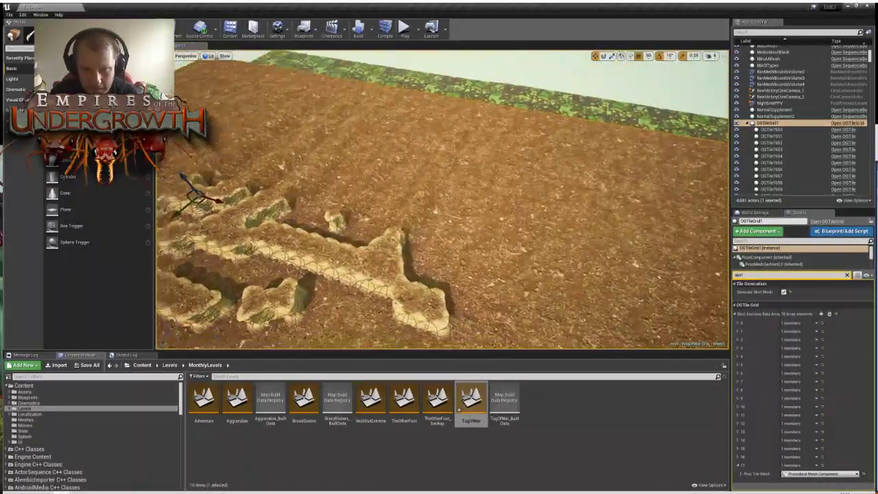
key("q")
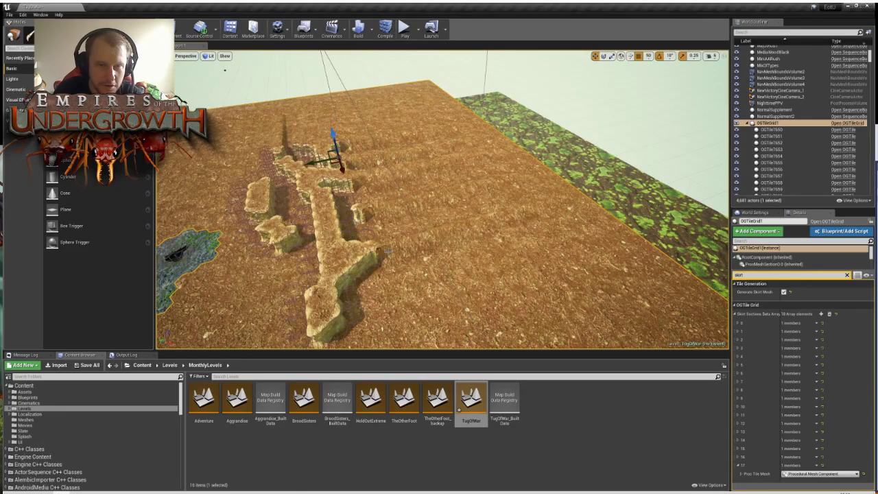
right_click_drag(388, 251, 366, 261)
key("w")
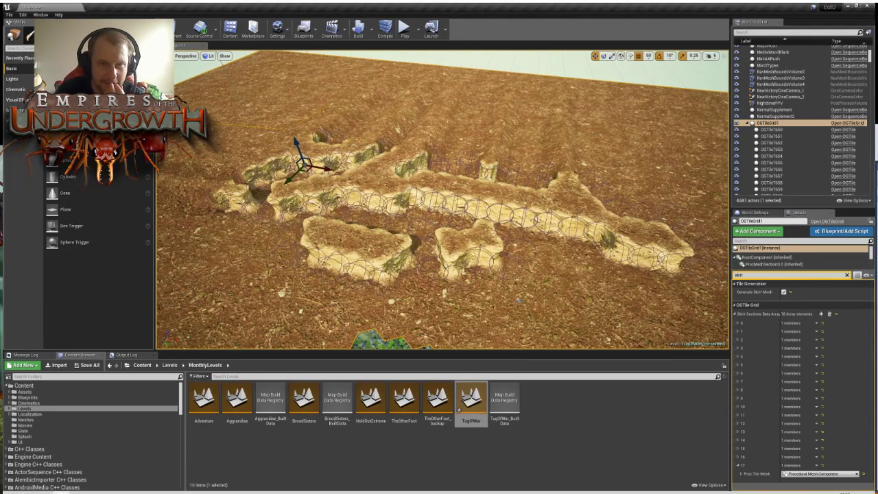
right_click_drag(365, 261, 364, 259)
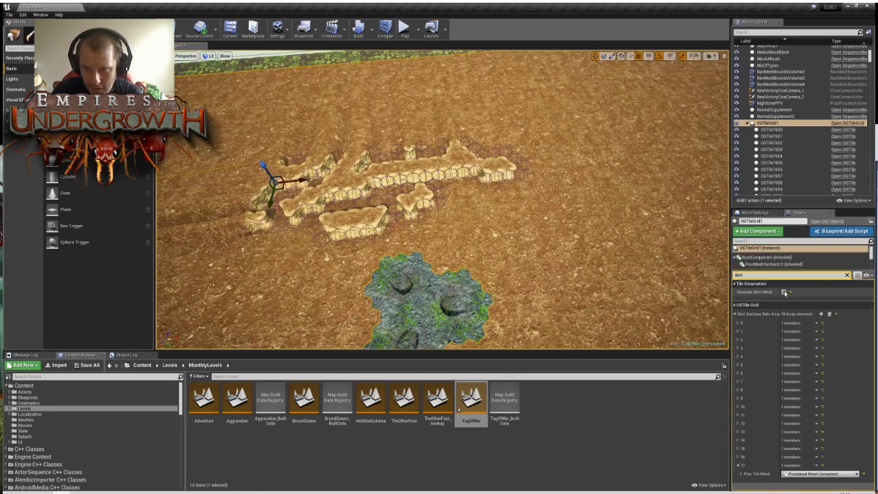
Turn off Generate Skirt Mesh for the brown ground's tile grid and switch to tile editing mode
left_click(784, 292)
right_click_drag(439, 206, 425, 203)
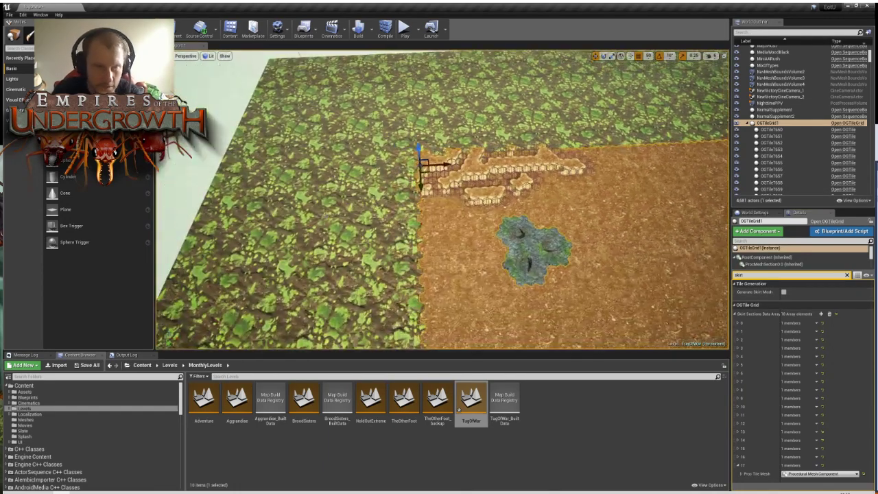
key("shift+3")
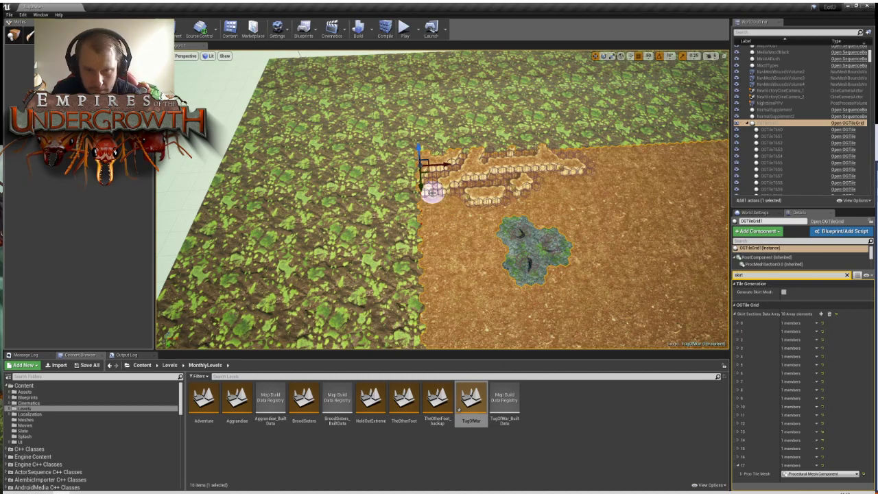
Raise wall tiles from the existing patches around the grid's origin corner and along the adjacent short border
mouse_move(428, 199)
left_mouse_down()
mouse_move(428, 235)
mouse_move(447, 268)
mouse_move(427, 305)
mouse_move(427, 177)
mouse_move(482, 157)
mouse_move(449, 166)
left_mouse_up()
mouse_move(448, 166)
right_mouse_down()
mouse_move(576, 172)
mouse_move(480, 175)
mouse_move(459, 185)
right_mouse_up()
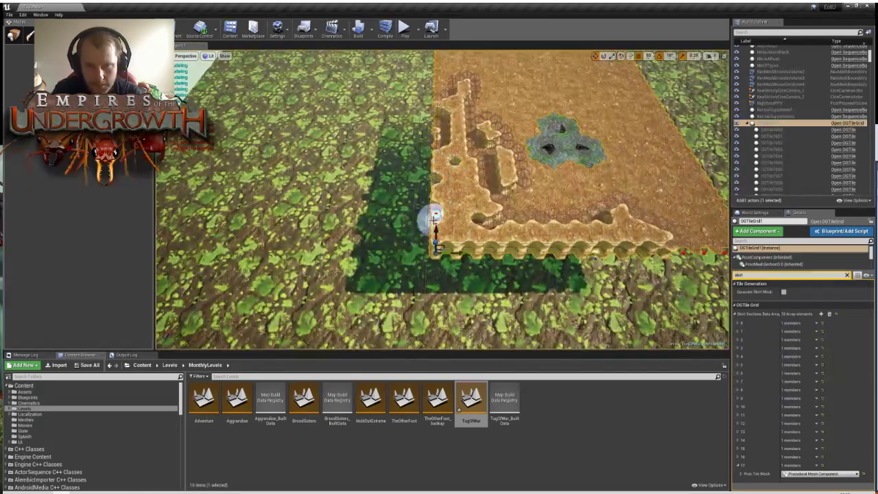
left_click_drag(434, 216, 455, 229)
right_click_drag(686, 226, 611, 304)
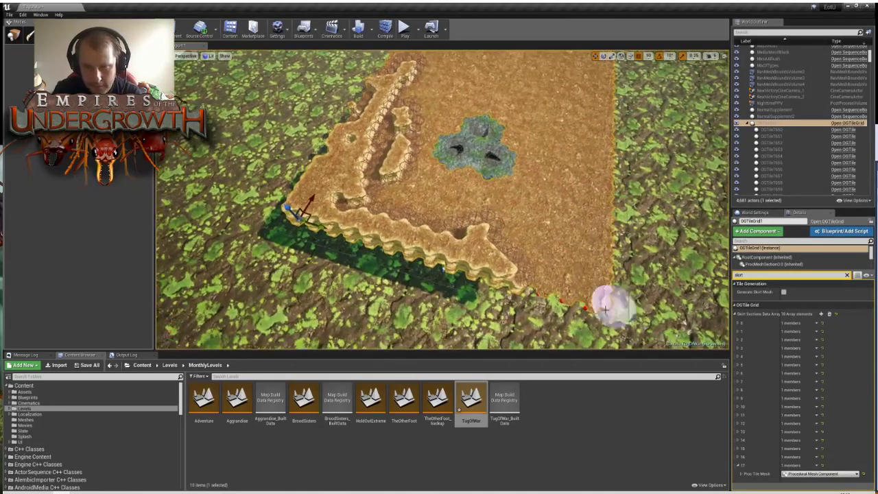
mouse_move(525, 284)
left_mouse_down()
mouse_move(583, 294)
mouse_move(539, 297)
mouse_move(592, 275)
mouse_move(611, 237)
left_mouse_up()
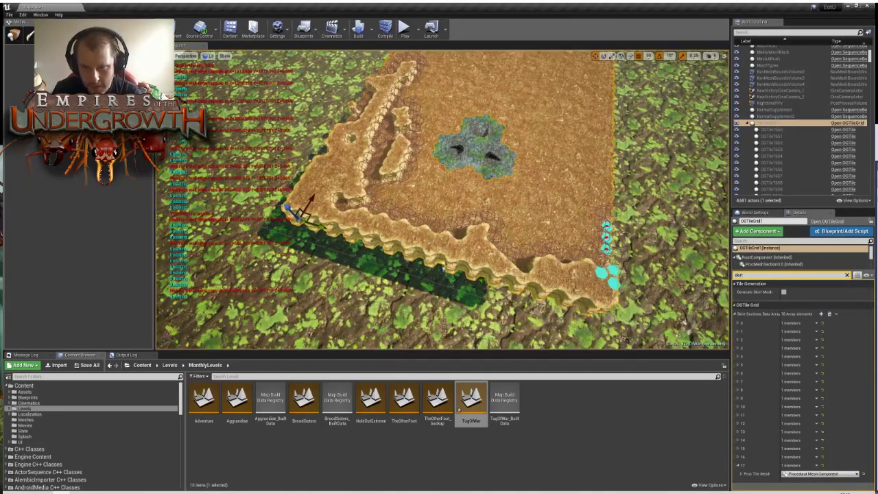
Fill in wall tiles around the next corner and start a raised wall along the adjoining long border
mouse_move(611, 237)
right_mouse_down()
mouse_move(521, 253)
mouse_move(498, 271)
right_mouse_up()
left_click_drag(464, 201, 473, 202)
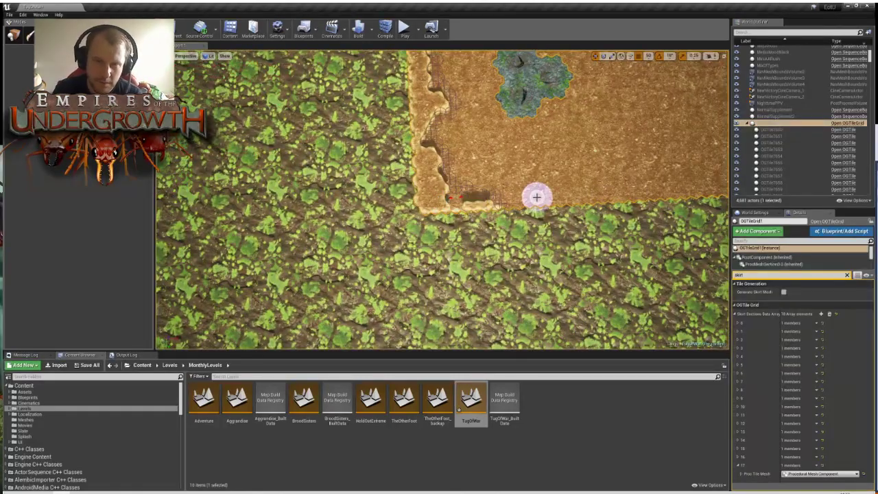
left_click(440, 194)
left_click(452, 202)
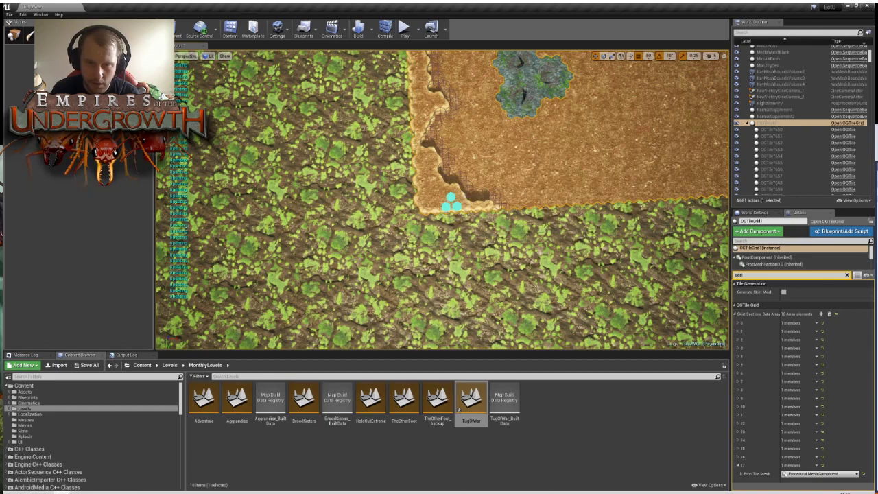
mouse_move(451, 202)
right_mouse_down()
mouse_move(415, 195)
mouse_move(391, 147)
mouse_move(391, 172)
right_mouse_up()
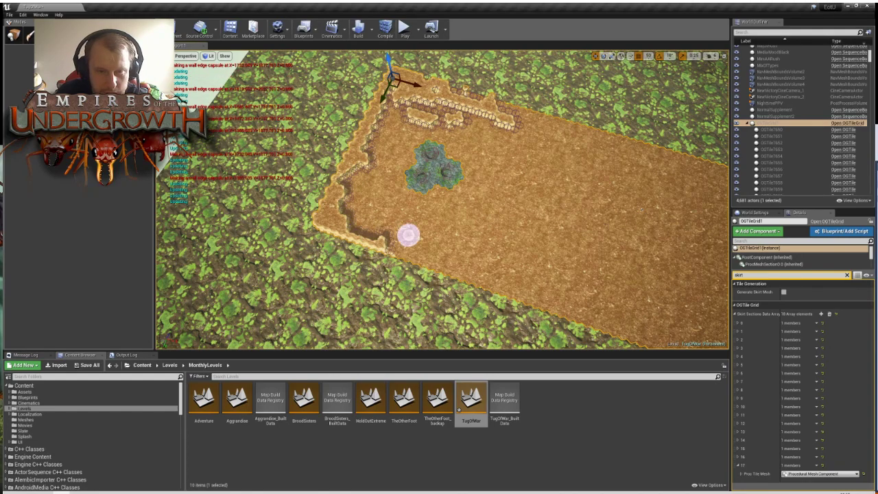
left_click(396, 251)
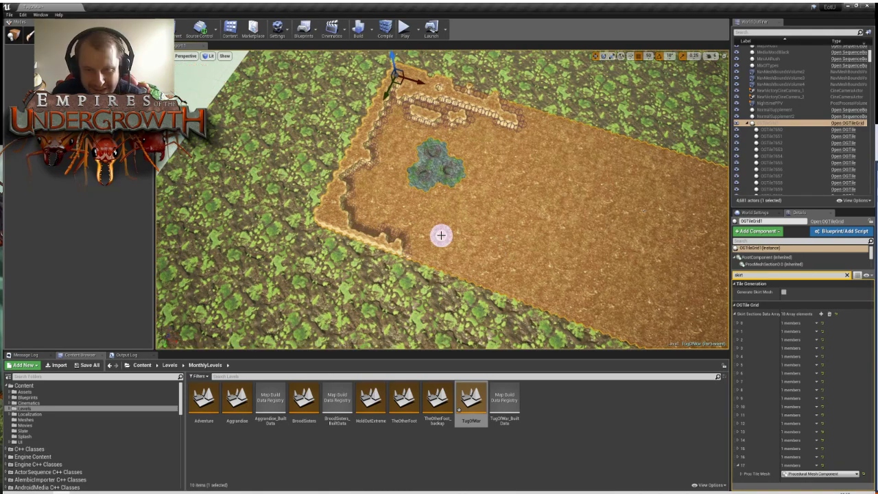
left_click_drag(422, 250, 469, 273)
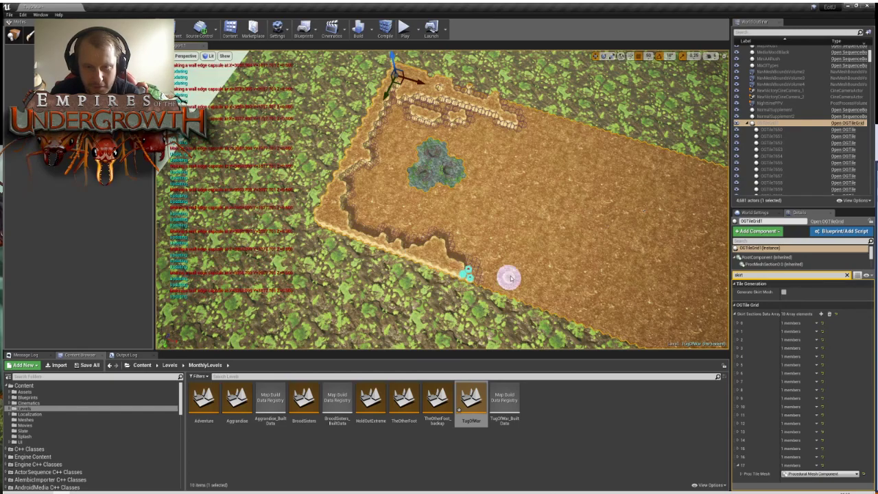
Continue the raised wall with irregular inward bulges along the same long border, past the first rocky patch
mouse_move(509, 277)
right_mouse_down()
mouse_move(449, 240)
mouse_move(411, 251)
mouse_move(377, 281)
mouse_move(434, 300)
right_mouse_up()
left_click_drag(384, 256, 408, 258)
right_click_drag(384, 263, 366, 267)
mouse_move(366, 269)
left_mouse_down()
mouse_move(387, 270)
mouse_move(405, 292)
left_mouse_up()
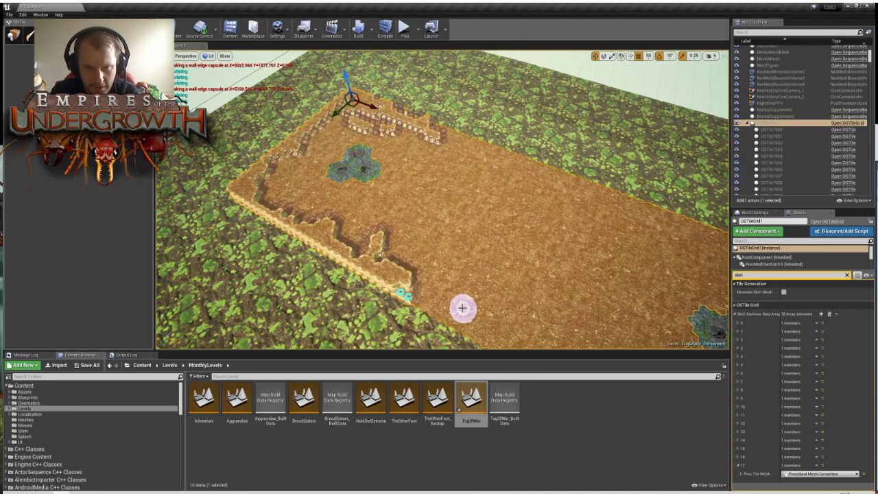
right_click_drag(406, 295, 416, 298)
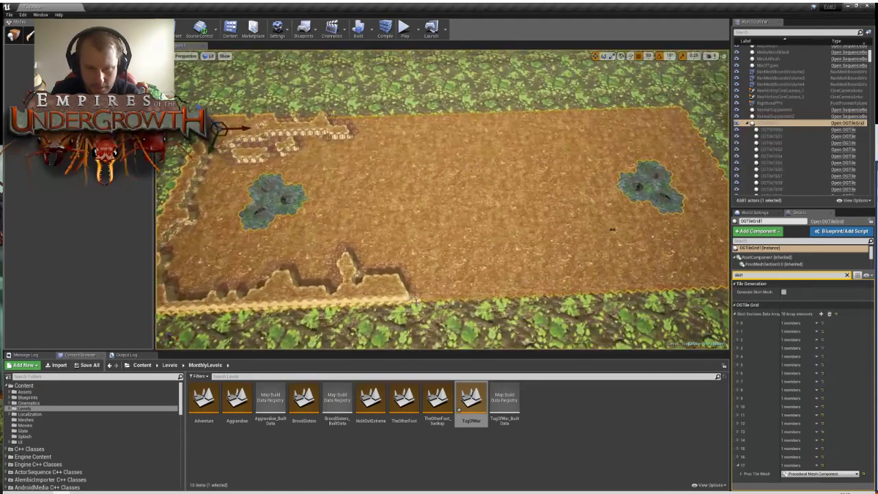
mouse_move(416, 298)
left_mouse_down()
mouse_move(437, 284)
mouse_move(447, 291)
mouse_move(494, 280)
mouse_move(505, 290)
mouse_move(496, 293)
left_mouse_up()
Fill the gaps between the original wall patches near the origin corner and merge them with the border wall
mouse_move(525, 292)
right_mouse_down()
mouse_move(446, 278)
mouse_move(439, 236)
mouse_move(440, 292)
right_mouse_up()
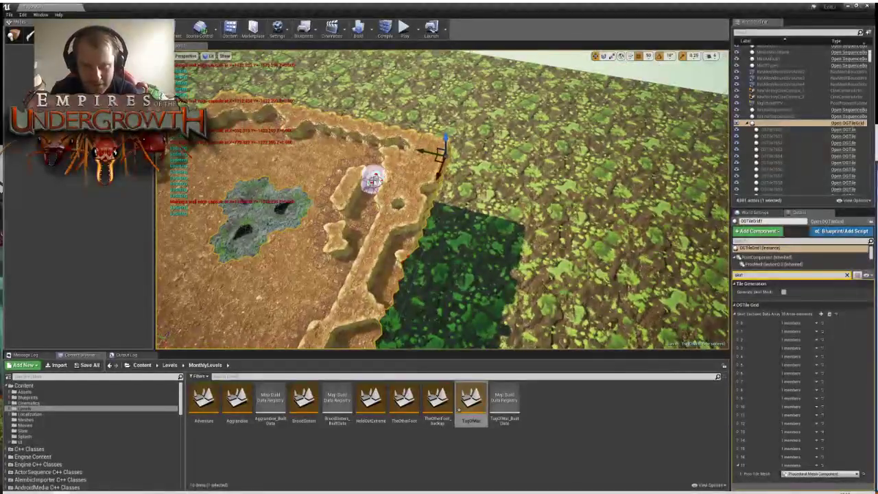
mouse_move(369, 192)
left_mouse_down()
mouse_move(377, 199)
mouse_move(364, 210)
mouse_move(367, 190)
mouse_move(353, 273)
left_mouse_up()
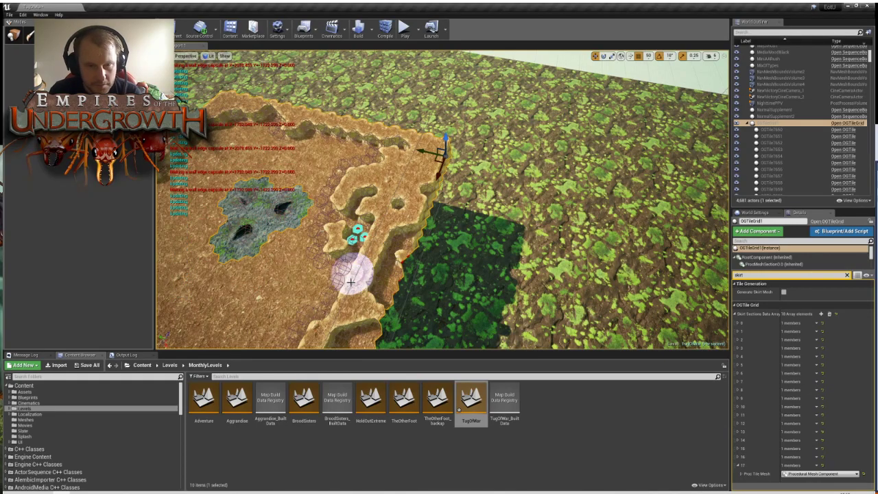
right_click_drag(352, 288, 439, 302)
mouse_move(359, 280)
left_mouse_down()
mouse_move(365, 225)
mouse_move(392, 238)
left_mouse_up()
right_click_drag(394, 239, 240, 223)
left_click_drag(396, 234, 450, 197)
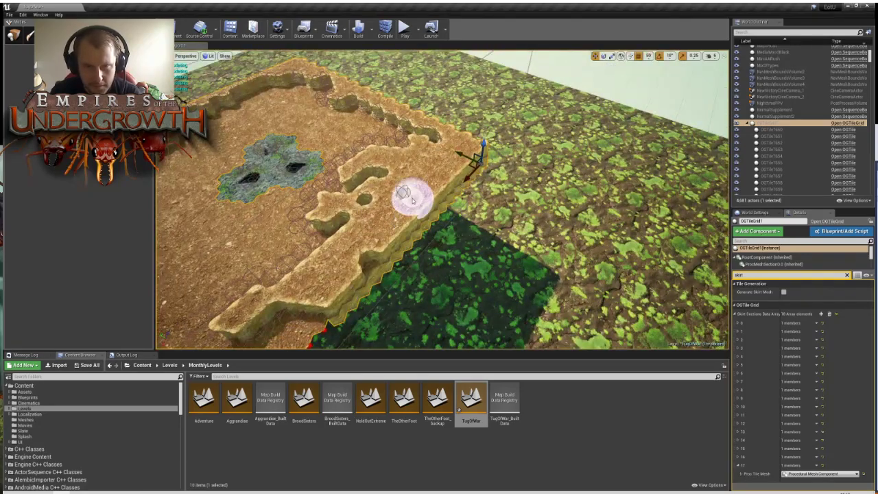
Extend the raised wall from the merged patches along the opposite long border toward the second rocky patch
mouse_move(363, 196)
right_mouse_down()
mouse_move(384, 206)
mouse_move(448, 181)
right_mouse_up()
mouse_move(515, 168)
left_mouse_down()
mouse_move(443, 190)
mouse_move(383, 228)
left_mouse_up()
right_click_drag(384, 227, 372, 236)
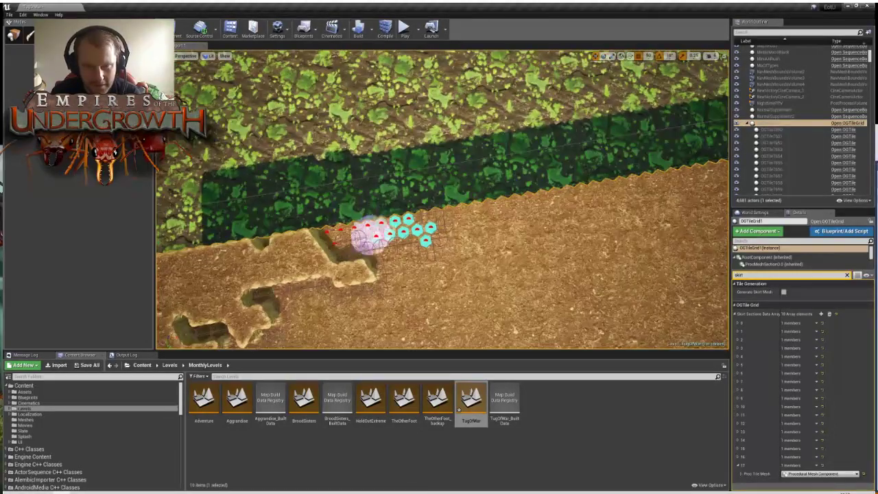
mouse_move(422, 216)
left_mouse_down()
mouse_move(581, 192)
mouse_move(645, 197)
mouse_move(676, 186)
mouse_move(657, 180)
left_mouse_up()
left_click(490, 206)
right_click_drag(656, 180, 625, 195)
left_click_drag(443, 176, 476, 212)
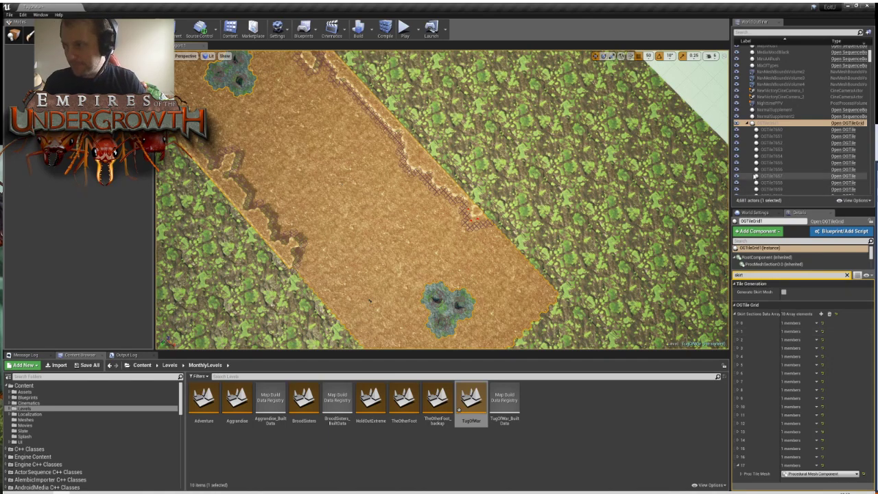
Carry the raised wall past the second rocky patch and around the grid's far corner
right_click_drag(454, 338, 385, 296)
left_click_drag(396, 298, 429, 276)
mouse_move(427, 276)
right_mouse_down()
mouse_move(432, 281)
mouse_move(399, 273)
right_mouse_up()
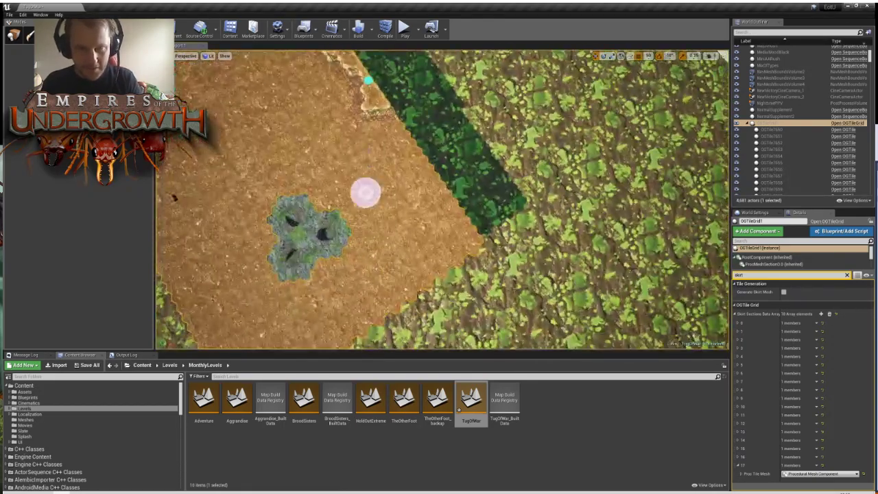
mouse_move(389, 129)
left_mouse_down()
mouse_move(416, 153)
mouse_move(413, 167)
mouse_move(394, 169)
mouse_move(428, 177)
mouse_move(416, 173)
mouse_move(466, 227)
mouse_move(451, 261)
left_mouse_up()
mouse_move(451, 261)
right_mouse_down()
mouse_move(475, 255)
mouse_move(455, 255)
right_mouse_up()
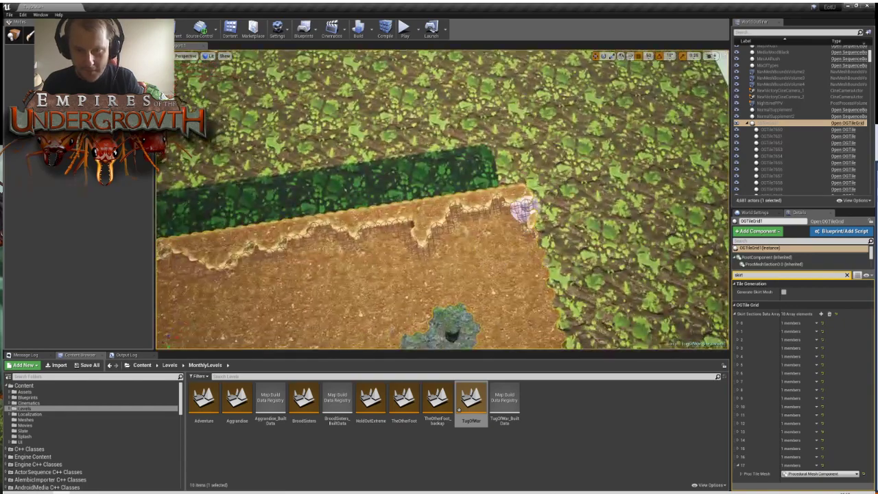
left_click_drag(525, 204, 518, 266)
right_click_drag(518, 265, 512, 266)
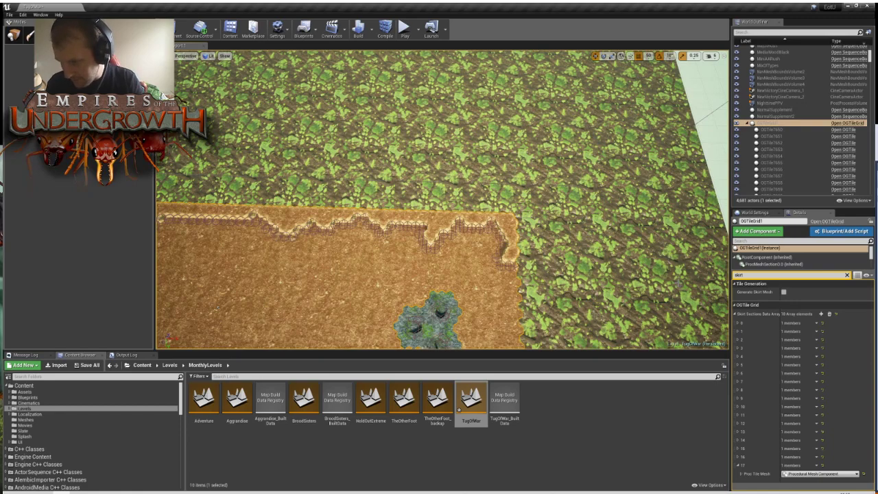
Raise wall tiles along the short border beside the second rocky patch and around the last corner
right_click_drag(677, 284, 337, 230)
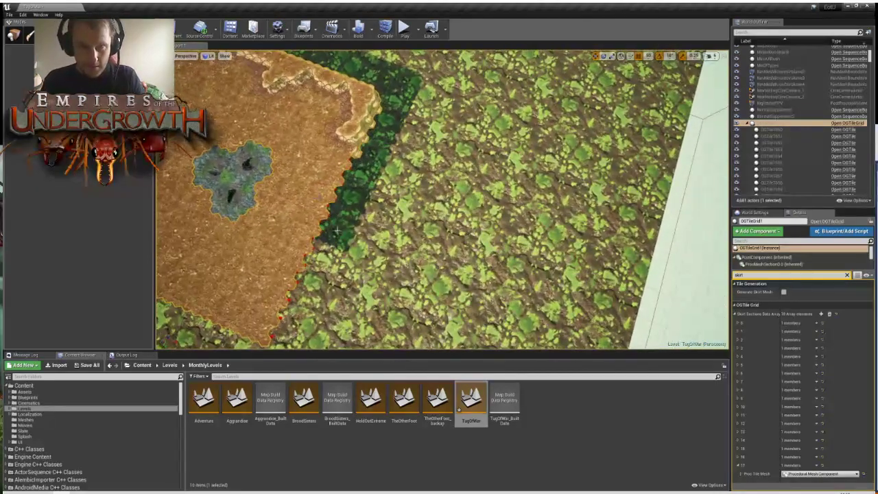
mouse_move(342, 149)
left_mouse_down()
mouse_move(341, 181)
mouse_move(322, 213)
mouse_move(337, 168)
left_mouse_up()
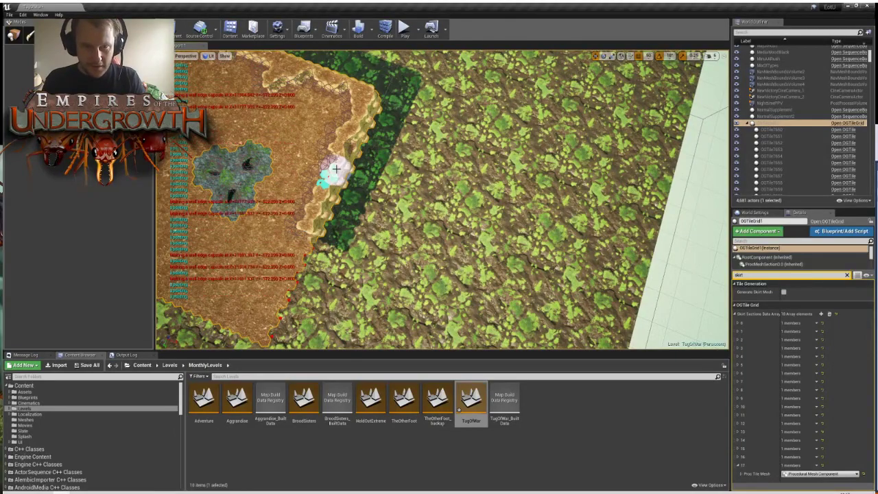
right_click_drag(336, 168, 412, 179)
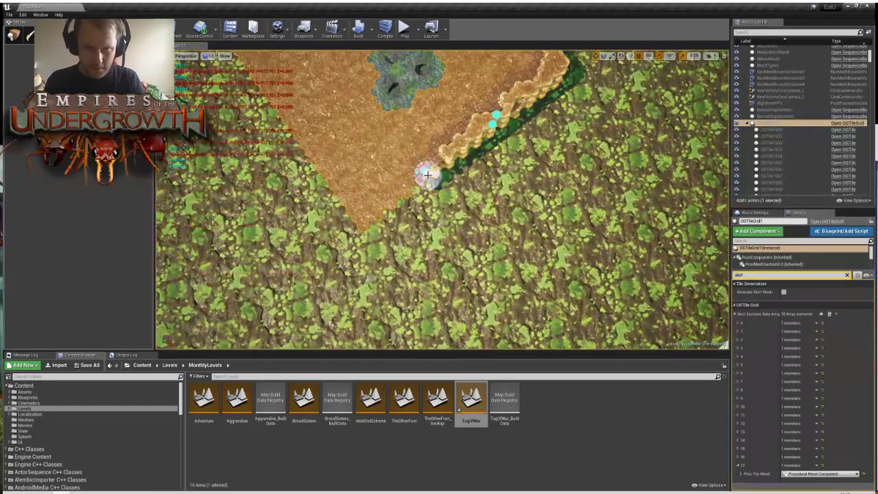
mouse_move(426, 175)
left_mouse_down()
mouse_move(398, 161)
mouse_move(391, 202)
mouse_move(374, 200)
mouse_move(366, 212)
mouse_move(349, 196)
mouse_move(360, 219)
mouse_move(325, 167)
mouse_move(339, 153)
mouse_move(330, 165)
left_mouse_up()
Close the remaining gap in the long border's wall, then frame the whole tile grid
right_click_drag(384, 113, 326, 125)
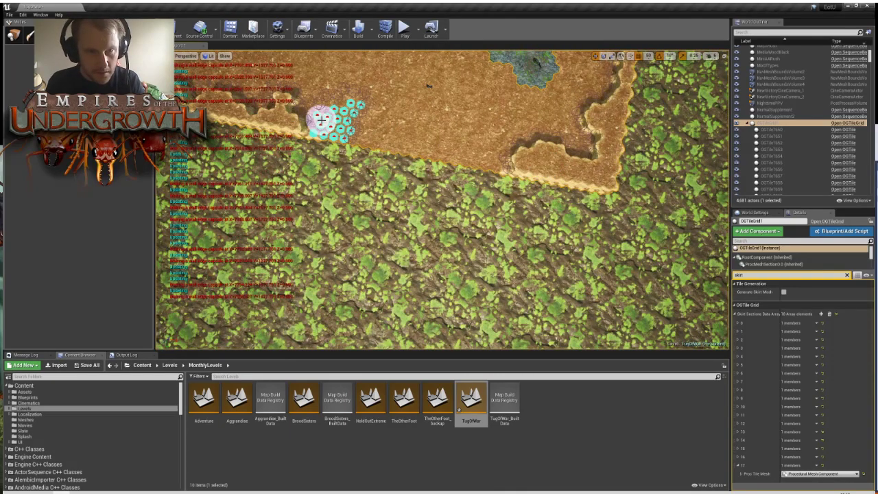
left_click_drag(386, 117, 449, 145)
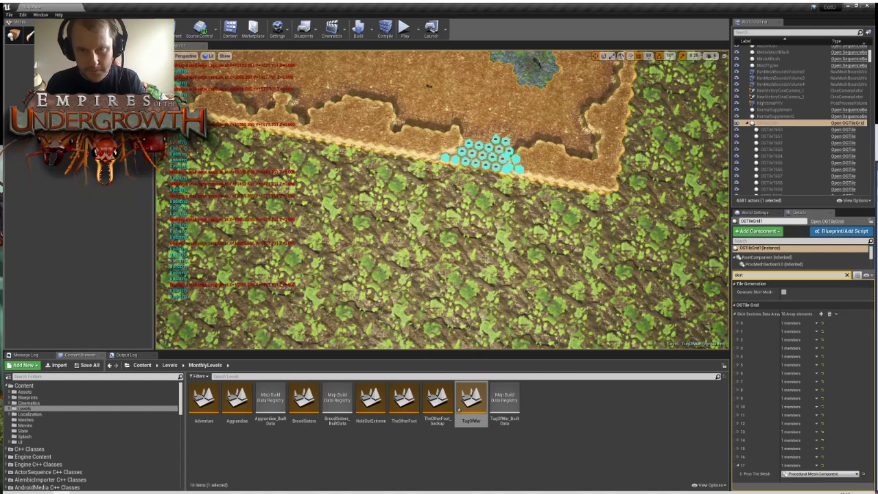
mouse_move(514, 165)
right_mouse_down()
mouse_move(500, 151)
mouse_move(527, 154)
mouse_move(479, 156)
mouse_move(539, 166)
right_mouse_up()
key("f")
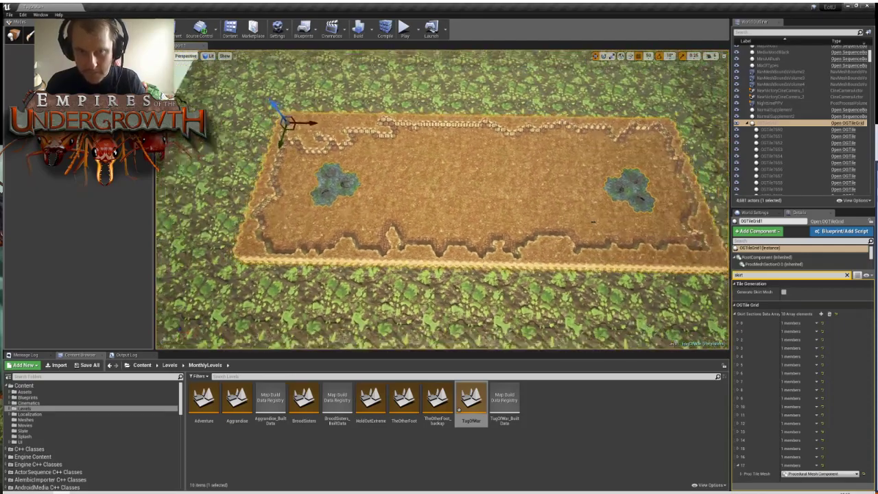
Thicken the wall at the corner near the first rocky patch and roughen the near long wall's inner edge
right_click_drag(426, 216, 361, 212)
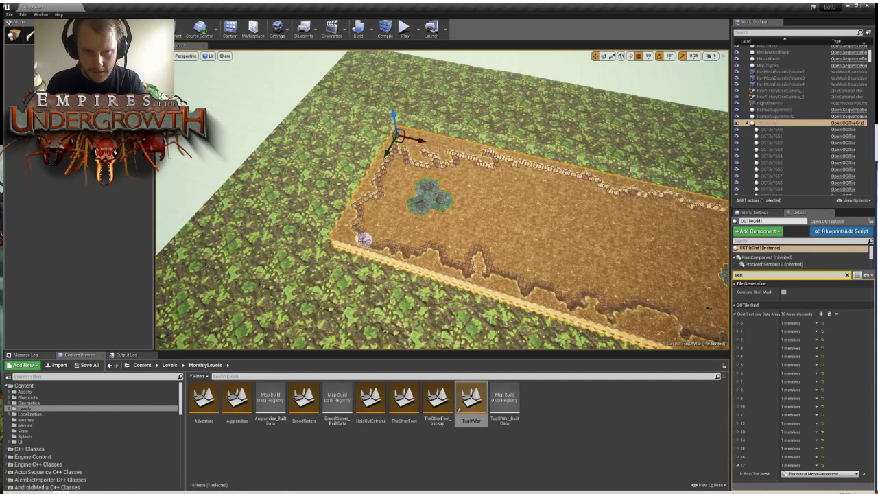
mouse_move(364, 239)
left_mouse_down()
mouse_move(380, 237)
mouse_move(354, 227)
left_mouse_up()
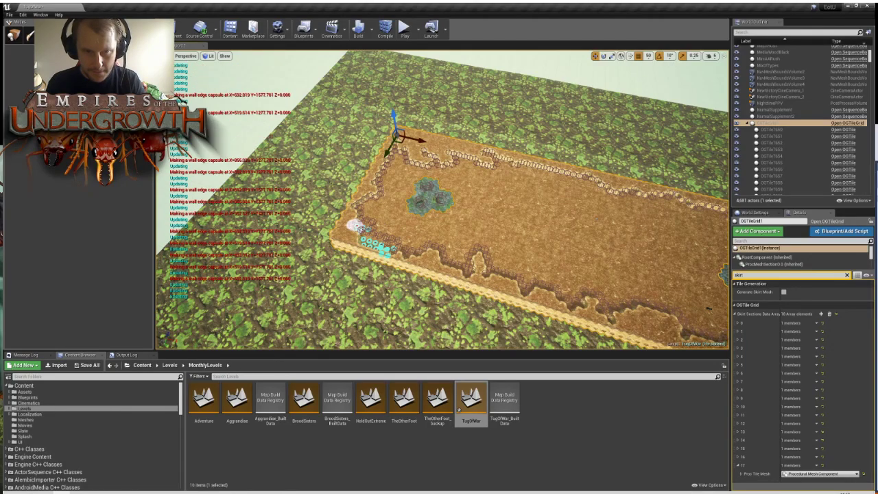
mouse_move(355, 226)
right_mouse_down()
mouse_move(412, 216)
mouse_move(364, 218)
right_mouse_up()
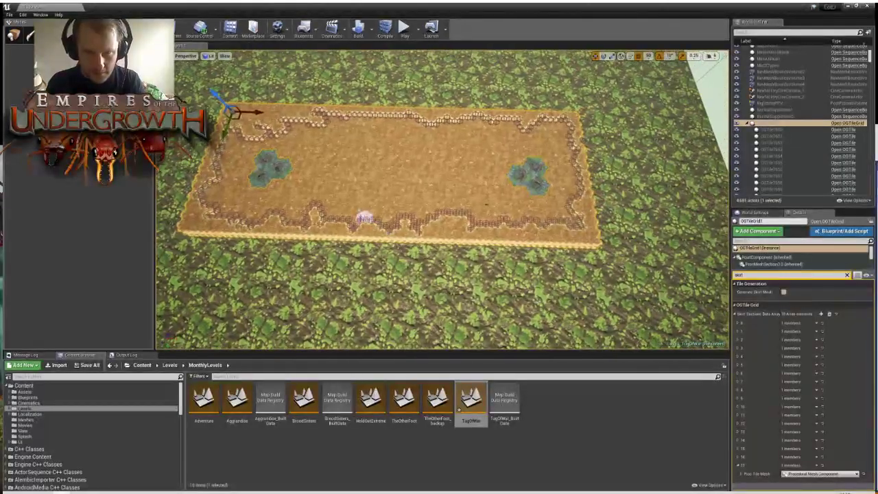
left_click_drag(365, 219, 350, 225)
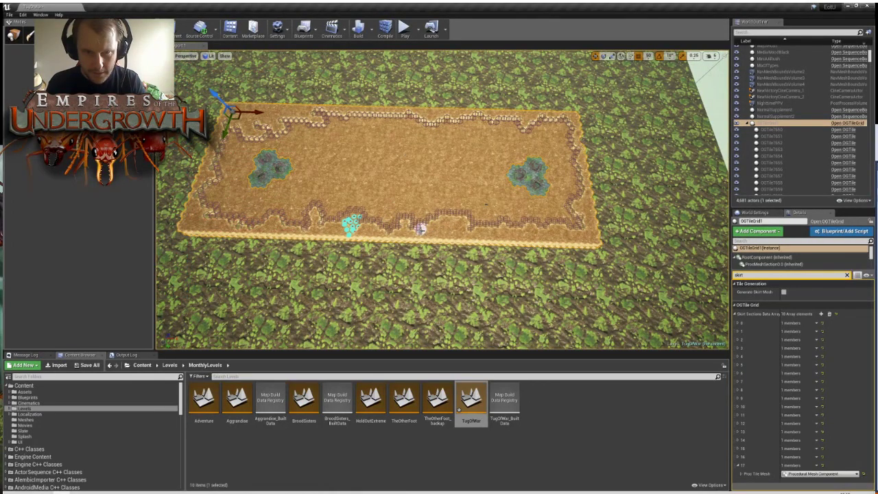
mouse_move(485, 211)
left_mouse_down()
mouse_move(482, 224)
mouse_move(500, 224)
mouse_move(421, 232)
left_mouse_up()
Add a small bulge to the near long wall and more wall tiles at the far corner by the second rocky patch
mouse_move(417, 230)
right_mouse_down()
mouse_move(446, 200)
mouse_move(459, 213)
mouse_move(402, 215)
right_mouse_up()
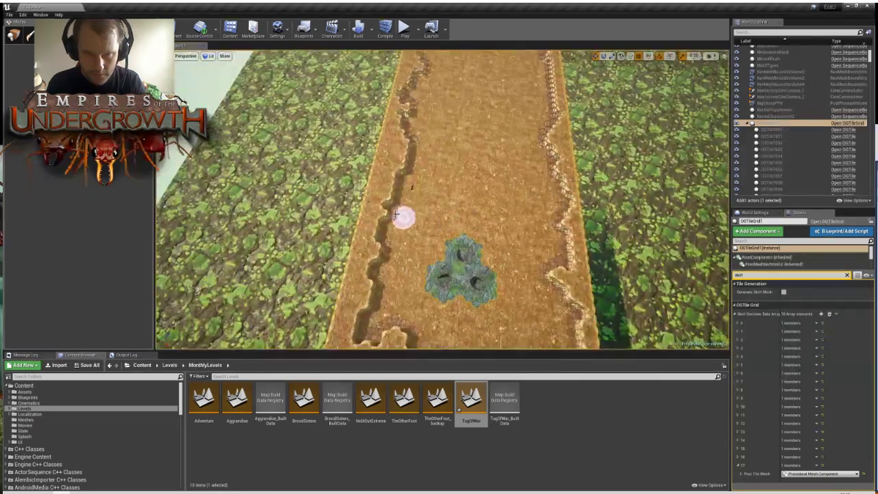
mouse_move(402, 215)
left_mouse_down()
mouse_move(388, 202)
mouse_move(397, 211)
left_mouse_up()
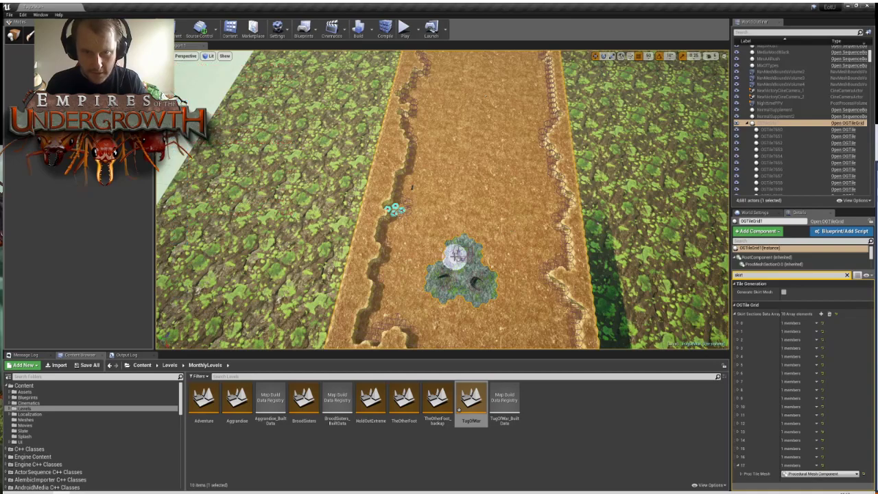
scroll(455, 255, "down", 3)
mouse_move(516, 314)
left_mouse_down()
mouse_move(503, 320)
mouse_move(533, 305)
mouse_move(534, 294)
left_mouse_up()
right_click_drag(546, 288, 449, 276)
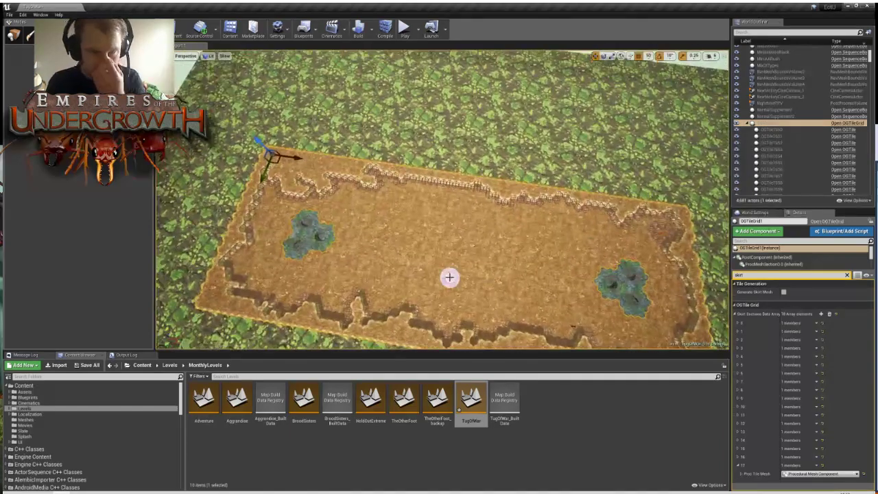
Thicken the far long wall with extra wall tiles and roughen its inner edge along the middle of the arena
mouse_move(370, 170)
left_mouse_down()
mouse_move(402, 186)
mouse_move(380, 177)
left_mouse_up()
mouse_move(439, 182)
left_mouse_down()
mouse_move(482, 183)
mouse_move(484, 194)
left_mouse_up()
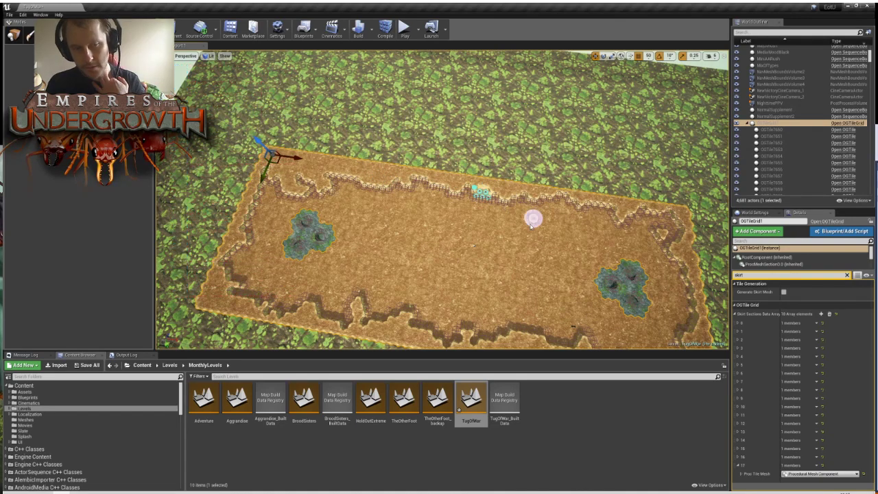
mouse_move(492, 266)
right_mouse_down()
mouse_move(504, 275)
mouse_move(481, 278)
mouse_move(487, 264)
mouse_move(400, 259)
right_mouse_up()
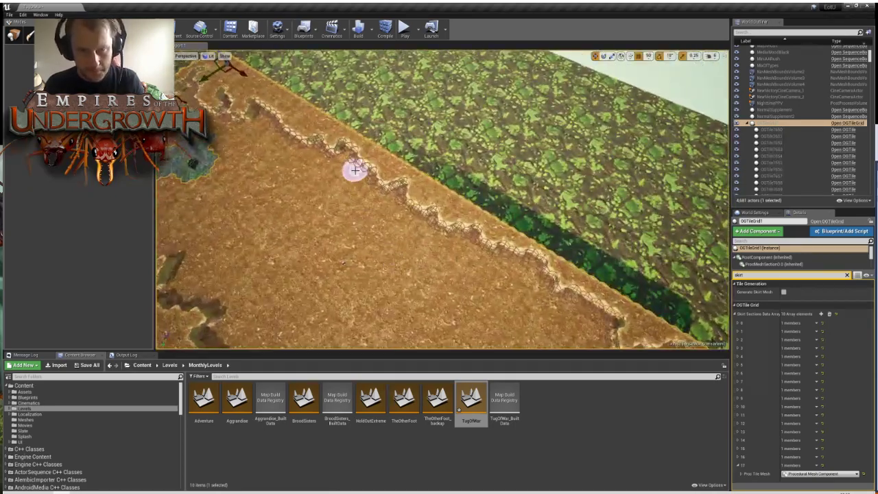
mouse_move(354, 170)
left_mouse_down()
mouse_move(391, 199)
mouse_move(367, 172)
mouse_move(378, 187)
mouse_move(399, 187)
left_mouse_up()
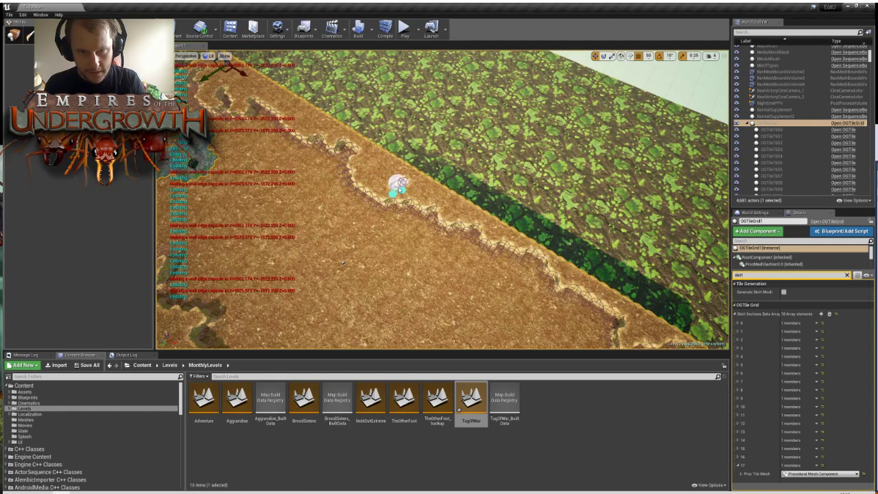
mouse_move(441, 226)
left_mouse_down()
mouse_move(539, 261)
mouse_move(457, 240)
mouse_move(424, 218)
left_mouse_up()
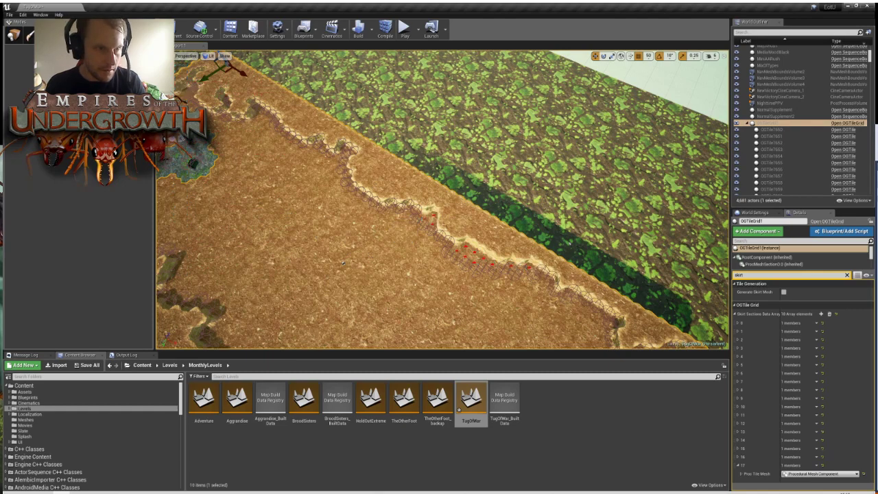
Carve narrow channels into the top of the far long wall, parallel to the border and on towards the first rocky patch's corner
mouse_move(376, 155)
left_mouse_down()
mouse_move(398, 160)
mouse_move(472, 229)
mouse_move(511, 235)
mouse_move(479, 219)
mouse_move(465, 194)
mouse_move(478, 215)
mouse_move(506, 227)
left_mouse_up()
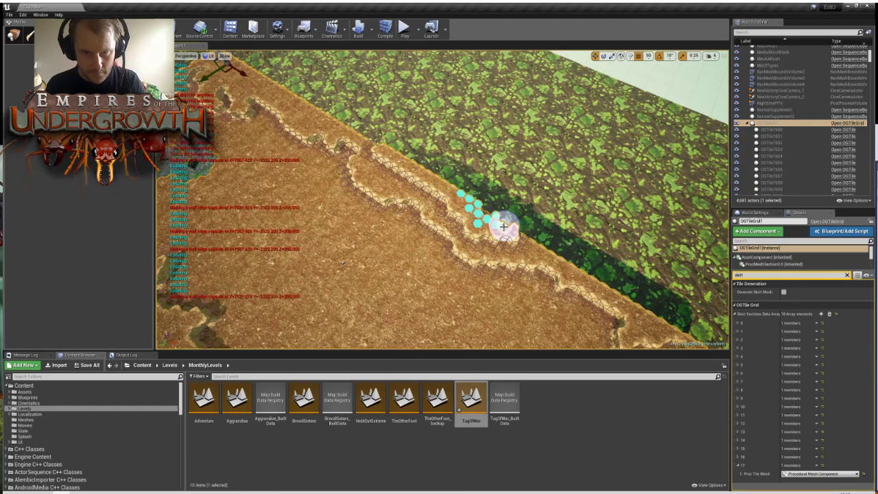
mouse_move(506, 227)
right_mouse_down()
mouse_move(445, 227)
mouse_move(411, 237)
mouse_move(388, 259)
right_mouse_up()
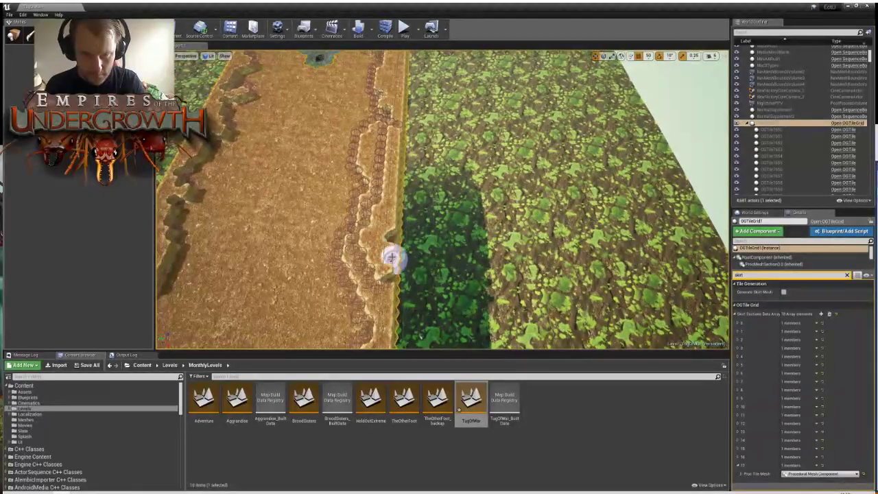
left_click(391, 244)
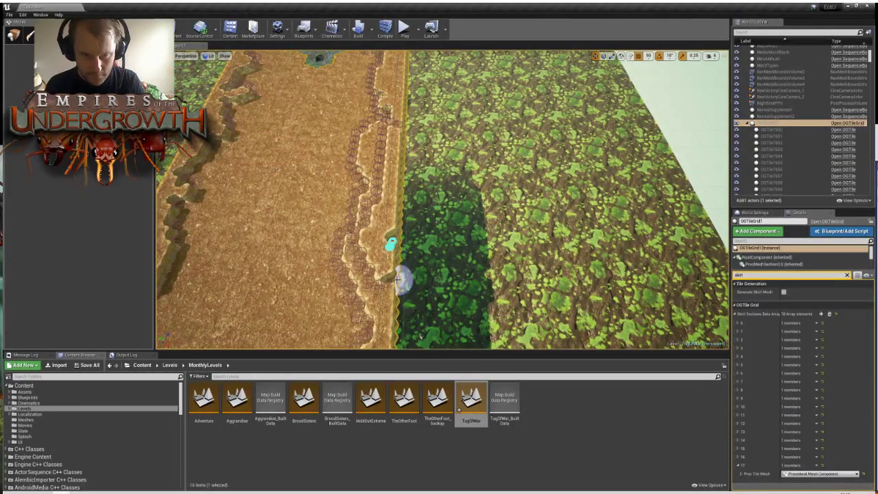
mouse_move(394, 282)
right_mouse_down()
mouse_move(439, 272)
mouse_move(431, 233)
mouse_move(382, 213)
right_mouse_up()
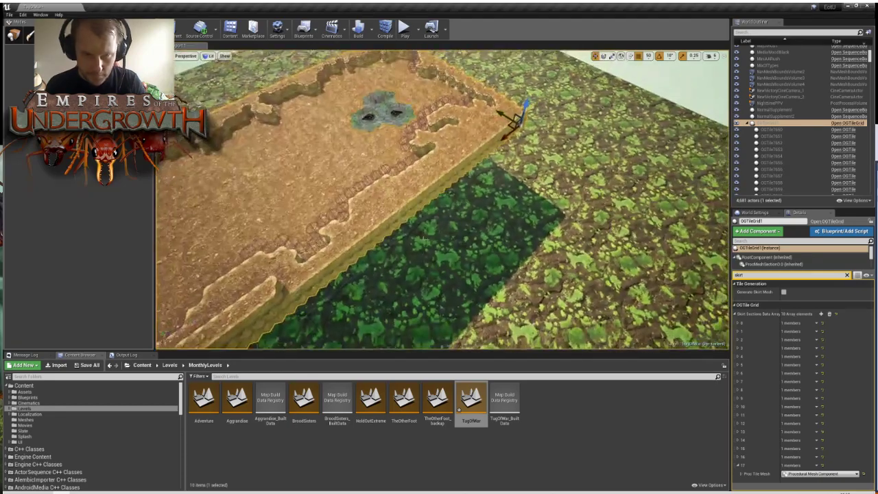
mouse_move(382, 212)
left_mouse_down()
mouse_move(500, 134)
mouse_move(484, 126)
mouse_move(475, 141)
left_mouse_up()
mouse_move(473, 139)
right_mouse_down()
mouse_move(439, 165)
mouse_move(542, 208)
mouse_move(445, 171)
right_mouse_up()
mouse_move(367, 231)
left_mouse_down()
mouse_move(343, 259)
mouse_move(383, 221)
left_mouse_up()
Carve matching channels and pockets into the near long wall, from the first rocky patch towards the second one
mouse_move(427, 179)
right_mouse_down()
mouse_move(447, 218)
mouse_move(432, 179)
right_mouse_up()
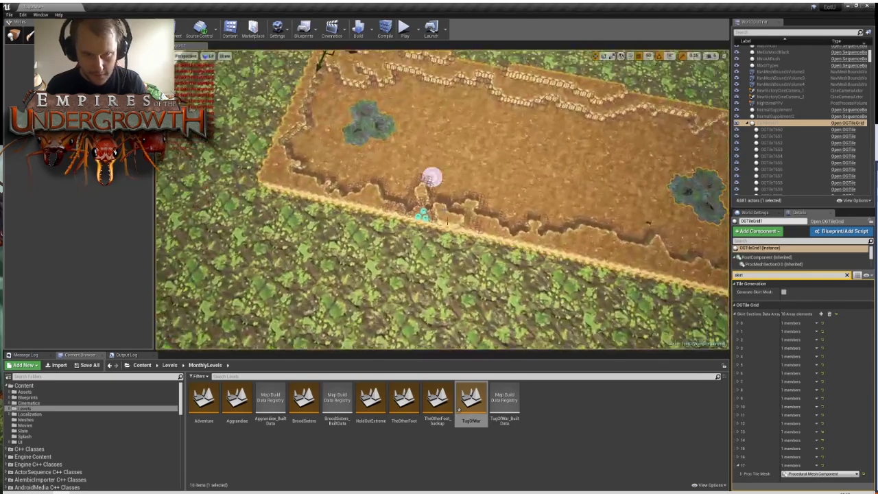
right_click_drag(549, 195, 542, 199)
mouse_move(422, 233)
left_mouse_down()
mouse_move(600, 243)
mouse_move(542, 239)
left_mouse_up()
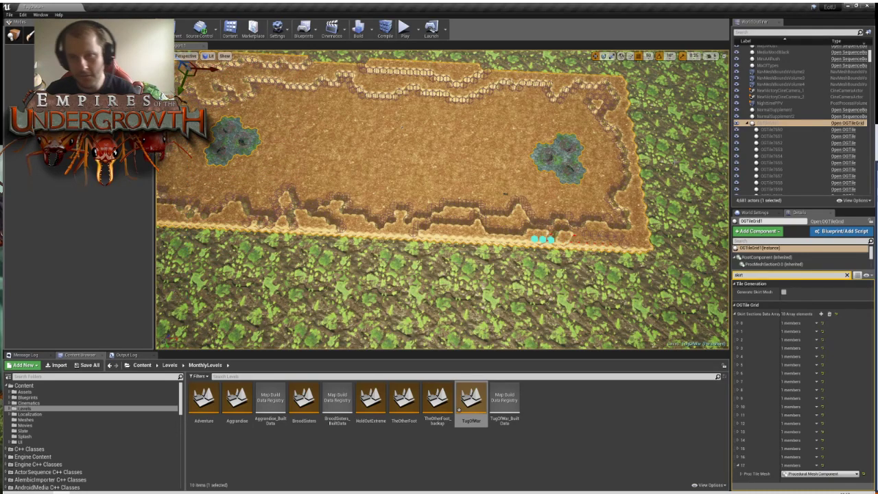
Leave tile painting, turn on Generate Skirt Mesh for the tile grid, and inspect how the skirt joins the near wall
right_click_drag(499, 129, 504, 129)
key("shift+1")
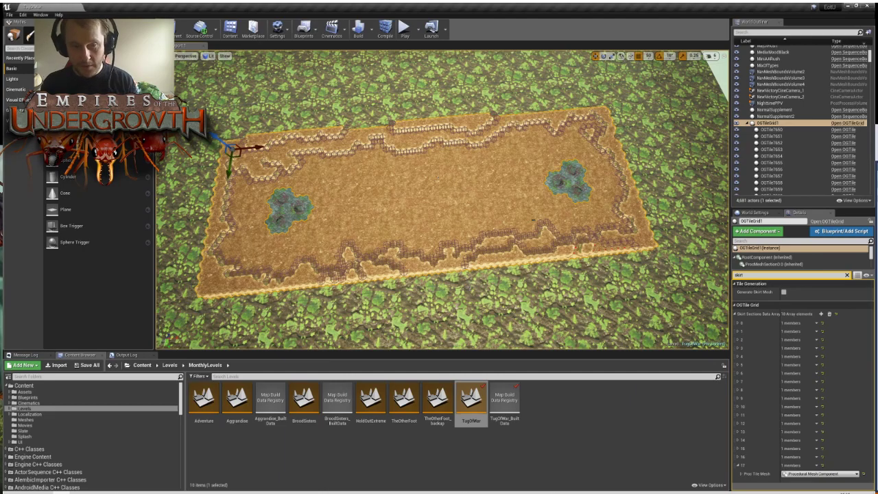
right_click_drag(533, 219, 338, 194)
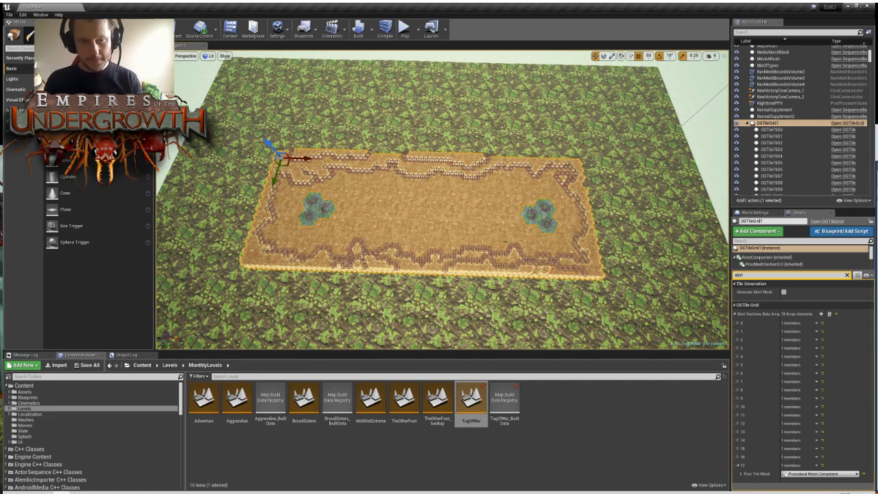
right_click_drag(375, 227, 373, 265)
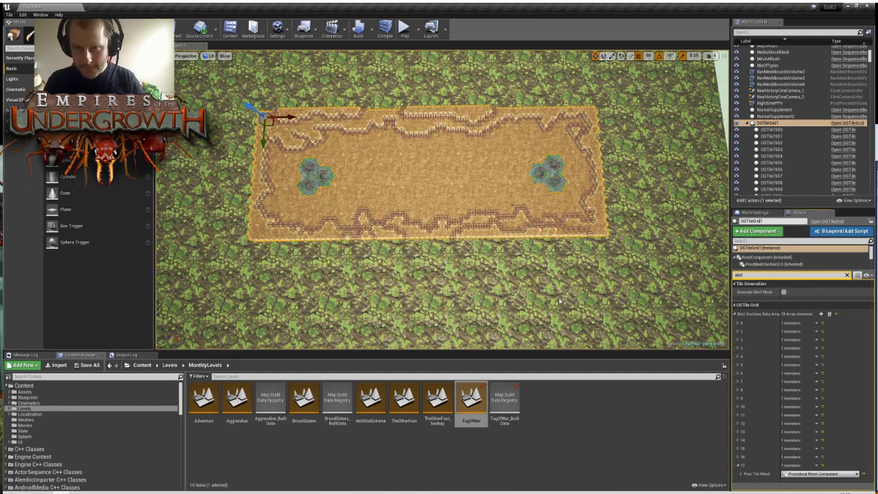
left_click(783, 291)
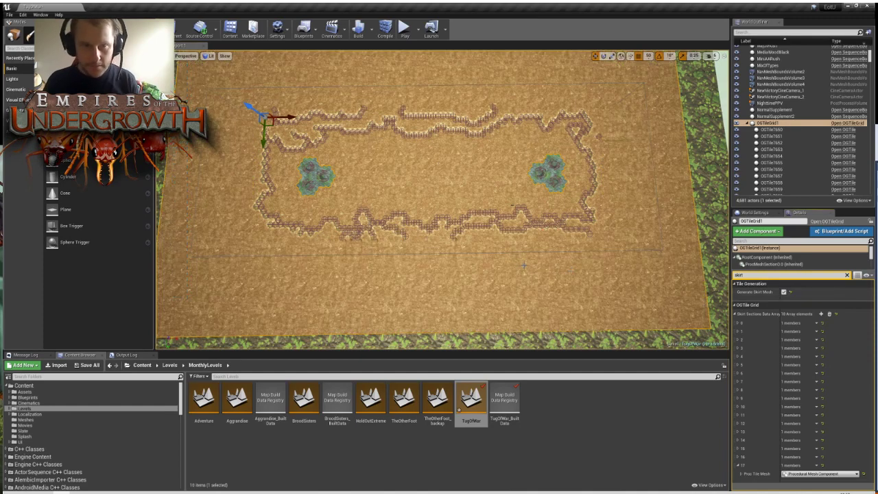
right_click_drag(524, 266, 336, 284)
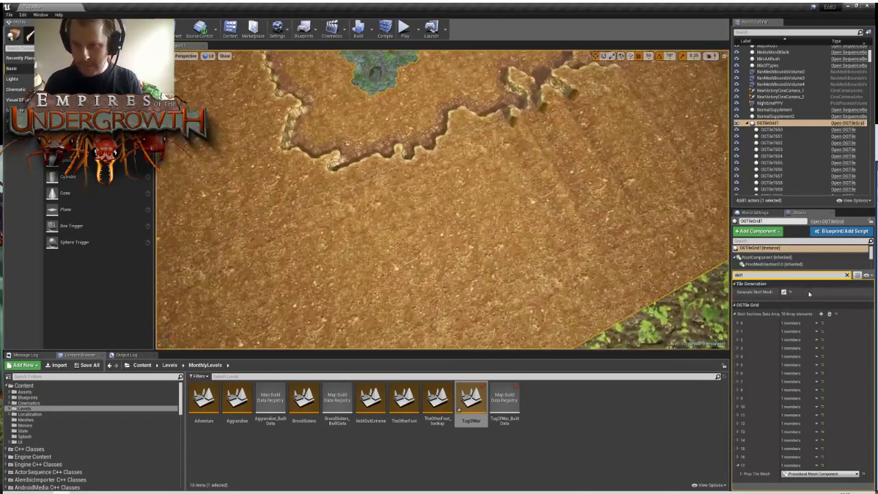
Turn off Generate Skirt Mesh and raise the carved-out tiles along the outermost edge of the near long wall
left_click(784, 291)
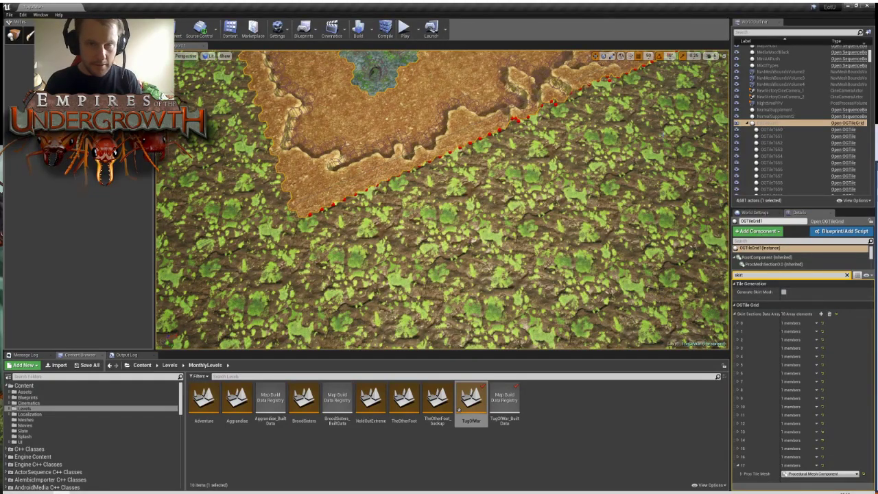
right_click_drag(662, 136, 662, 136)
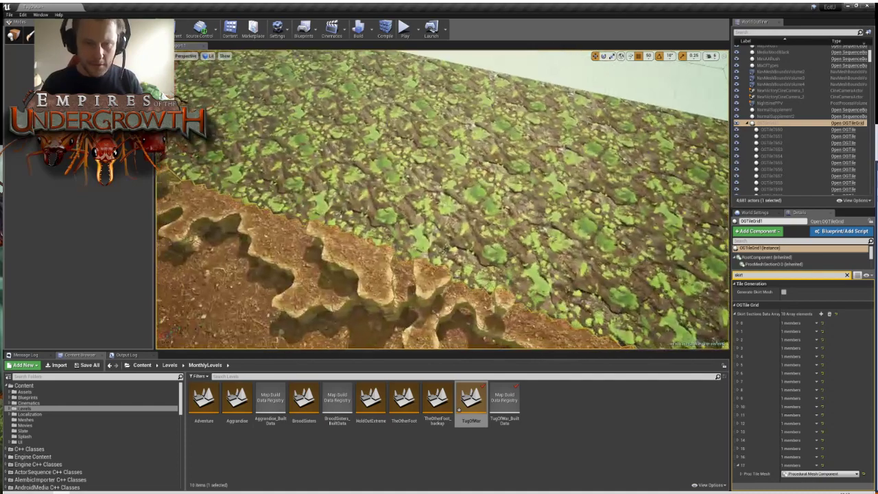
right_click_drag(373, 280, 372, 281)
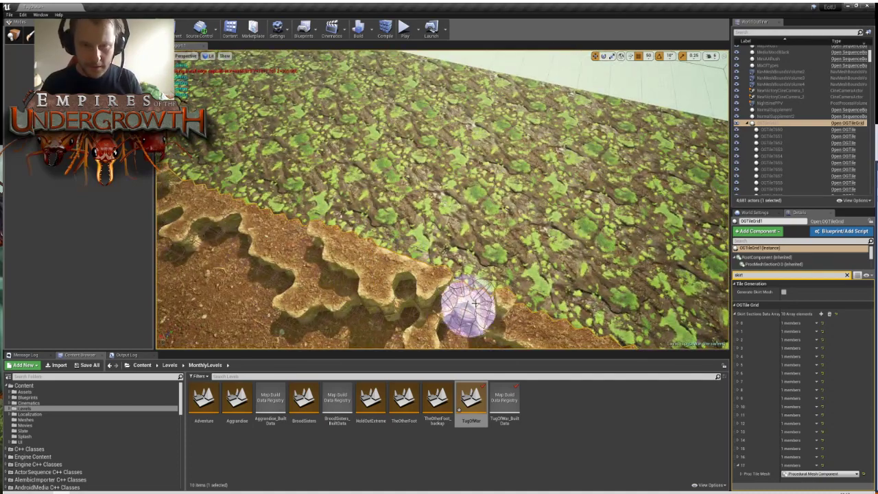
right_click_drag(475, 301, 475, 301)
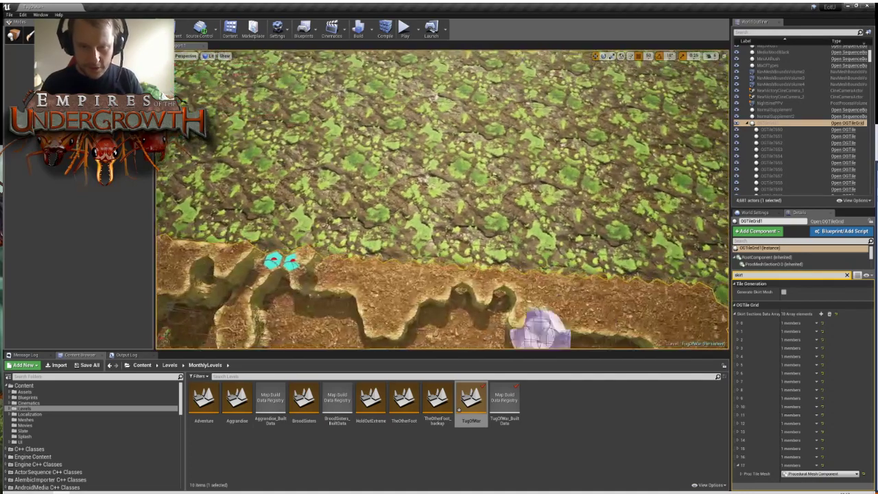
mouse_move(301, 257)
left_mouse_down()
mouse_move(507, 279)
mouse_move(490, 280)
left_mouse_up()
mouse_move(428, 271)
left_mouse_down()
mouse_move(495, 260)
mouse_move(470, 275)
mouse_move(492, 278)
left_mouse_up()
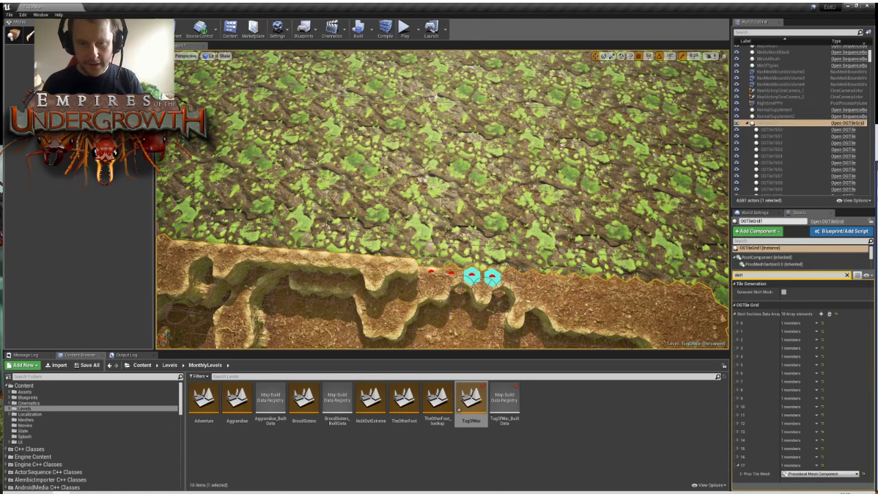
Continue the raised outer edge along the near long border beside the first rocky patch
right_click_drag(581, 265, 556, 267)
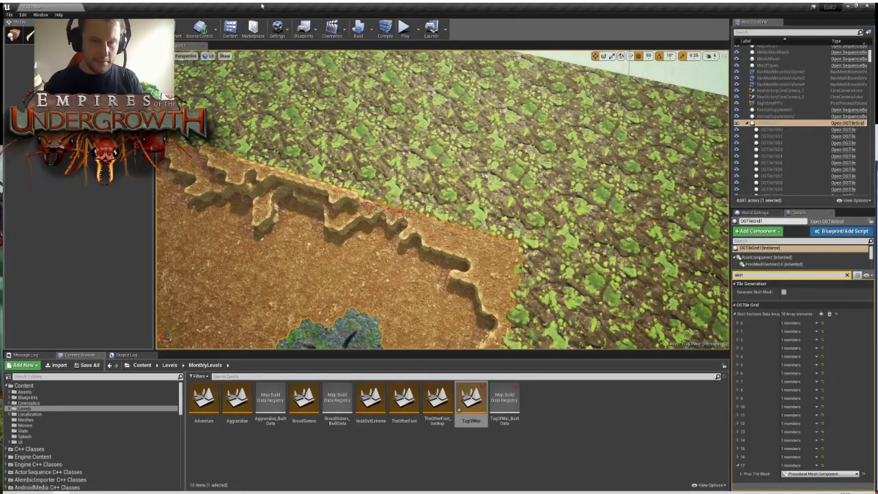
right_click_drag(398, 201, 355, 204)
mouse_move(355, 204)
left_mouse_down()
mouse_move(320, 243)
mouse_move(293, 301)
left_mouse_up()
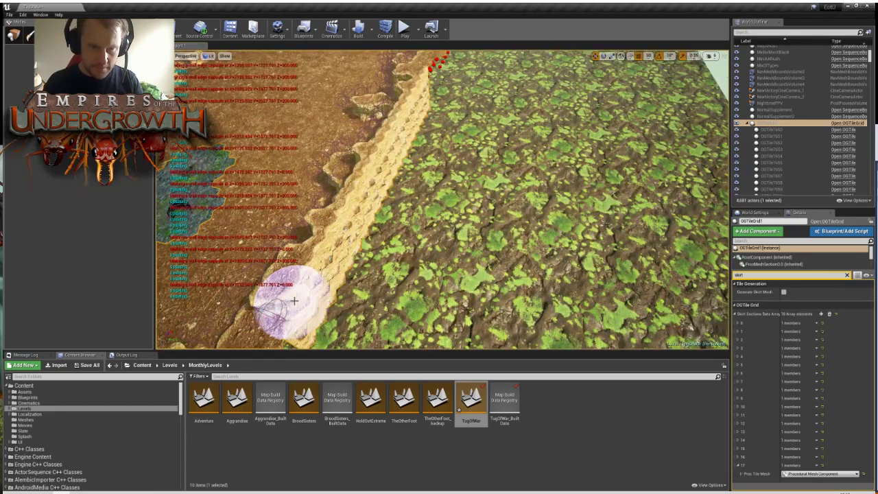
Touch up single edge tiles of the near long wall by the second rocky patch's corner and midway along the border
mouse_move(292, 303)
right_mouse_down()
mouse_move(268, 310)
mouse_move(255, 299)
mouse_move(266, 269)
mouse_move(281, 266)
mouse_move(281, 288)
mouse_move(285, 282)
right_mouse_up()
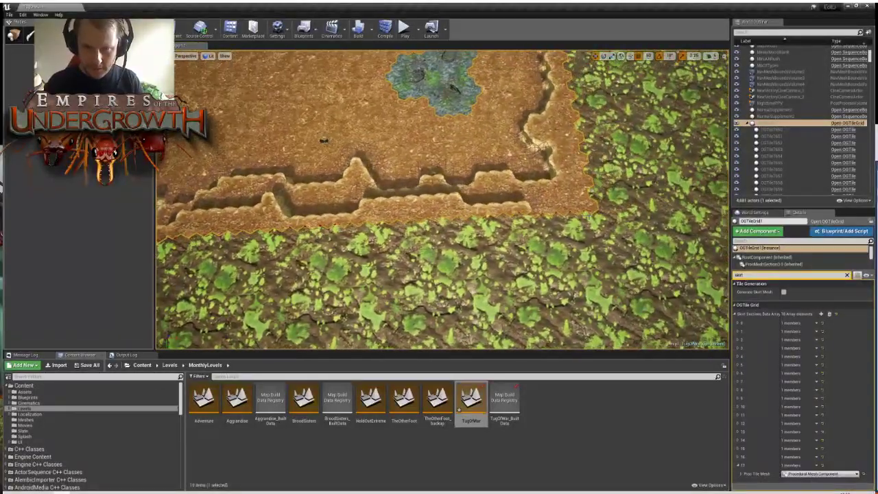
left_click(548, 209)
right_click_drag(547, 208, 534, 208)
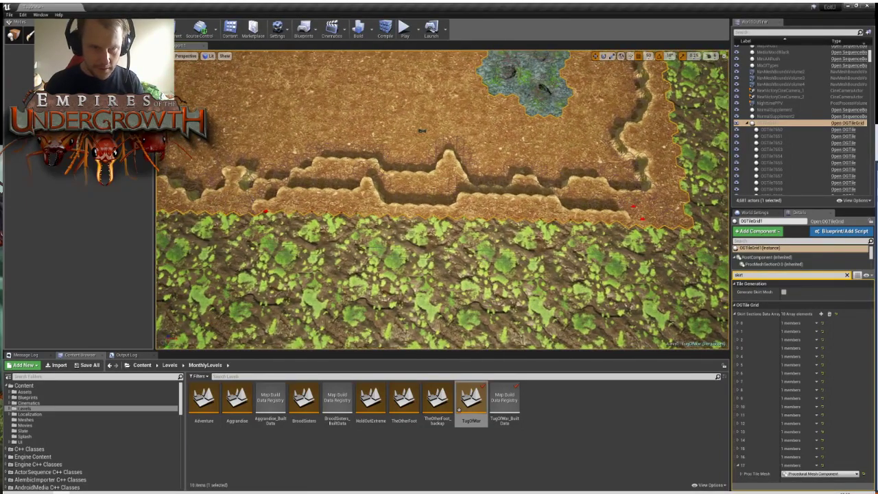
left_click(238, 205)
right_click_drag(238, 205, 250, 205)
left_click(478, 191)
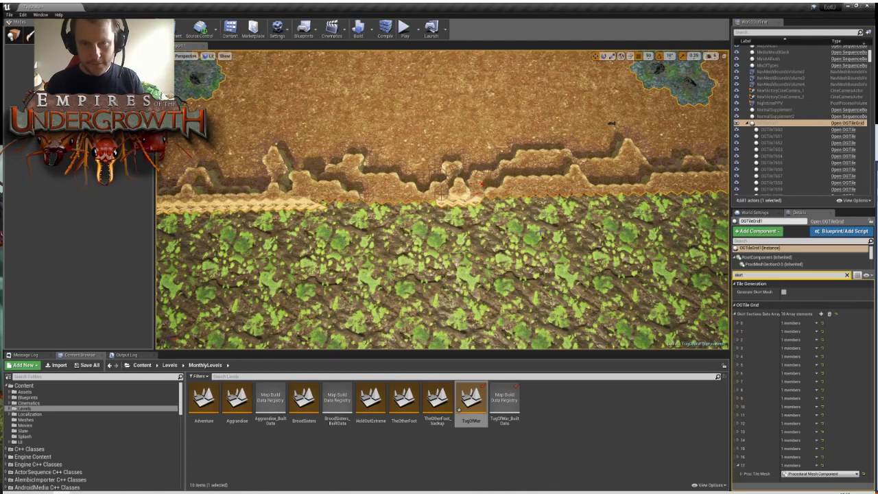
right_click_drag(477, 191, 473, 193)
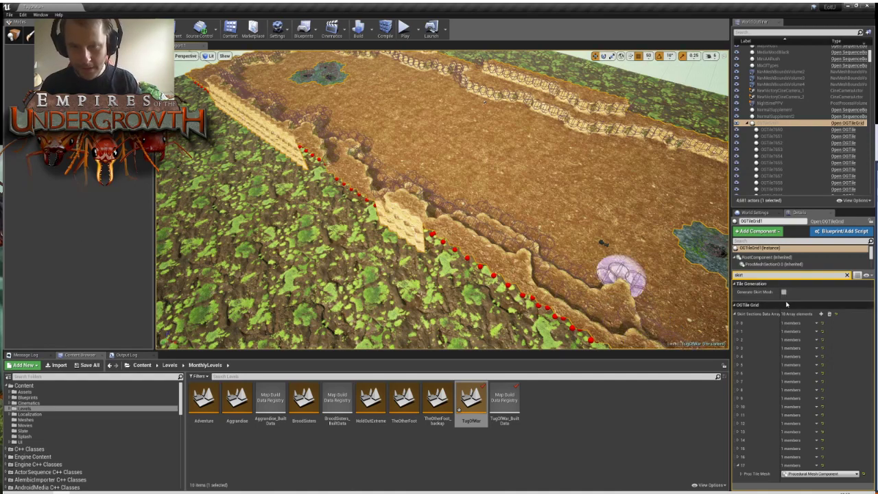
Turn Generate Skirt Mesh back on for the tile grid, inspect the walls, and playtest the level briefly
mouse_move(425, 217)
right_mouse_down()
mouse_move(446, 208)
mouse_move(439, 199)
mouse_move(418, 206)
right_mouse_up()
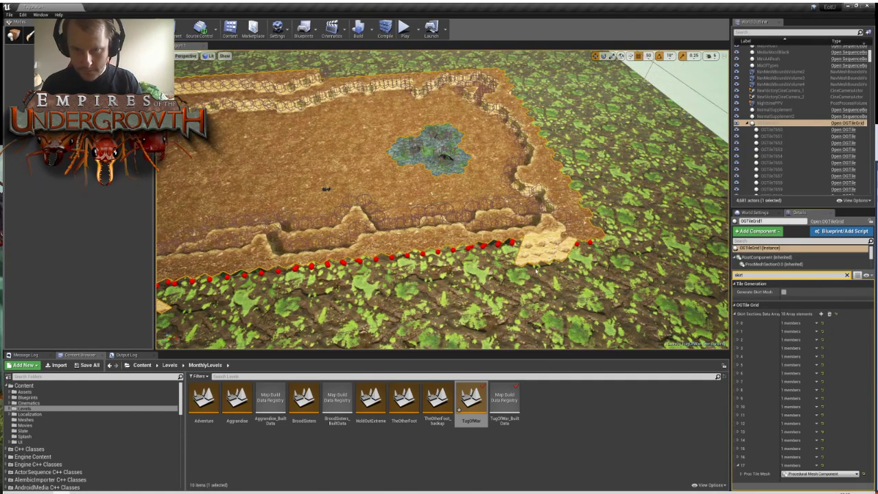
right_click_drag(663, 245, 631, 232)
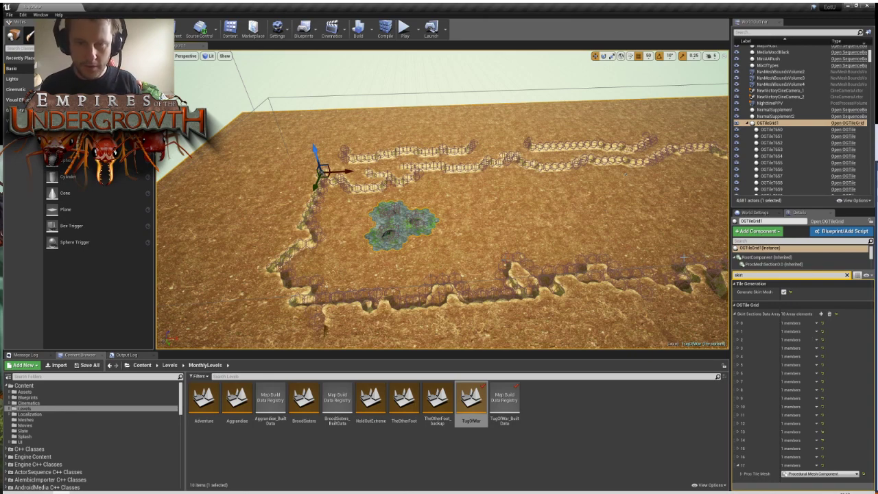
right_click_drag(684, 257, 628, 265)
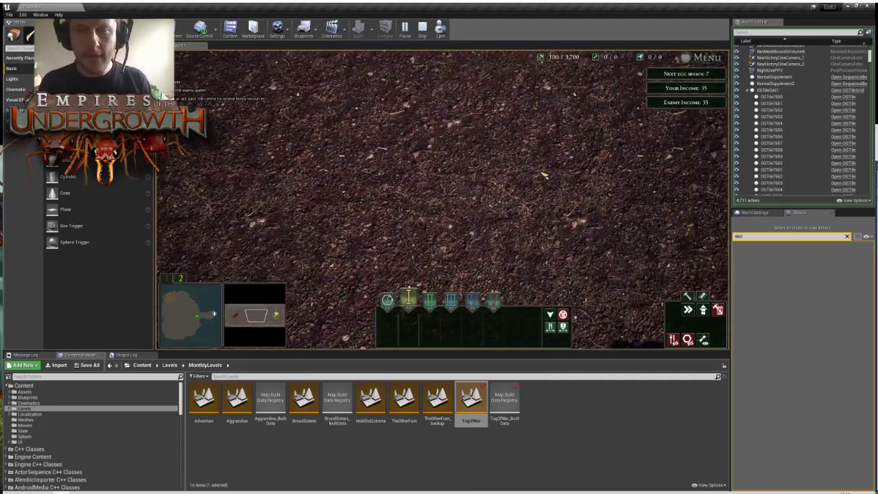
key("Escape")
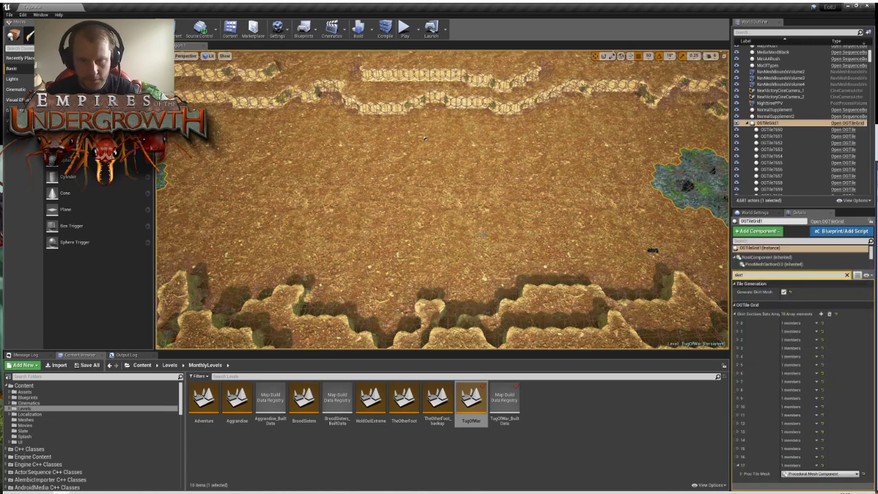
Collapse the tile grid's Tile Generation and OGTile Grid property categories and clear the property search filter
left_click(482, 234)
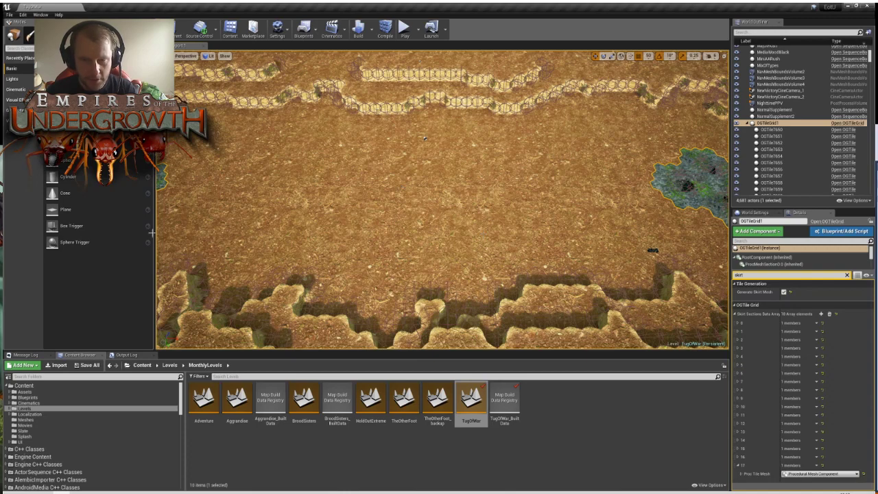
left_click(736, 283)
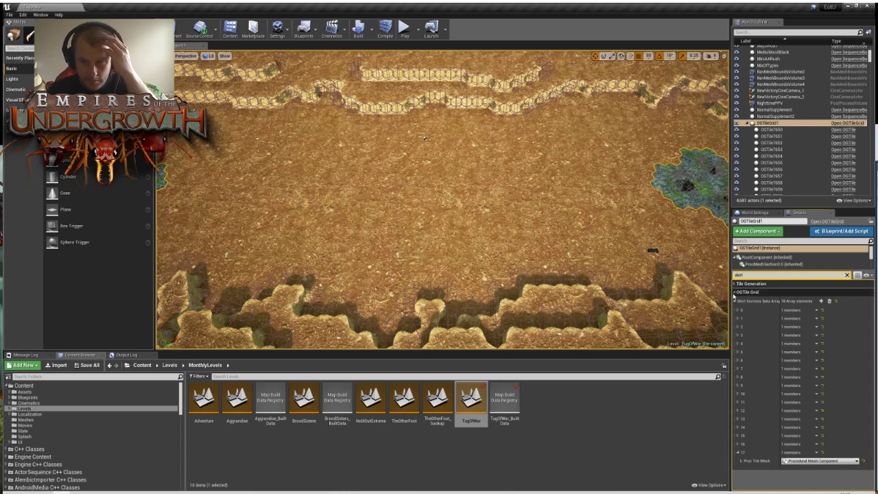
left_click(736, 292)
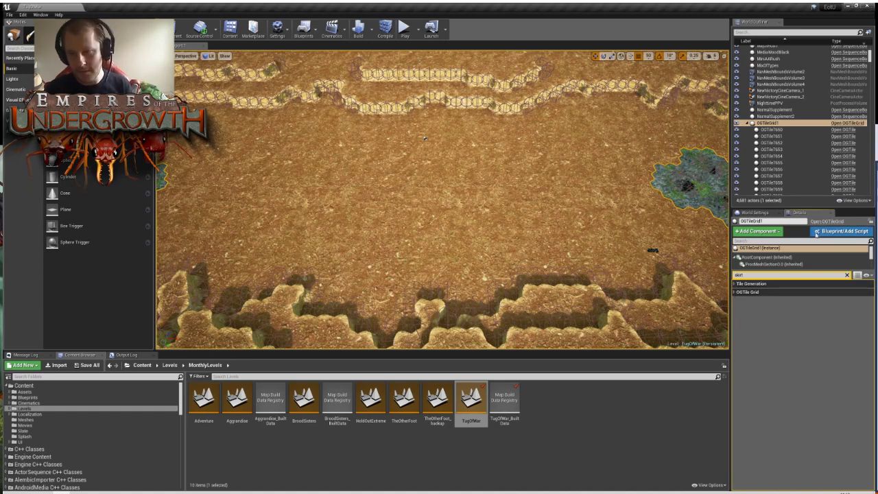
left_click(846, 275)
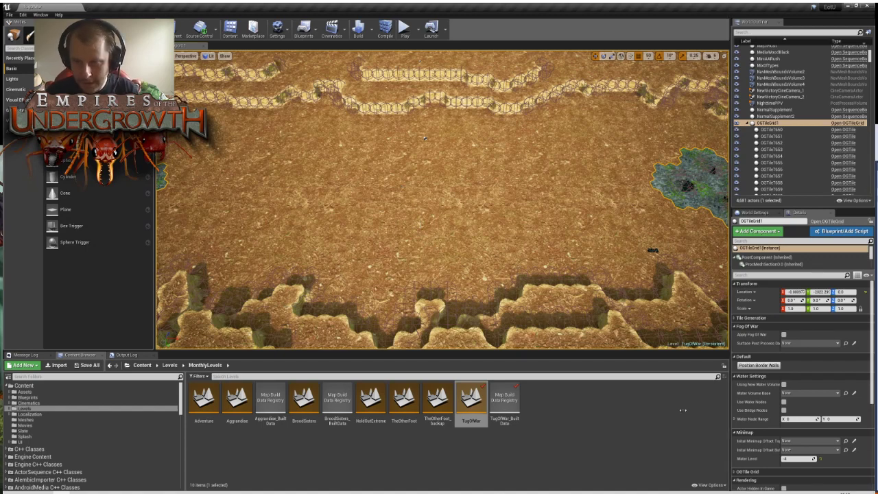
key("s")
right_click_drag(577, 160, 583, 124)
key("w")
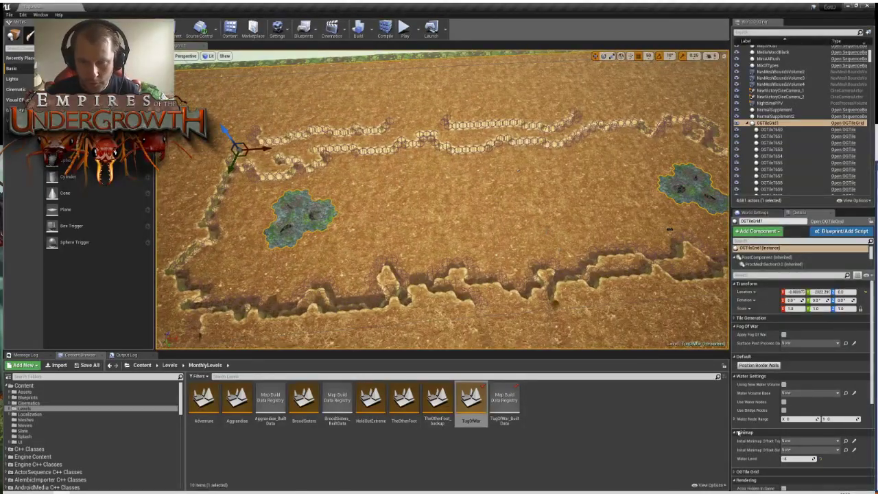
Run the last Update Tile Pathing Data option in OGTileGrid1's Tile Generation properties
scroll(763, 350, "down", 1)
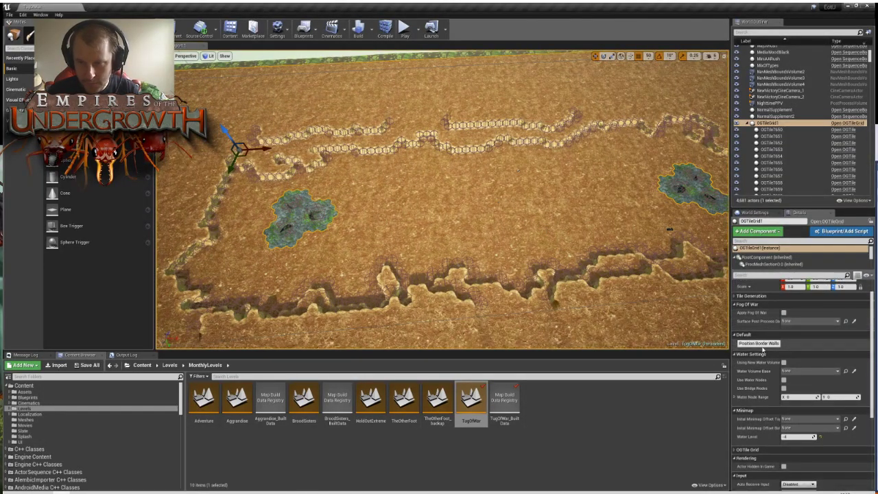
scroll(762, 350, "down", 6)
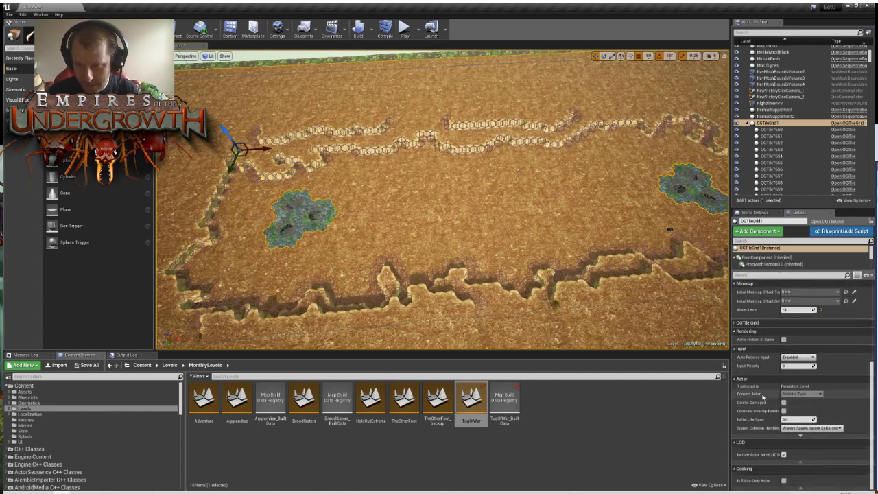
scroll(763, 395, "up", 7)
scroll(757, 147, "up", 1)
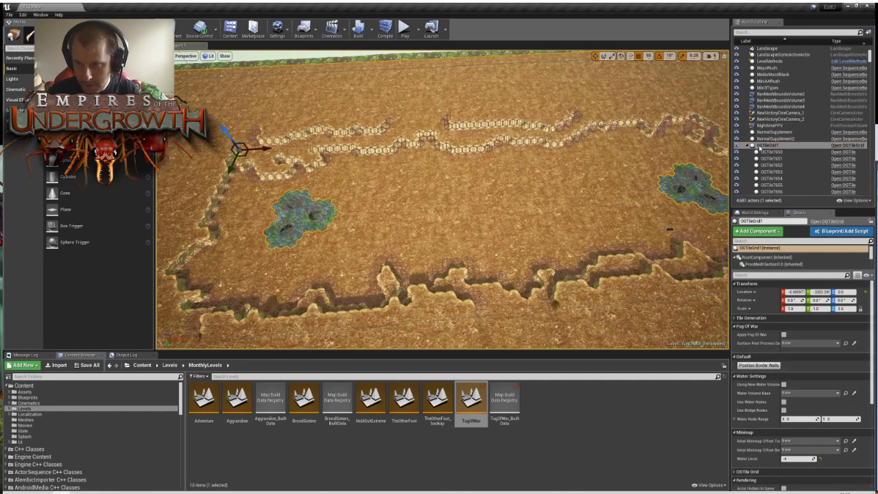
left_click(761, 147)
scroll(764, 415, "down", 5)
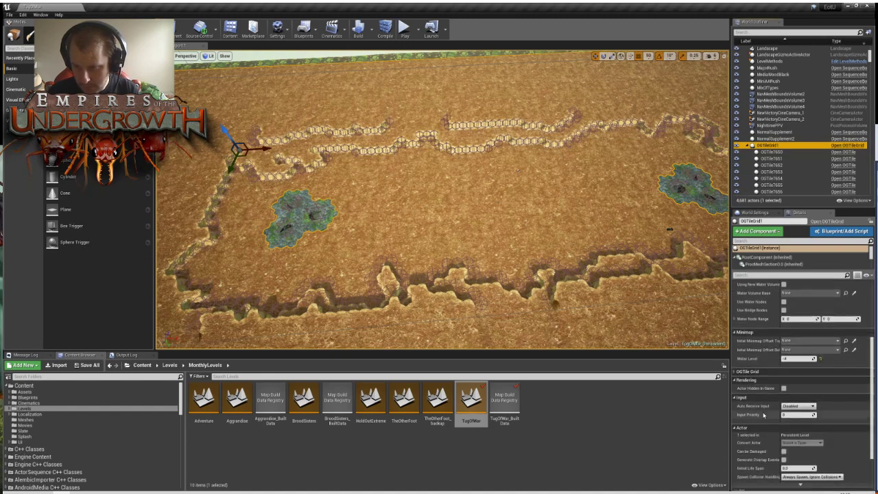
scroll(763, 415, "up", 5)
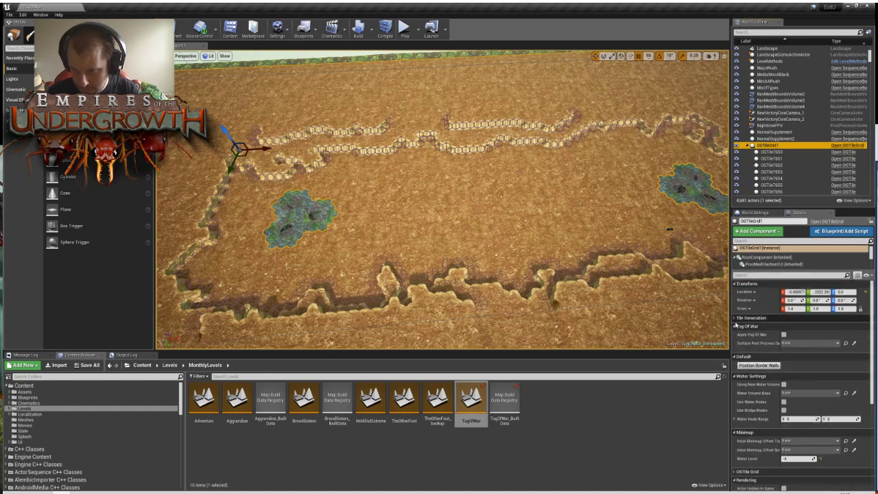
left_click(735, 319)
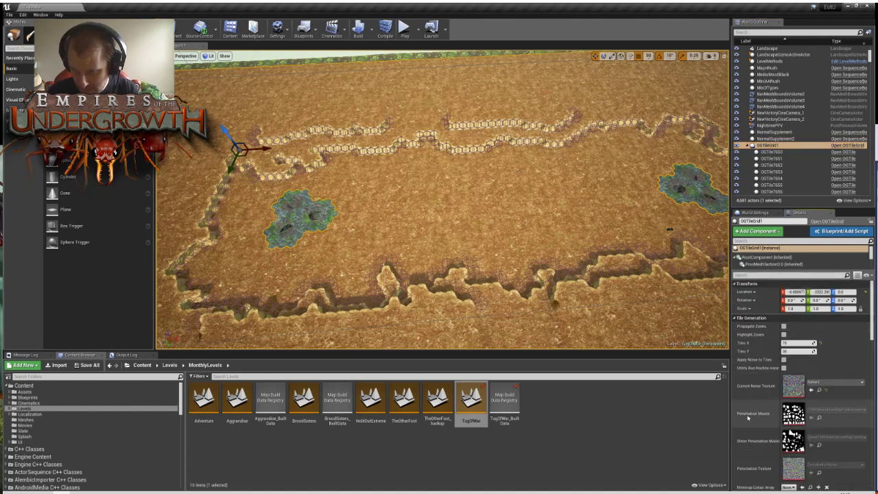
scroll(749, 418, "down", 8)
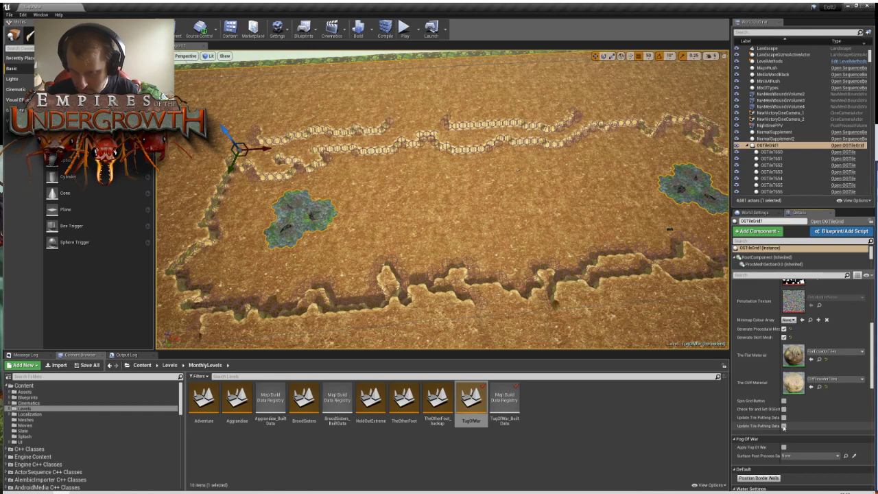
left_click(784, 427)
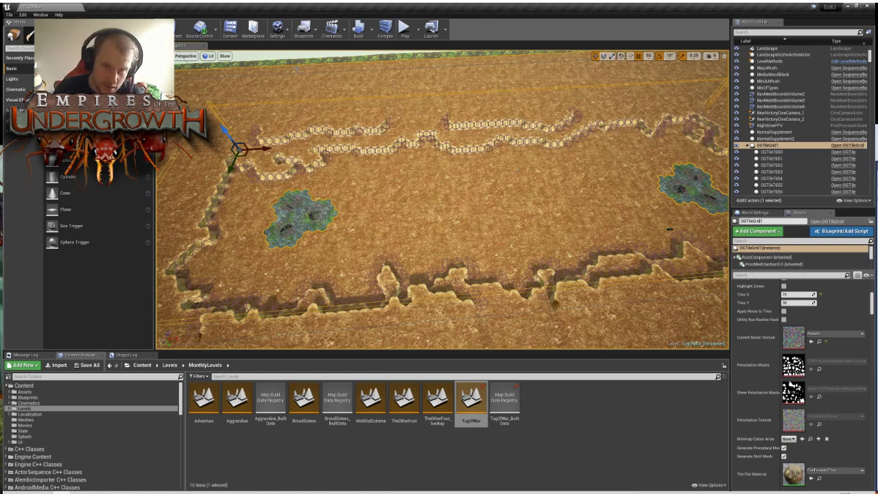
Start a playtest of the level and inspect the arena's far long wall from its middle to the first rocky patch
right_click_drag(502, 84, 522, 89)
right_click_drag(521, 206, 237, 206)
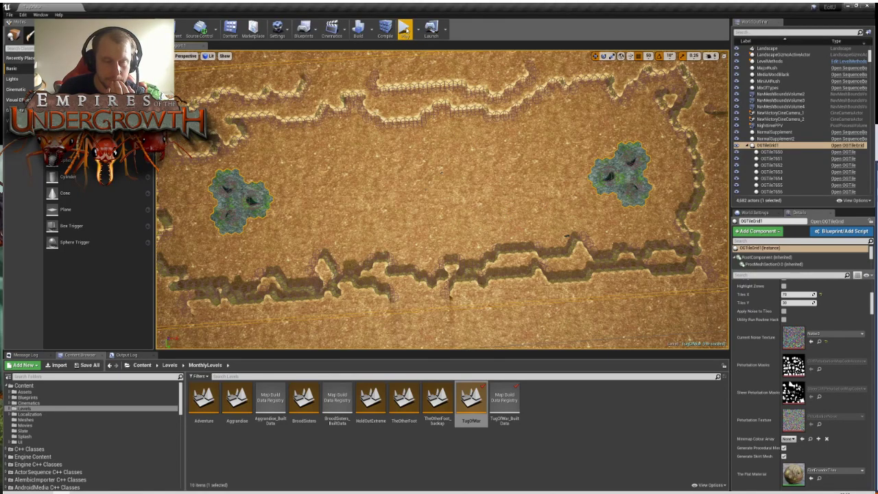
left_click(405, 28)
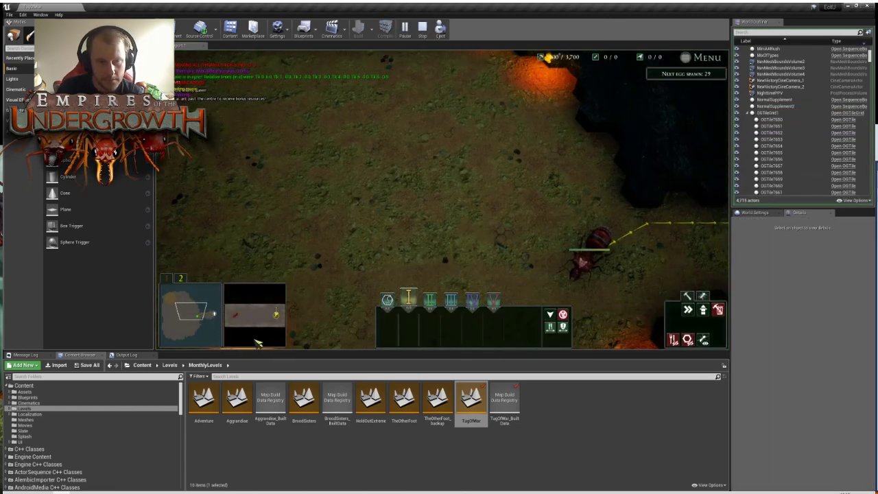
left_click_drag(275, 317, 260, 312)
key("w")
key("a")
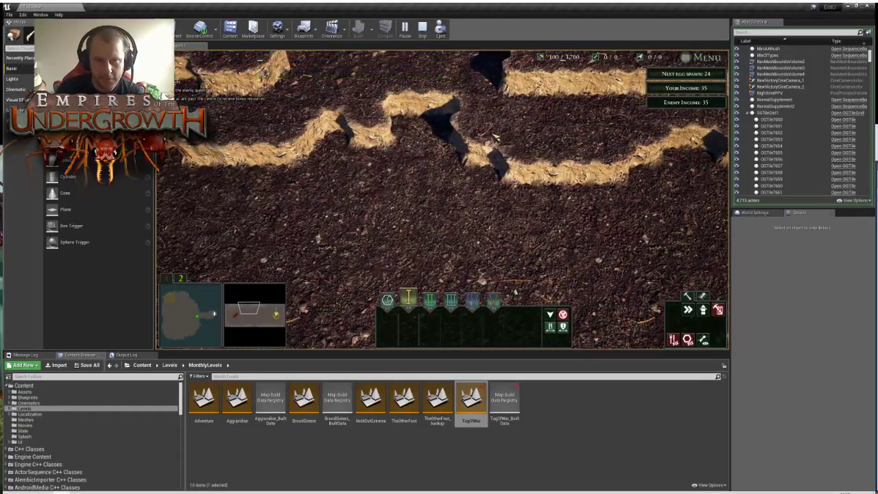
key("w")
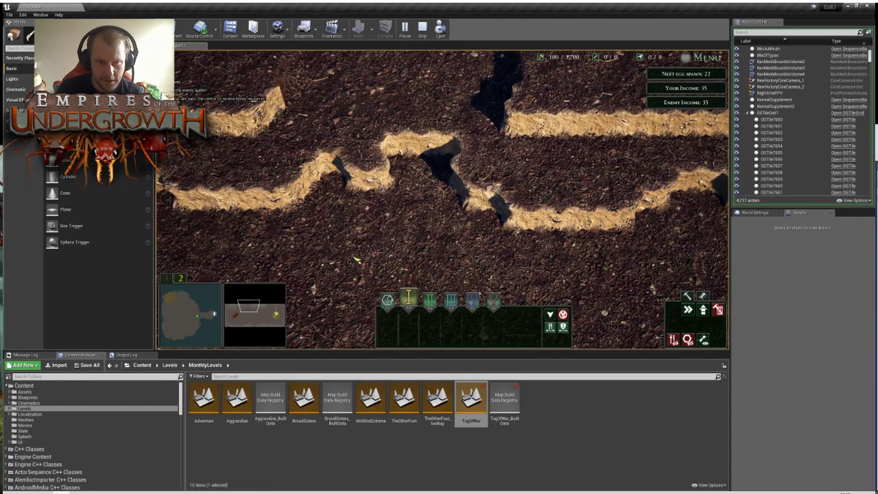
key("s")
middle_click_drag(365, 243, 518, 251)
middle_click_drag(453, 89, 453, 131)
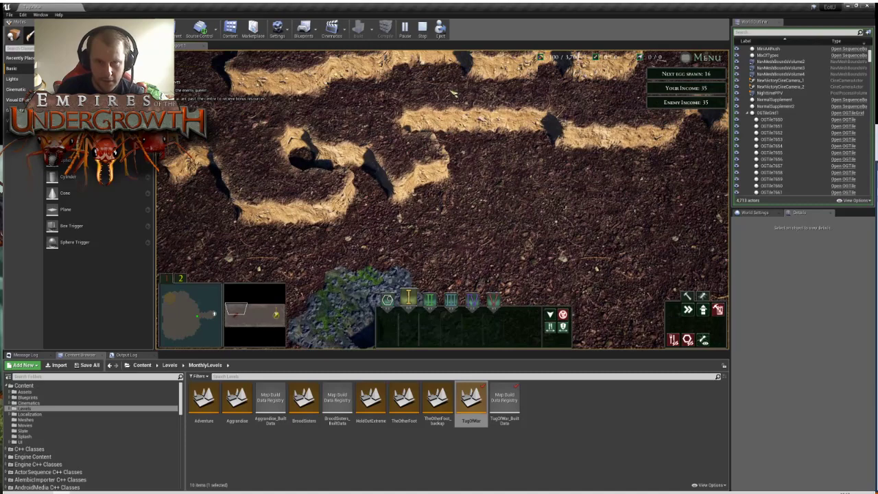
Examine the far long wall and adjoining arena floor from the first rocky patch back towards the middle during the playtest
key("d")
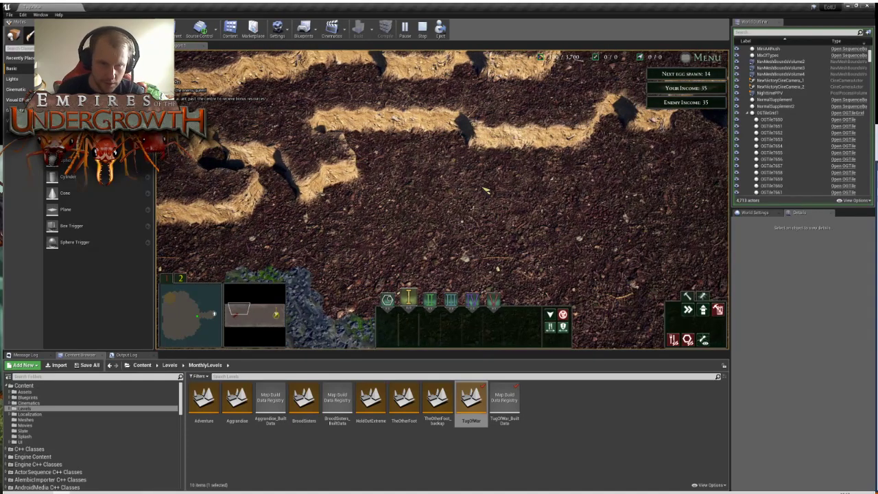
key("d")
key("d")
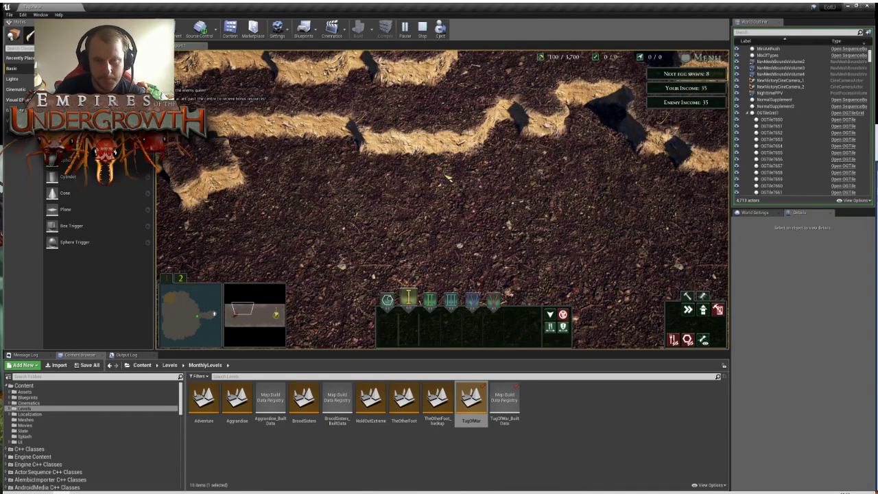
key("a")
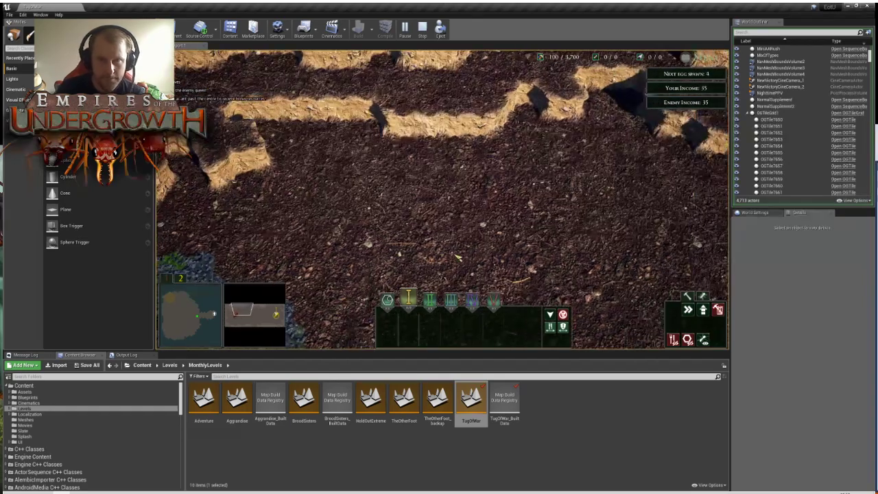
key("s")
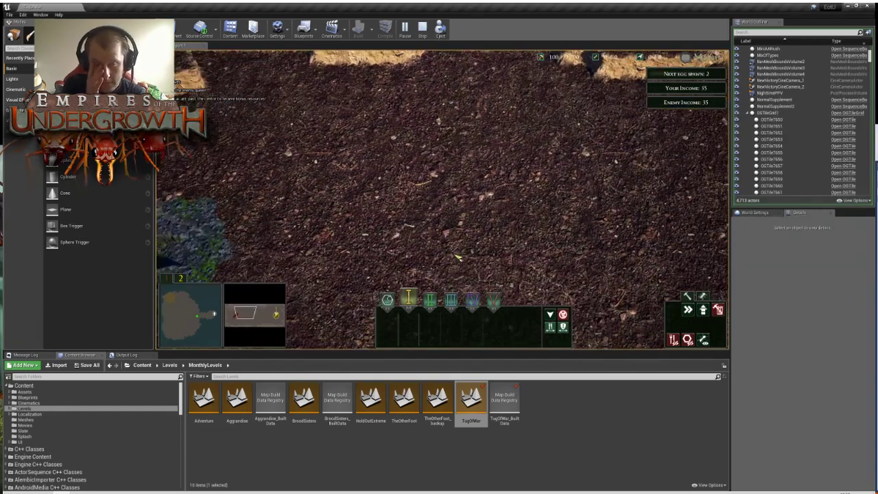
key("a")
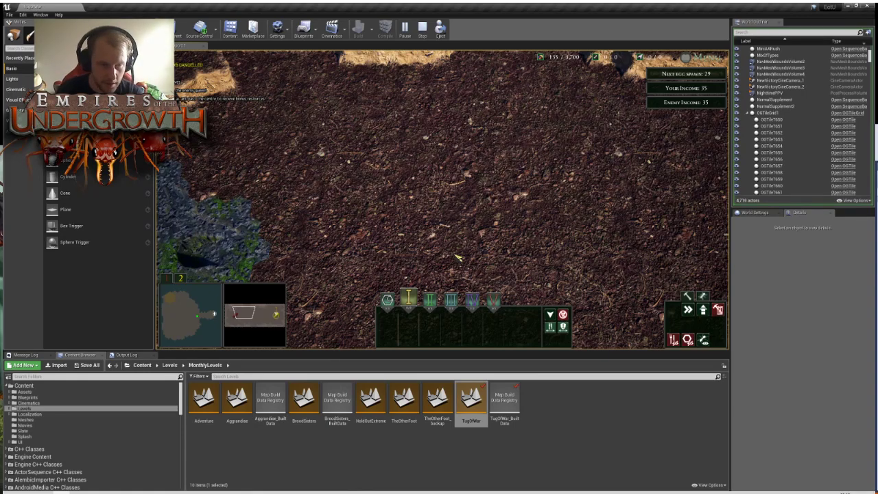
key("w")
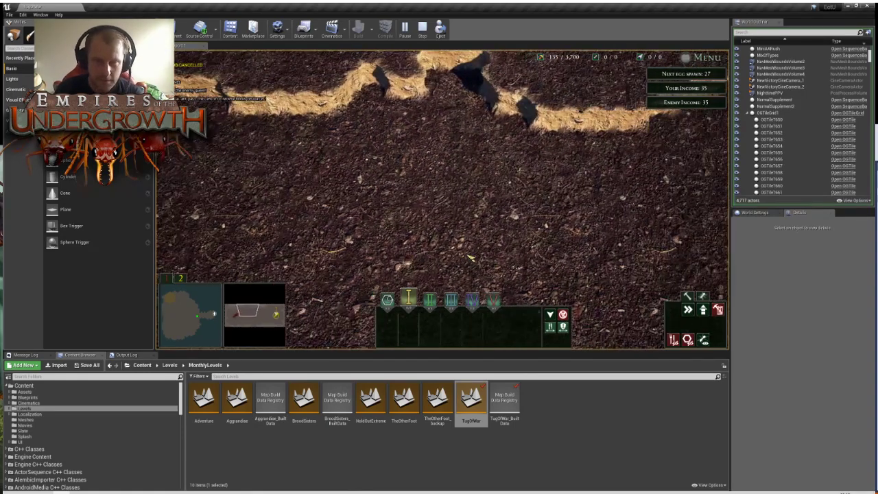
key("s")
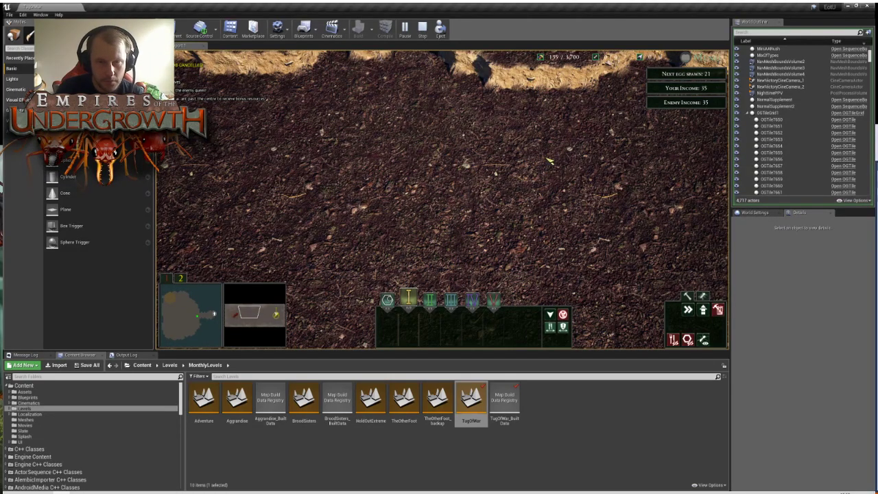
scroll(547, 205, "up", 2)
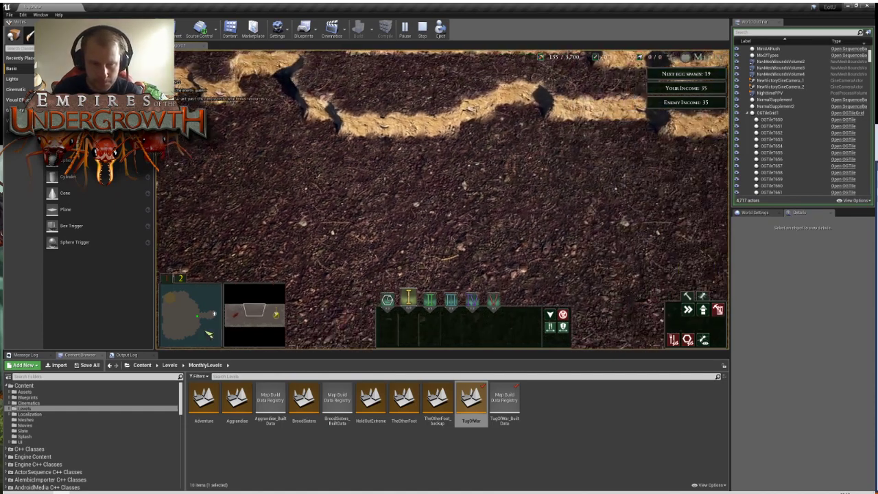
Check the second rocky patch at the arena's opposite end and the enemy's underground nest in the running playtest
left_click(277, 314)
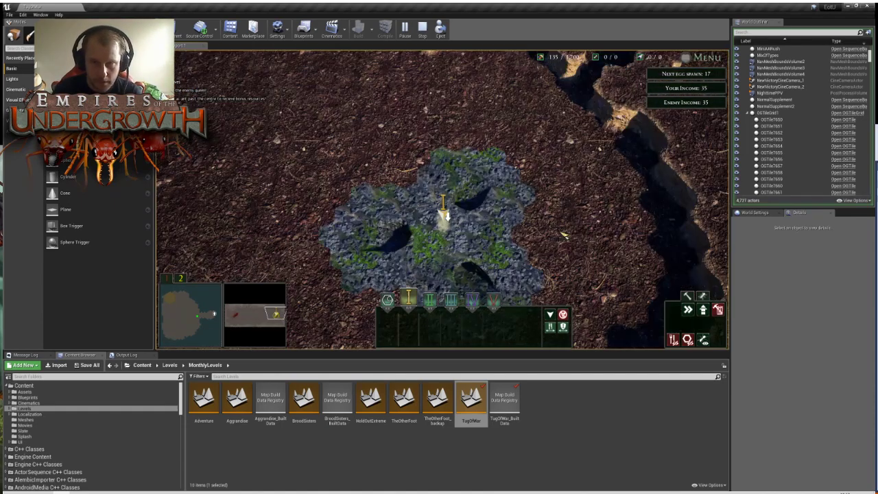
key("Tab")
key("Tab")
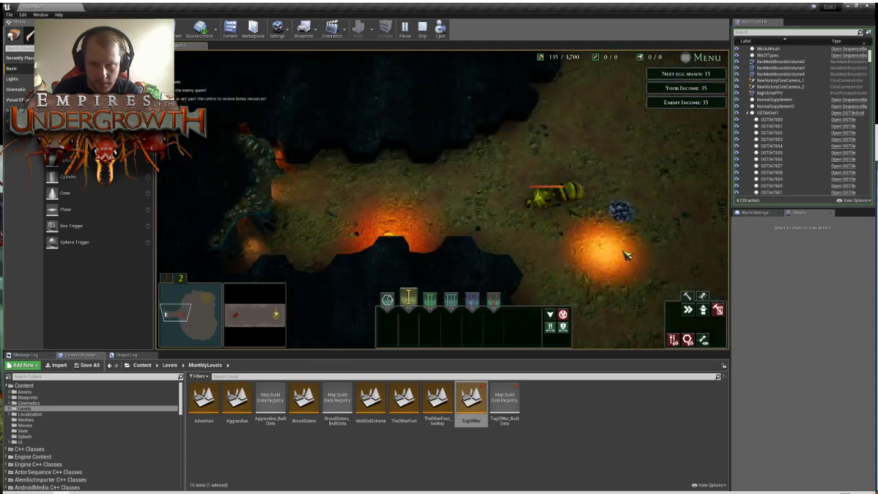
key("s")
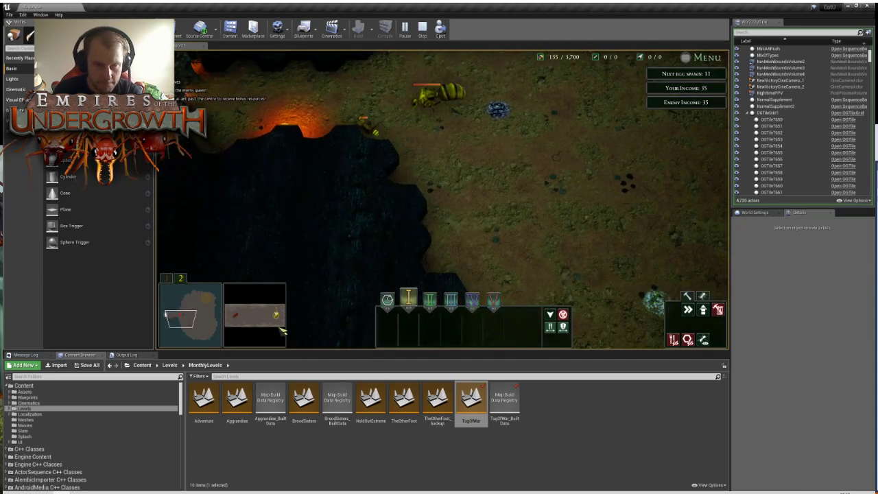
key("d")
key("s")
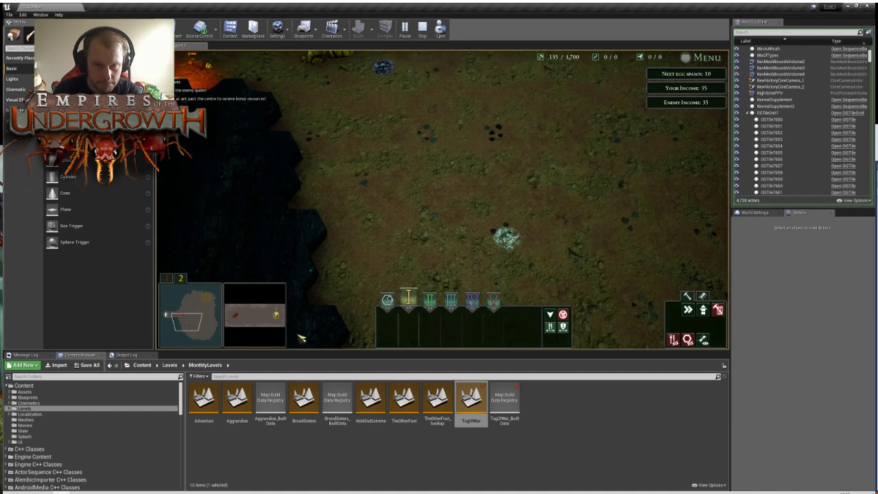
key("Tab")
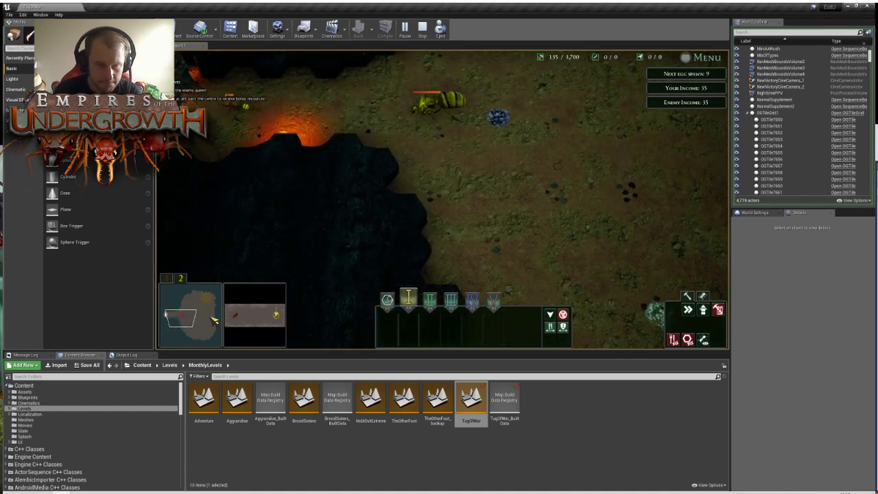
left_click(250, 326)
key("Tab")
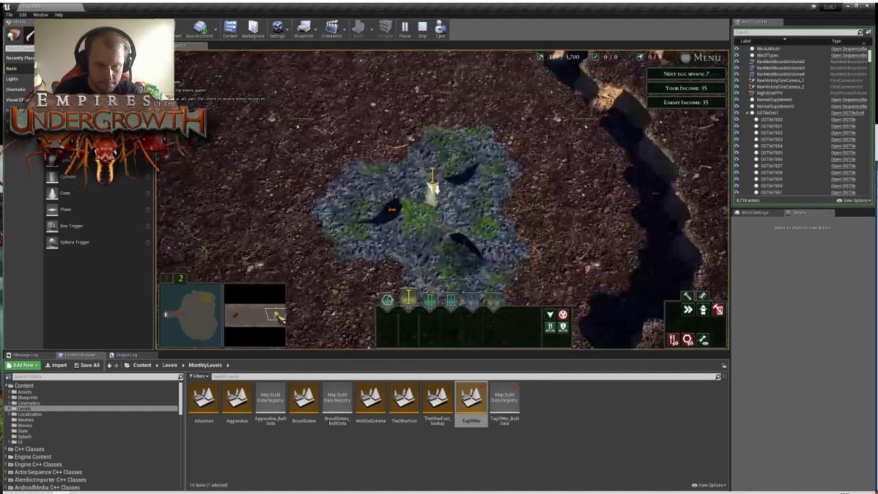
Follow the enemy ant from the second rocky patch across the arena floor, and end the playtest
key("a")
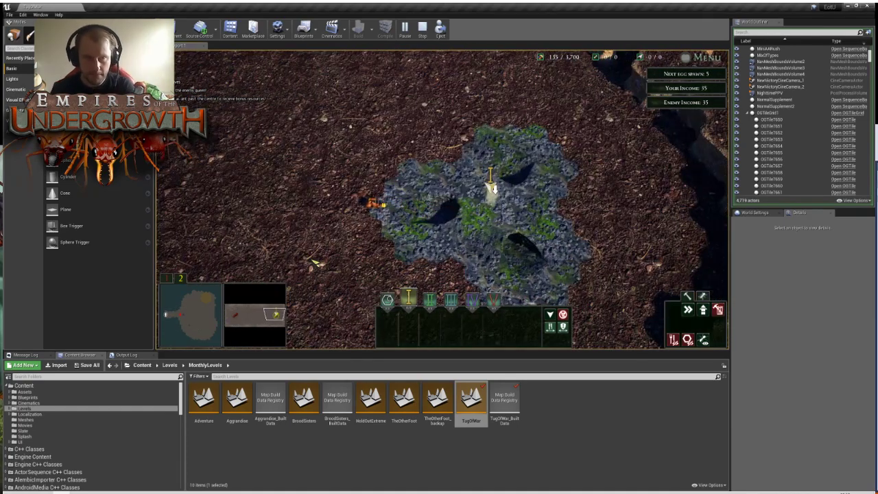
key("a")
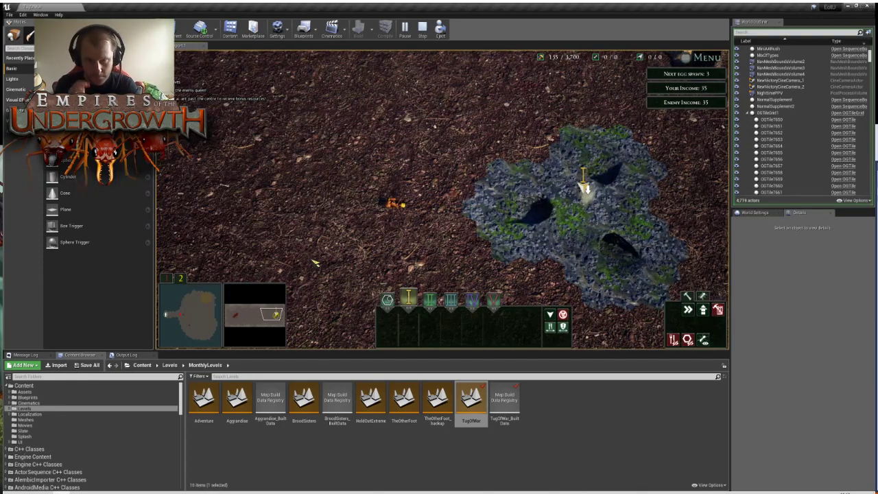
key("a")
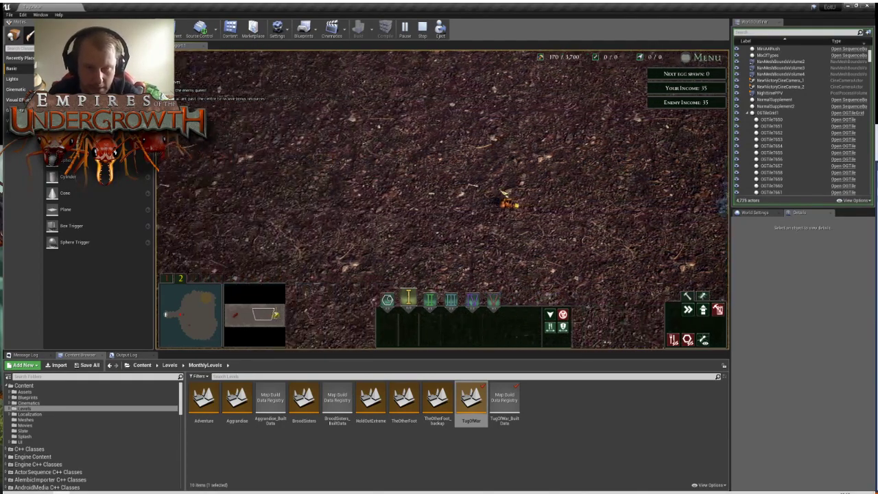
key("a")
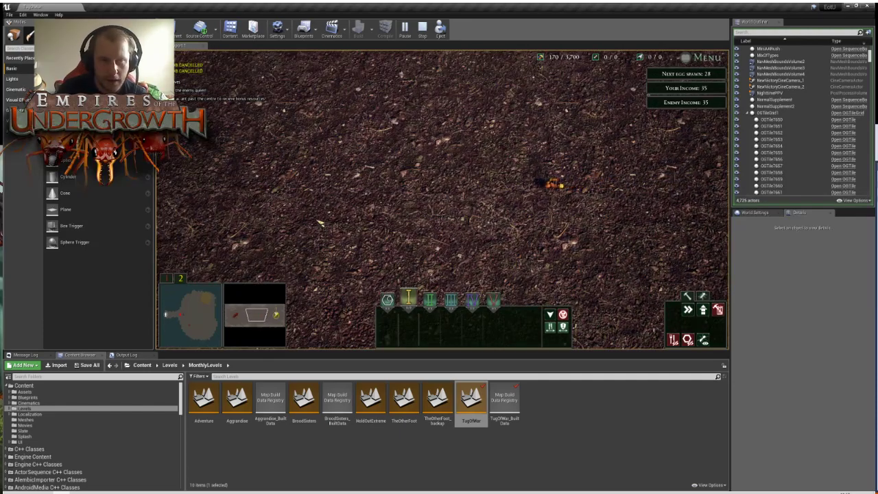
key("s")
key("a")
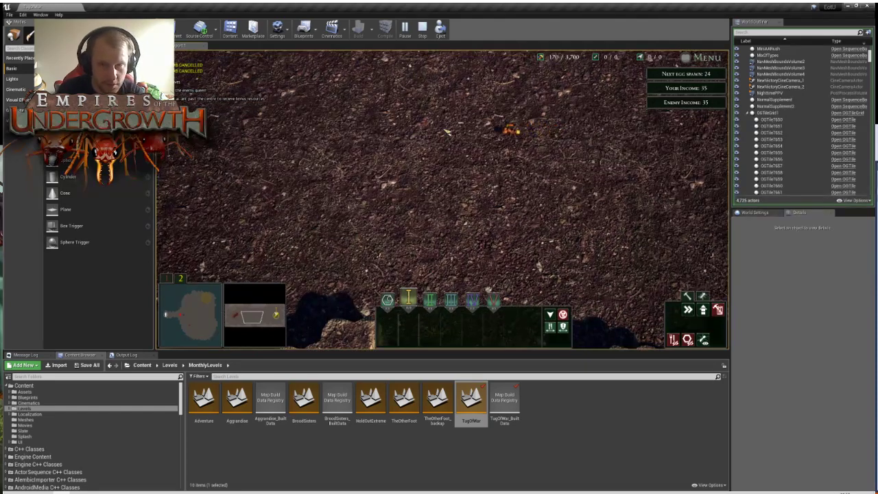
key("w")
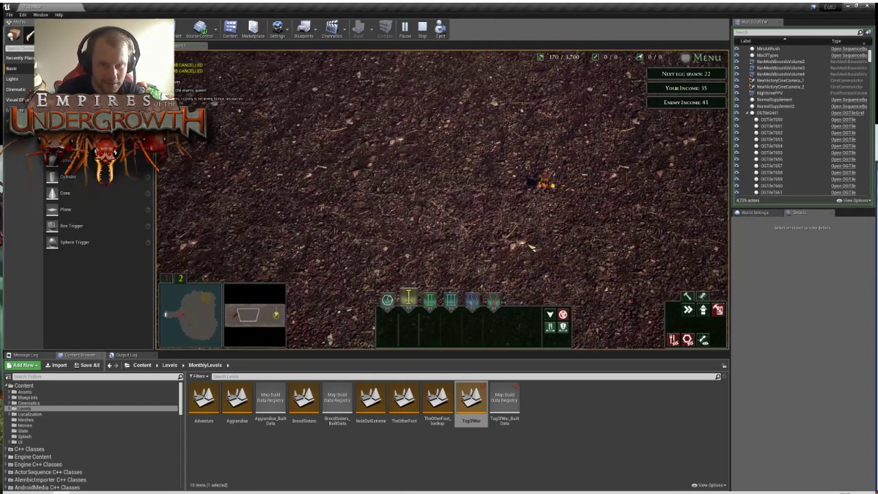
key("Escape")
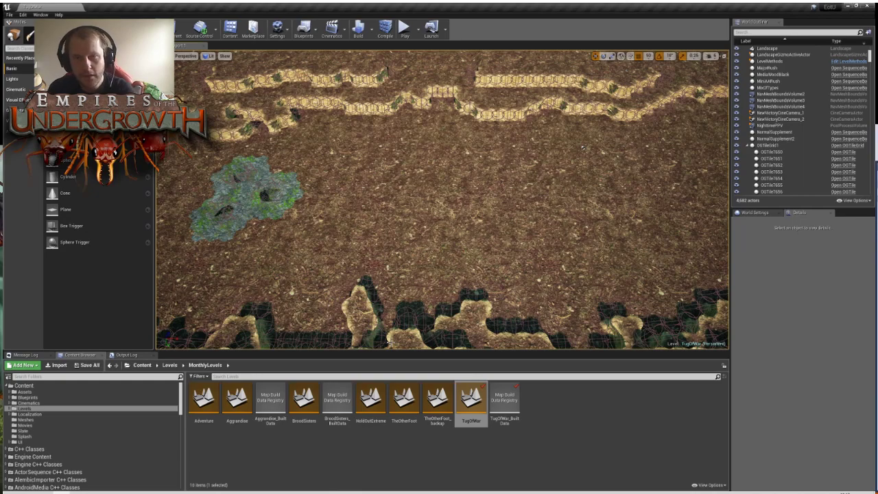
key("s")
right_click_drag(583, 148, 553, 81)
key("w")
key("s")
key("d")
key("w")
key("w")
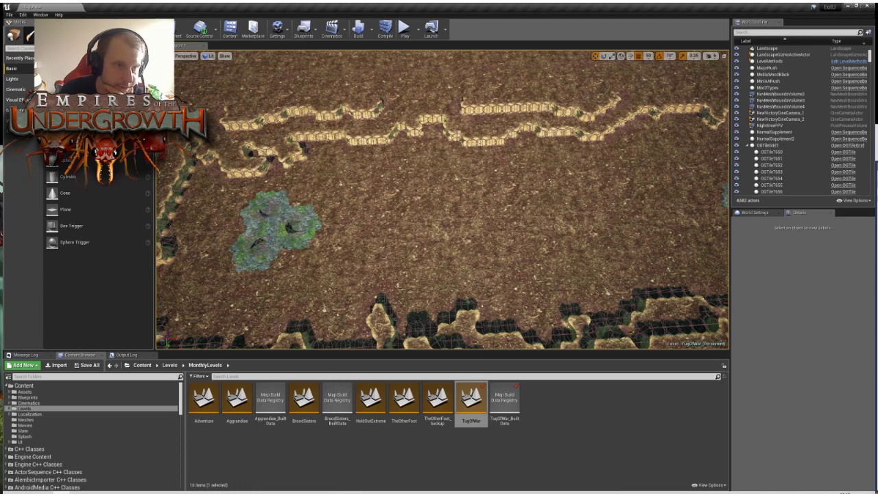
Enter mesh paint mode and paint the sandy material across the arena floor between the two rocky patches
left_click(63, 35)
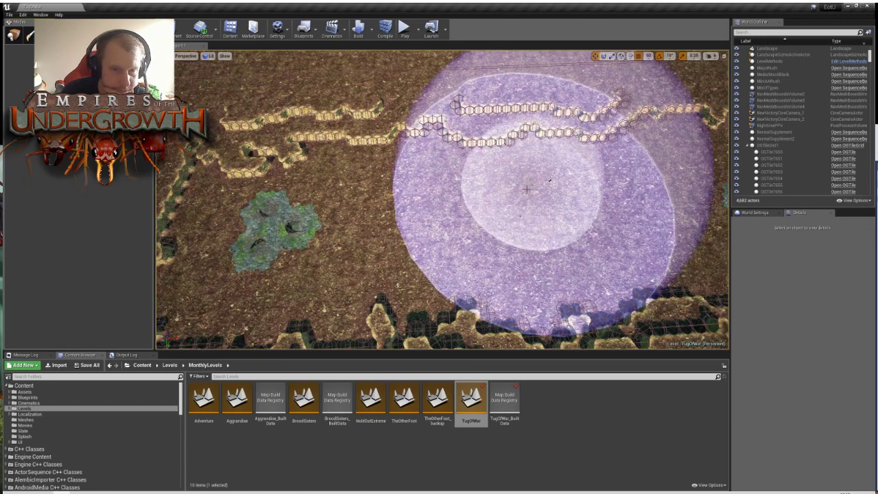
left_click_drag(529, 180, 457, 206)
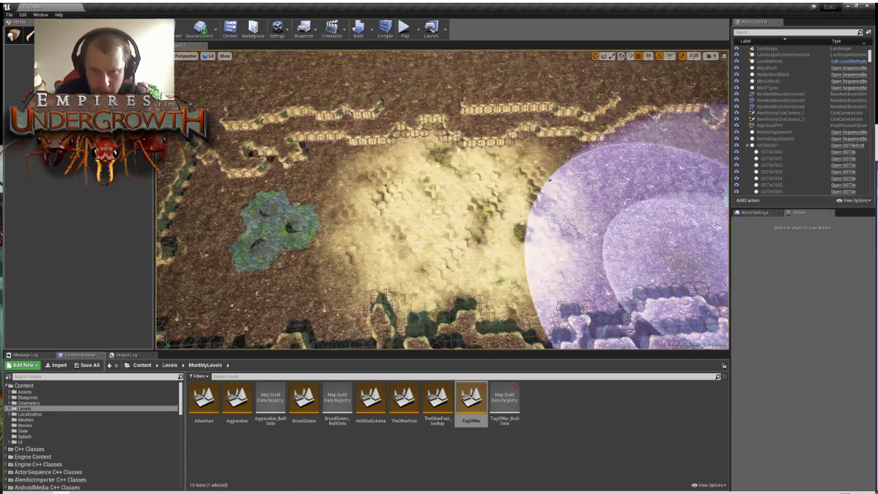
mouse_move(685, 269)
right_mouse_down()
mouse_move(720, 269)
mouse_move(686, 261)
right_mouse_up()
key("w")
key("w")
mouse_move(472, 231)
right_mouse_down()
mouse_move(472, 223)
mouse_move(536, 231)
mouse_move(473, 231)
right_mouse_up()
key("s")
mouse_move(473, 231)
left_mouse_down()
mouse_move(527, 220)
mouse_move(267, 171)
mouse_move(466, 167)
mouse_move(583, 178)
left_mouse_up()
key("s")
mouse_move(583, 178)
right_mouse_down()
mouse_move(573, 195)
mouse_move(593, 192)
mouse_move(573, 178)
right_mouse_up()
key("s")
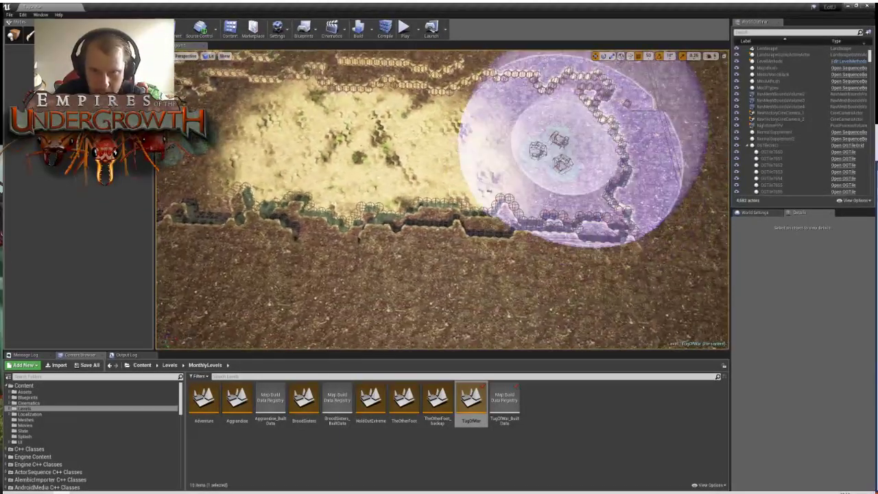
Paint sand over the remaining arena floor and the middle stretch of the near long wall
mouse_move(559, 141)
left_mouse_down()
mouse_move(519, 140)
mouse_move(628, 177)
mouse_move(460, 237)
mouse_move(245, 213)
mouse_move(278, 213)
left_mouse_up()
right_click_drag(278, 213, 233, 205)
key("w")
right_click_drag(363, 160, 340, 157)
key("w")
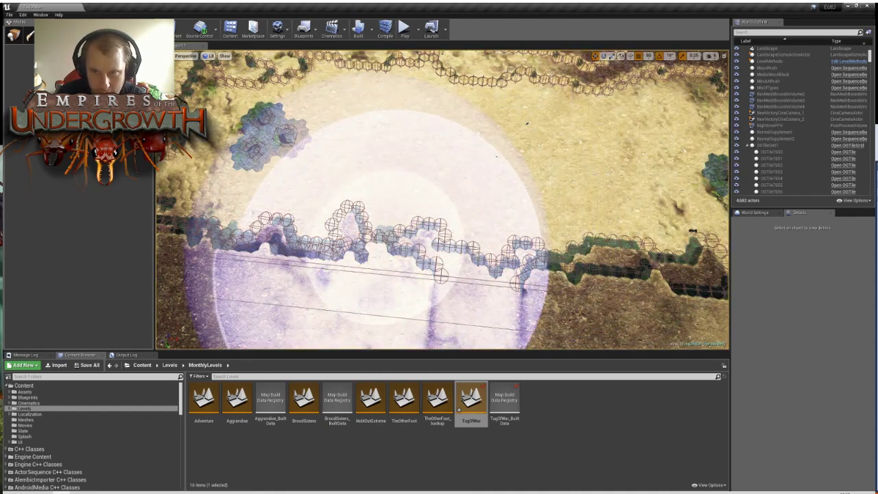
Paint sand over the ground outside the near long wall, working along it to the arena's corner
key("d")
right_click_drag(442, 199, 472, 199)
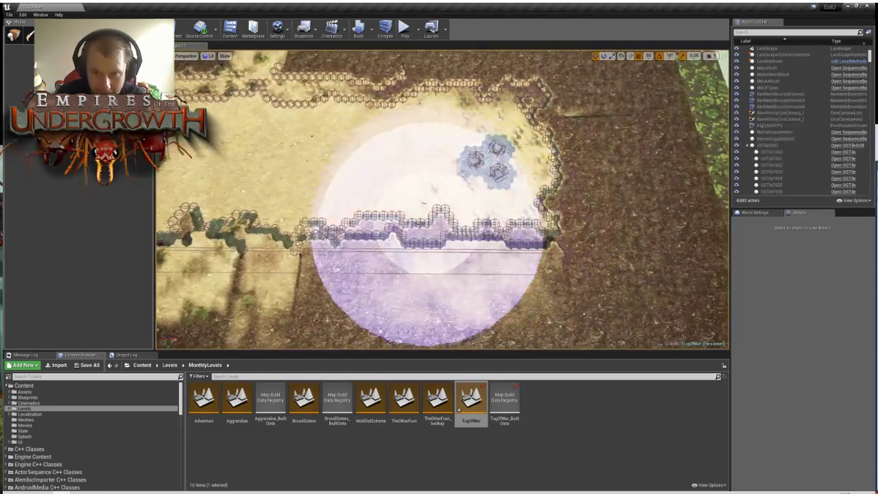
mouse_move(504, 258)
right_mouse_down()
mouse_move(504, 271)
mouse_move(483, 264)
mouse_move(441, 171)
right_mouse_up()
key("w")
left_click_drag(463, 182, 488, 200)
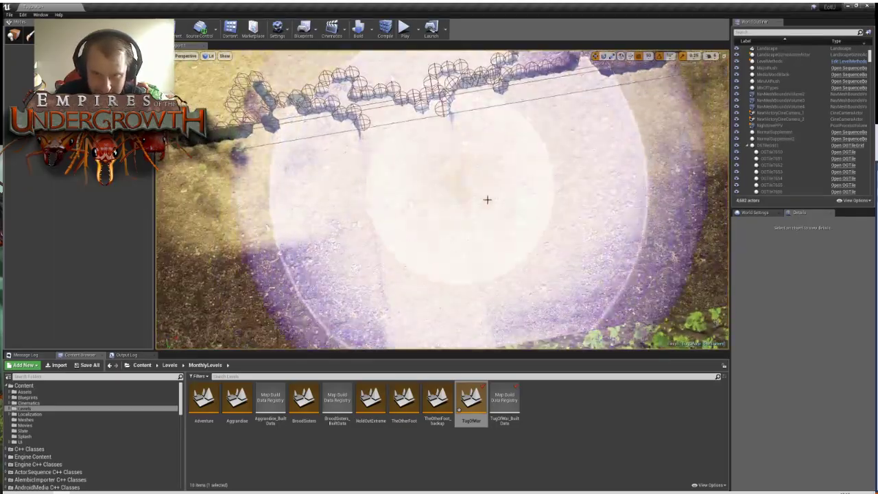
mouse_move(488, 200)
right_mouse_down()
mouse_move(583, 192)
mouse_move(473, 182)
mouse_move(446, 155)
right_mouse_up()
key("s")
key("w")
mouse_move(568, 218)
right_mouse_down()
mouse_move(507, 214)
mouse_move(498, 257)
mouse_move(568, 218)
right_mouse_up()
left_click_drag(268, 285, 242, 287)
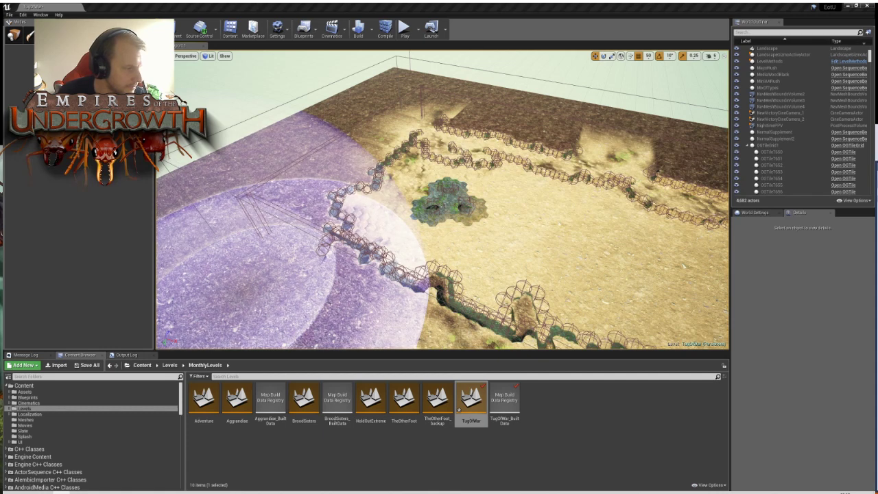
scroll(93, 432, "down", 5)
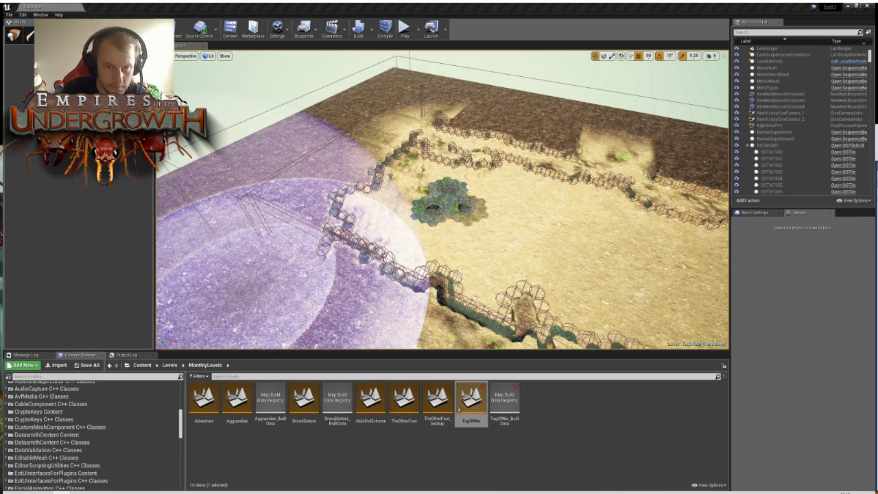
Check the sand coverage around the end wall and along both long walls of the arena
key("w")
right_click_drag(683, 266, 634, 322)
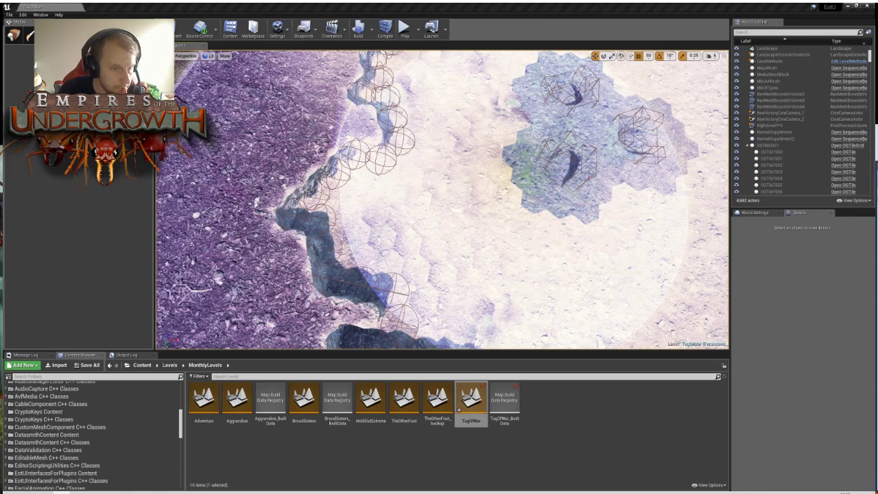
key("s")
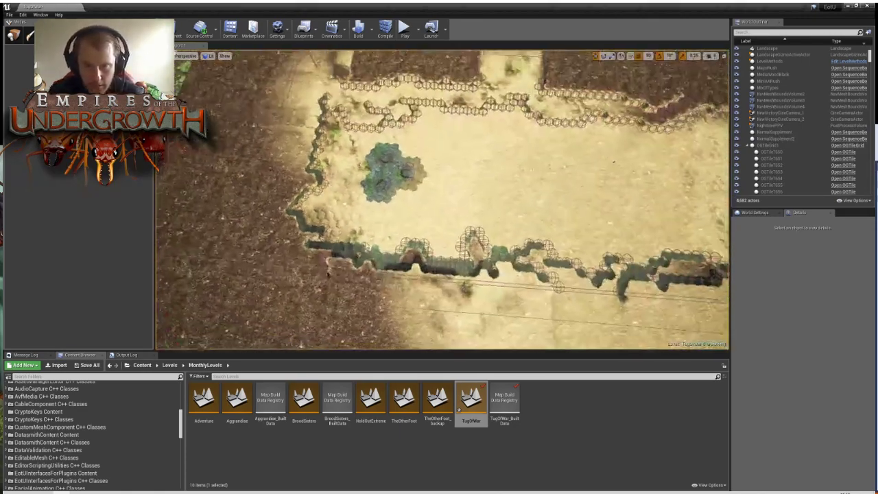
key("w")
key("d")
key("s")
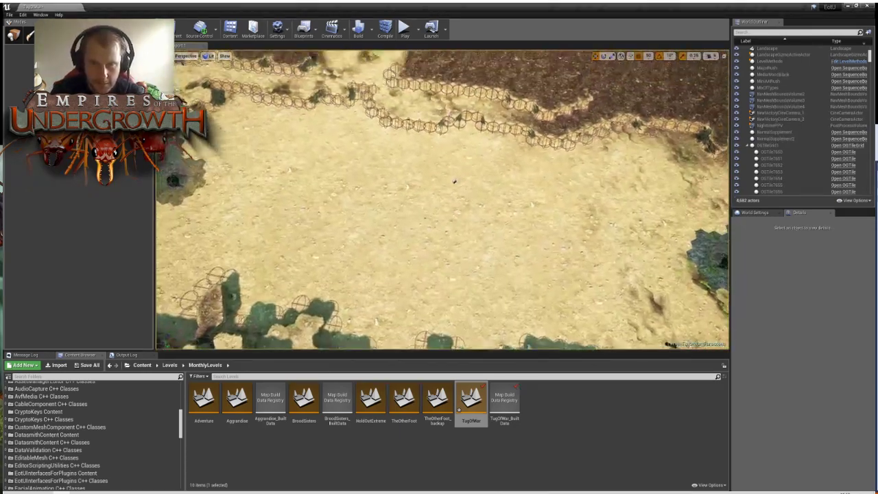
right_click_drag(327, 84, 302, 84)
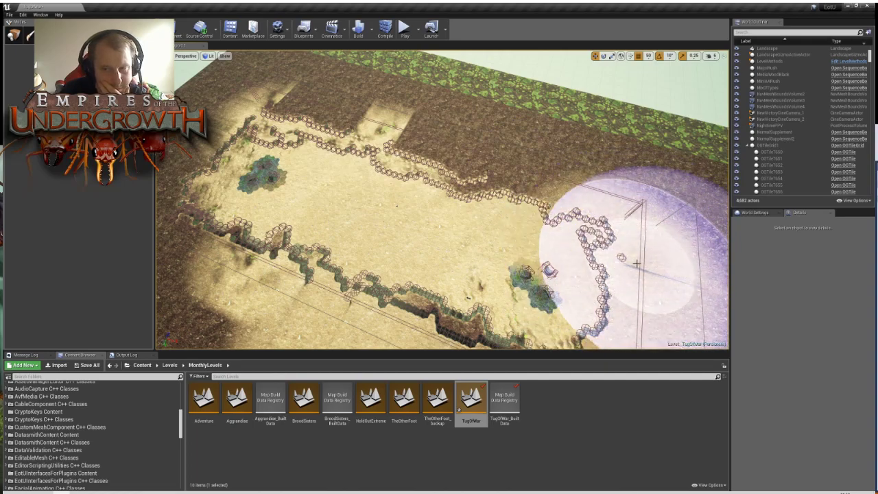
Paint sand over the ground beyond the opposite end wall and inspect the narrow trench there
key("w")
right_click_drag(443, 199, 525, 172)
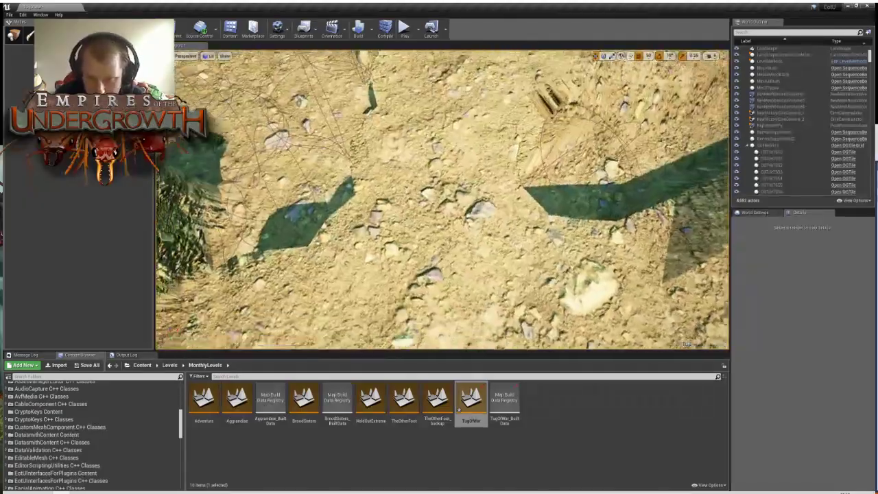
right_click_drag(443, 199, 470, 134)
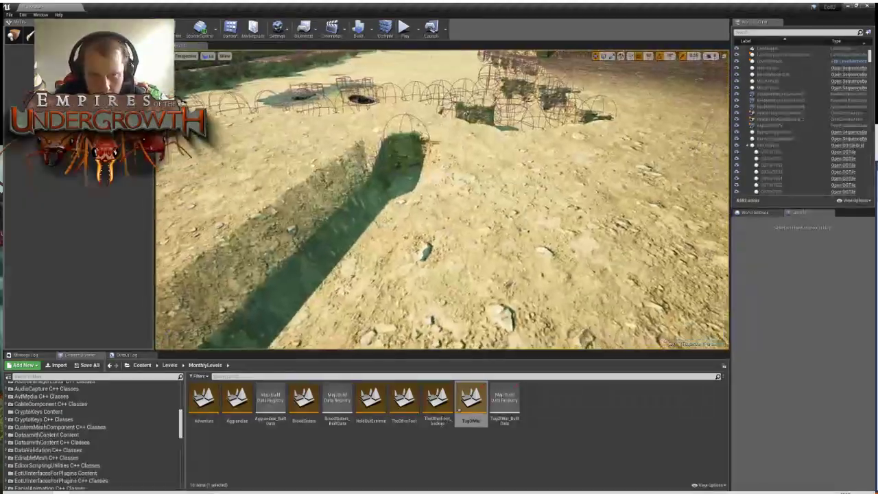
right_click_drag(443, 199, 538, 192)
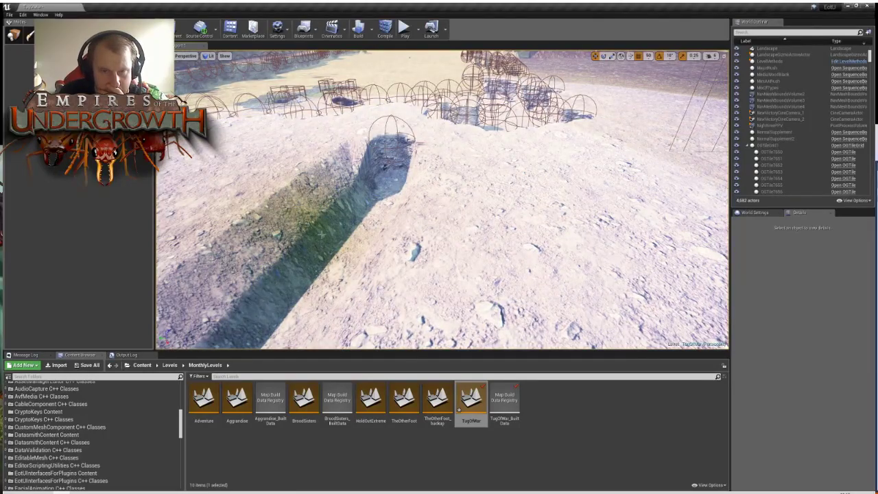
right_click_drag(538, 192, 559, 192)
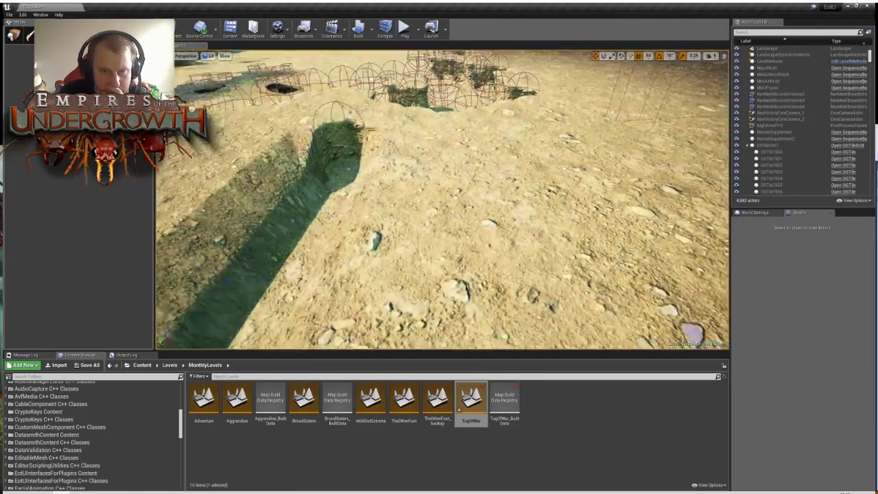
right_click_drag(442, 199, 442, 213)
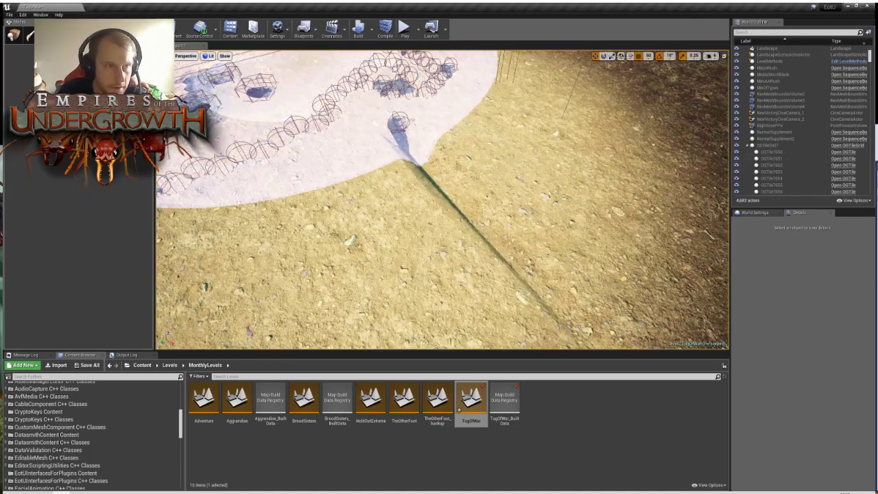
Close the stray hole beyond the end wall and regenerate the skirt mesh of OGTileGrid1
left_click(769, 145)
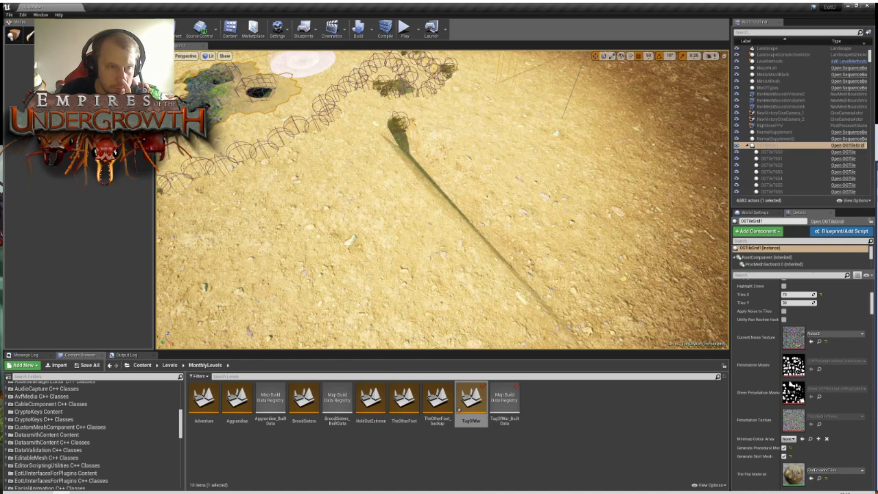
left_click(401, 138)
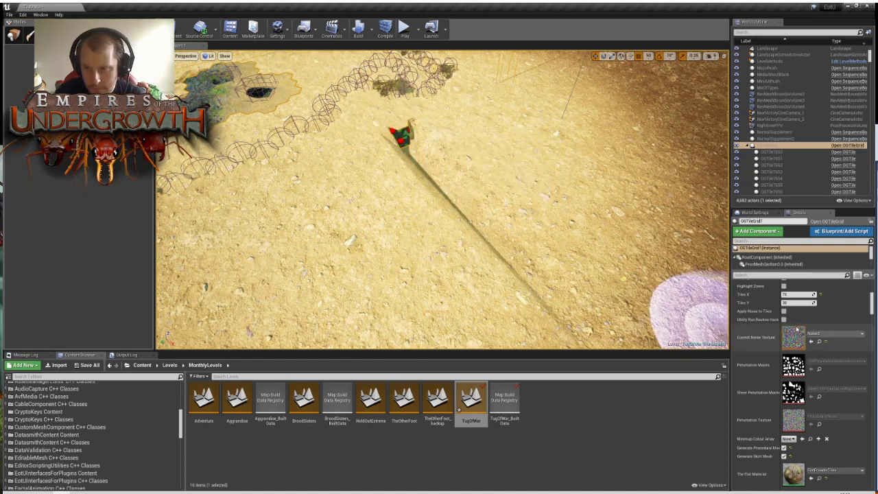
scroll(771, 271, "up", 5)
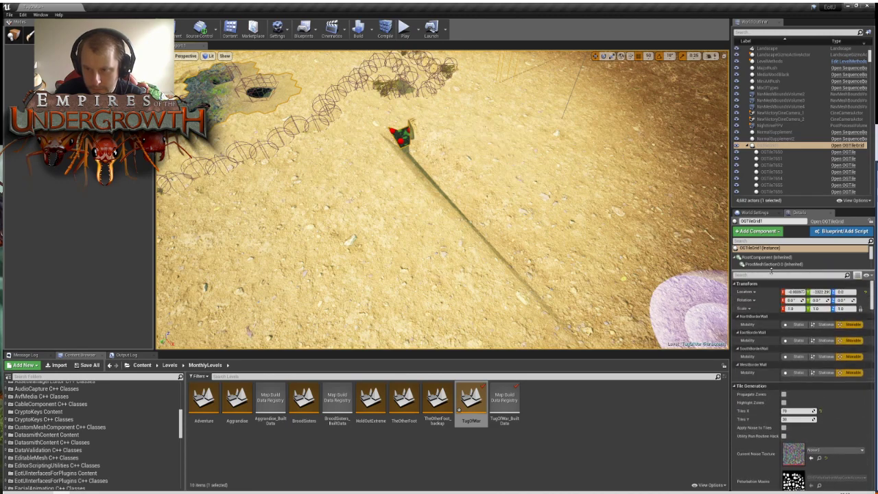
left_click(771, 275)
type("skirt")
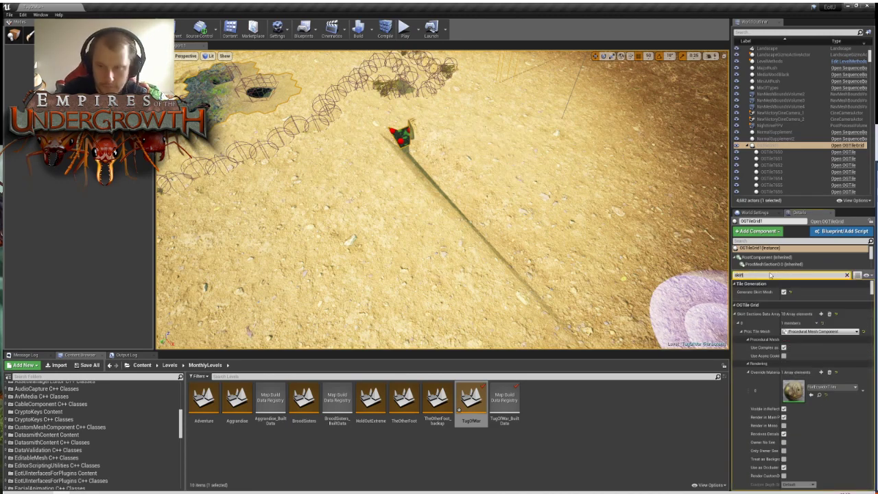
left_click(783, 291)
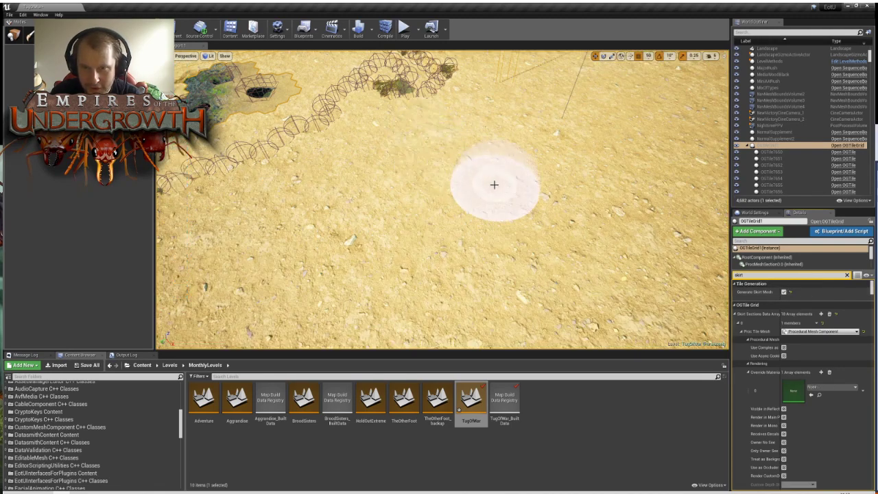
Leave mesh paint mode and filter the OGTileGrid1 details by "proce" for the procedural mesh settings
right_click_drag(496, 184, 510, 259)
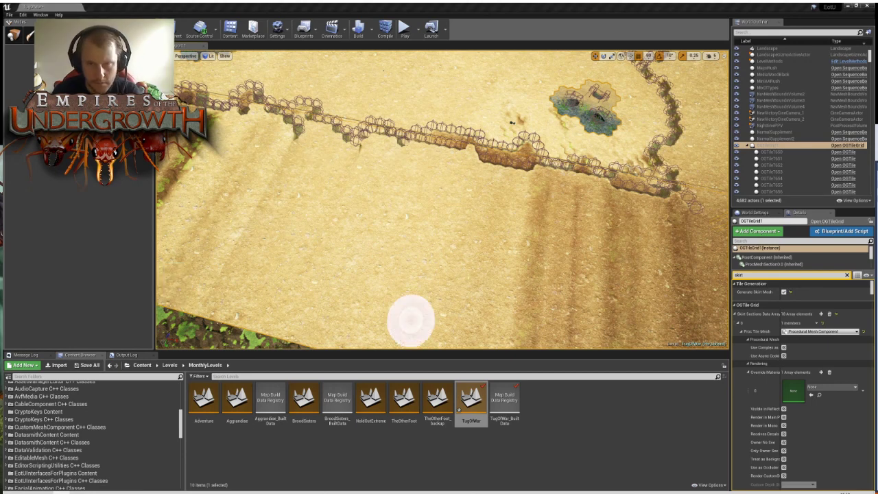
left_click(14, 35)
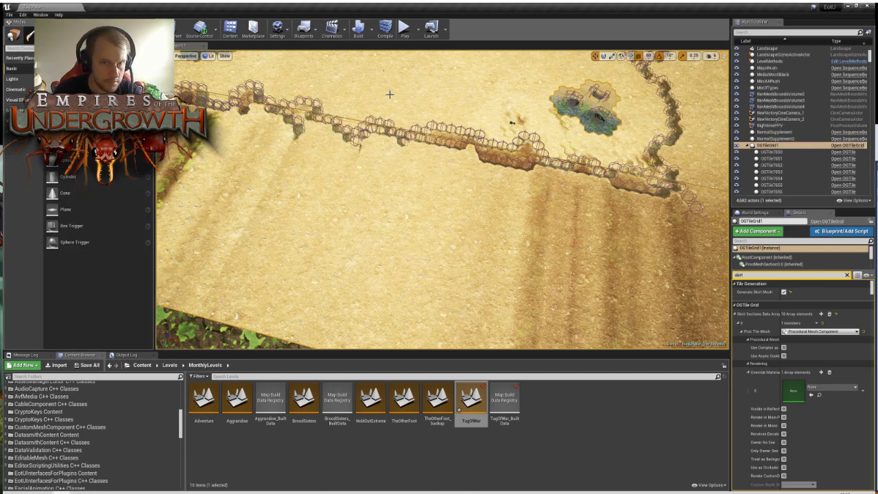
left_click(761, 275)
type("proce")
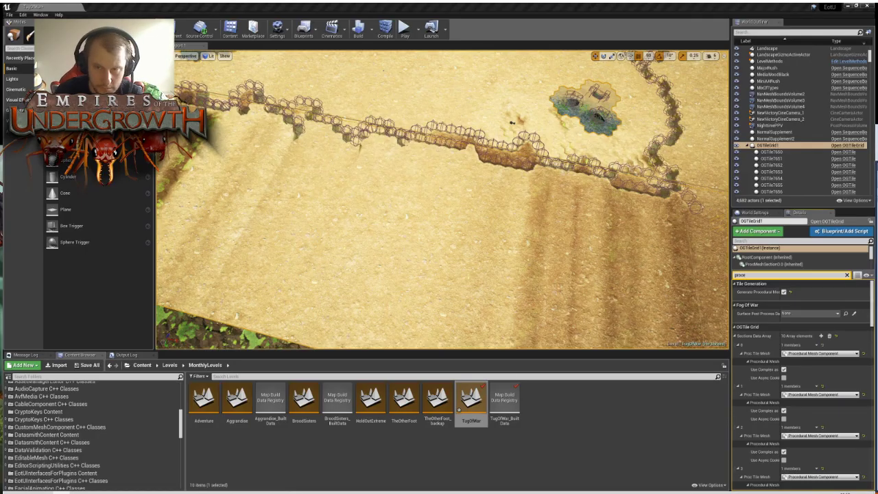
Examine the regenerated skirt beyond the end wall and the channels along the adjoining long wall
right_click_drag(443, 199, 521, 233)
key("w")
scroll(521, 233, "down", 1)
right_click_drag(406, 293, 419, 192)
scroll(407, 293, "up", 2)
key("w")
key("s")
right_click_drag(407, 293, 418, 330)
key("s")
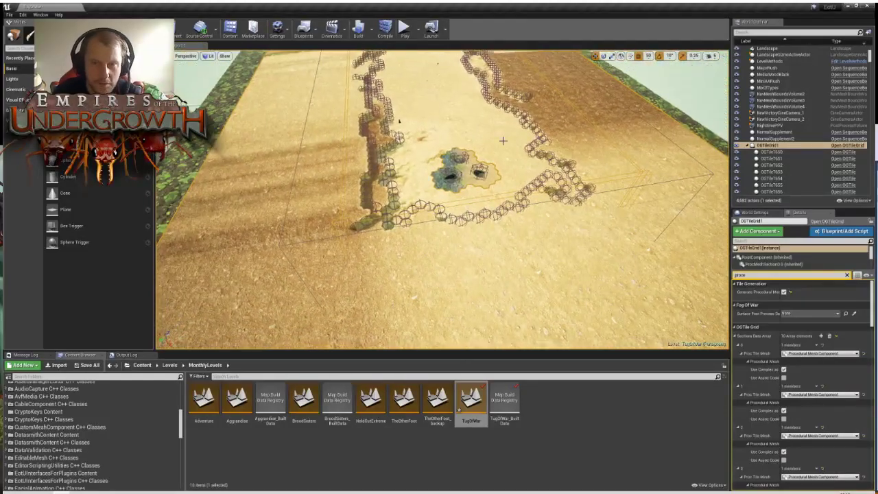
key("w")
right_click_drag(503, 140, 391, 101)
scroll(503, 140, "down", 1)
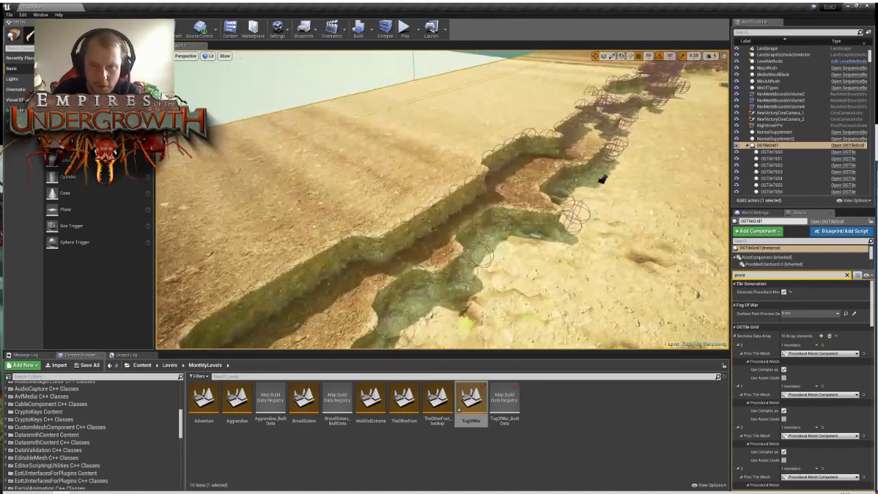
Inspect the sand and soil transitions around the arena's corners and outer walls, finishing with the whole arena in view
mouse_move(396, 286)
right_mouse_down()
mouse_move(336, 298)
mouse_move(384, 296)
right_mouse_up()
key("a")
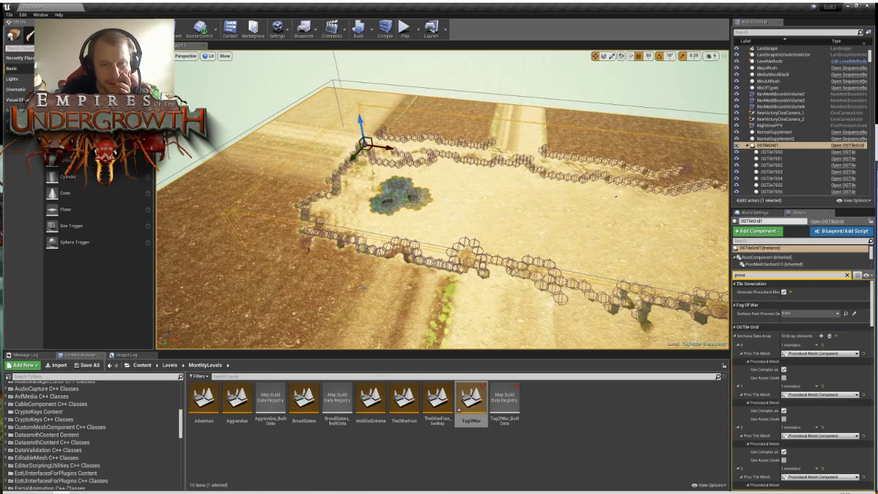
right_click_drag(443, 206, 507, 202)
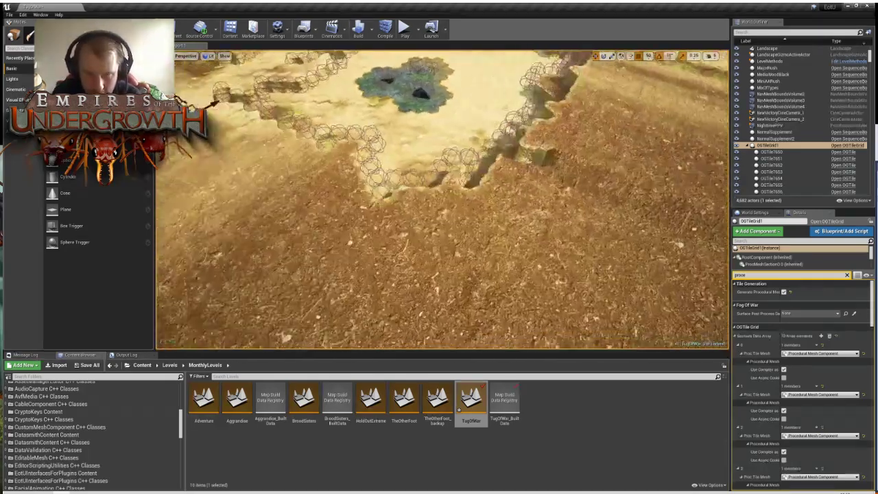
right_click_drag(443, 206, 384, 226)
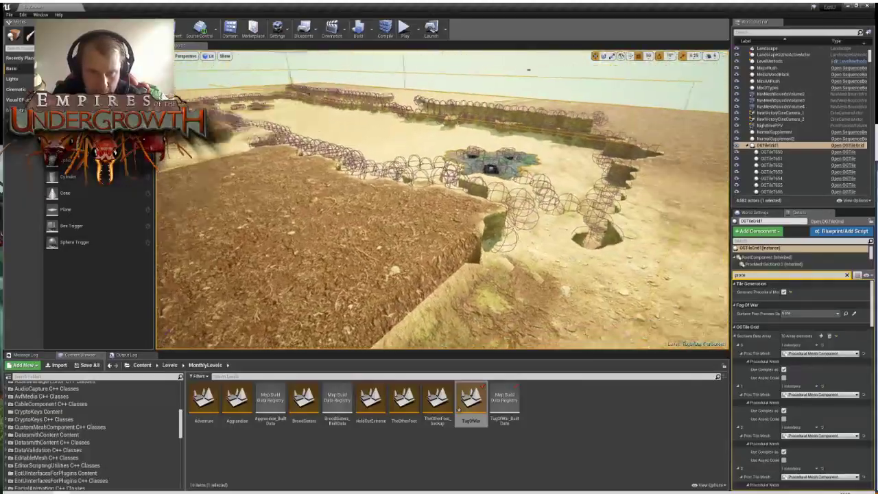
right_click_drag(442, 206, 508, 204)
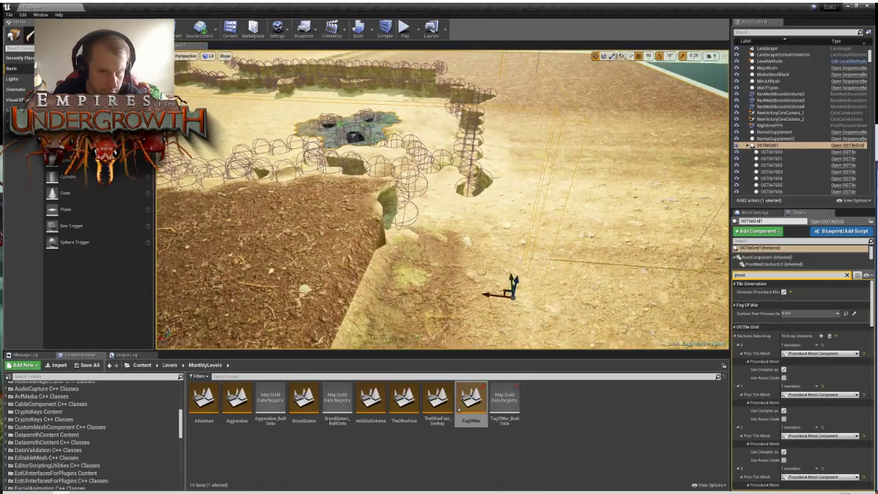
right_click_drag(486, 200, 391, 199)
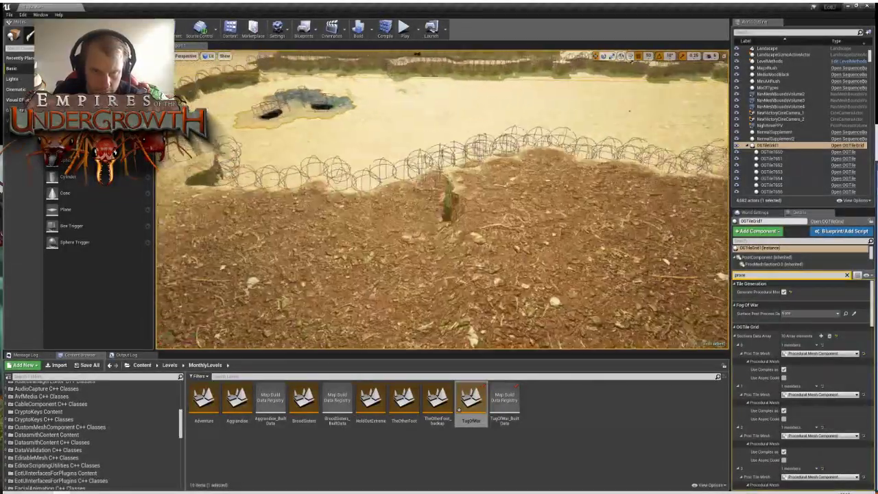
right_click_drag(442, 199, 504, 192)
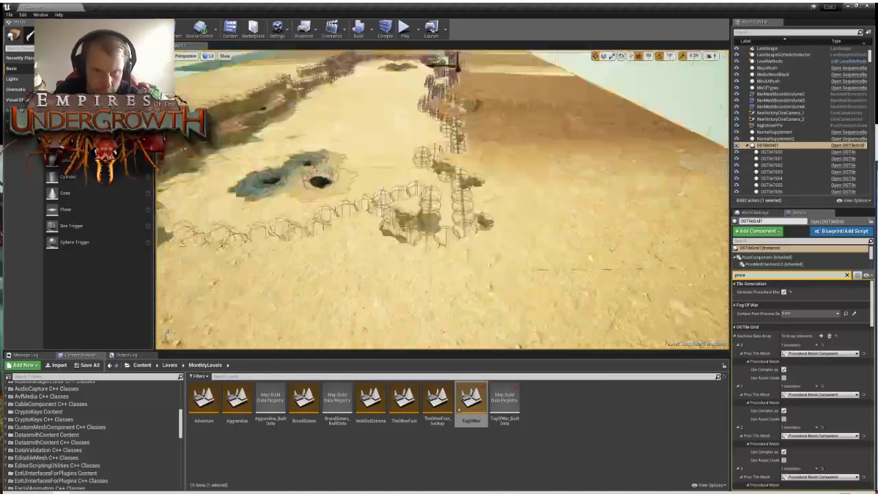
right_click_drag(442, 199, 370, 206)
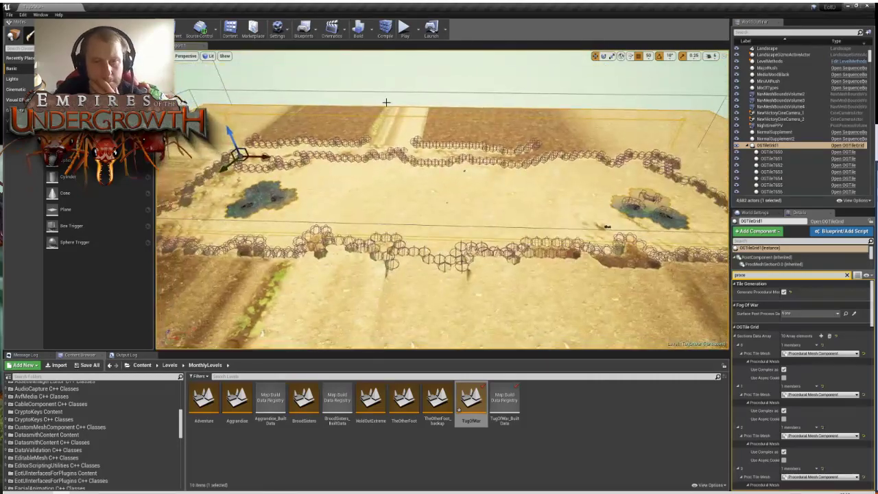
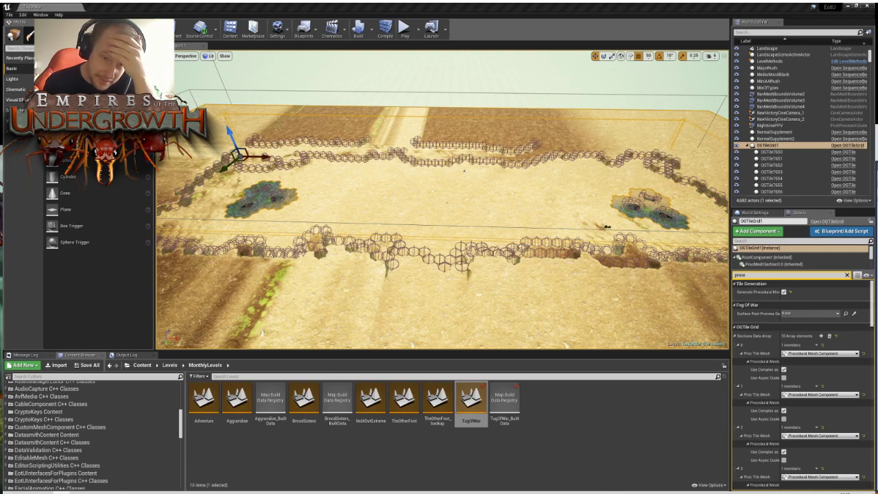
Select the surface tunnel exit near the end wall and examine its tiles against the surrounding sand
right_click_drag(442, 199, 500, 189)
right_click_drag(455, 132, 491, 196)
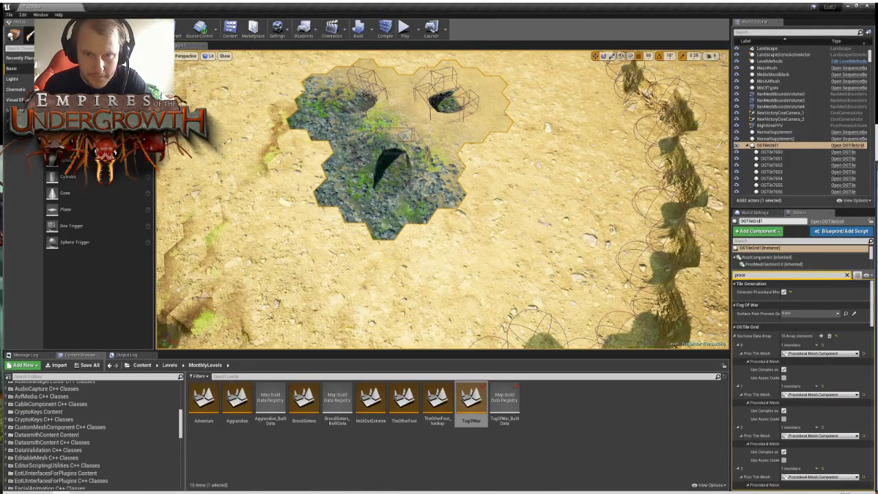
left_click(413, 128)
mouse_move(441, 116)
right_mouse_down()
mouse_move(370, 209)
mouse_move(336, 211)
mouse_move(341, 200)
mouse_move(319, 196)
mouse_move(435, 112)
right_mouse_up()
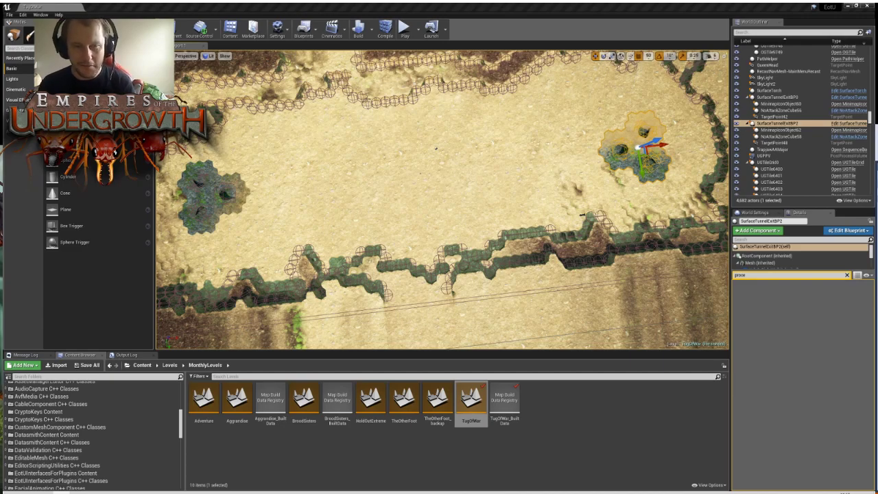
right_click_drag(439, 199, 489, 249)
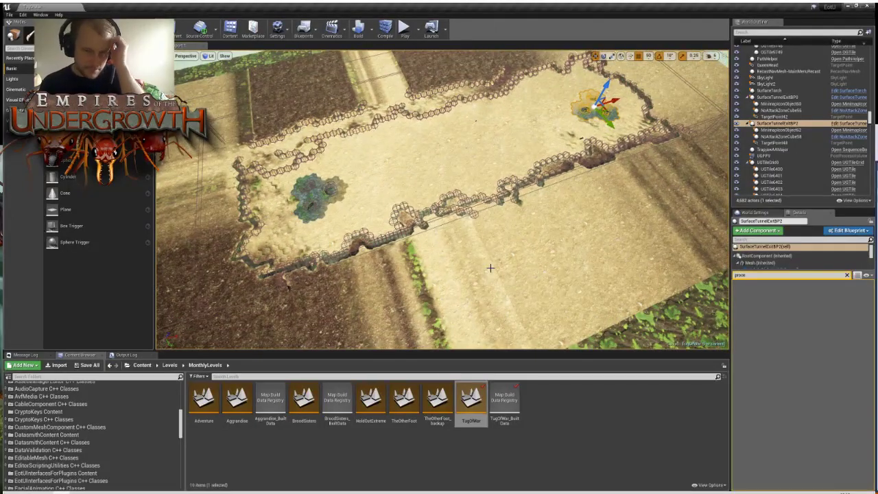
Select OGTileGrid1 again and frame the whole arena with the outer ground beyond its far long wall
left_click(463, 317)
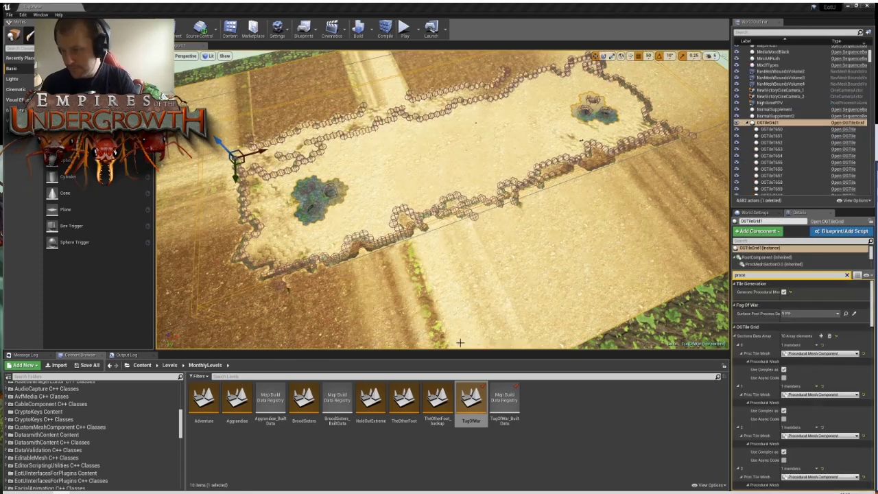
right_click_drag(346, 295, 365, 295)
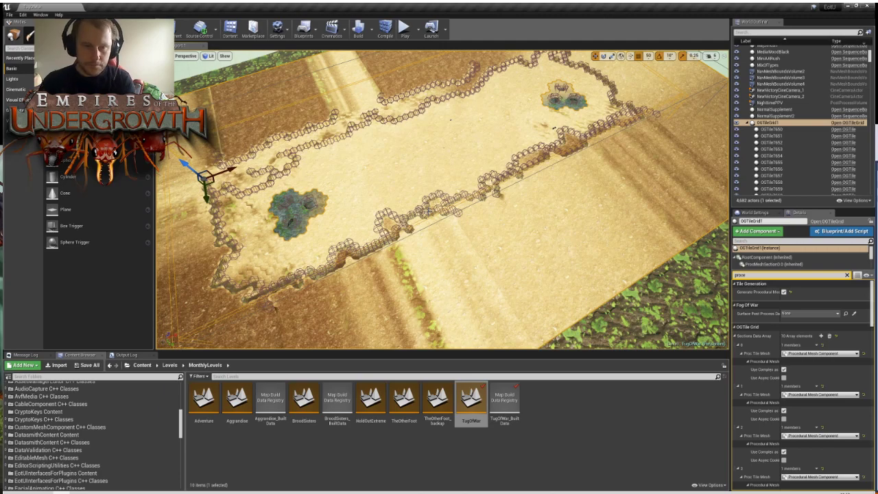
right_click_drag(609, 115, 511, 149)
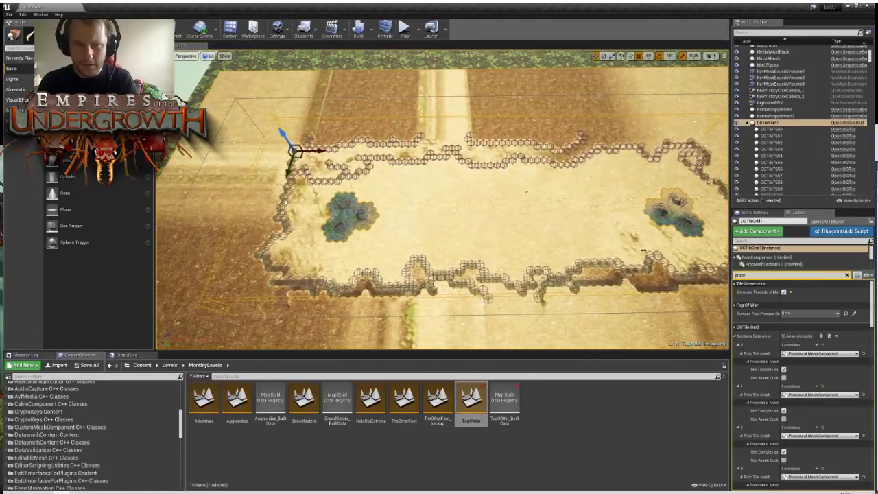
key("a")
key("d")
key("a")
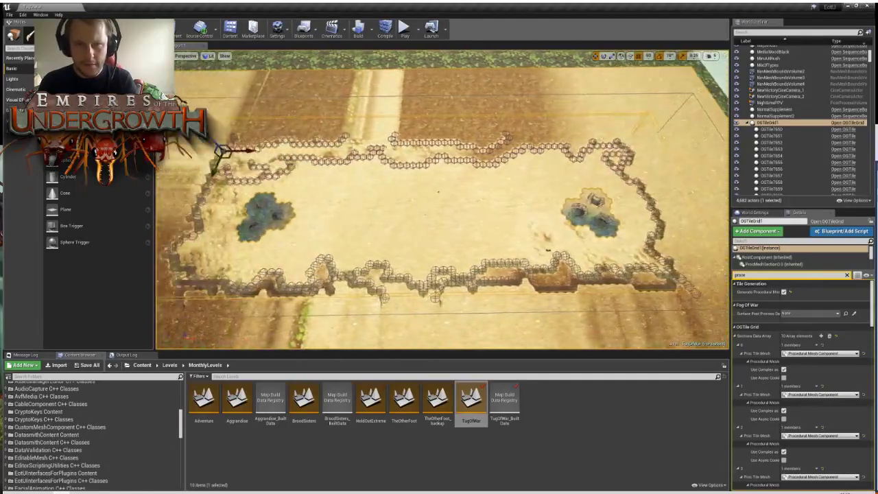
key("a")
key("d")
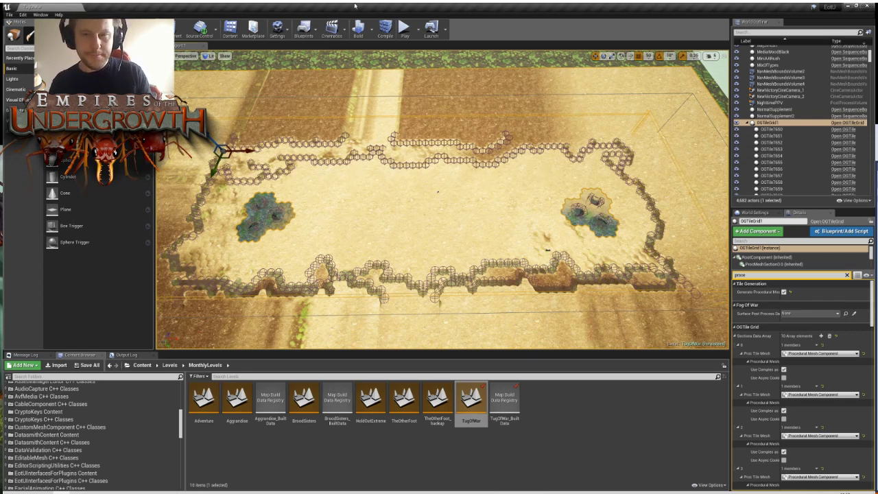
Enter mesh paint mode and paint trial patches of sand, soil and moss on the brown ground outside the long wall
left_click(62, 35)
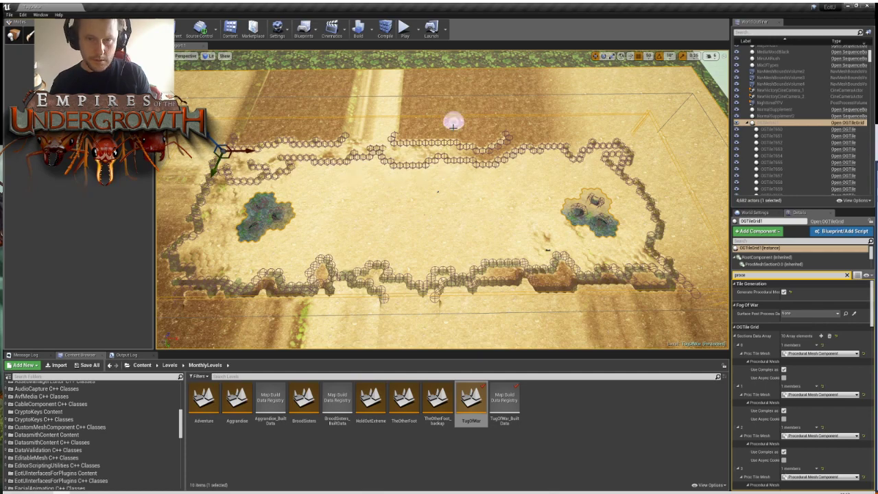
key("w")
mouse_move(487, 129)
right_mouse_down()
mouse_move(411, 124)
mouse_move(439, 155)
mouse_move(439, 113)
mouse_move(483, 129)
right_mouse_up()
left_click(456, 223)
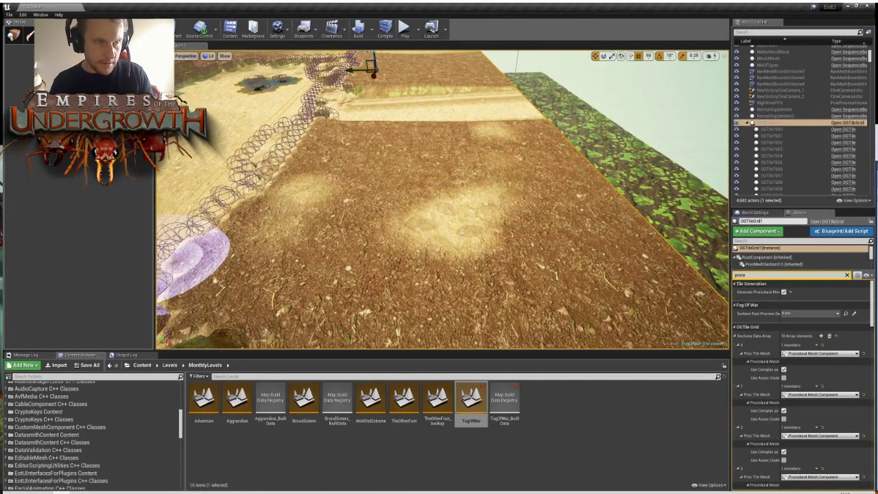
left_click(386, 216)
mouse_move(467, 275)
left_mouse_down()
mouse_move(402, 211)
mouse_move(449, 192)
mouse_move(487, 235)
mouse_move(487, 301)
left_mouse_up()
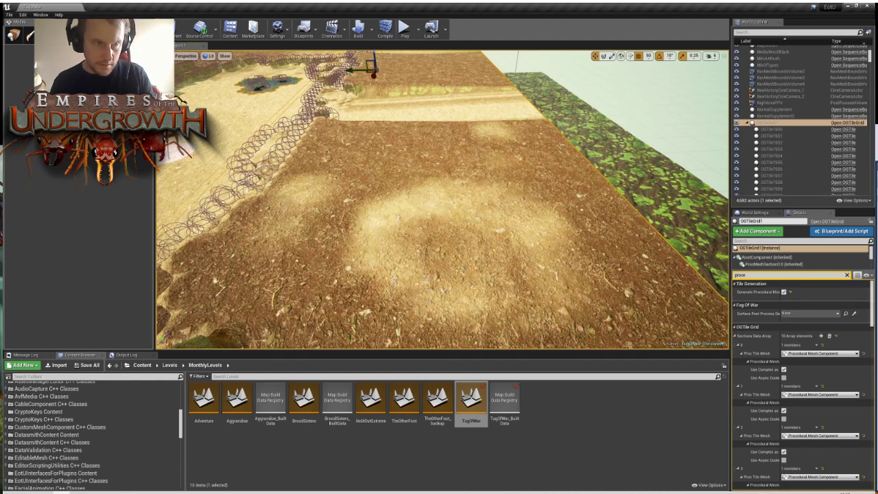
mouse_move(421, 206)
left_mouse_down()
mouse_move(500, 254)
mouse_move(446, 240)
mouse_move(386, 171)
mouse_move(399, 200)
mouse_move(352, 201)
mouse_move(366, 204)
mouse_move(385, 189)
mouse_move(333, 181)
mouse_move(343, 186)
mouse_move(304, 226)
mouse_move(289, 312)
left_mouse_up()
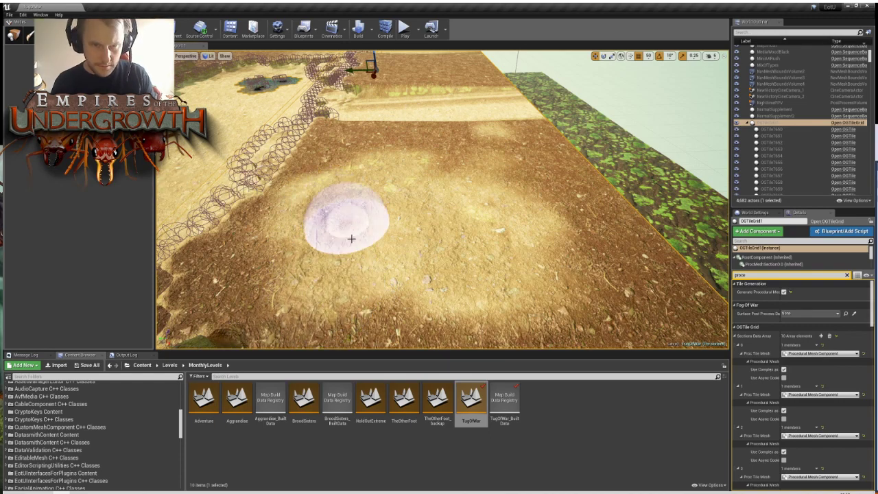
mouse_move(389, 187)
left_mouse_down()
mouse_move(391, 274)
mouse_move(506, 317)
mouse_move(578, 212)
mouse_move(348, 168)
left_mouse_up()
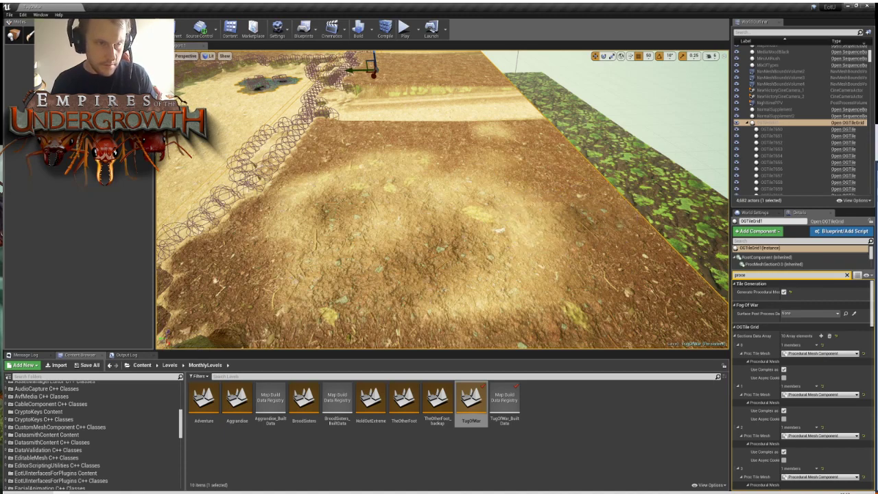
mouse_move(395, 206)
left_mouse_down()
mouse_move(489, 294)
mouse_move(451, 301)
mouse_move(280, 221)
left_mouse_up()
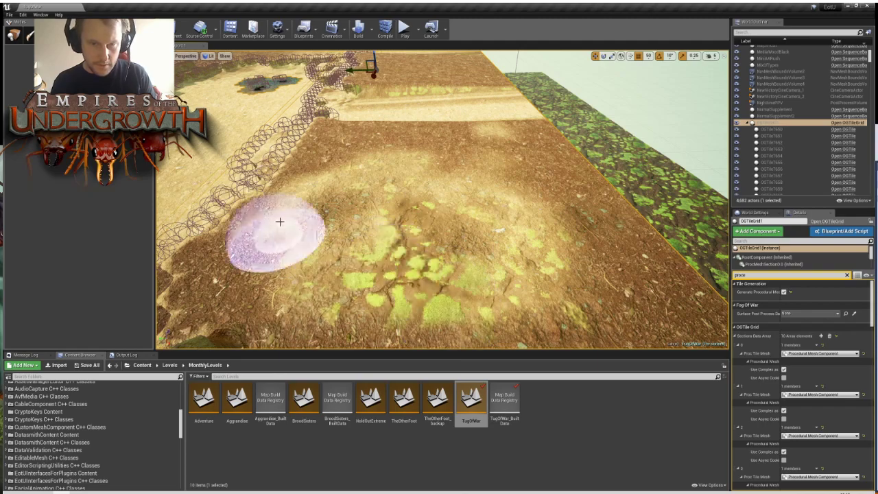
Paint moss with a much larger brush across the arena floor and outer ground around the tunnel exit closest to the grid's origin
mouse_move(388, 246)
right_mouse_down()
mouse_move(467, 267)
mouse_move(476, 219)
right_mouse_up()
key("s")
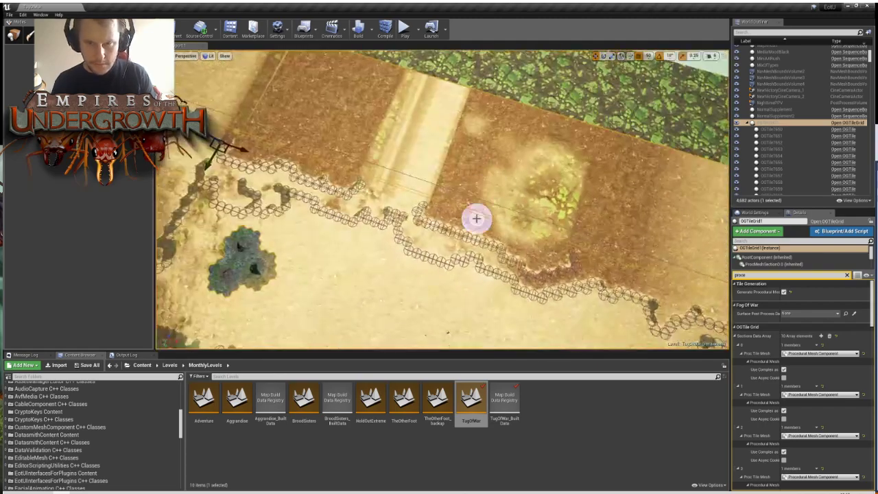
mouse_move(490, 190)
right_mouse_down()
mouse_move(463, 213)
mouse_move(470, 185)
mouse_move(497, 213)
right_mouse_up()
key("s")
key("w")
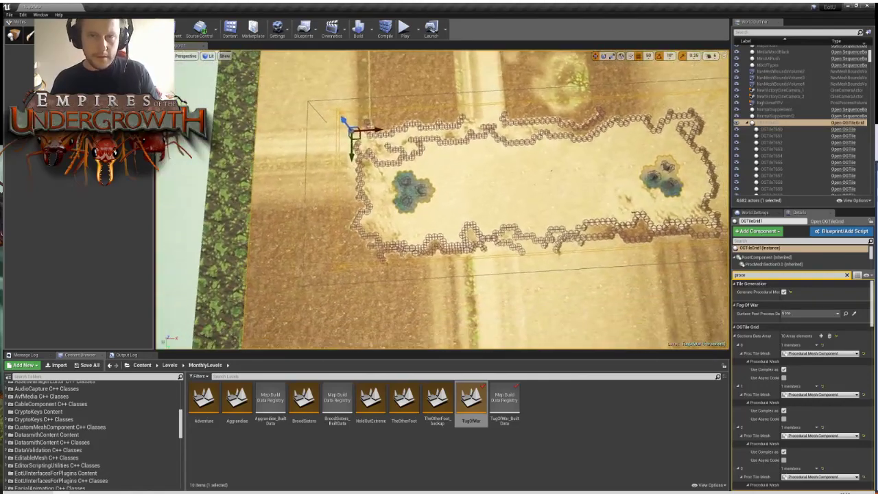
right_click_drag(457, 190, 451, 188)
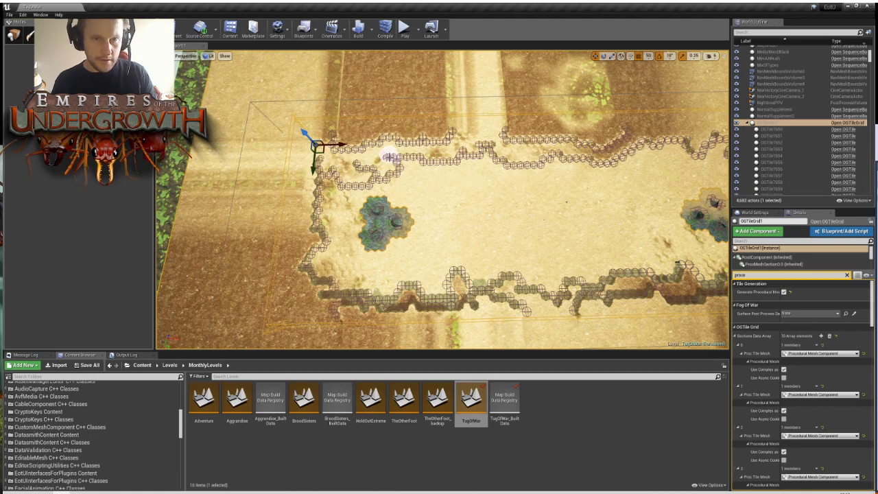
right_click_drag(180, 226, 176, 227)
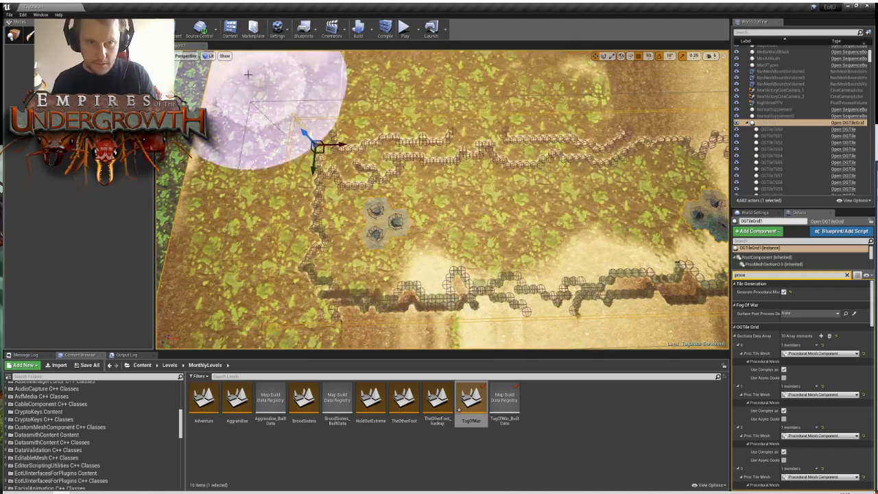
Extend the moss over the remaining sand and soil along the near long wall and around the opposite end of the arena
right_click_drag(215, 274, 260, 267)
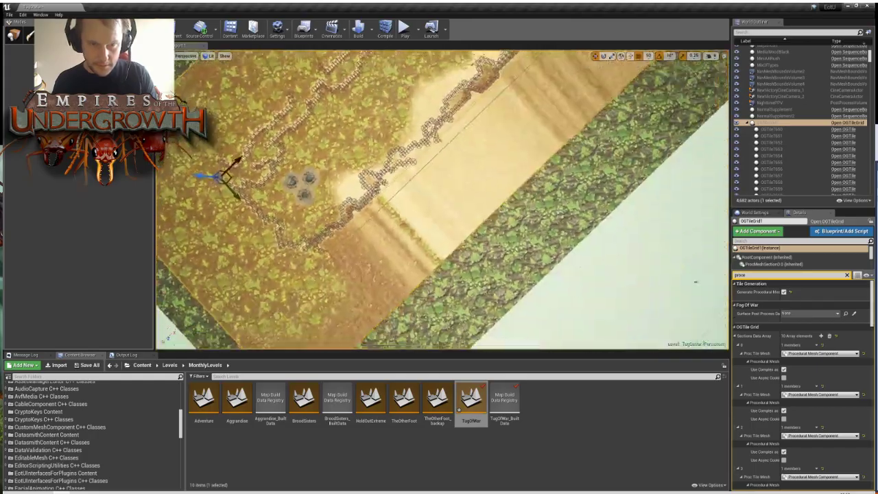
right_click_drag(382, 196, 358, 241)
key("w")
key("s")
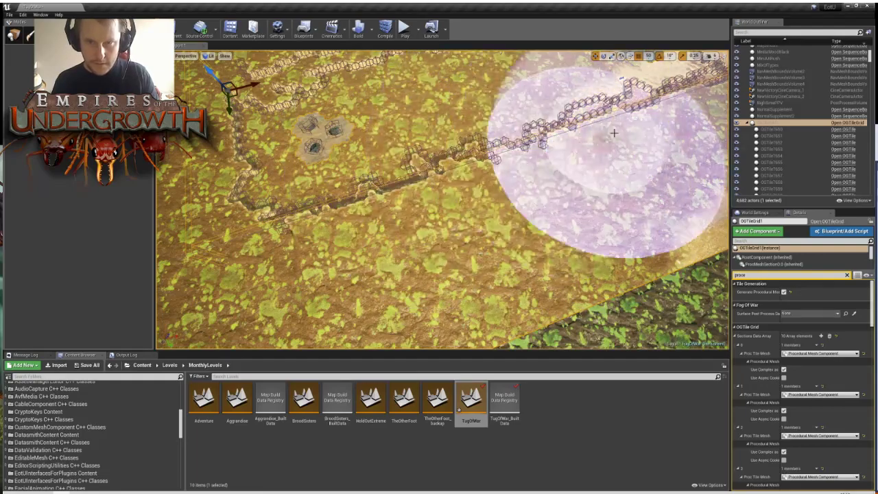
mouse_move(614, 132)
right_mouse_down()
mouse_move(559, 210)
mouse_move(559, 227)
mouse_move(613, 222)
right_mouse_up()
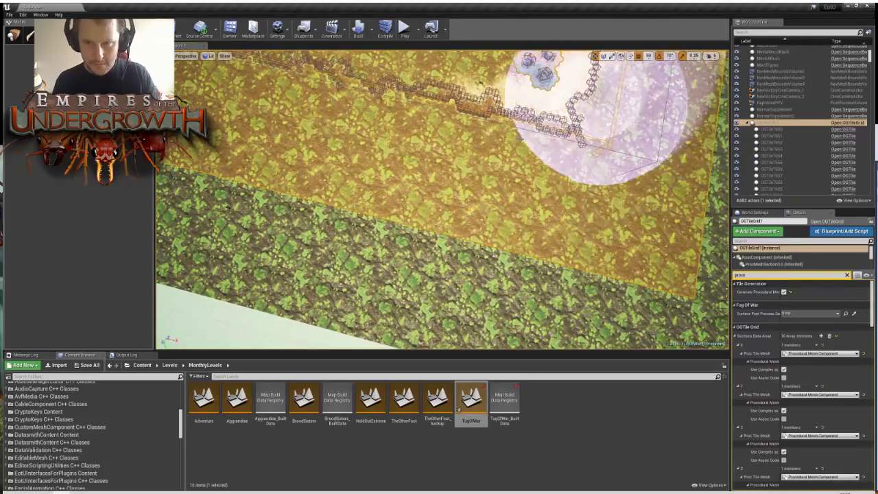
right_click_drag(559, 87, 453, 148)
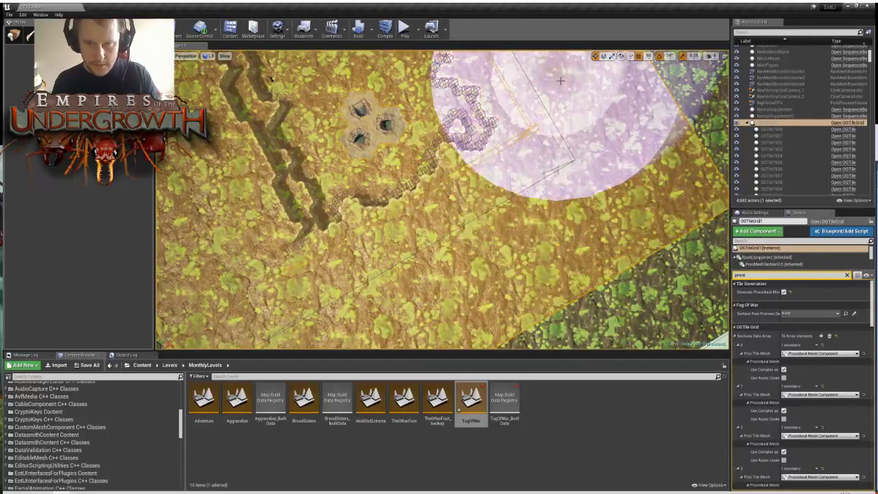
right_click_drag(559, 79, 470, 136)
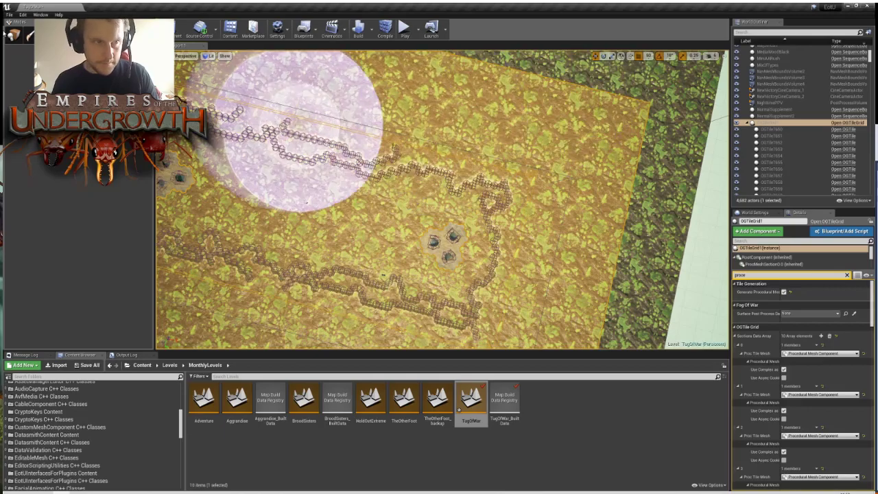
Add SurfaceTunnelExitBP2 to the selection, focus on it and return to mesh painting with a smaller brush
left_click(12, 34)
left_click(450, 245)
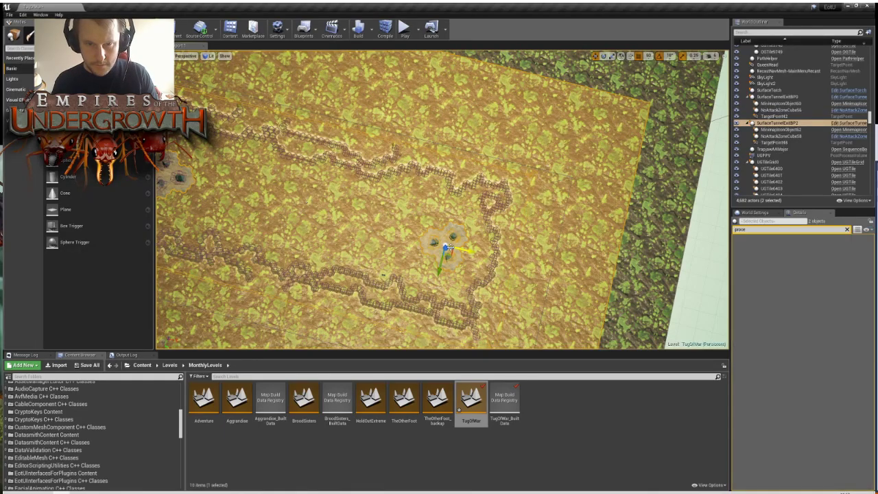
key("f")
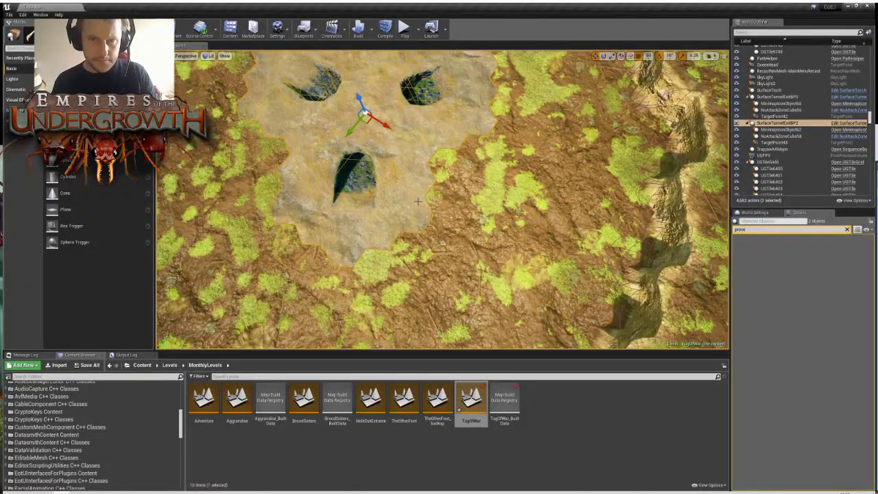
right_click_drag(418, 201, 296, 186)
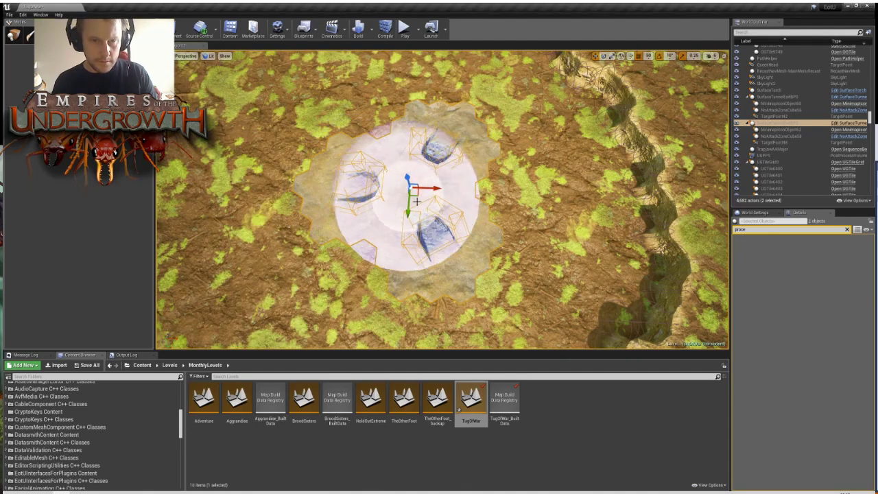
right_click_drag(386, 194, 426, 198)
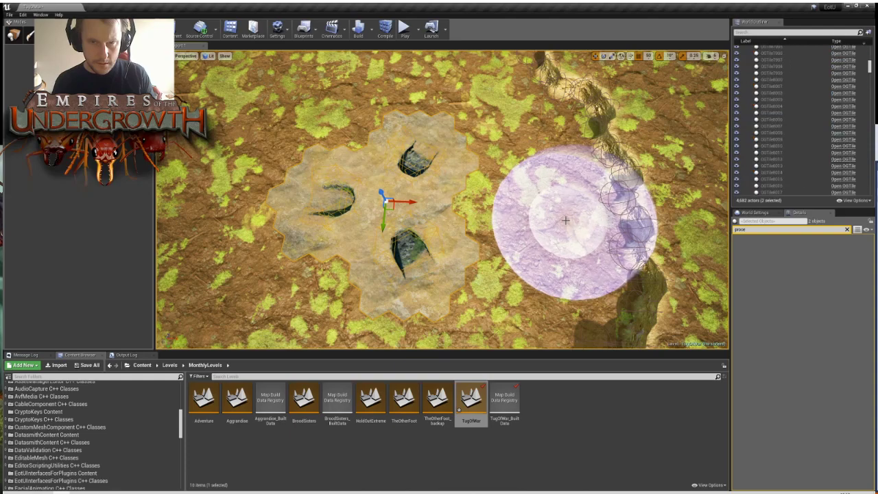
Examine how the tunnel exit's tiles blend with the moss between the long walls and the end wall
scroll(564, 220, "down", 10)
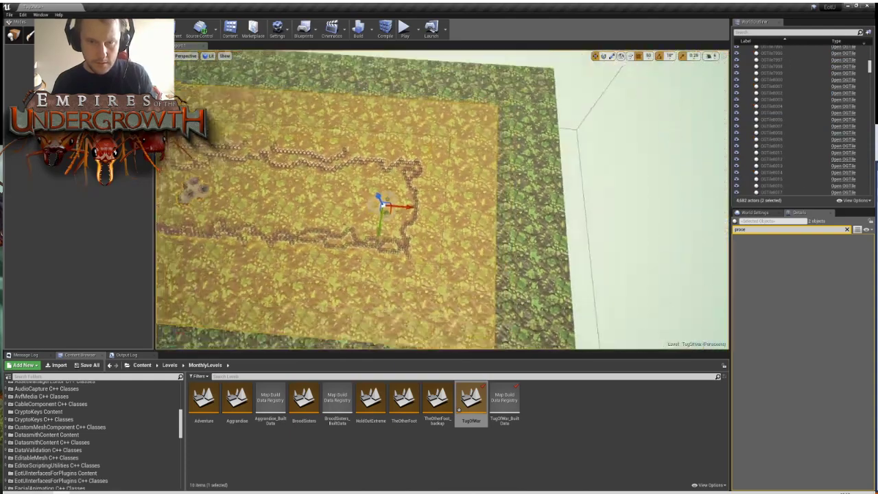
right_click_drag(443, 199, 422, 204)
key("w")
scroll(422, 205, "down", 2)
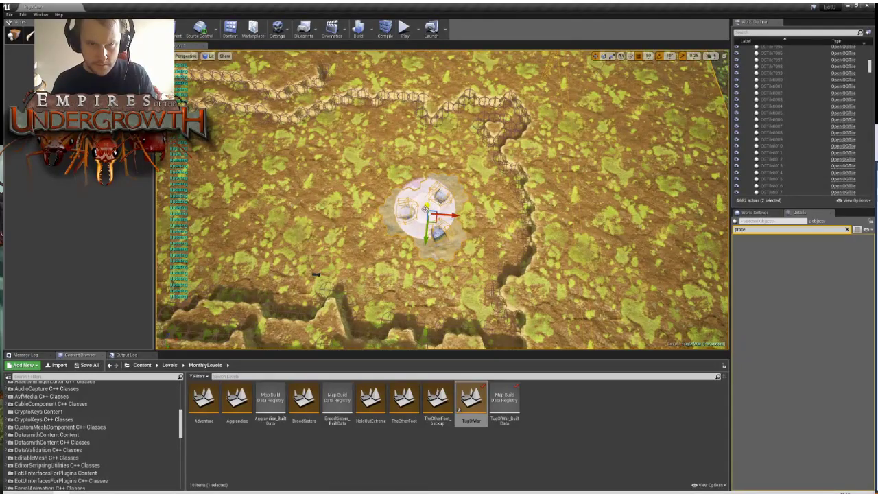
mouse_move(466, 245)
right_mouse_down()
mouse_move(430, 245)
mouse_move(467, 246)
right_mouse_up()
key("s")
key("w")
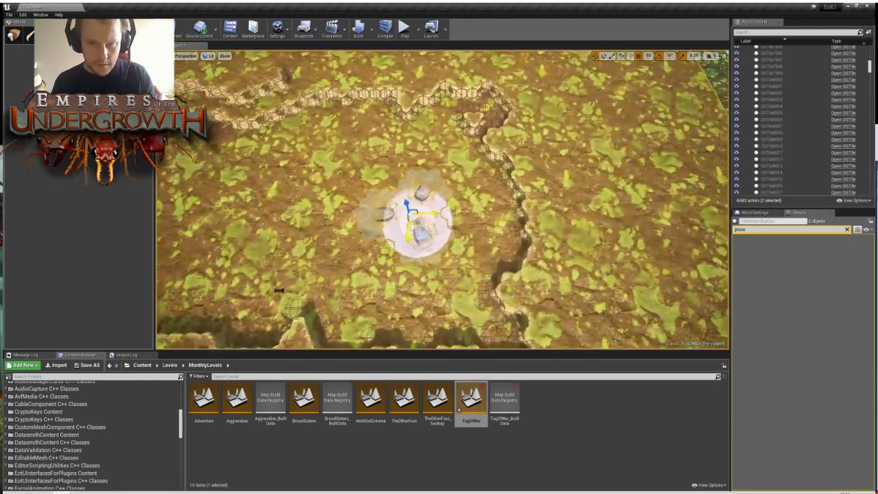
mouse_move(426, 218)
right_mouse_down()
mouse_move(402, 226)
mouse_move(411, 215)
mouse_move(406, 222)
mouse_move(402, 210)
mouse_move(422, 212)
right_mouse_up()
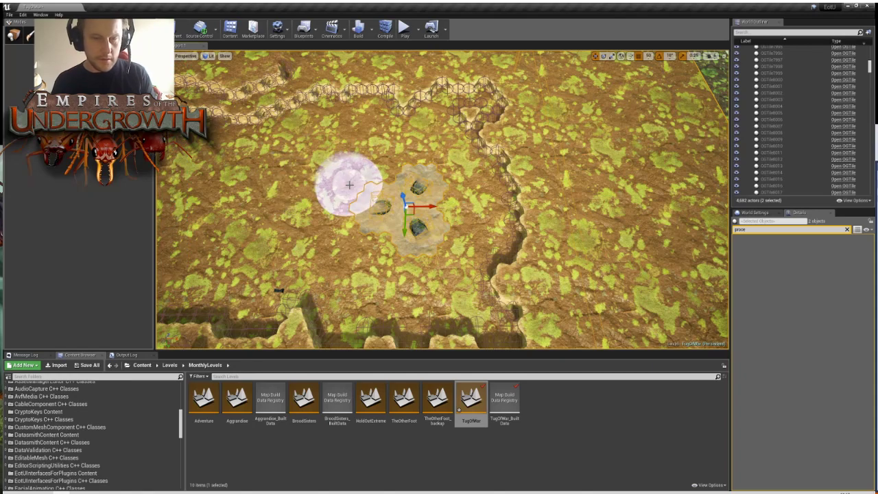
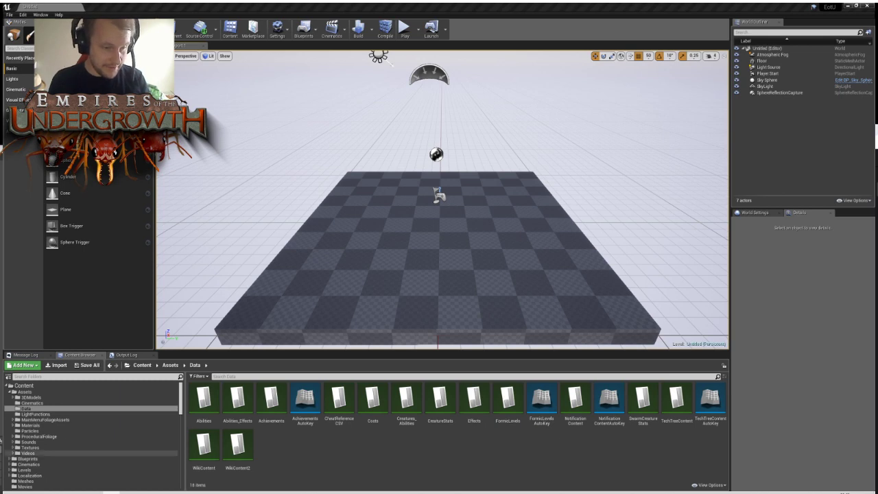
Open the MonthlyLevels folder inside Levels in the project content
scroll(91, 432, "down", 2)
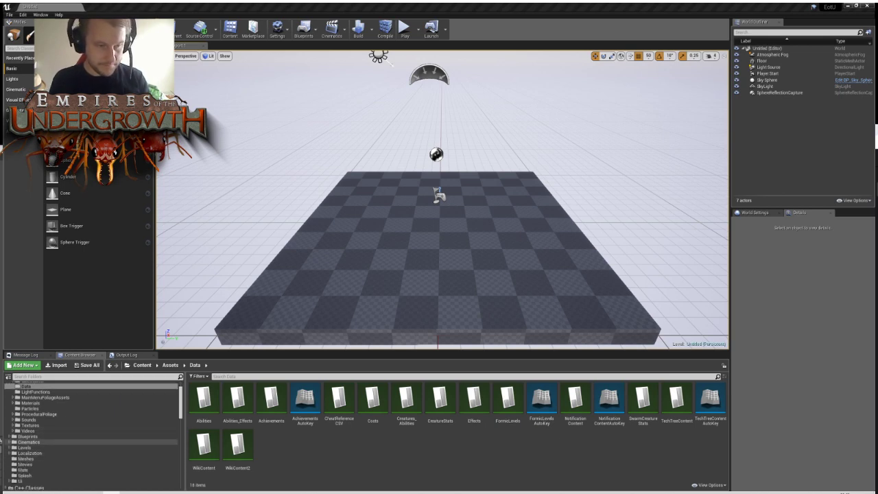
left_click(21, 448)
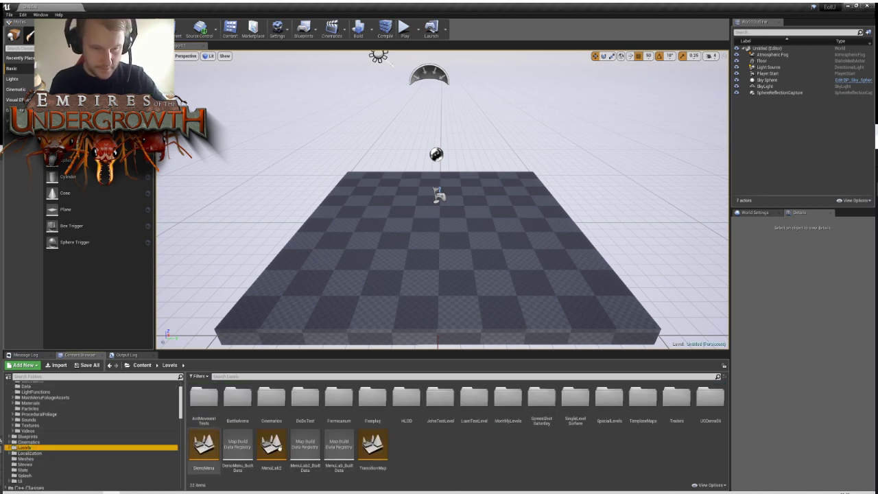
double_click(507, 401)
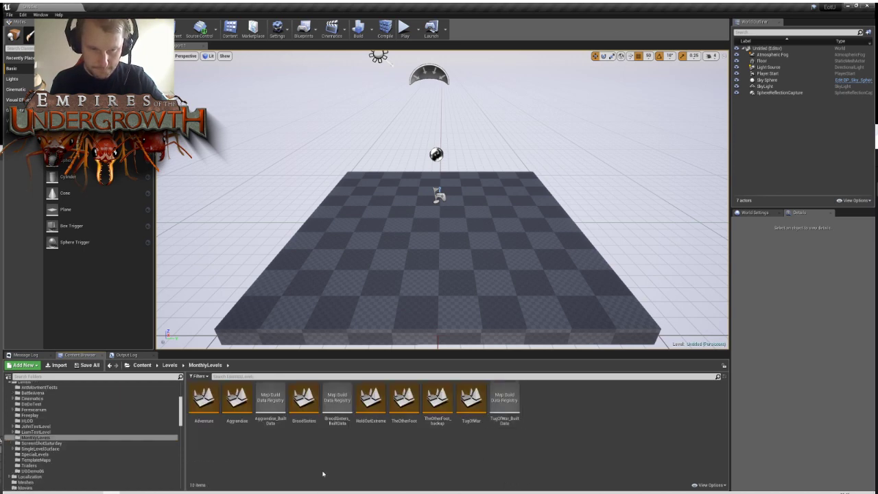
Open the TugOfWar level and look over its arena walls and the surrounding terrain
left_click(476, 409)
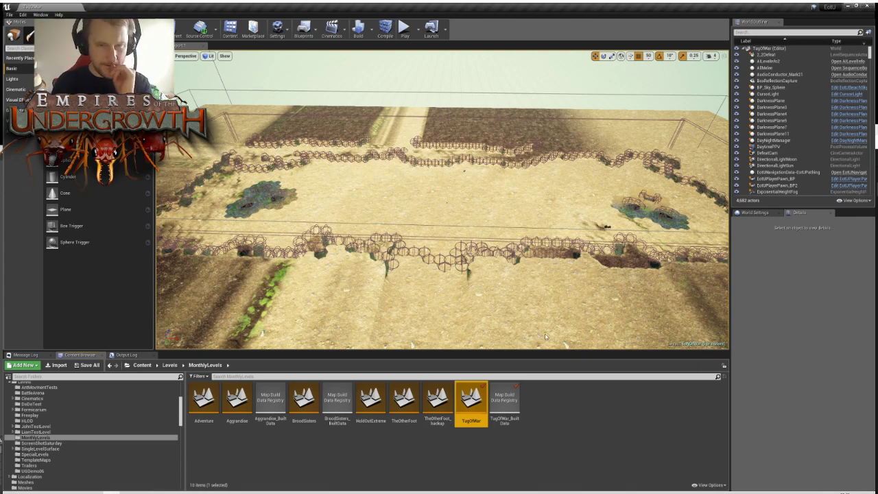
mouse_move(460, 211)
right_mouse_down()
mouse_move(476, 223)
mouse_move(504, 211)
mouse_move(461, 210)
right_mouse_up()
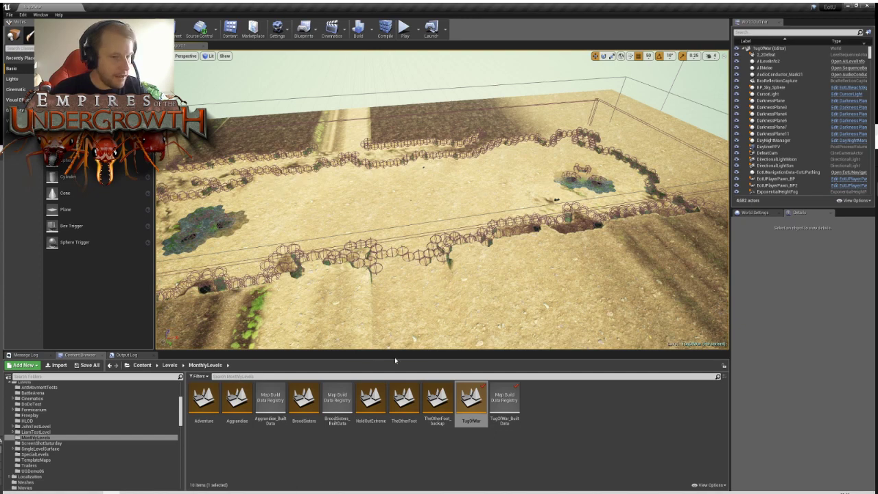
right_click_drag(495, 287, 329, 262)
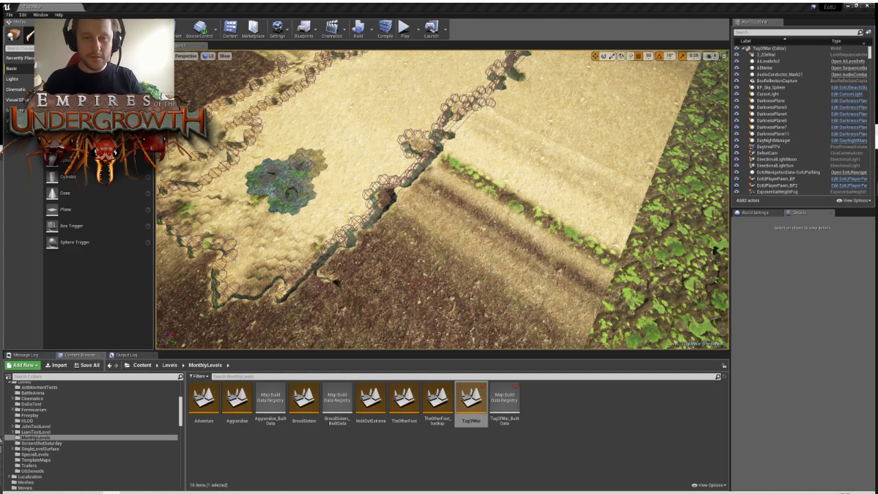
right_click_drag(616, 245, 502, 198)
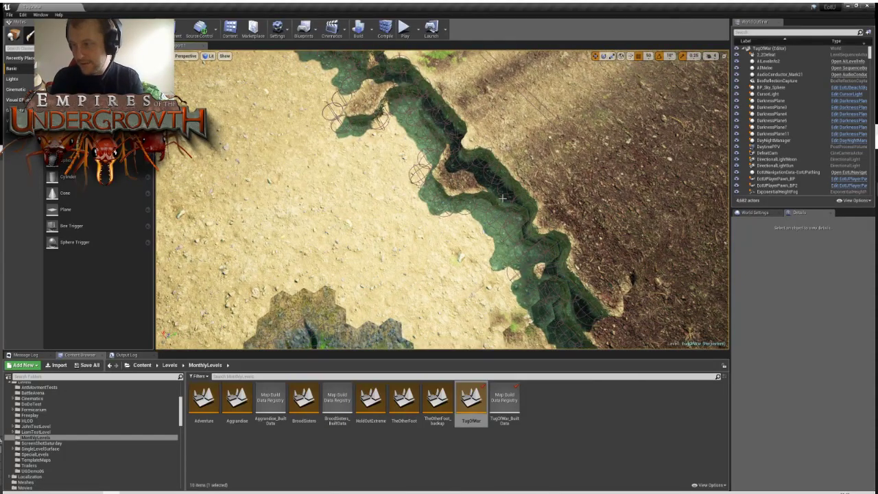
right_click_drag(502, 198, 486, 142)
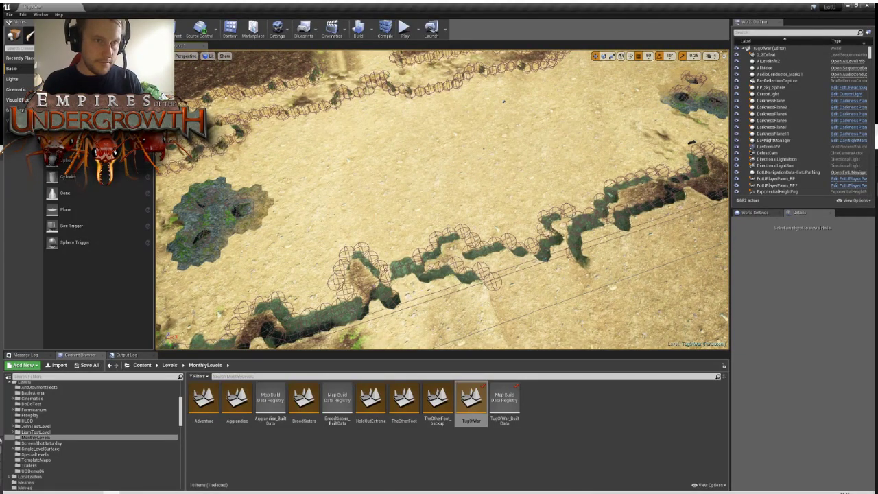
Switch to mesh painting and try brushing over the terrain just outside the near long wall
left_click(63, 34)
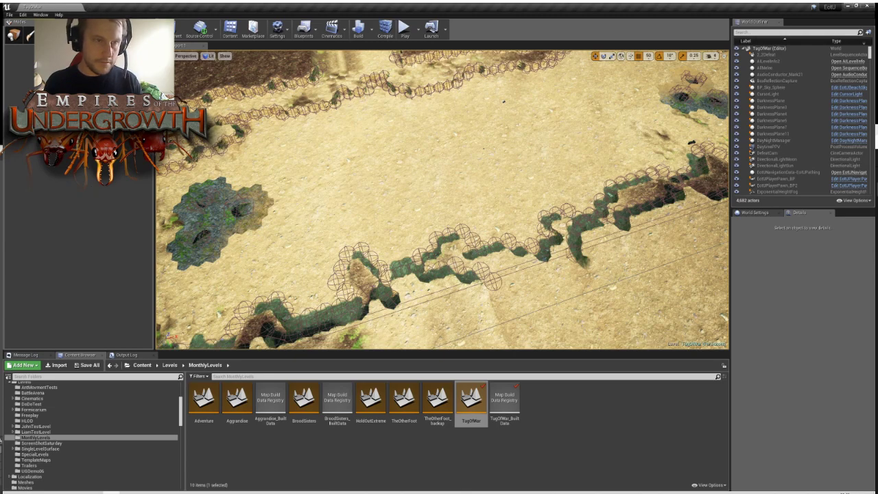
right_click_drag(406, 164, 381, 168)
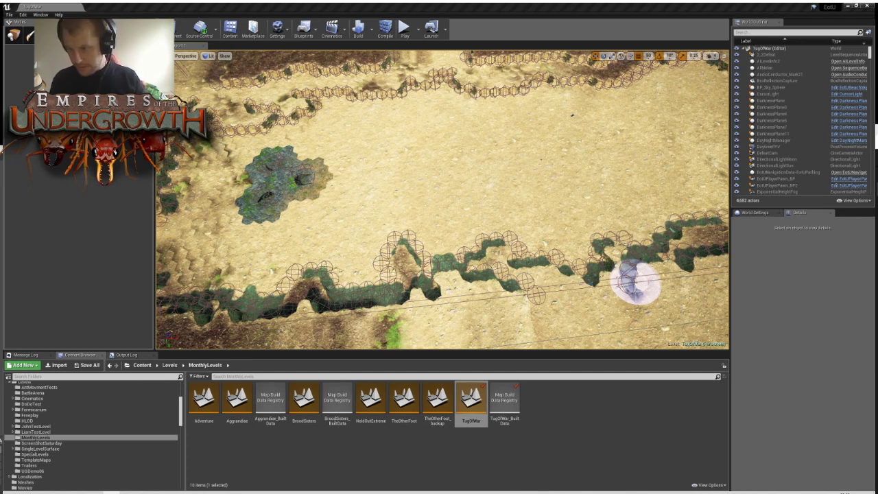
left_click_drag(636, 282, 686, 271)
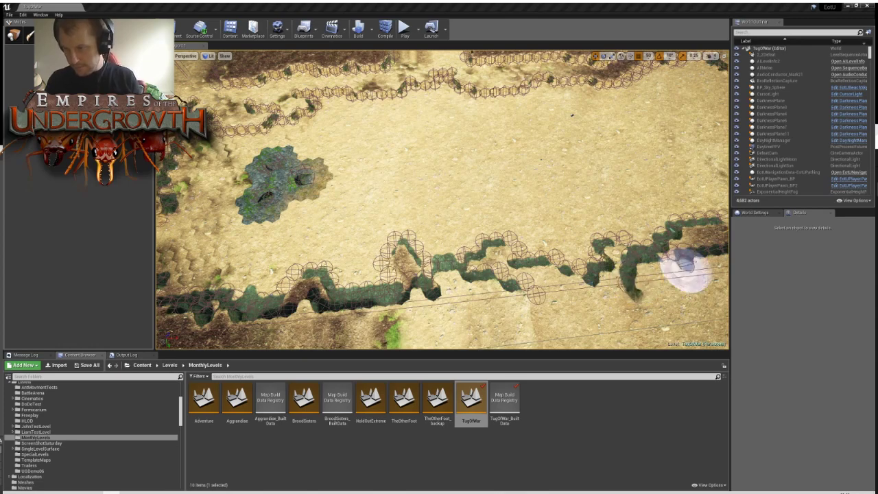
Return to object placement, select NewVictoryCineCamera_2 beyond the arena corner and focus on it
mouse_move(370, 234)
right_mouse_down()
mouse_move(521, 219)
mouse_move(525, 264)
mouse_move(531, 260)
right_mouse_up()
right_click_drag(379, 213, 535, 185)
right_click_drag(443, 199, 277, 185)
left_click(12, 34)
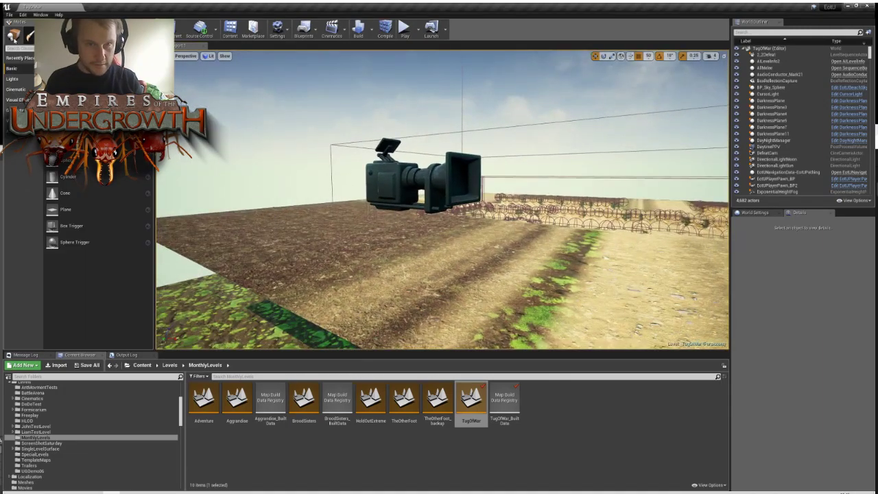
left_click(417, 177)
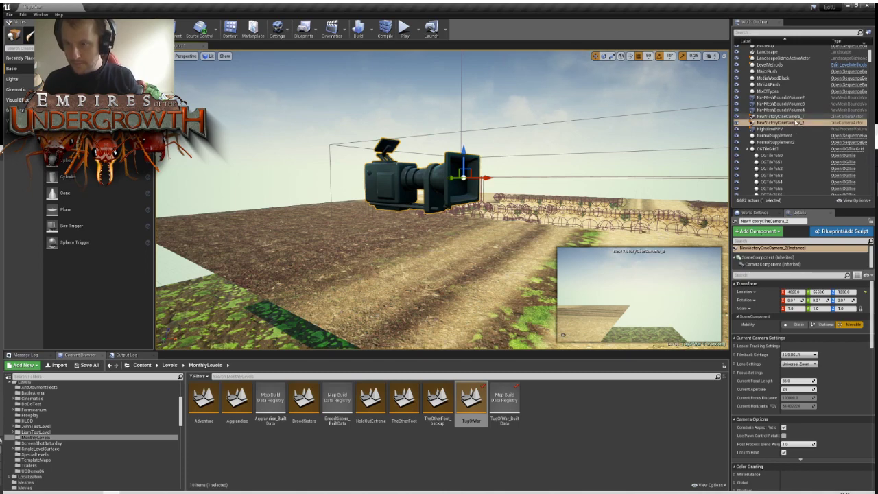
double_click(796, 123)
key("d")
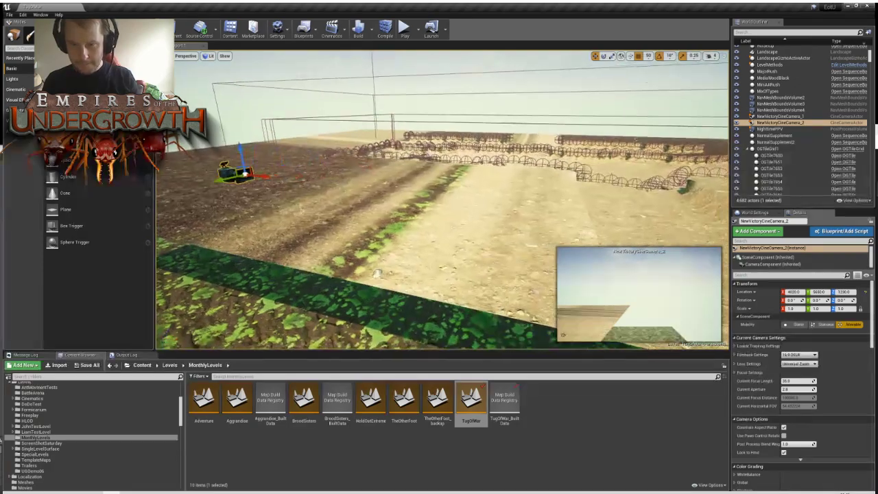
Delete the leafy Landscape actor lying beyond the edge of the skirt mesh
right_click_drag(640, 292, 620, 301)
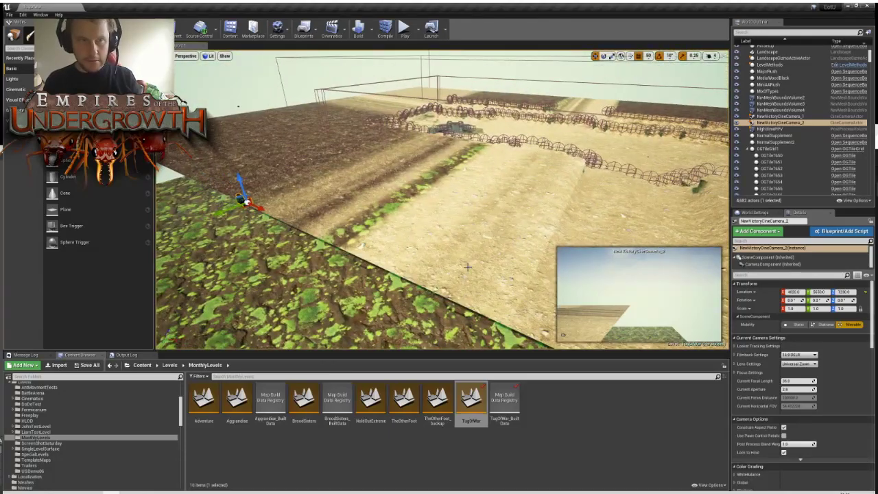
right_click_drag(467, 267, 471, 287)
left_click(328, 271)
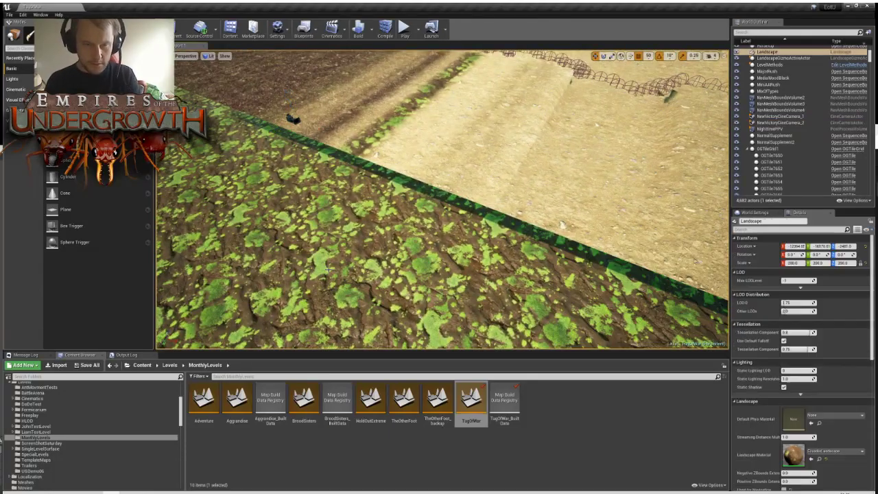
key("Delete")
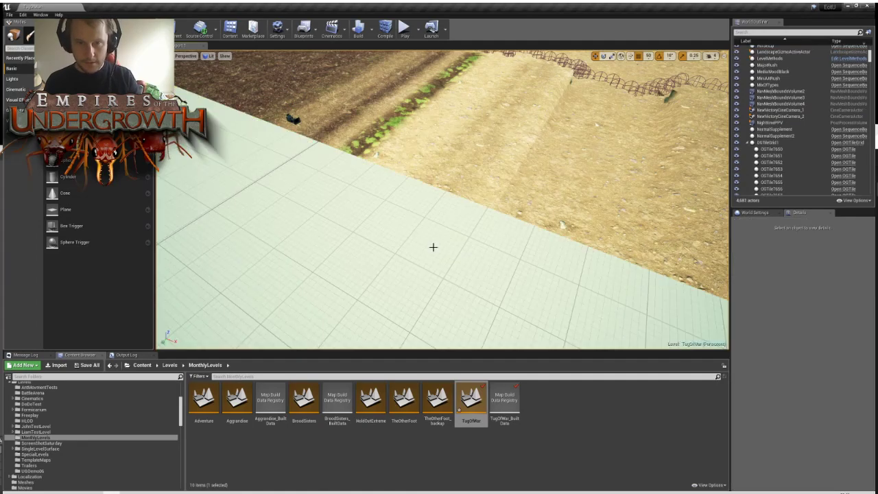
Resume mesh painting and cover the dark soil outside the near long wall and its corner with sand
right_click_drag(433, 246, 447, 230)
right_click_drag(533, 196, 513, 203)
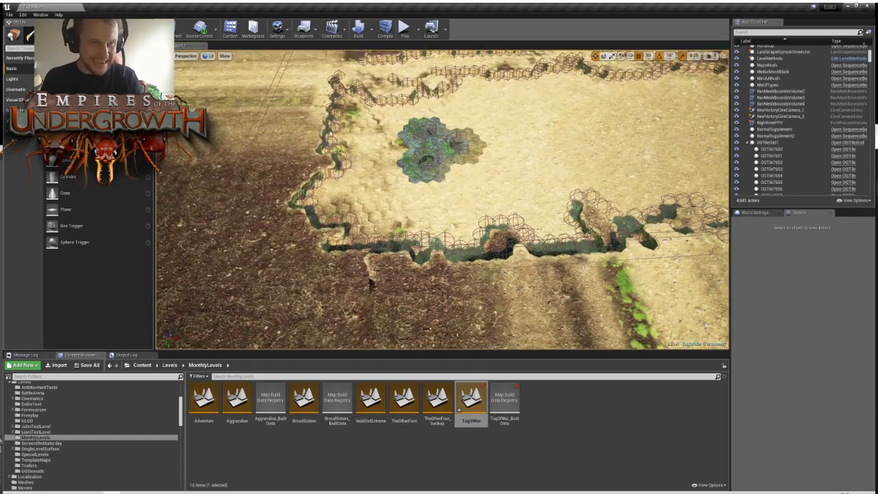
left_click(64, 35)
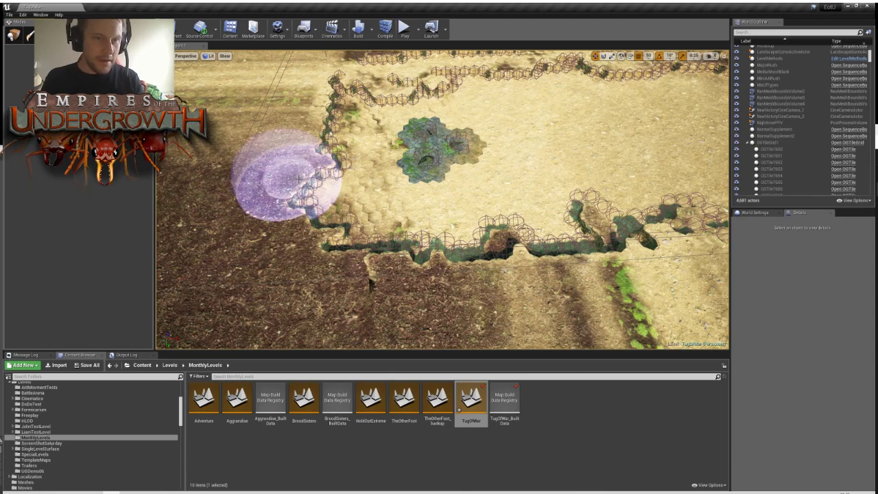
mouse_move(268, 299)
left_mouse_down()
mouse_move(311, 248)
mouse_move(398, 284)
mouse_move(355, 313)
mouse_move(608, 323)
mouse_move(588, 304)
mouse_move(624, 265)
mouse_move(614, 213)
left_mouse_up()
mouse_move(518, 193)
right_mouse_down()
mouse_move(549, 226)
mouse_move(559, 209)
right_mouse_up()
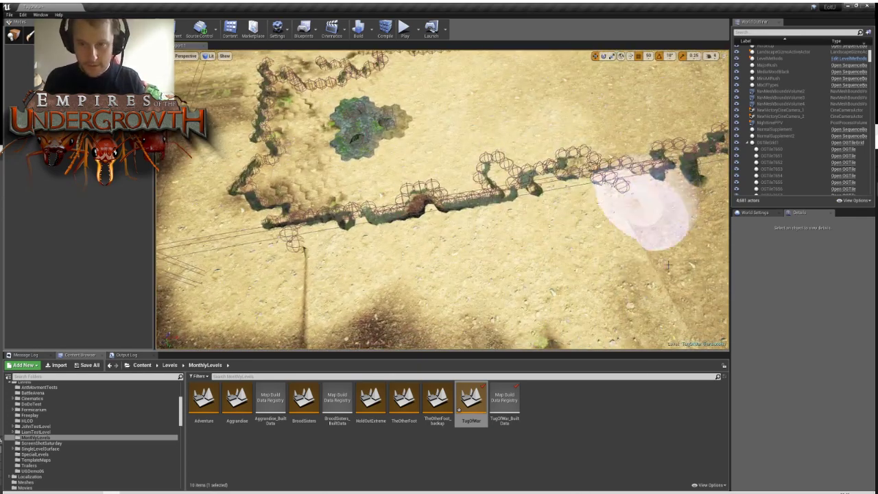
Enlarge the paint brush and extend the sand over the remaining soil strips on the near side's outer terrain
mouse_move(614, 261)
right_mouse_down()
mouse_move(538, 269)
mouse_move(353, 212)
right_mouse_up()
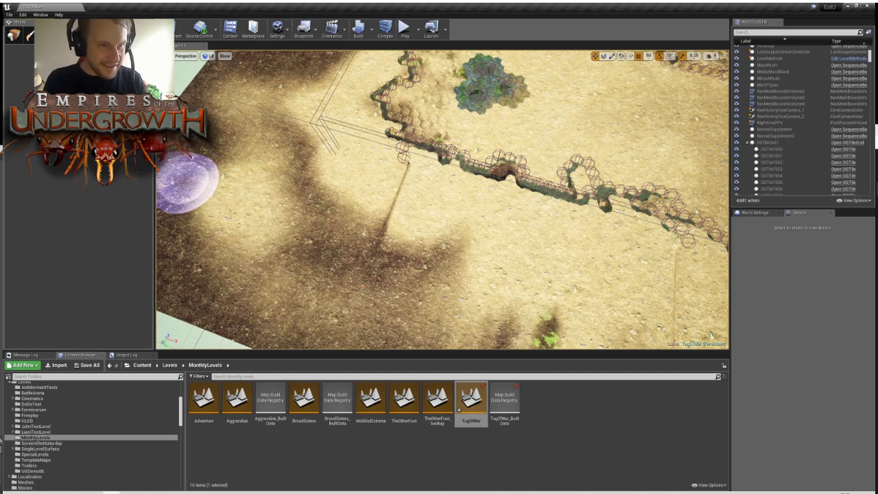
key("bracketright")
mouse_move(432, 251)
right_mouse_down()
mouse_move(504, 264)
mouse_move(470, 266)
right_mouse_up()
mouse_move(543, 275)
left_mouse_down()
mouse_move(350, 240)
mouse_move(608, 296)
mouse_move(358, 214)
mouse_move(378, 276)
left_mouse_up()
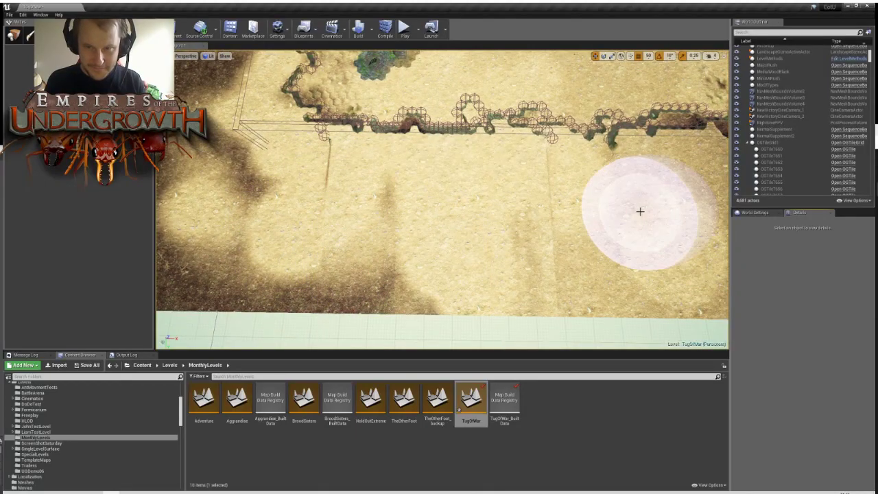
mouse_move(638, 210)
right_mouse_down()
mouse_move(647, 154)
mouse_move(693, 168)
mouse_move(669, 164)
mouse_move(638, 230)
right_mouse_up()
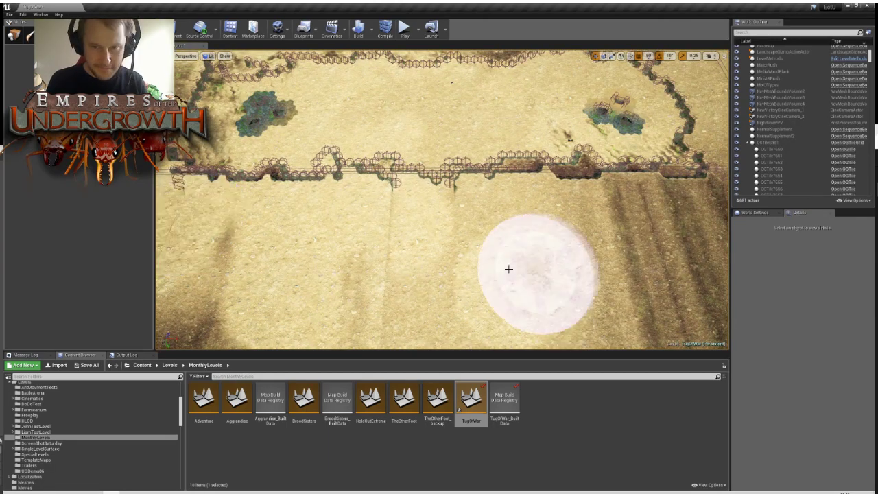
Paint stony sand patches over the soil strips from the middle of the near side to its far corner
mouse_move(498, 309)
right_mouse_down()
mouse_move(521, 323)
mouse_move(542, 302)
right_mouse_up()
mouse_move(584, 205)
right_mouse_down()
mouse_move(522, 209)
mouse_move(421, 176)
right_mouse_up()
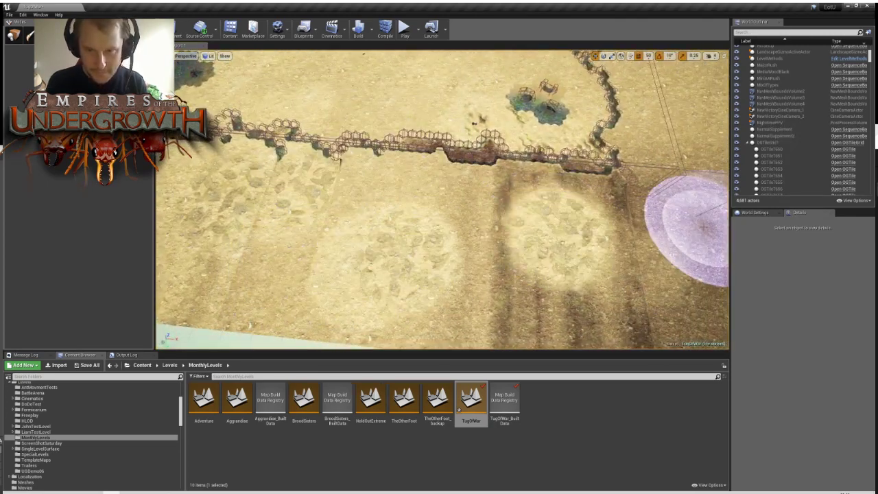
right_click_drag(583, 199, 610, 200)
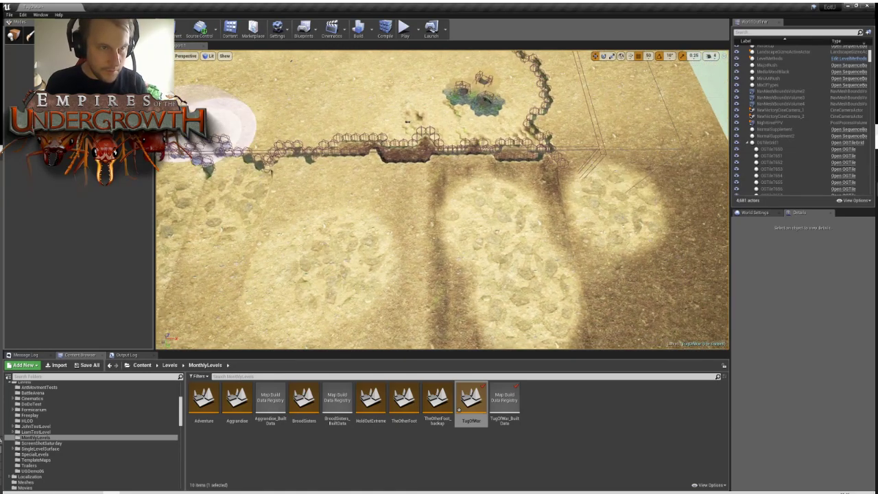
right_click_drag(588, 222, 613, 199)
mouse_move(614, 182)
left_mouse_down()
mouse_move(614, 123)
mouse_move(499, 203)
left_mouse_up()
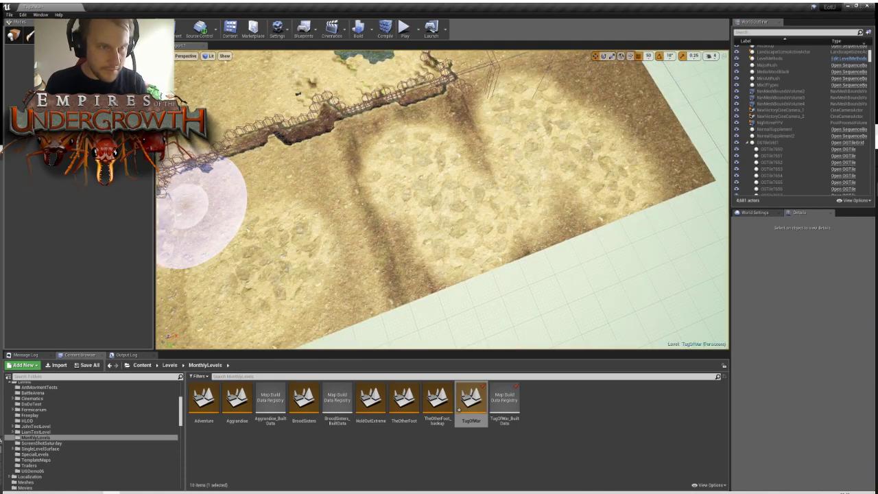
mouse_move(301, 204)
left_mouse_down()
mouse_move(414, 280)
mouse_move(394, 269)
left_mouse_up()
Continue the sand and stone painting around the corner and across the ground outside the end wall
mouse_move(467, 117)
right_mouse_down()
mouse_move(484, 121)
mouse_move(446, 142)
mouse_move(432, 137)
right_mouse_up()
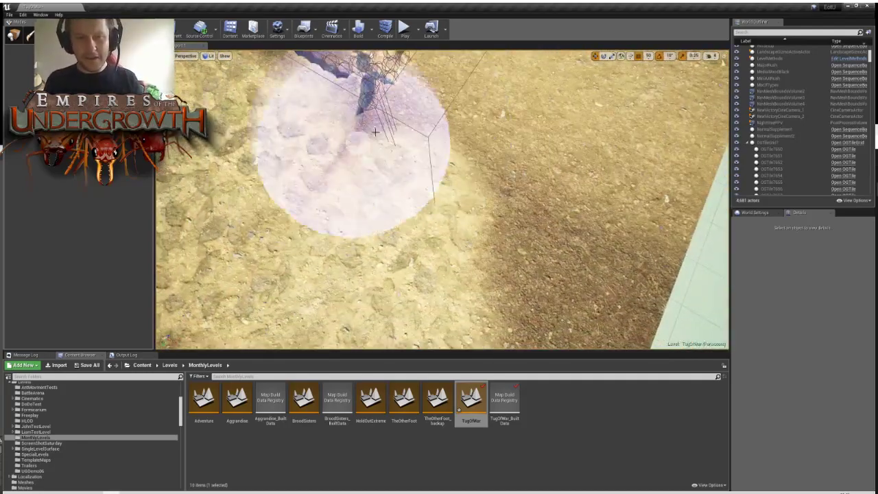
mouse_move(643, 166)
right_mouse_down()
mouse_move(634, 174)
mouse_move(510, 141)
right_mouse_up()
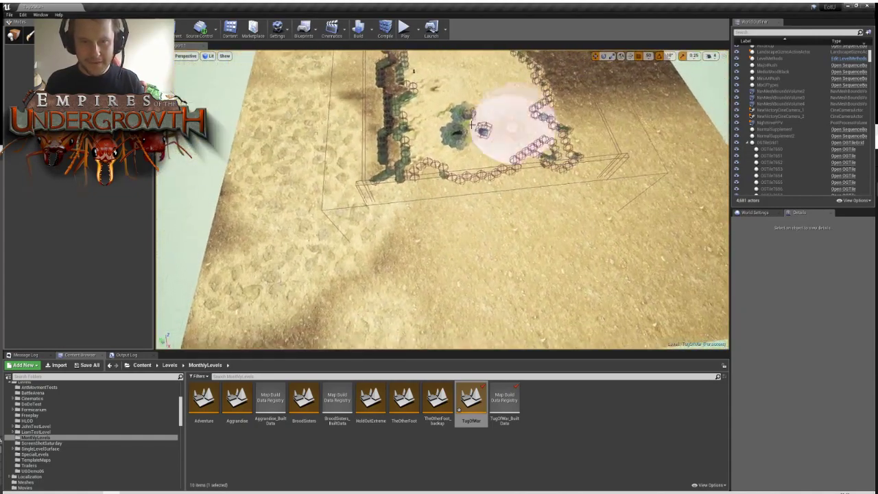
right_click_drag(392, 157, 386, 162)
mouse_move(600, 198)
left_mouse_down()
mouse_move(633, 122)
mouse_move(623, 153)
mouse_move(575, 148)
mouse_move(676, 196)
left_mouse_up()
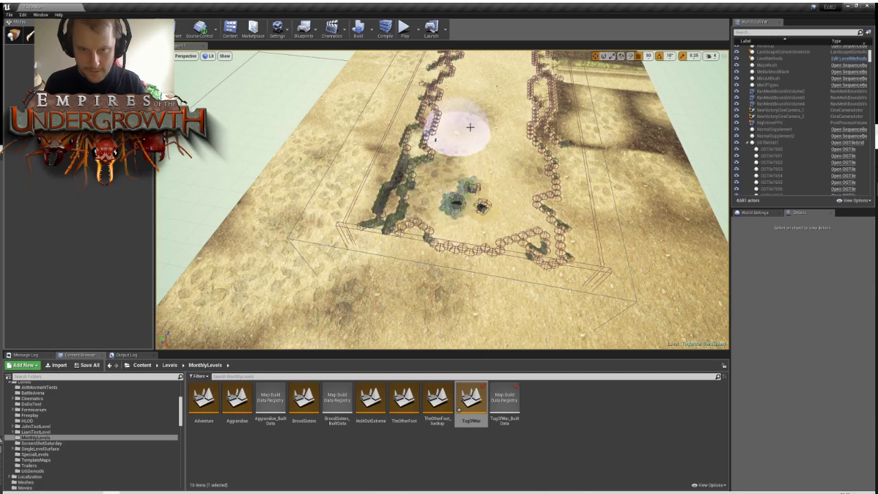
Paint sand and stones over the dark soil and green strips outside the far long wall
mouse_move(469, 116)
right_mouse_down()
mouse_move(521, 82)
mouse_move(604, 75)
mouse_move(535, 86)
mouse_move(501, 130)
mouse_move(511, 134)
mouse_move(445, 172)
right_mouse_up()
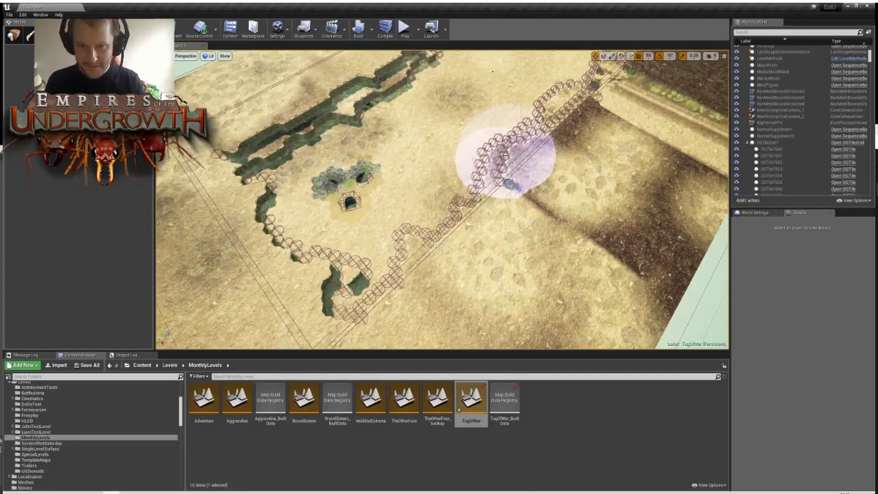
right_click_drag(583, 157, 525, 168)
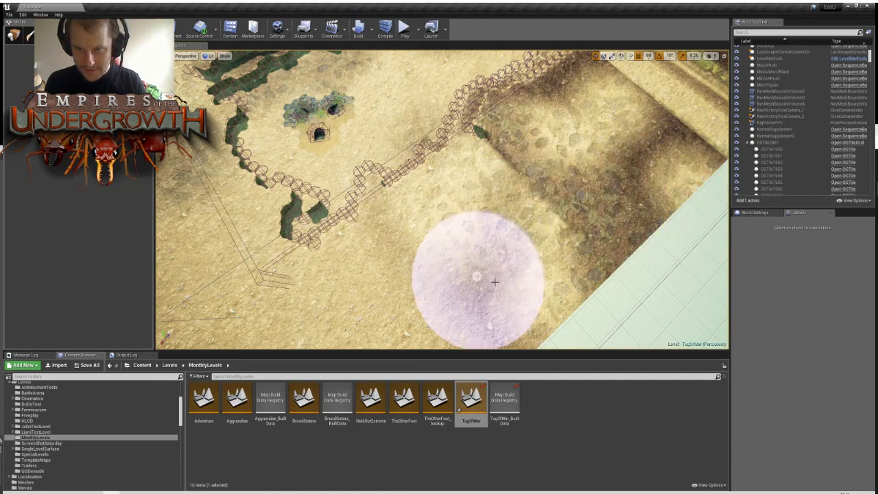
mouse_move(667, 88)
right_mouse_down()
mouse_move(642, 93)
mouse_move(564, 178)
right_mouse_up()
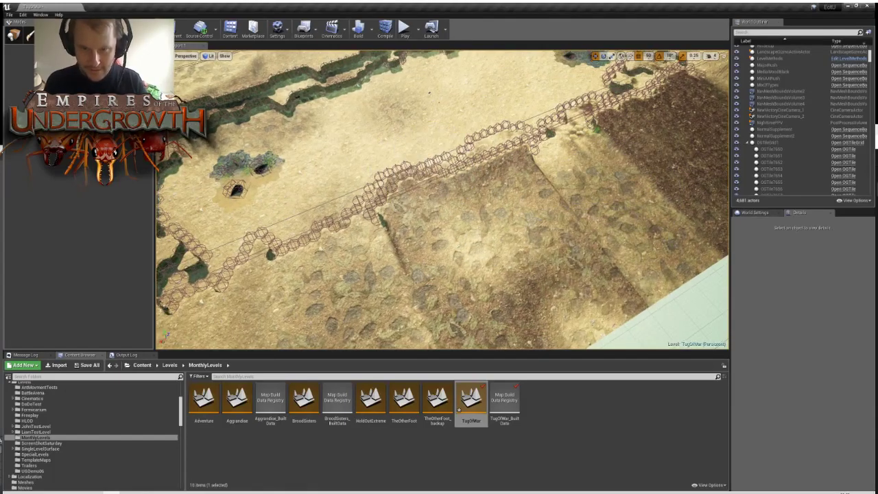
right_click_drag(442, 199, 363, 240)
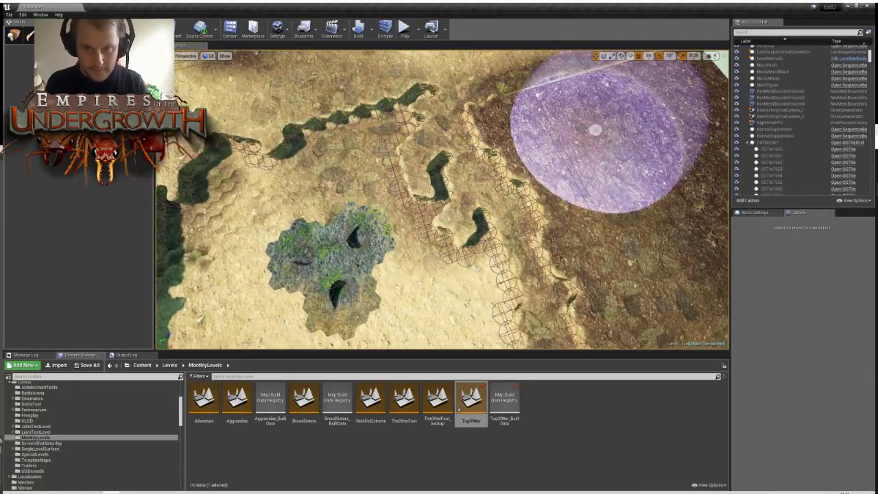
Blend sand and stones over the remaining dark soil outside the walls, covering the corners and the ground beyond both long walls
right_click_drag(616, 72, 615, 71)
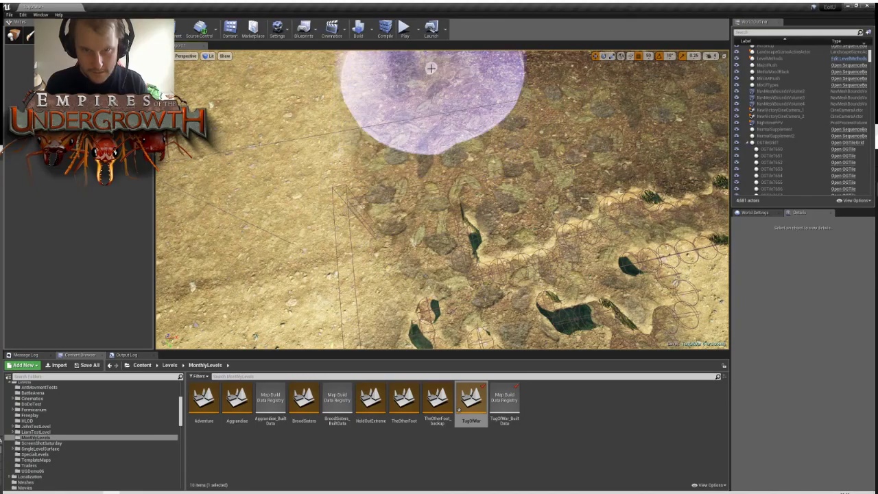
right_click_drag(431, 68, 436, 121)
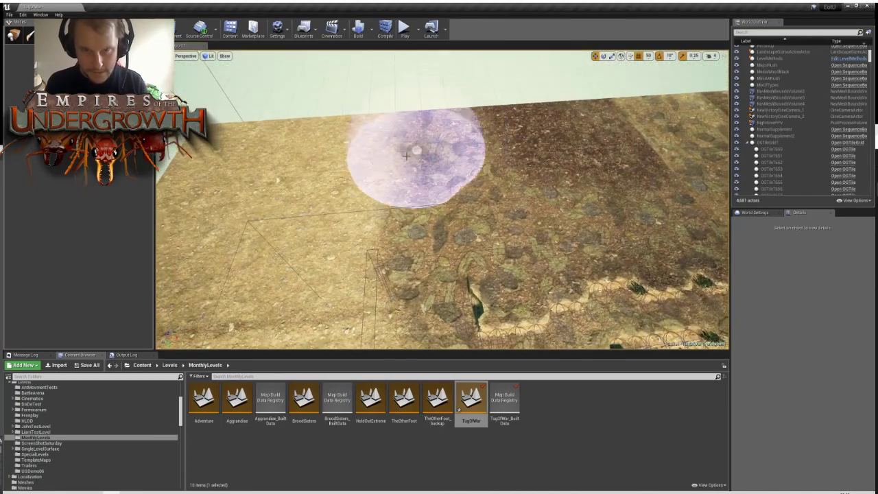
mouse_move(270, 197)
right_mouse_down()
mouse_move(323, 288)
mouse_move(215, 147)
mouse_move(520, 226)
mouse_move(455, 122)
right_mouse_up()
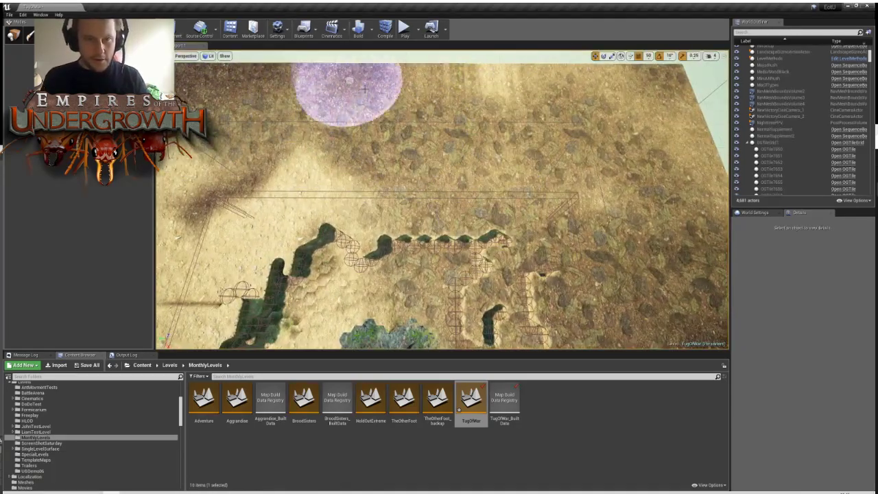
right_click_drag(275, 199, 367, 251)
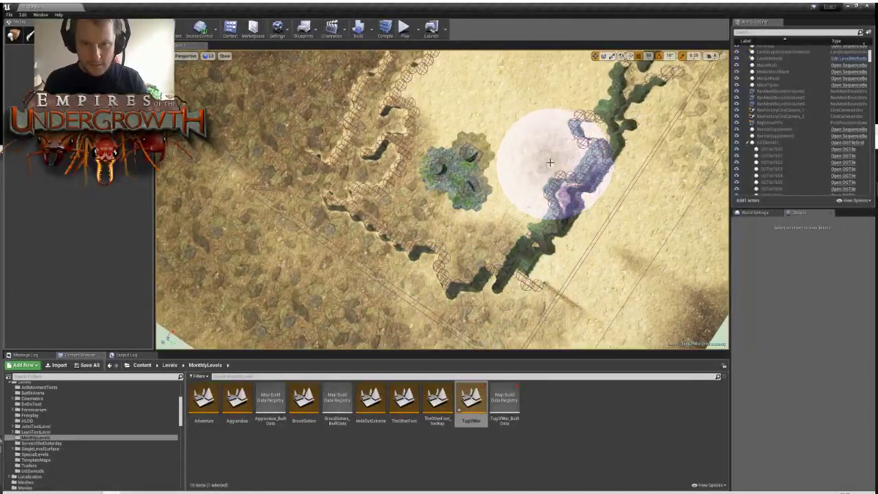
mouse_move(540, 111)
right_mouse_down()
mouse_move(559, 147)
mouse_move(542, 154)
mouse_move(552, 165)
mouse_move(500, 167)
right_mouse_up()
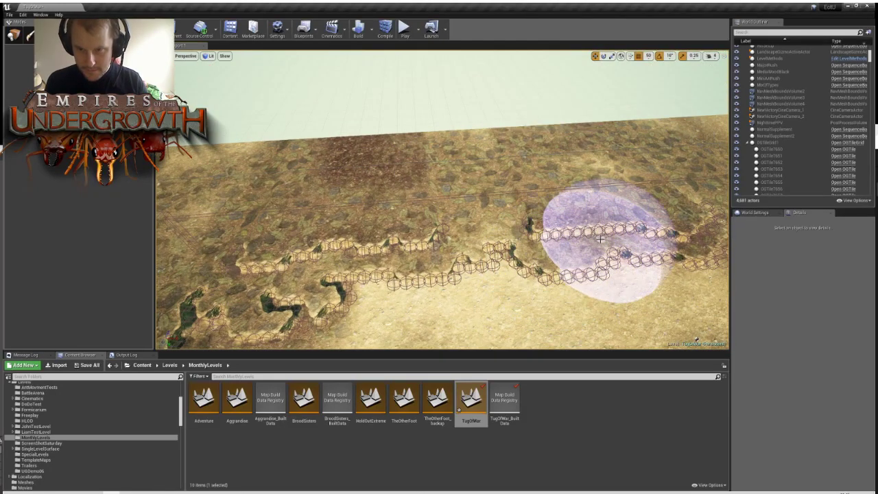
mouse_move(431, 320)
right_mouse_down()
mouse_move(439, 212)
mouse_move(604, 302)
mouse_move(315, 293)
mouse_move(500, 176)
right_mouse_up()
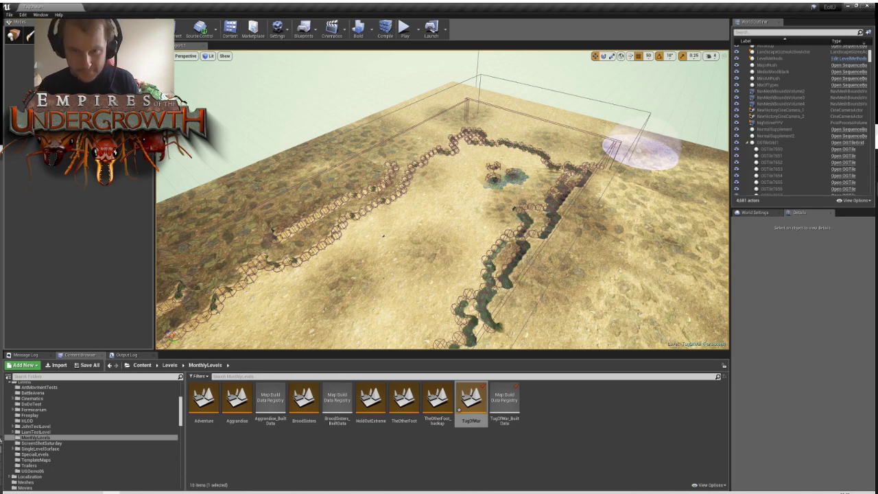
Repaint the ground around the three-hole tunnel exit with pale sand scattered with stones and leaves
mouse_move(445, 173)
right_mouse_down()
mouse_move(234, 176)
mouse_move(254, 235)
right_mouse_up()
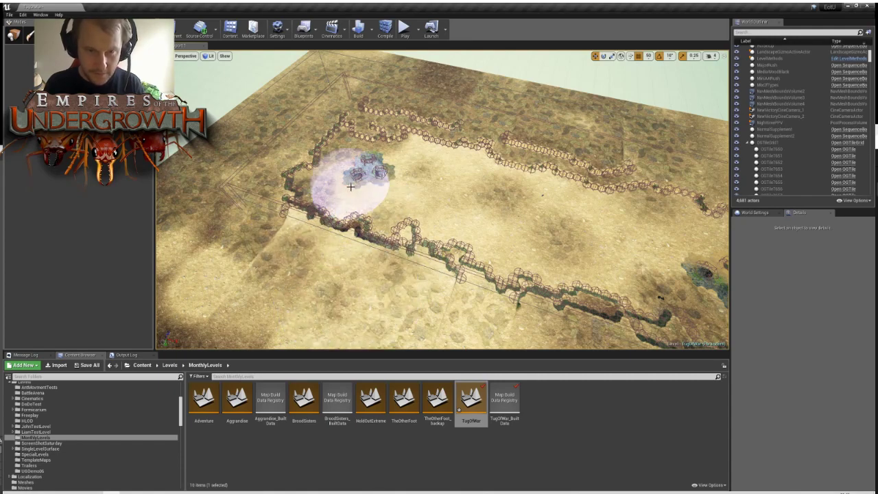
mouse_move(462, 191)
right_mouse_down()
mouse_move(411, 175)
mouse_move(394, 141)
mouse_move(385, 180)
mouse_move(402, 219)
right_mouse_up()
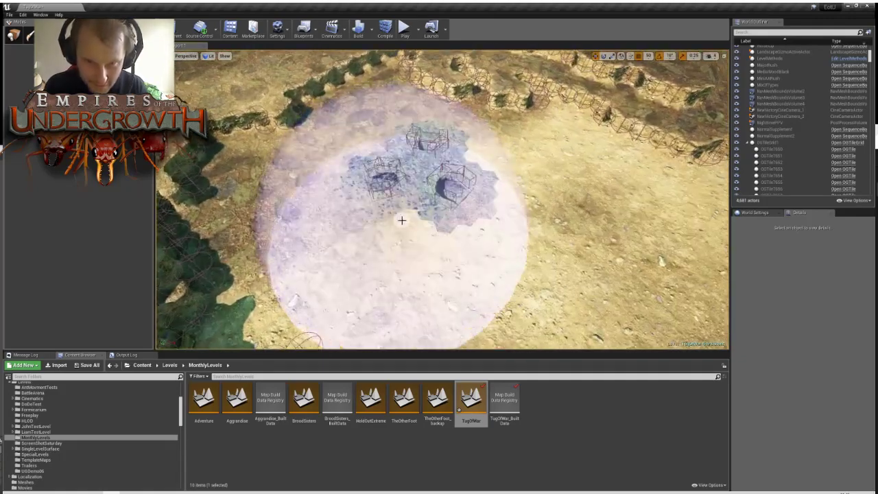
mouse_move(402, 219)
left_mouse_down()
mouse_move(414, 222)
mouse_move(416, 212)
mouse_move(468, 229)
mouse_move(502, 204)
mouse_move(490, 163)
mouse_move(391, 146)
mouse_move(326, 180)
mouse_move(337, 258)
mouse_move(364, 227)
mouse_move(461, 267)
mouse_move(500, 297)
left_mouse_up()
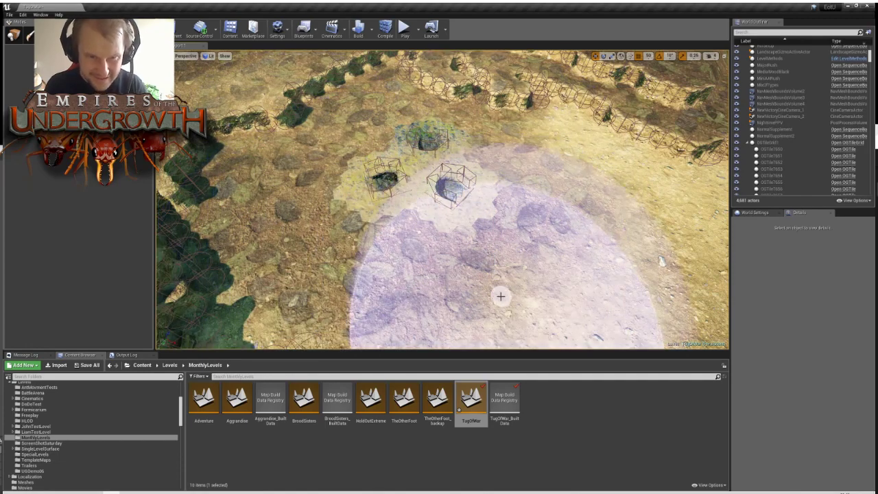
mouse_move(501, 296)
right_mouse_down()
mouse_move(541, 300)
mouse_move(487, 322)
right_mouse_up()
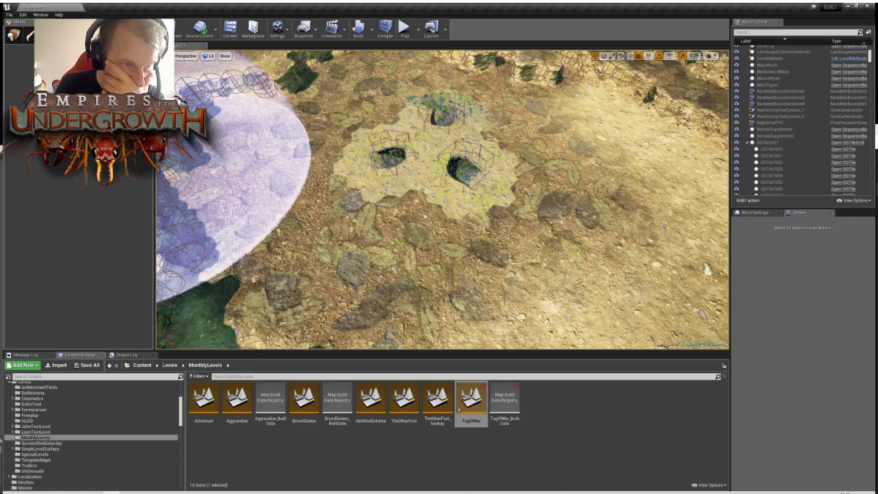
left_click(350, 186)
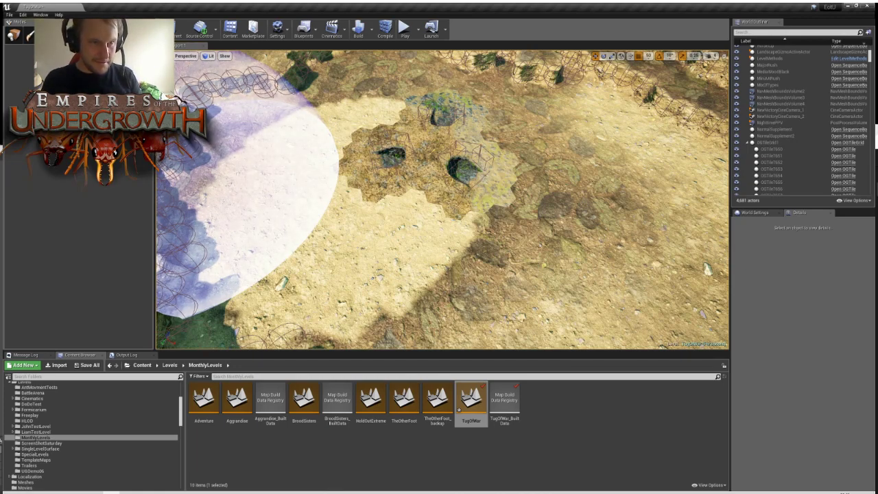
mouse_move(196, 128)
left_mouse_down()
mouse_move(334, 199)
mouse_move(382, 147)
mouse_move(378, 119)
left_mouse_up()
mouse_move(318, 253)
right_mouse_down()
mouse_move(343, 247)
mouse_move(350, 256)
mouse_move(318, 252)
right_mouse_up()
mouse_move(550, 227)
right_mouse_down()
mouse_move(550, 245)
mouse_move(539, 240)
right_mouse_up()
Select the tunnel exit on the repainted ground and replace its Mesh and ClosedMesh materials with the sandy tunnel material
left_click(14, 34)
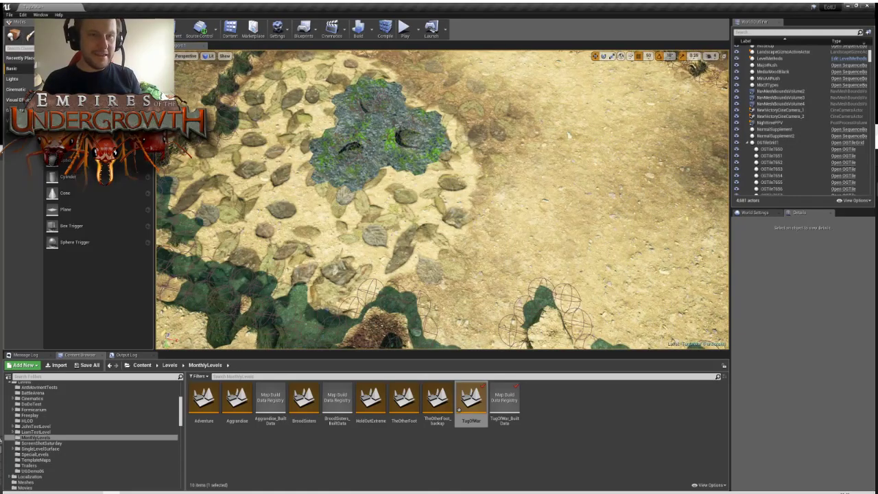
right_click_drag(371, 157, 398, 152)
mouse_move(346, 179)
right_mouse_down()
mouse_move(325, 196)
mouse_move(346, 180)
right_mouse_up()
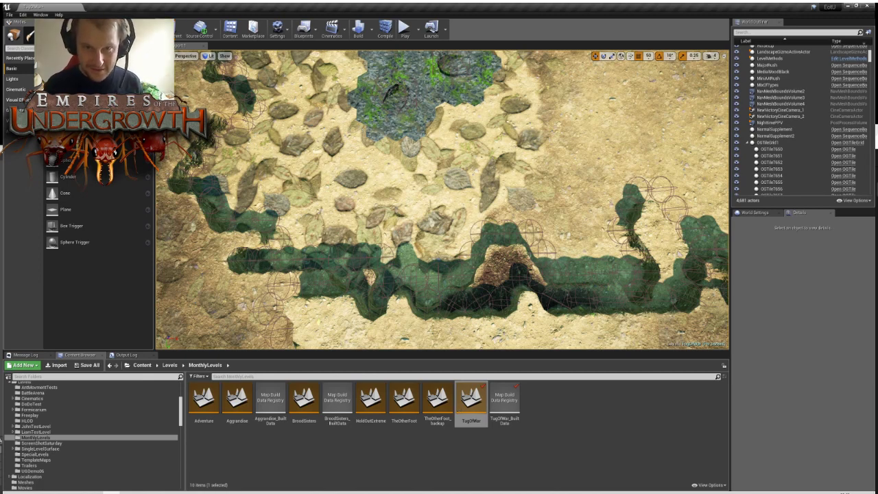
left_click(440, 93)
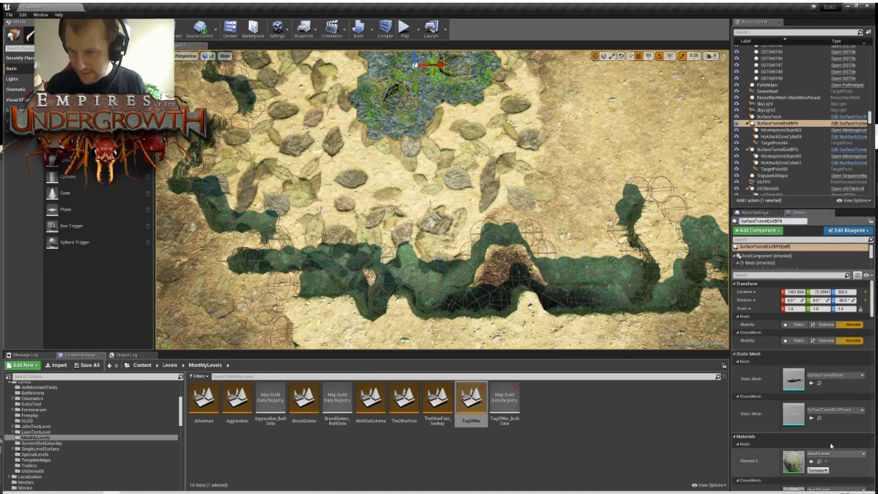
scroll(777, 392, "down", 5)
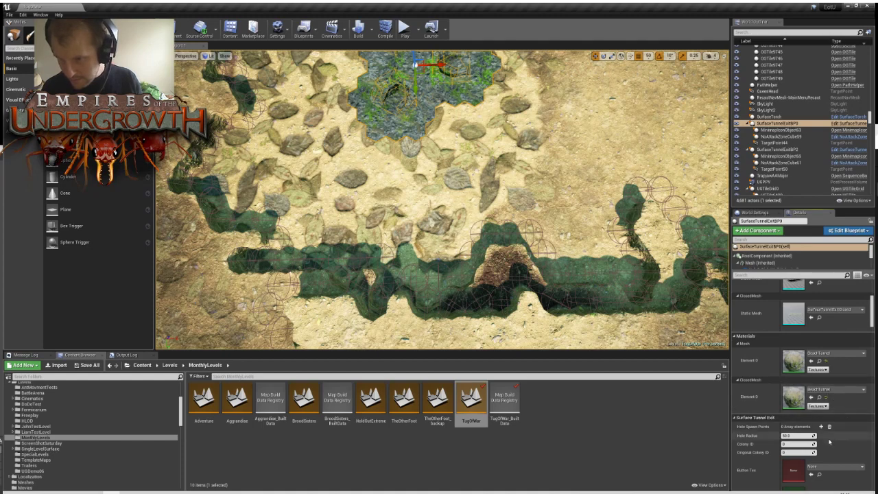
scroll(757, 418, "down", 1)
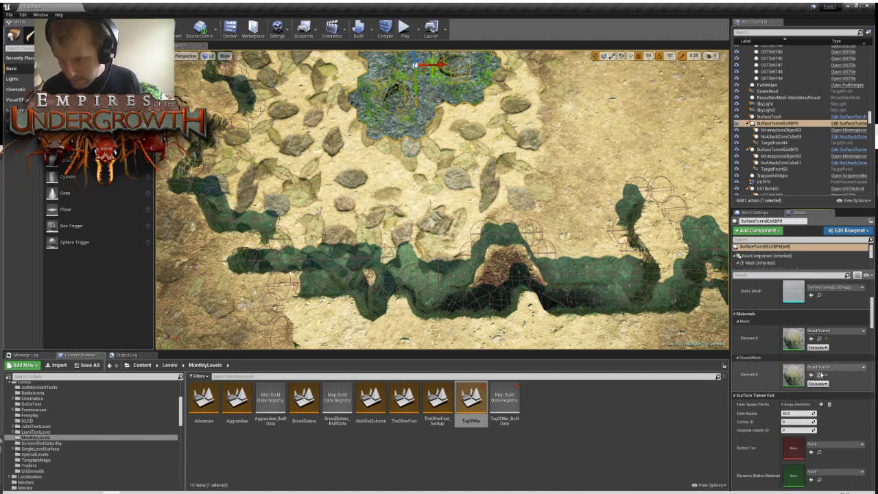
scroll(780, 395, "down", 1)
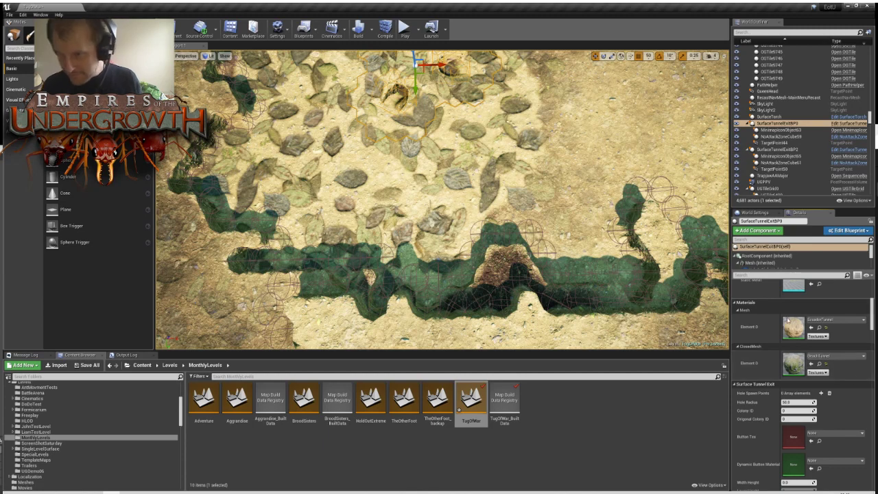
left_click(797, 274)
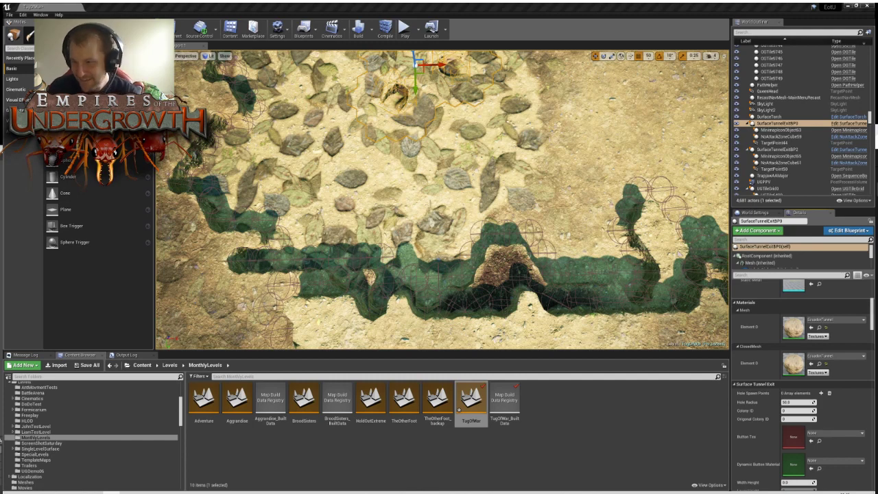
Paint dark leafy patches beside the recoloured tunnel exit, along the walls and on the outer ground near the arena's corners
right_click_drag(442, 199, 497, 192)
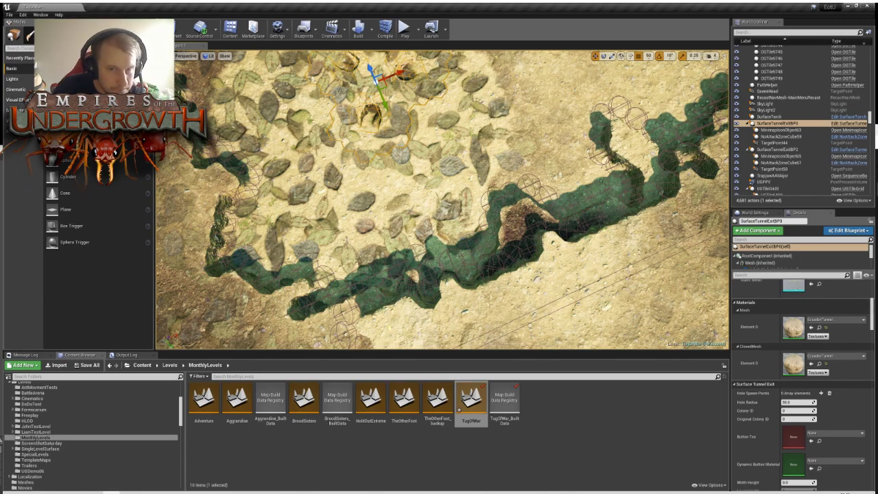
right_click_drag(442, 199, 391, 173)
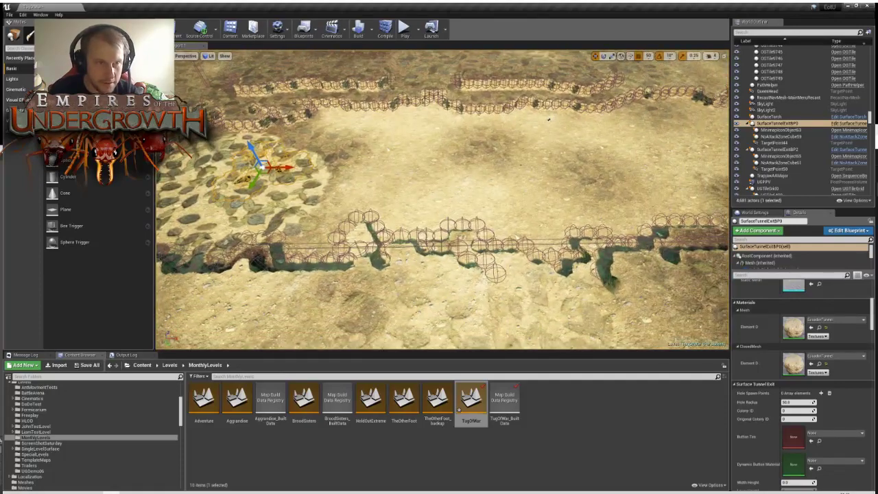
left_click(64, 34)
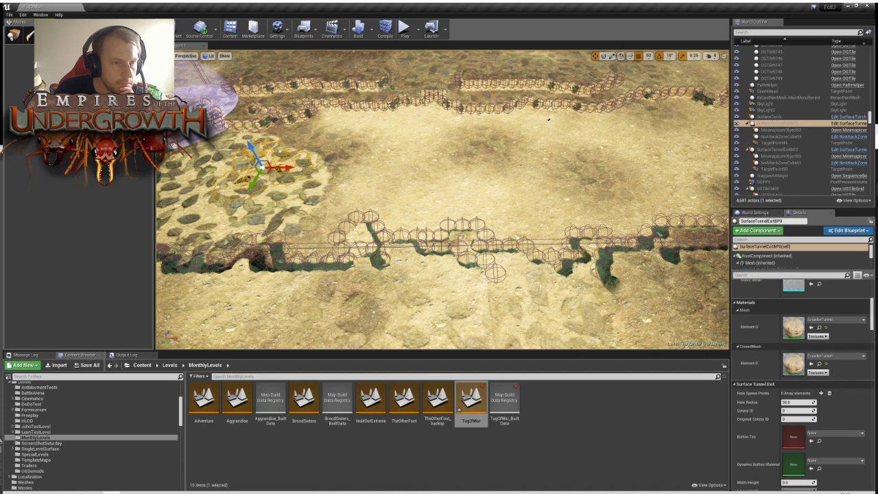
left_click(248, 184)
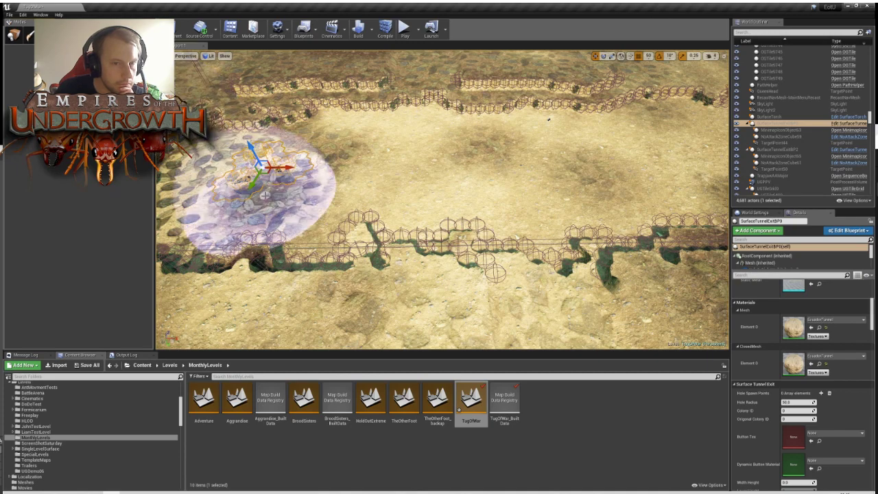
right_click_drag(443, 213, 323, 225)
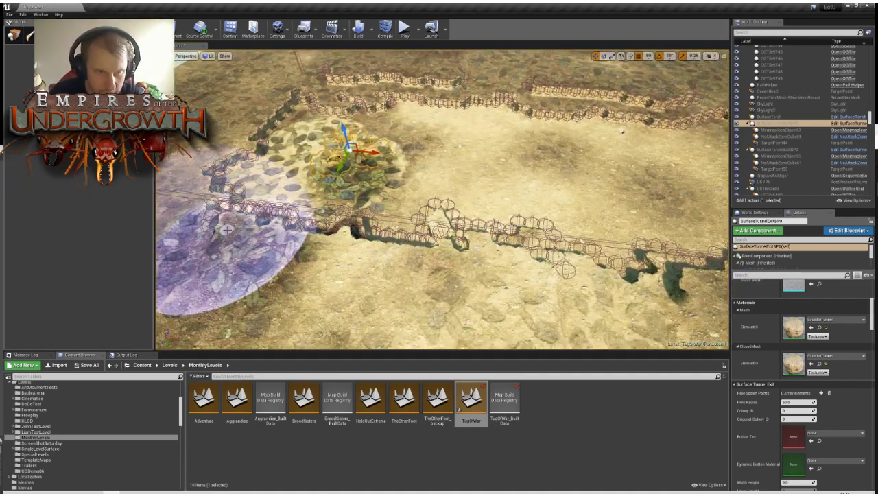
mouse_move(572, 225)
right_mouse_down()
mouse_move(480, 206)
mouse_move(597, 147)
mouse_move(466, 172)
mouse_move(480, 171)
right_mouse_up()
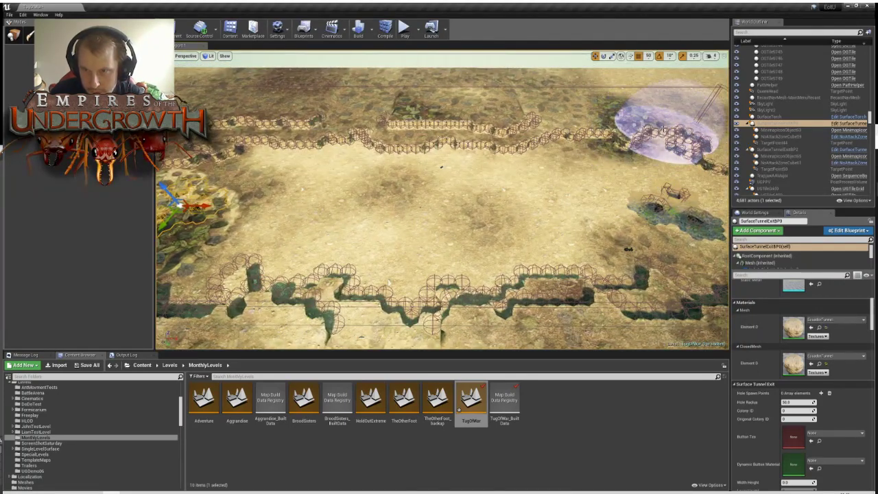
mouse_move(714, 154)
right_mouse_down()
mouse_move(638, 160)
mouse_move(666, 157)
right_mouse_up()
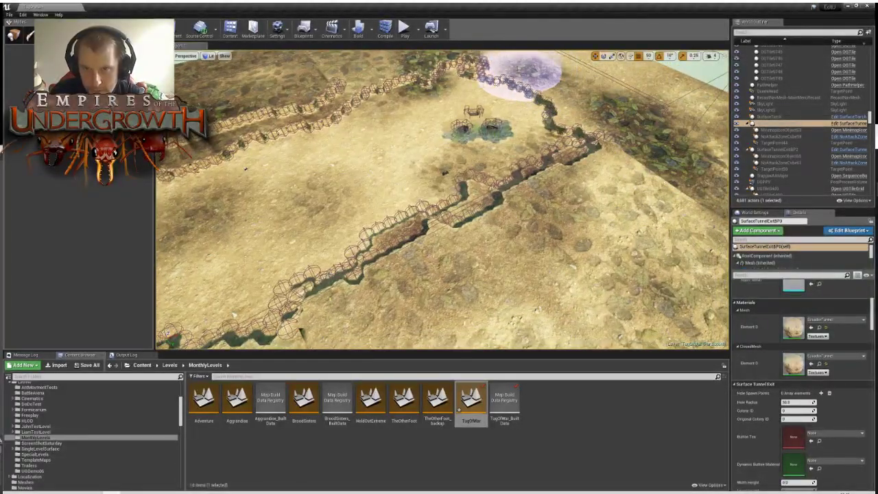
right_click_drag(519, 265, 410, 214)
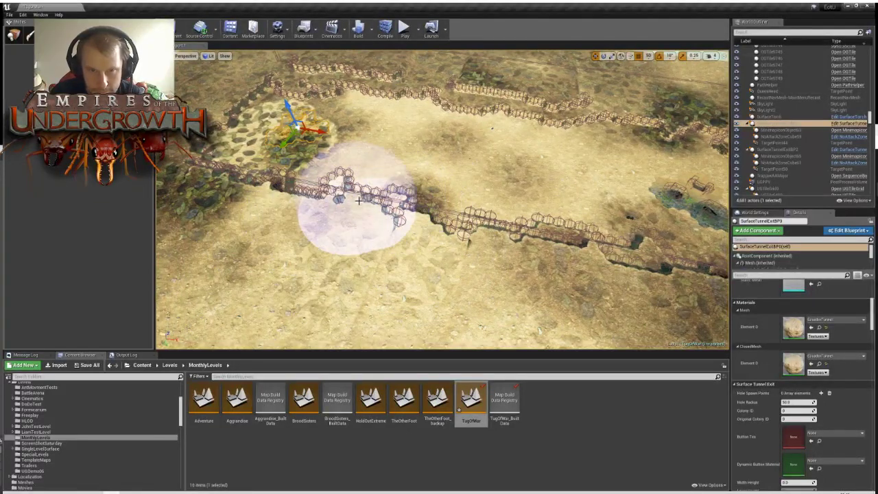
Paint leafy and bright green mossy patches on the sand outside the near long wall
left_click(254, 308)
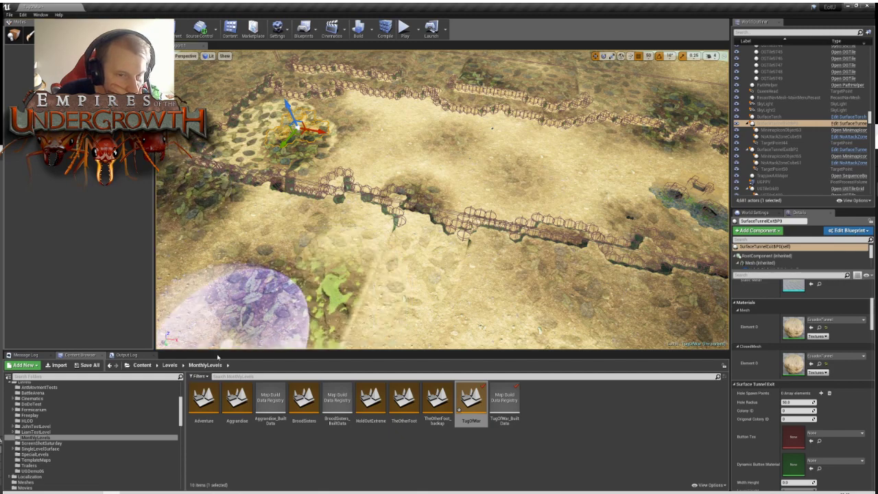
mouse_move(411, 294)
right_mouse_down()
mouse_move(432, 343)
mouse_move(378, 308)
right_mouse_up()
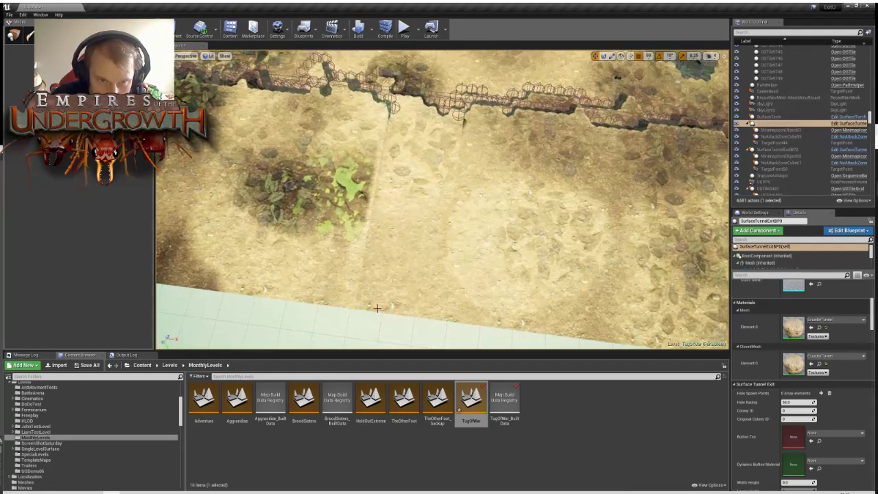
left_click(352, 262)
left_click(432, 180)
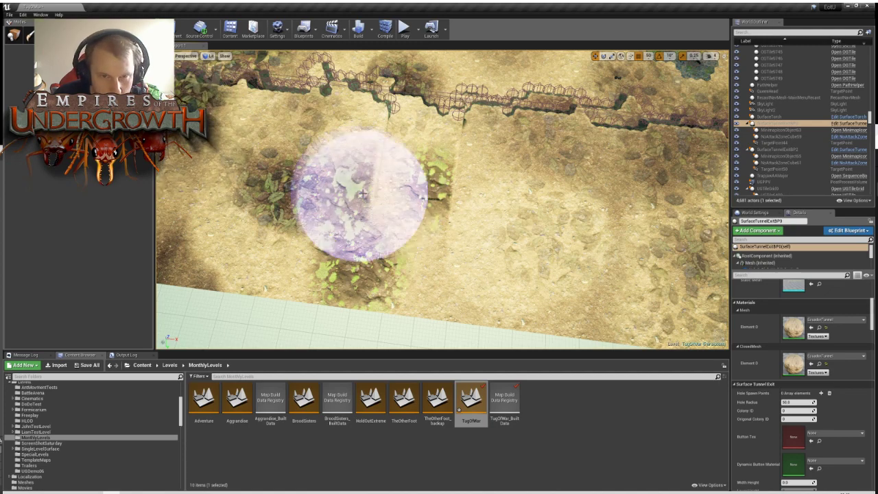
Enlarge the viewport by shrinking the content browser and the outliner and details area
mouse_move(155, 216)
left_mouse_down()
mouse_move(210, 209)
mouse_move(161, 209)
left_mouse_up()
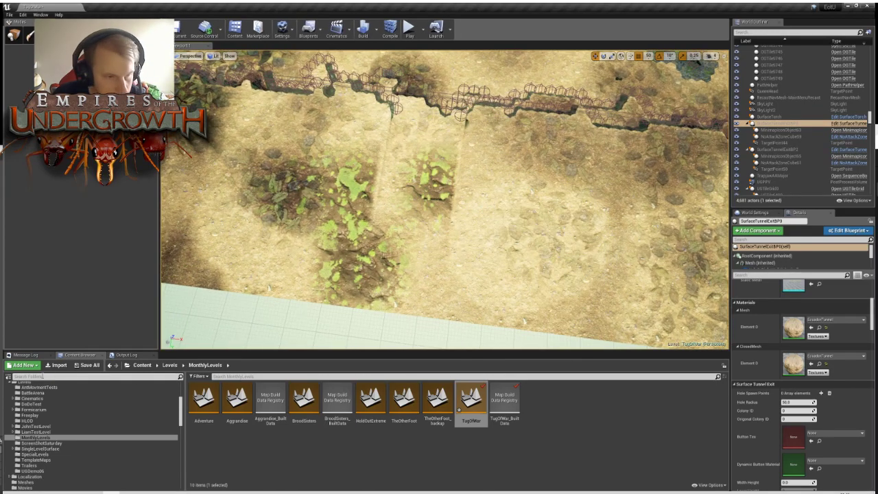
mouse_move(271, 351)
left_mouse_down()
mouse_move(283, 450)
mouse_move(283, 442)
left_mouse_up()
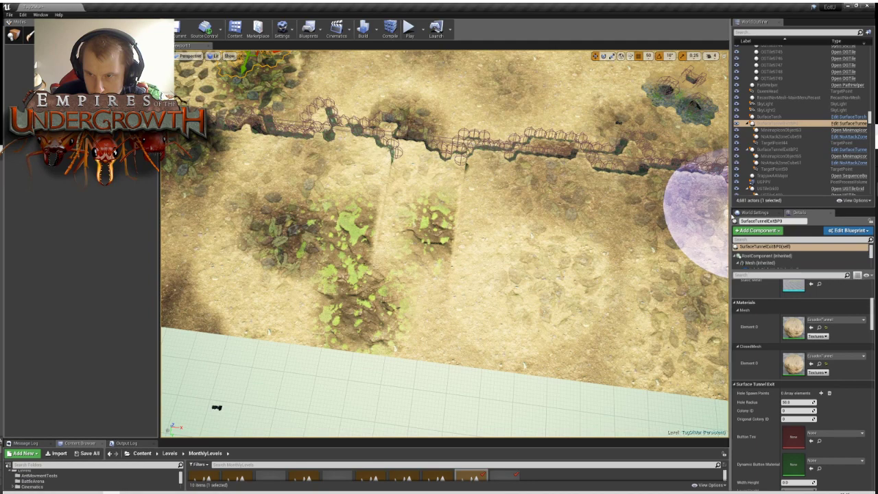
left_click_drag(731, 218, 835, 219)
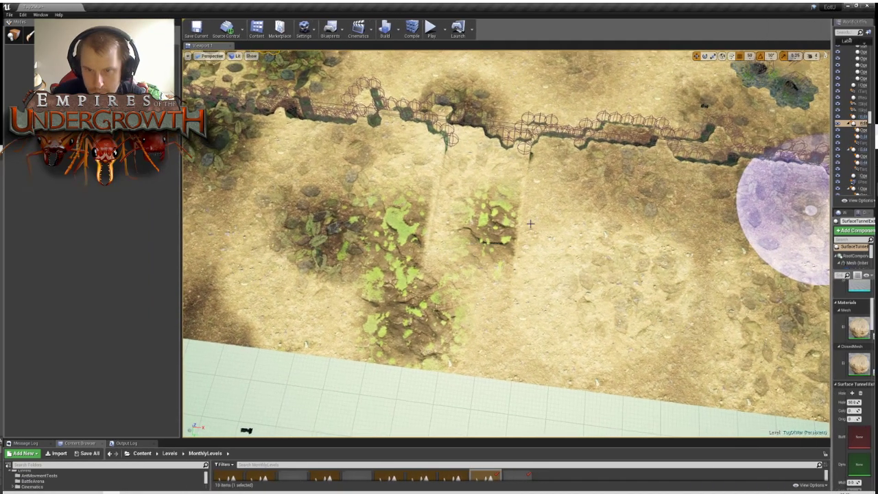
Add more green mossy and leafy patches inside the near wall, outside its corner and around the recoloured tunnel exit
right_click_drag(560, 280, 486, 289)
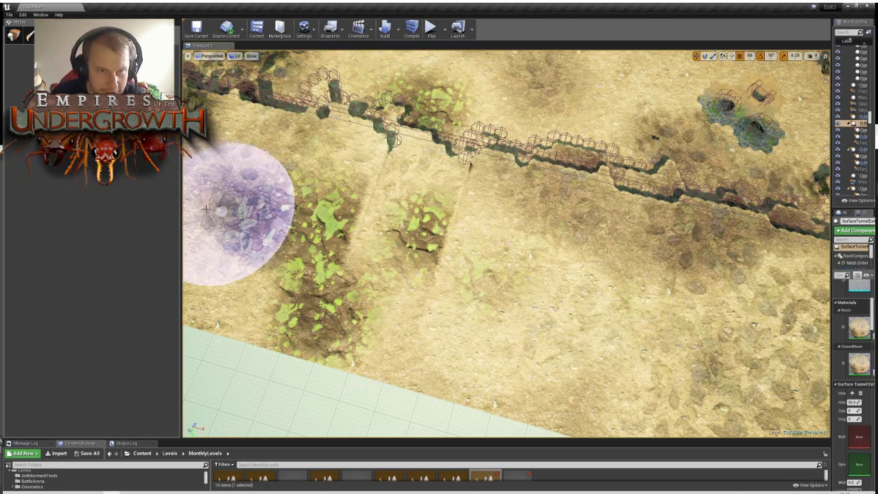
mouse_move(226, 236)
right_mouse_down()
mouse_move(257, 236)
mouse_move(251, 192)
right_mouse_up()
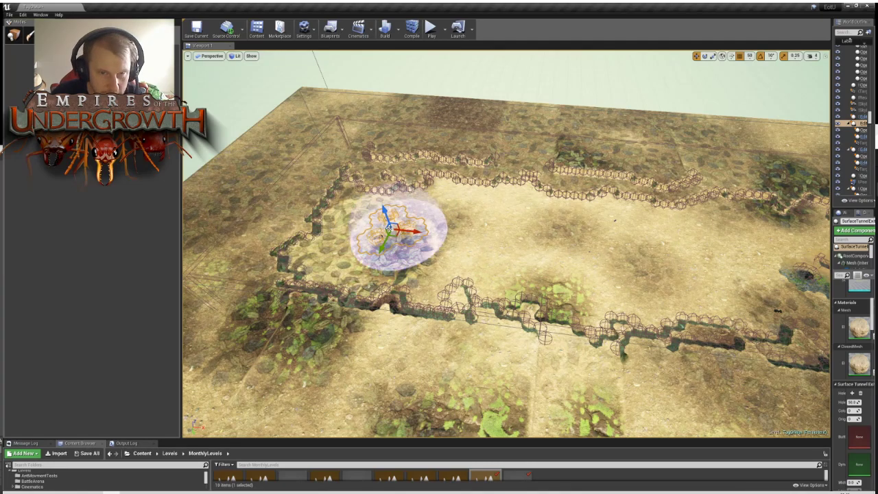
mouse_move(392, 224)
left_mouse_down()
mouse_move(314, 222)
mouse_move(333, 251)
left_mouse_up()
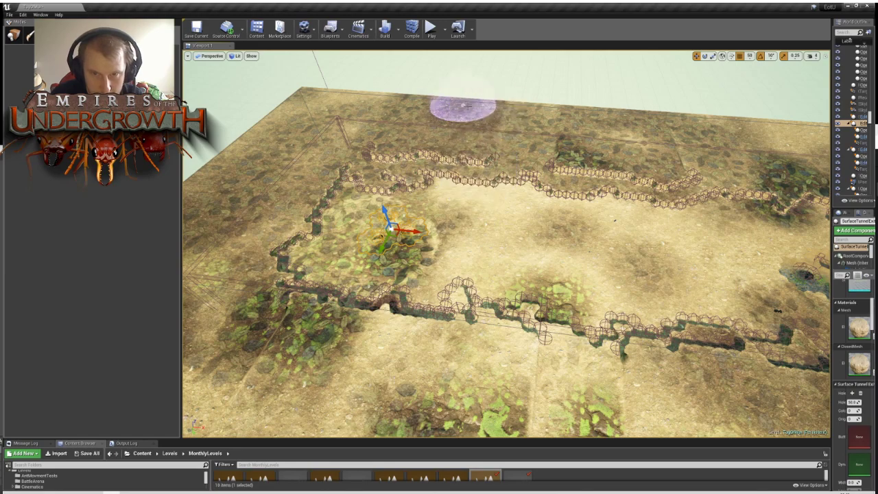
Paint light mossy and stony patches on the sand outside the near long wall and beside the other tunnel exit
right_click_drag(700, 205, 574, 282)
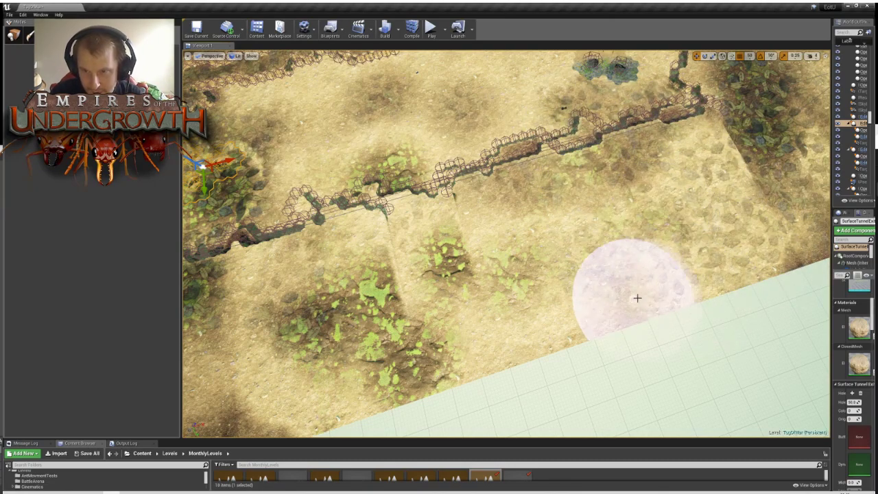
mouse_move(652, 279)
right_mouse_down()
mouse_move(614, 247)
mouse_move(559, 236)
mouse_move(583, 196)
right_mouse_up()
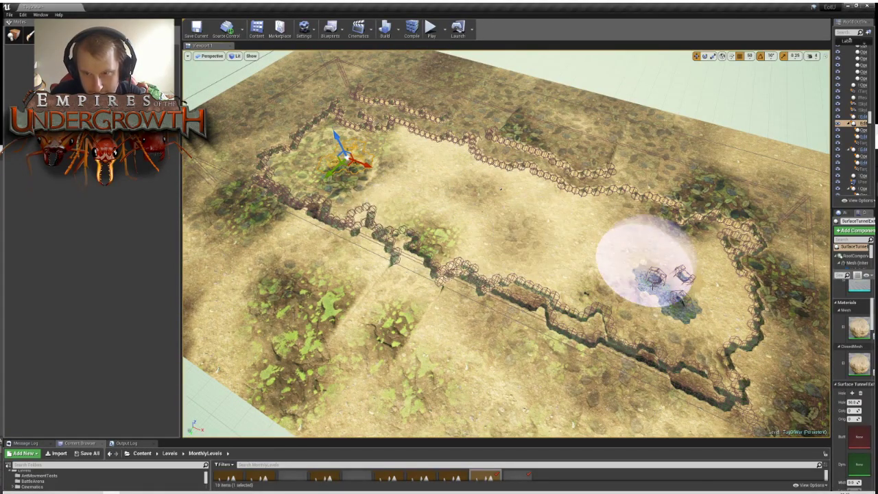
right_click_drag(627, 293, 666, 333)
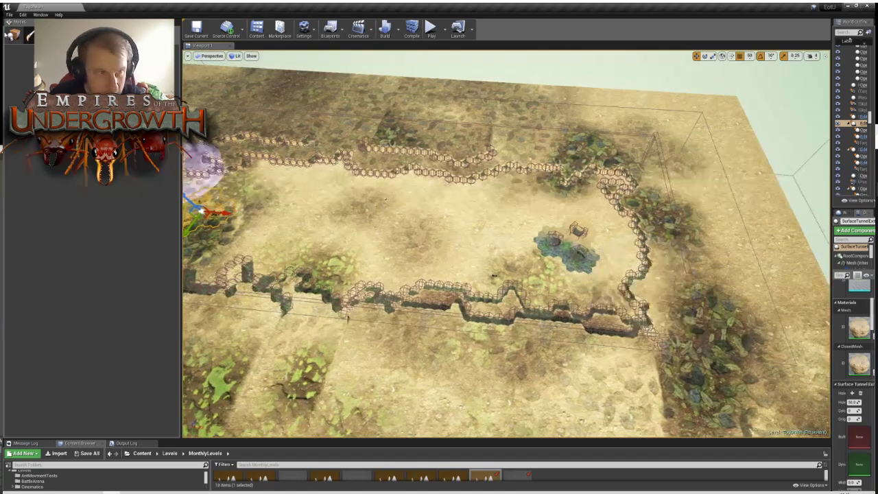
Widen the details area and assign the sandy EcuadorTunnel material to both Mesh and ClosedMesh of the SurfaceTunnelExitBP2 tunnel exit
left_click(13, 34)
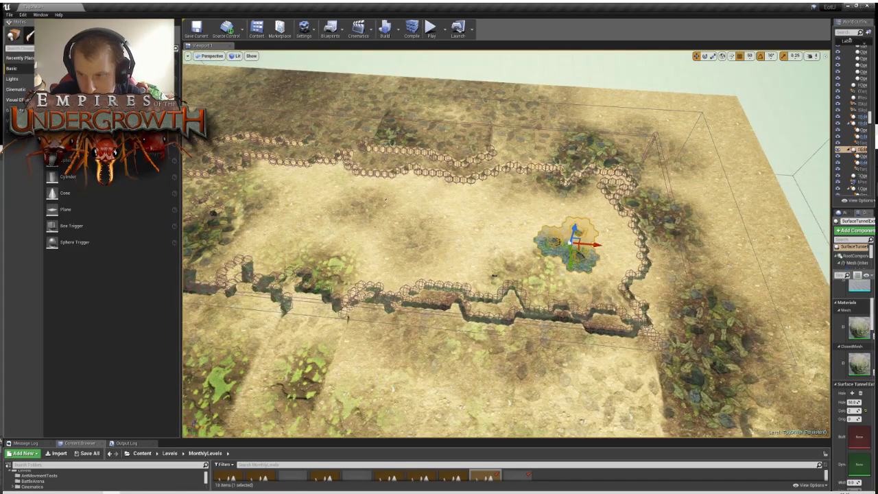
left_click_drag(832, 275, 742, 274)
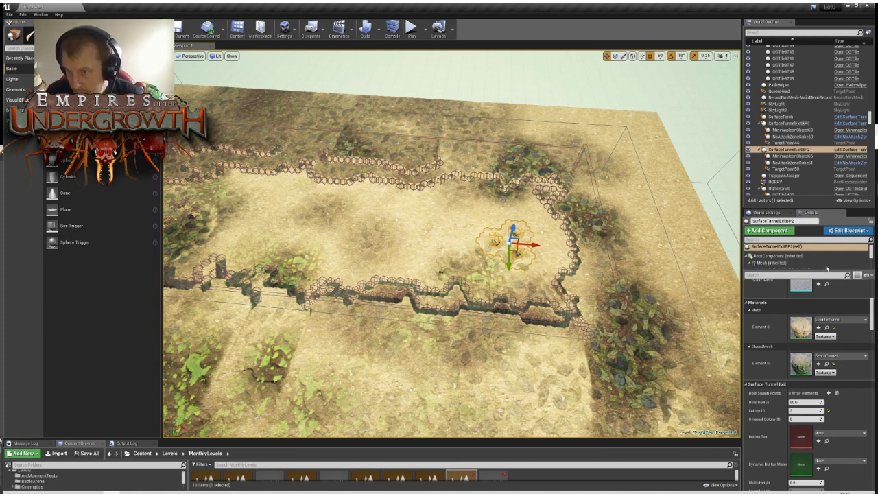
right_click_drag(618, 281, 415, 227)
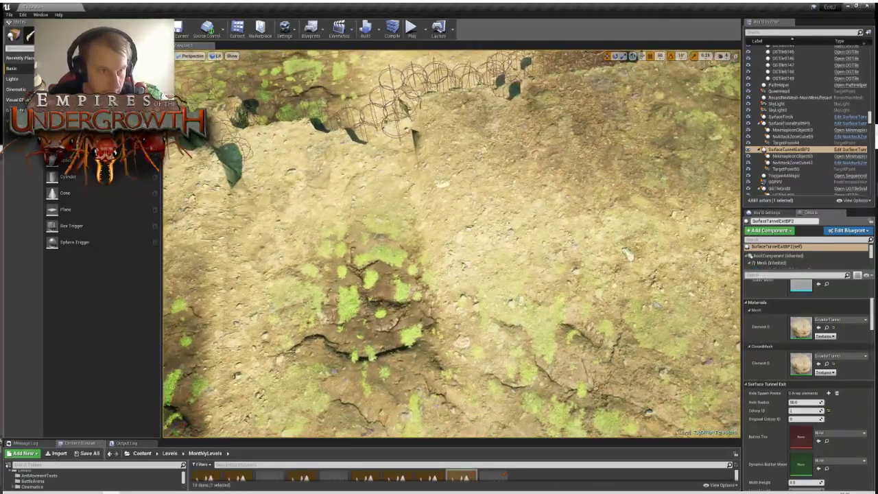
Resume landscape painting and extend the green mossy patches over the outer ground along the near long wall
left_click(64, 35)
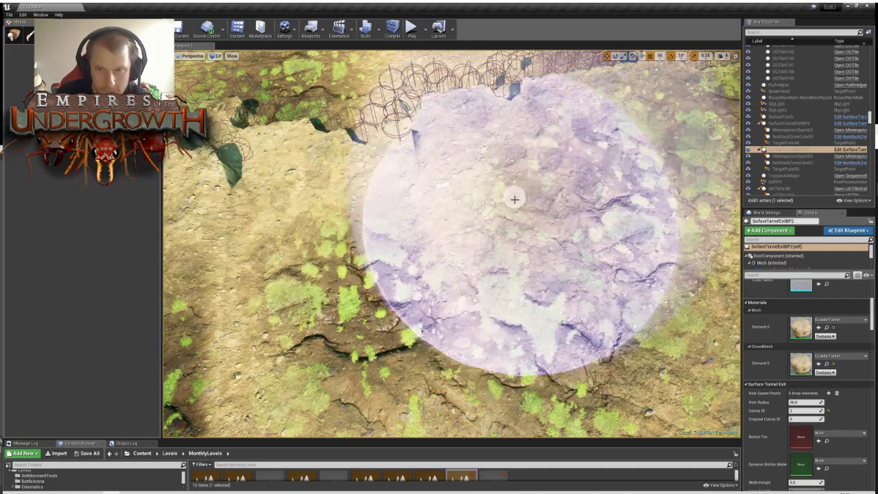
mouse_move(617, 310)
right_mouse_down()
mouse_move(658, 234)
mouse_move(614, 245)
mouse_move(590, 233)
right_mouse_up()
mouse_move(440, 268)
right_mouse_down()
mouse_move(247, 190)
mouse_move(192, 183)
mouse_move(215, 160)
mouse_move(310, 162)
right_mouse_up()
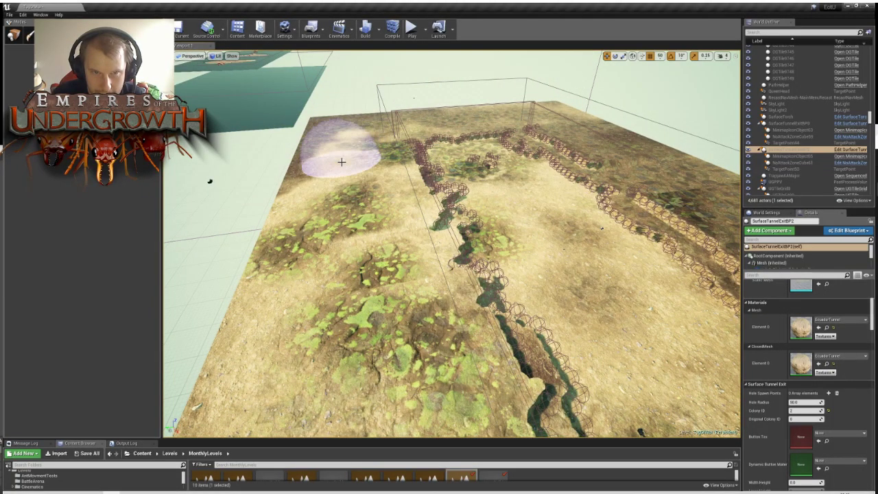
mouse_move(388, 133)
right_mouse_down()
mouse_move(380, 105)
mouse_move(308, 120)
mouse_move(288, 158)
mouse_move(456, 214)
right_mouse_up()
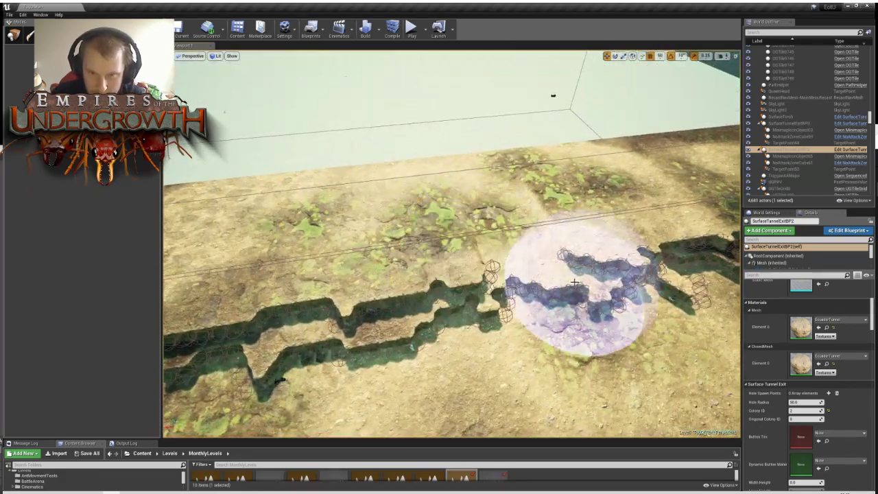
mouse_move(574, 281)
right_mouse_down()
mouse_move(666, 332)
mouse_move(616, 261)
right_mouse_up()
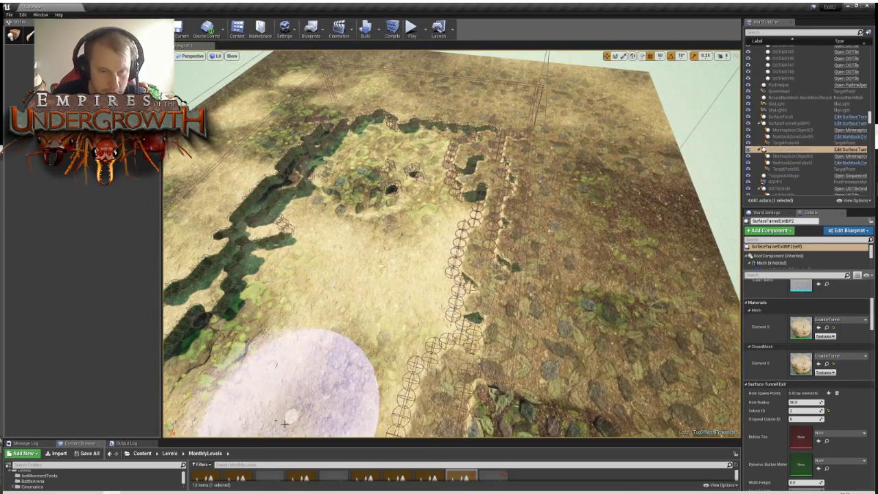
Replace the dark leafy patch around the first tunnel exit with moss and stones, blend the surrounding arena floor, and leave landscape painting
mouse_move(538, 284)
right_mouse_down()
mouse_move(538, 213)
mouse_move(504, 236)
mouse_move(484, 237)
right_mouse_up()
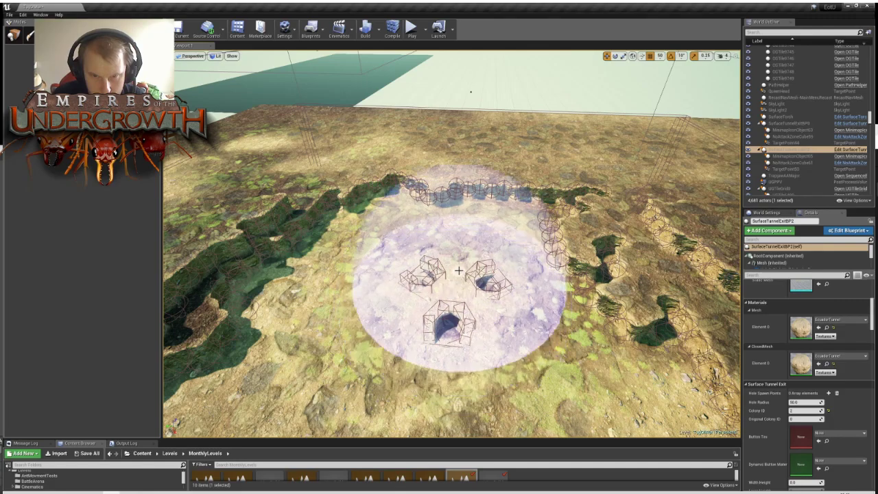
mouse_move(590, 335)
right_mouse_down()
mouse_move(666, 336)
mouse_move(490, 323)
mouse_move(542, 322)
mouse_move(535, 302)
mouse_move(528, 330)
mouse_move(507, 322)
mouse_move(543, 294)
right_mouse_up()
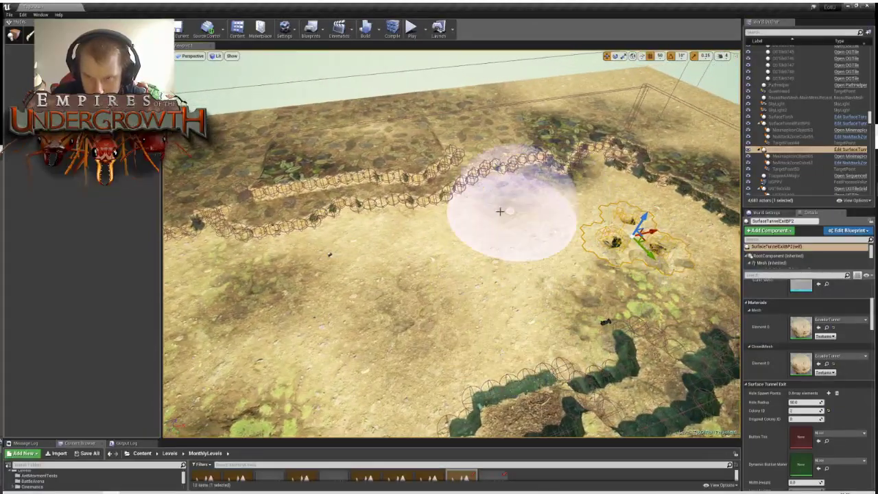
right_click_drag(501, 206, 515, 237)
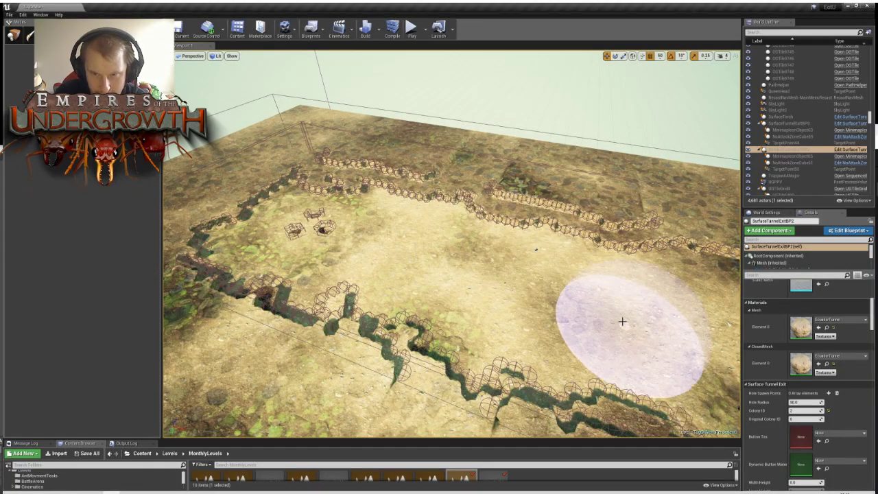
mouse_move(688, 386)
right_mouse_down()
mouse_move(713, 386)
mouse_move(719, 374)
mouse_move(644, 377)
right_mouse_up()
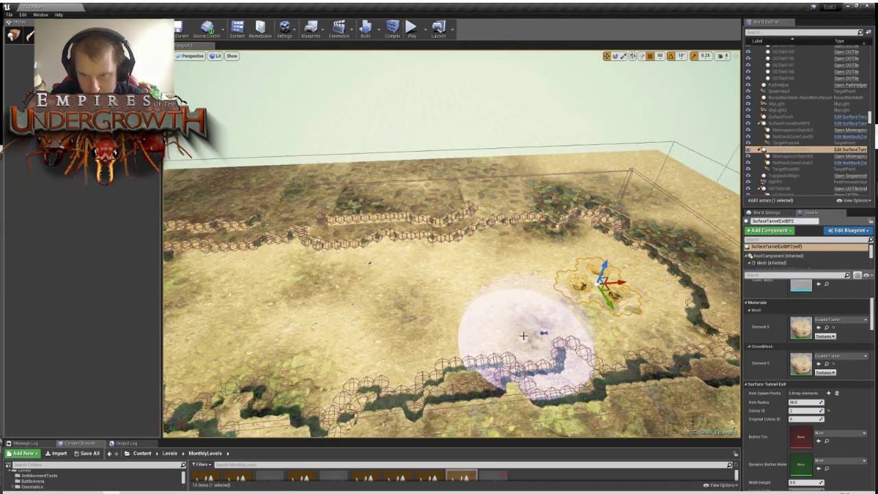
mouse_move(608, 372)
right_mouse_down()
mouse_move(562, 384)
mouse_move(700, 316)
mouse_move(590, 343)
mouse_move(416, 309)
right_mouse_up()
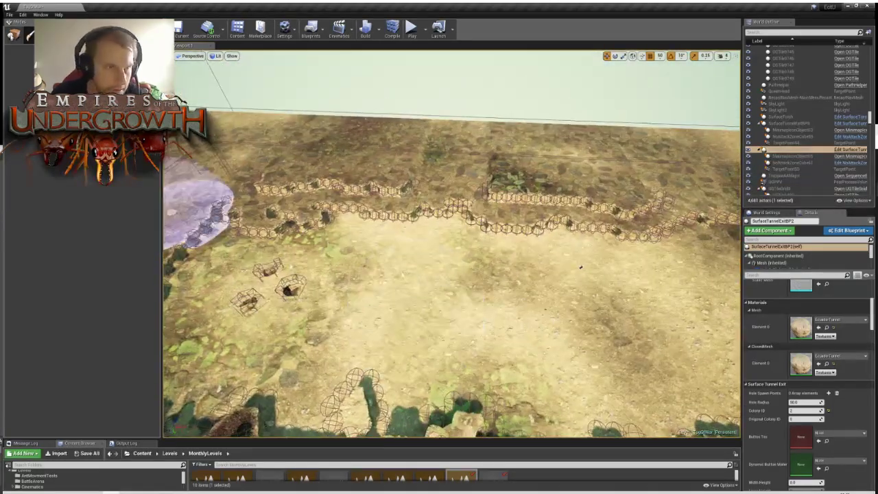
key("shift+1")
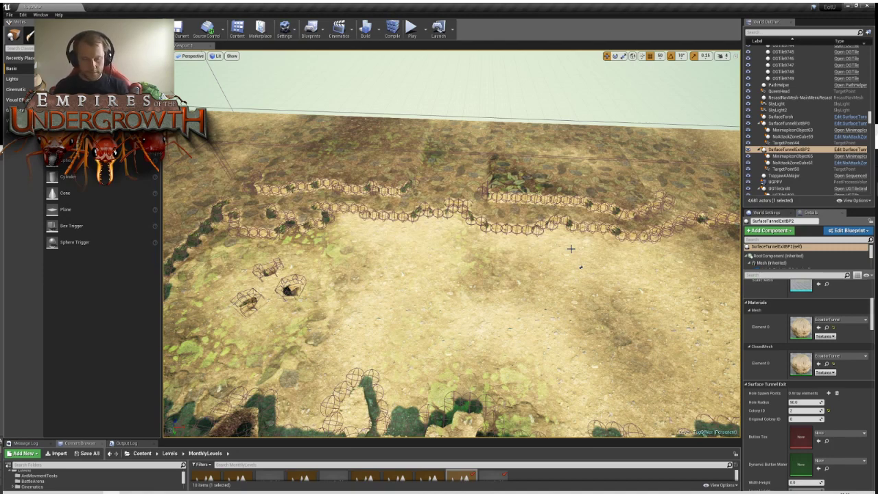
Enlarge the content browser and show the root Content folder, ready for an asset search
right_click_drag(495, 267, 495, 268)
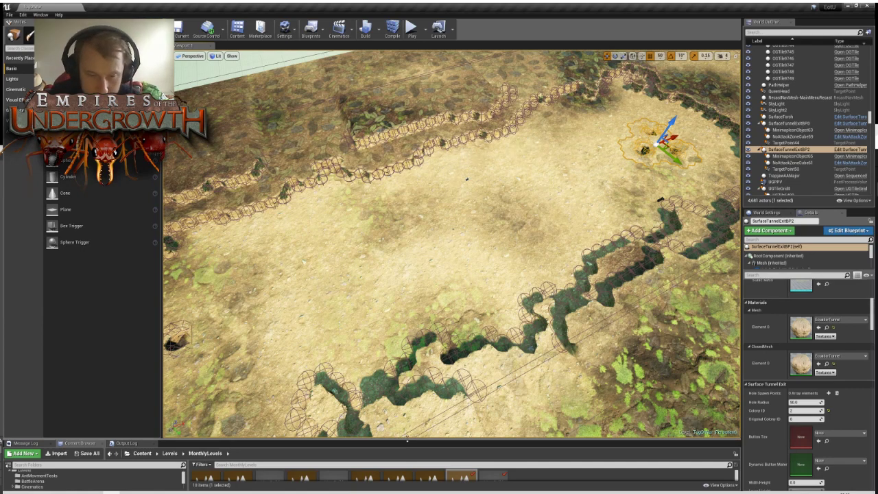
left_click_drag(407, 441, 393, 370)
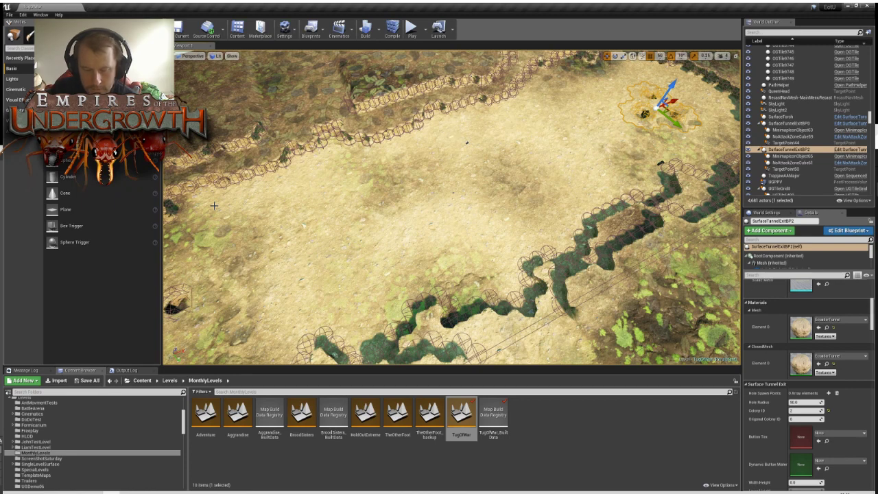
scroll(54, 436, "up", 2)
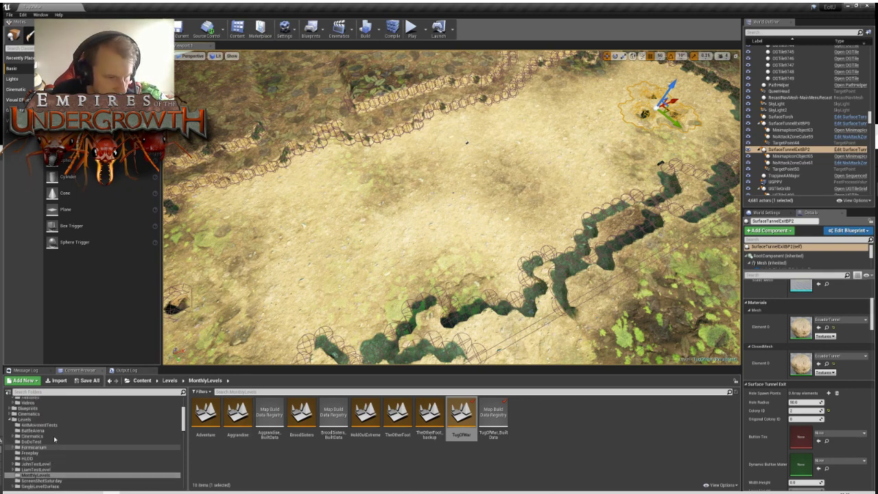
scroll(55, 436, "up", 4)
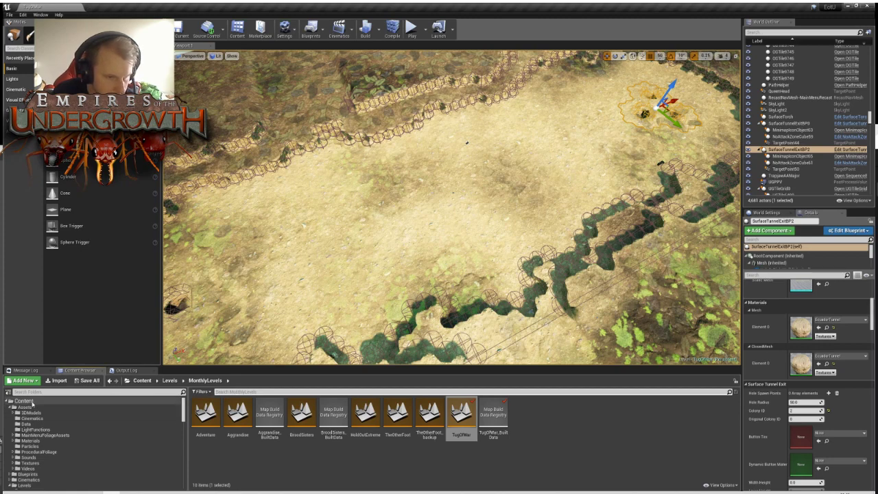
left_click(27, 400)
left_click(231, 391)
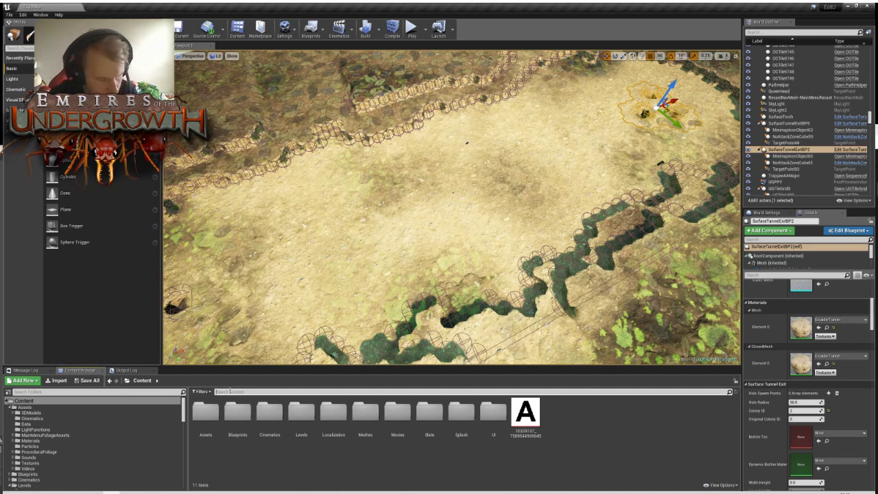
Open the blueprint of the SurfaceTunnelExitBP0 tunnel exit and inspect its PlayerCanEnter and HasBeenOpened variables
right_click_drag(614, 179, 601, 155)
left_click(857, 124)
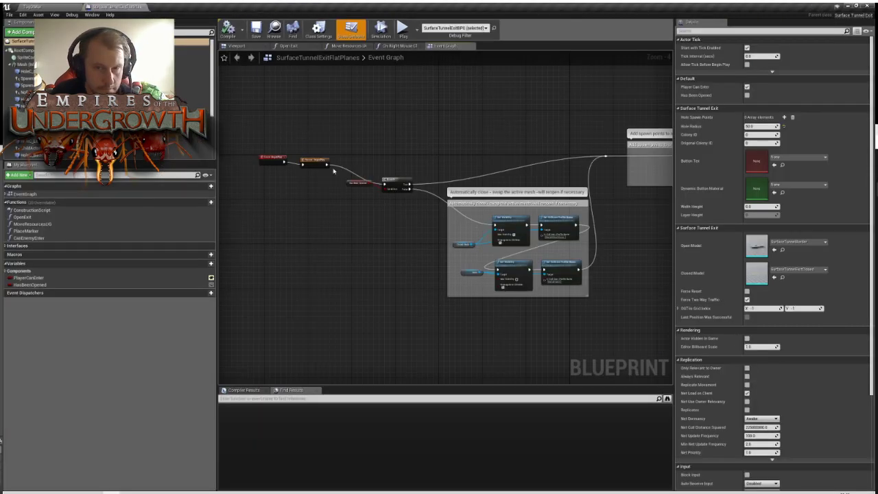
right_click_drag(405, 137, 370, 198)
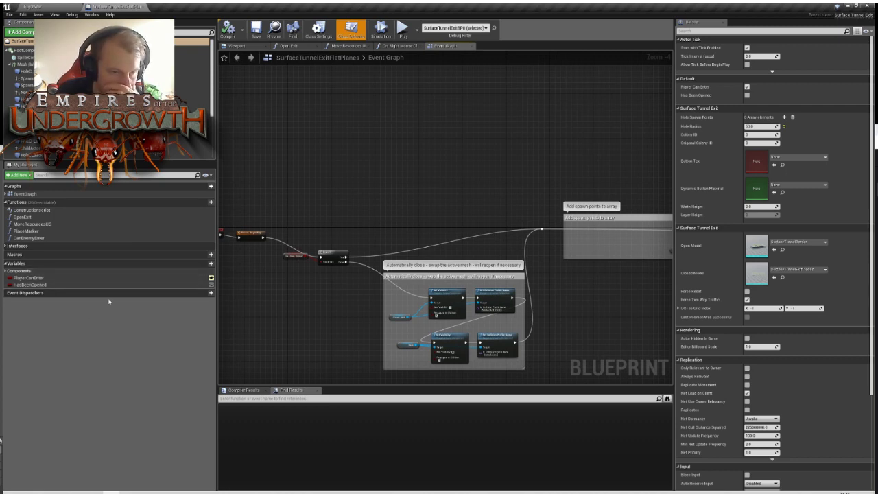
left_click(34, 278)
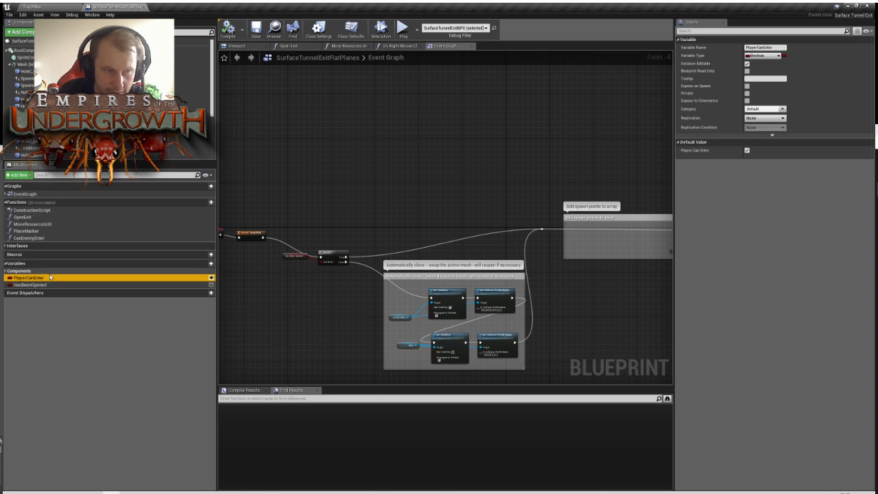
left_click(46, 284)
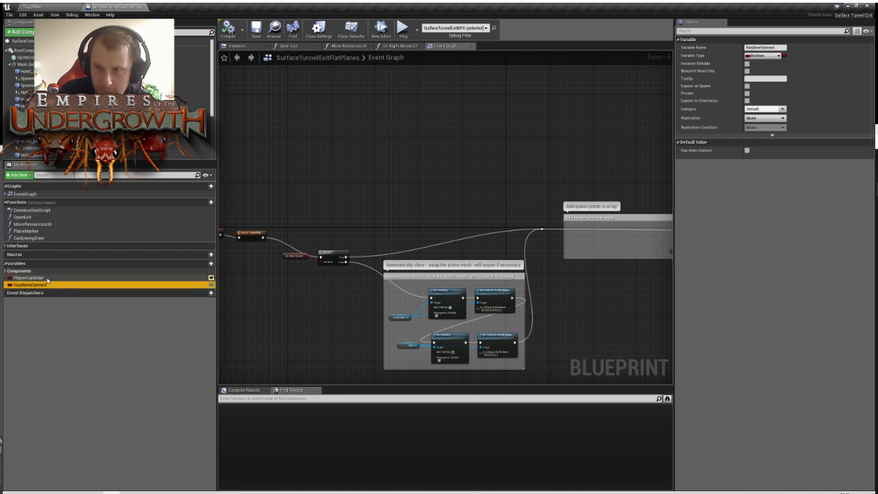
left_click(40, 277)
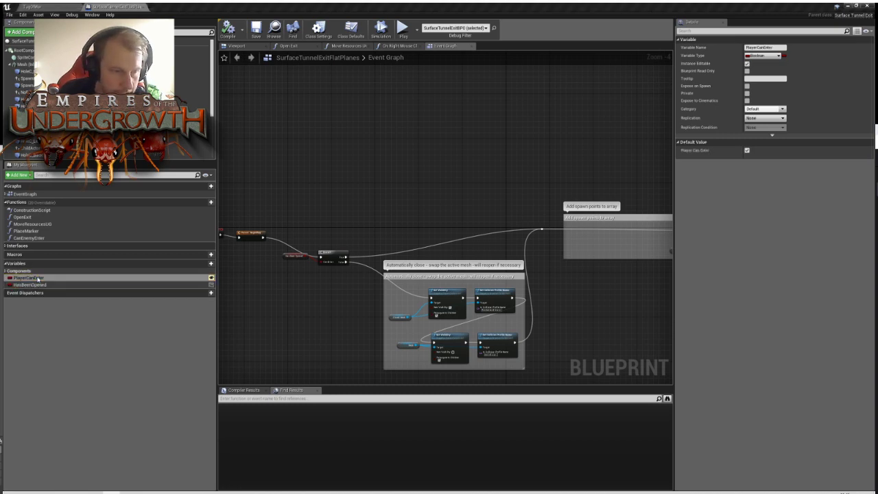
Find the references to PlayerCanEnter and examine how the Place Marker function uses the variable
key("alt+shift+f")
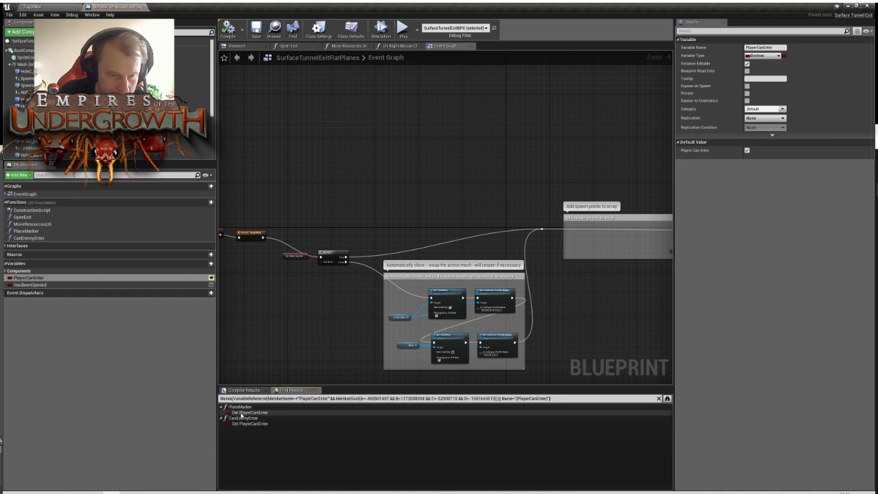
left_click(242, 413)
double_click(243, 412)
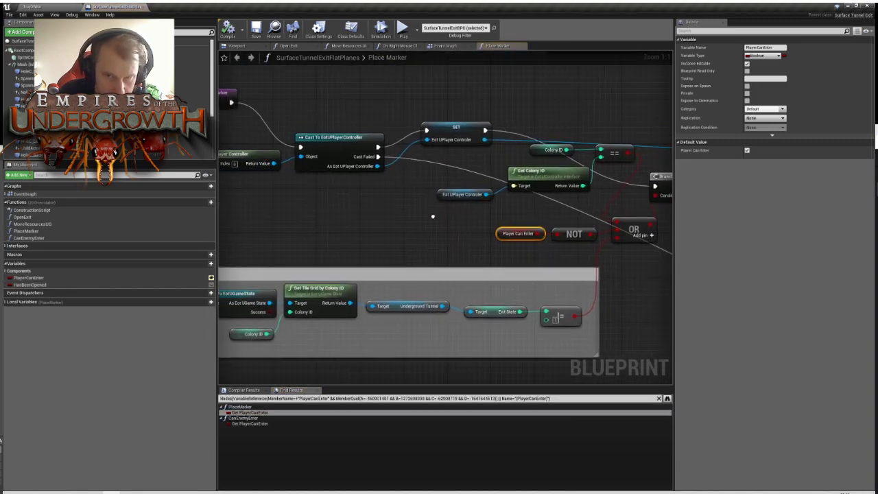
right_click_drag(359, 240, 601, 271)
mouse_move(503, 141)
right_mouse_down()
mouse_move(267, 122)
mouse_move(329, 135)
mouse_move(353, 164)
right_mouse_up()
scroll(309, 114, "down", 4)
scroll(310, 114, "down", 1)
scroll(332, 180, "up", 3)
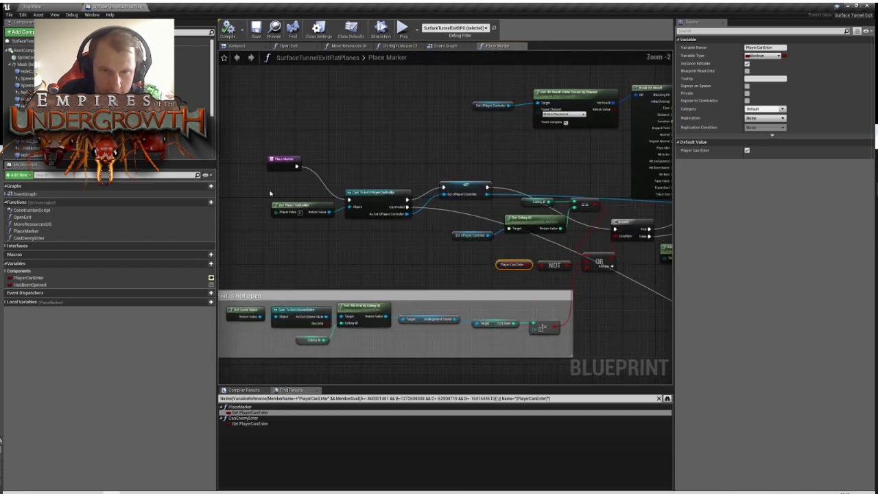
right_click_drag(529, 258, 482, 278)
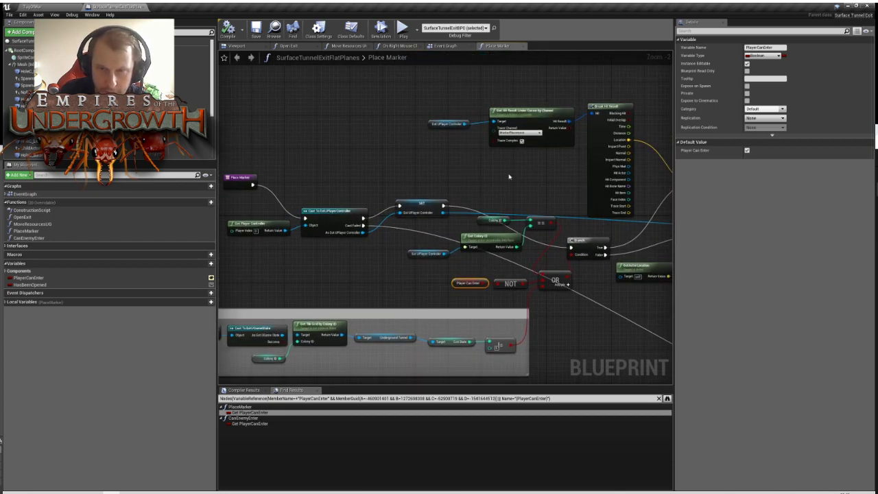
right_click_drag(511, 177, 389, 187)
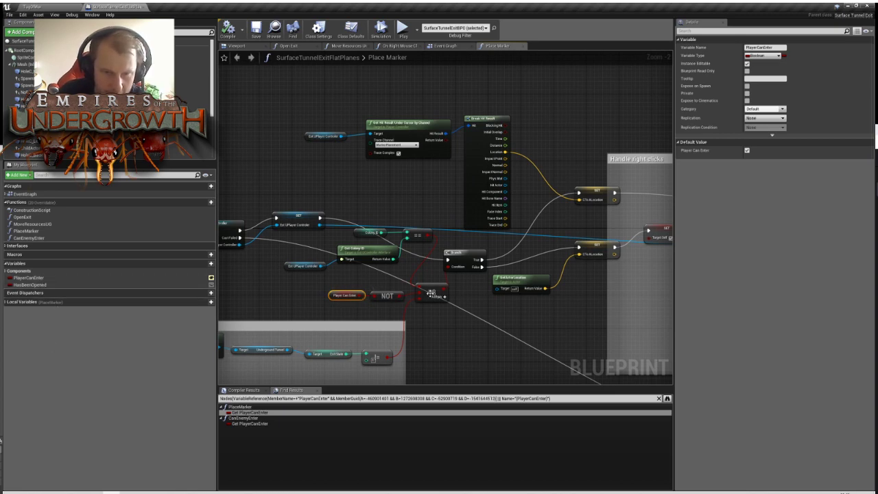
Check PlayerCanEnter on the placed tunnel exit in the level by filtering its details for "player", and return to the blueprint
left_click(211, 279)
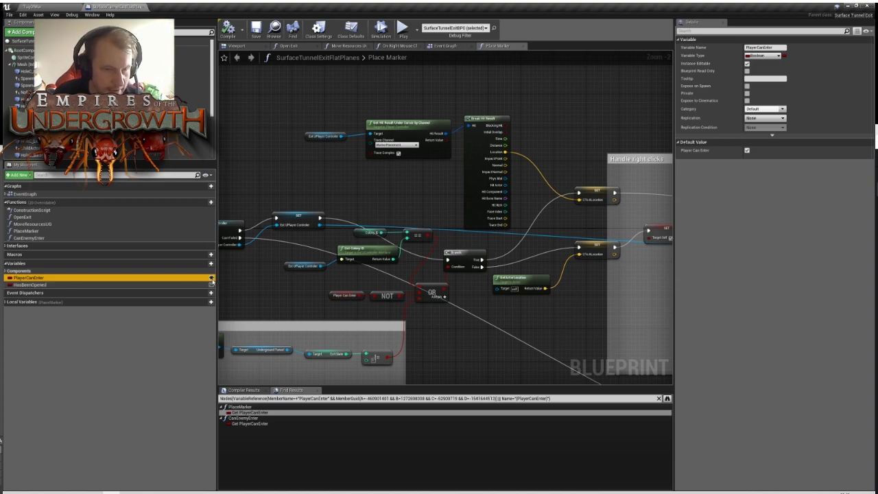
left_click(33, 6)
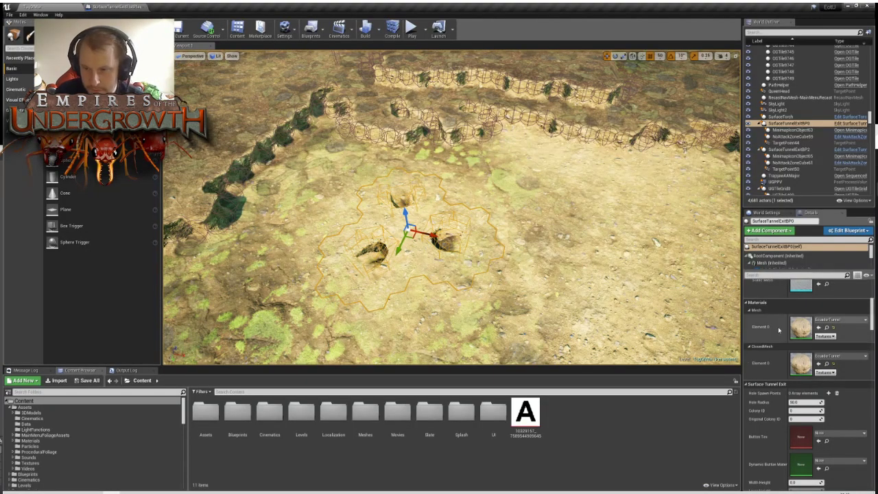
left_click(762, 275)
type("player")
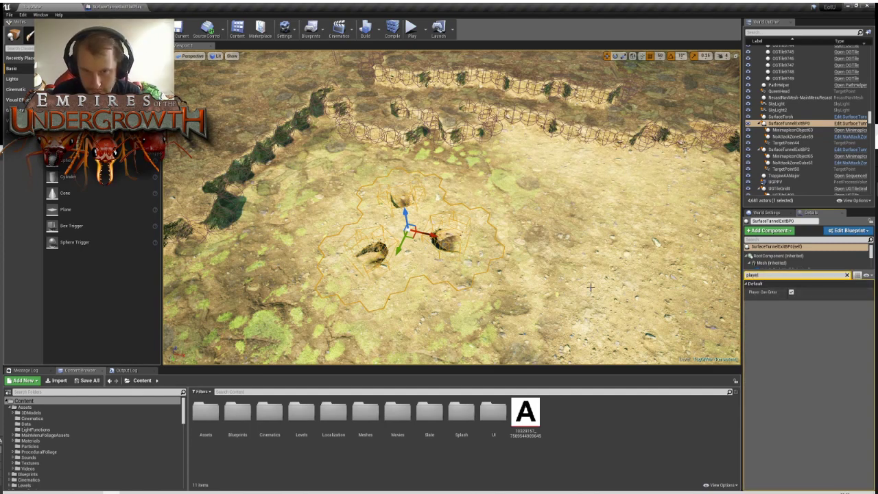
left_click(113, 5)
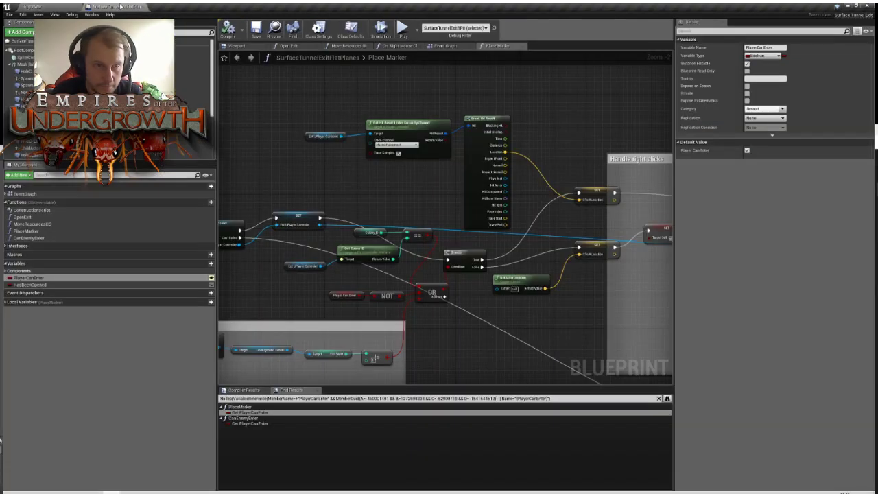
Inspect the PlayerCanEnter variable's default value and replication settings in the tunnel exit blueprint
left_click(41, 278)
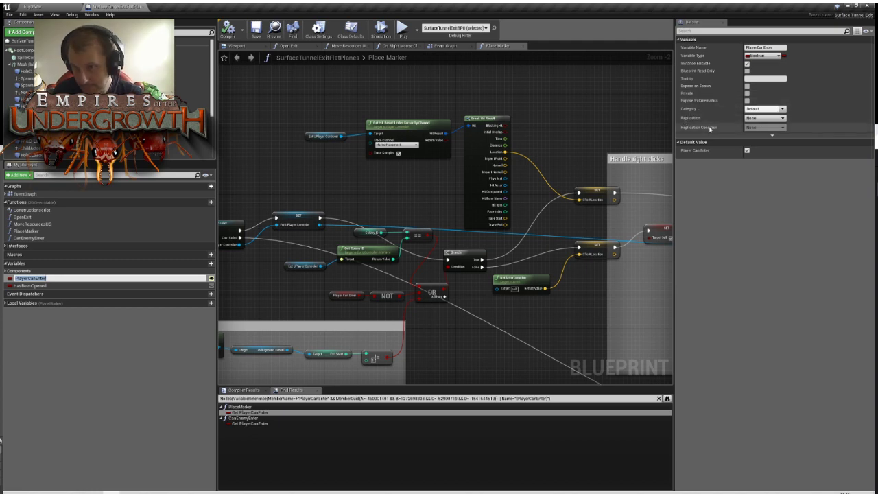
key("Return")
left_click(787, 120)
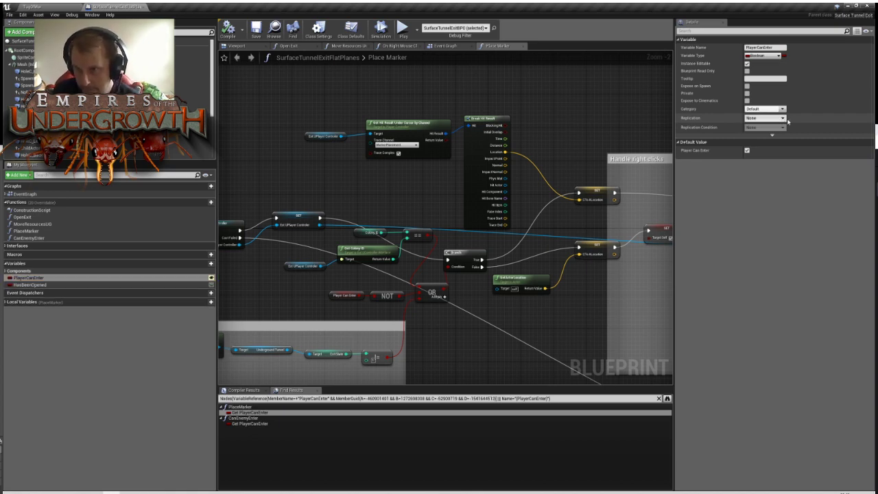
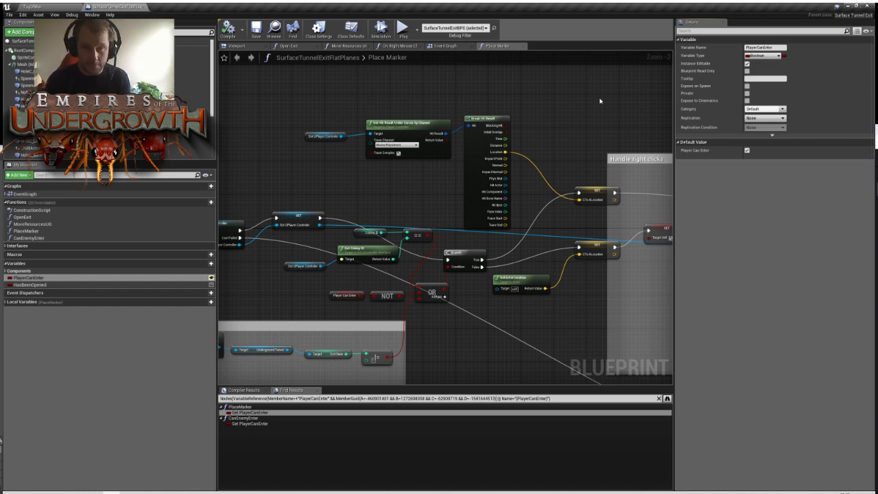
Return to the level and inspect the selected tunnel exit, the underground chamber and the surface around the exit holes
left_click(33, 5)
key("f")
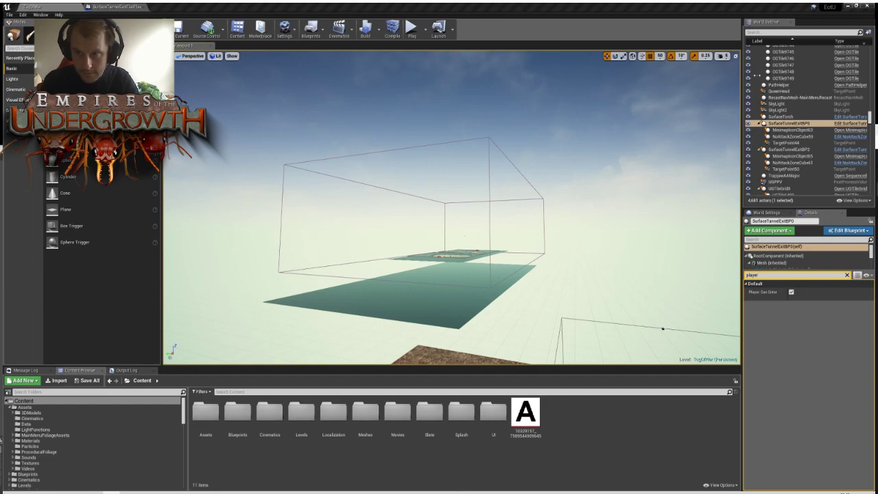
key("w")
right_click_drag(599, 235, 681, 288)
key("w")
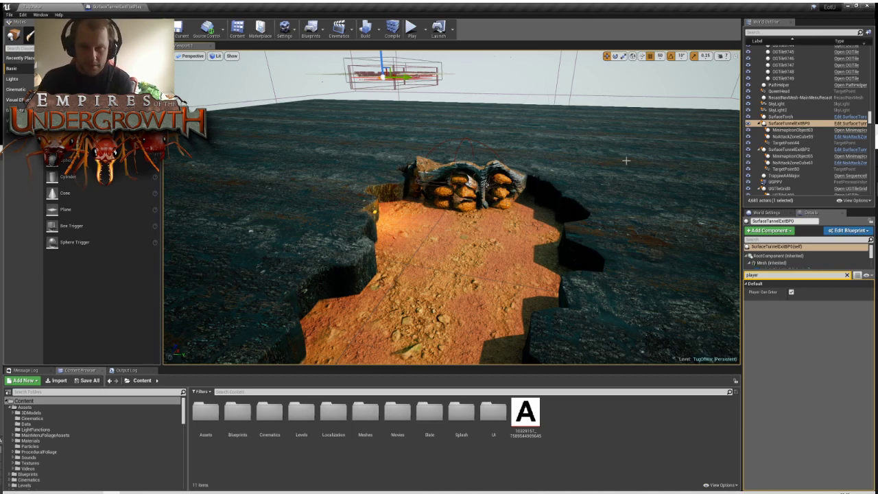
mouse_move(623, 159)
right_mouse_down()
mouse_move(583, 152)
mouse_move(611, 158)
right_mouse_up()
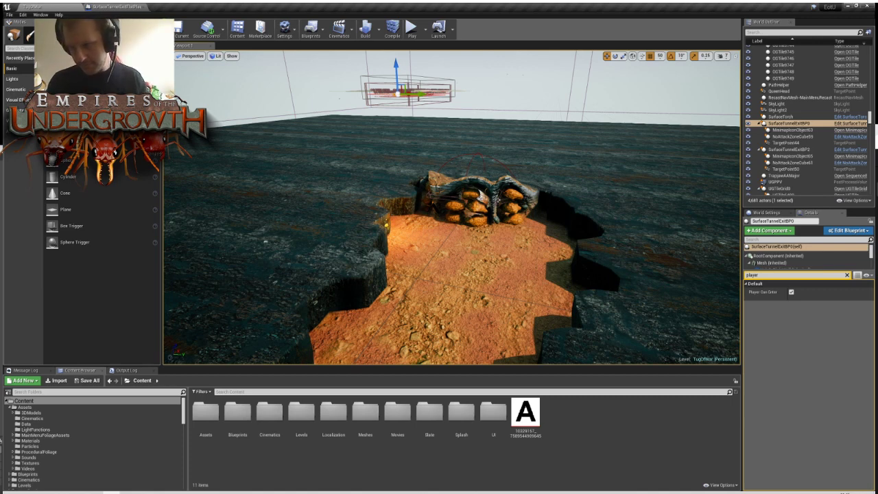
right_click_drag(590, 225, 351, 235)
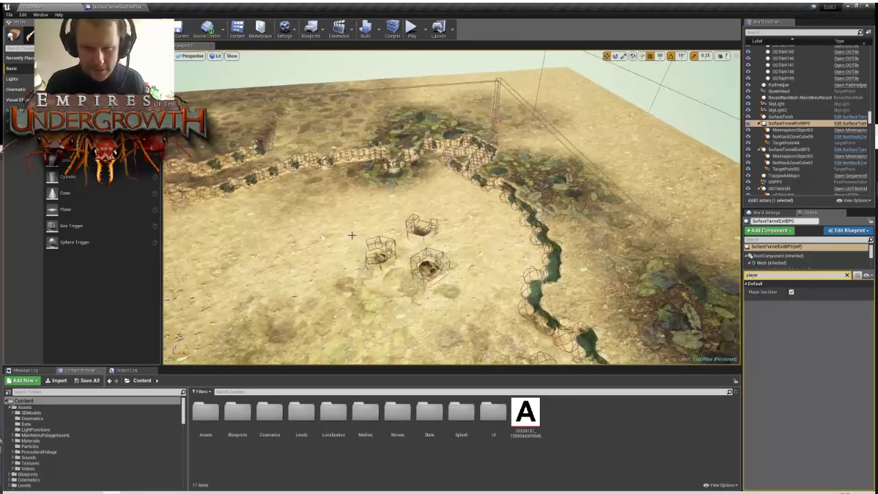
Select the ClosedMesh component of the SurfaceTunnelExitBP2 tunnel exit and filter its details for "vis"
left_click(406, 251)
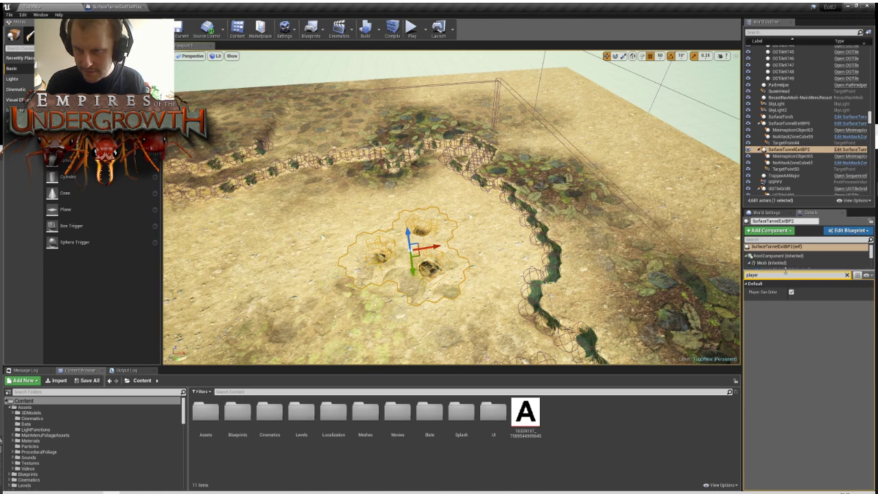
left_click_drag(785, 271, 788, 420)
scroll(800, 333, "down", 1)
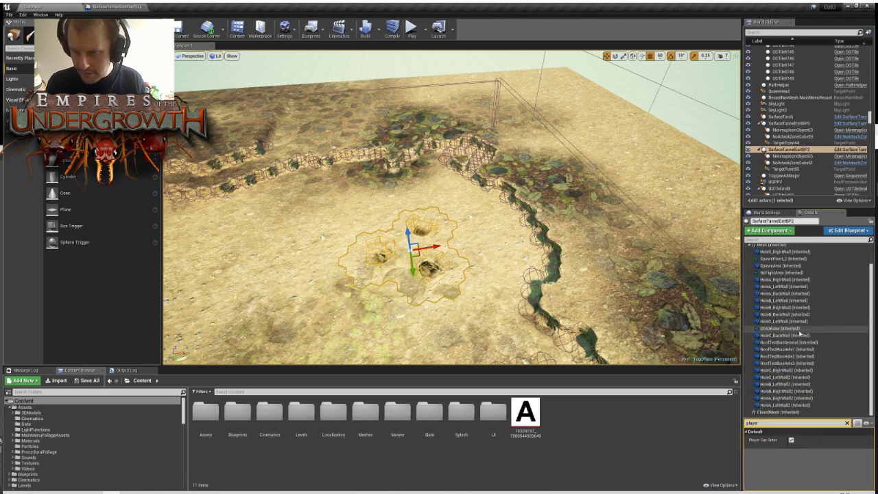
left_click(782, 412)
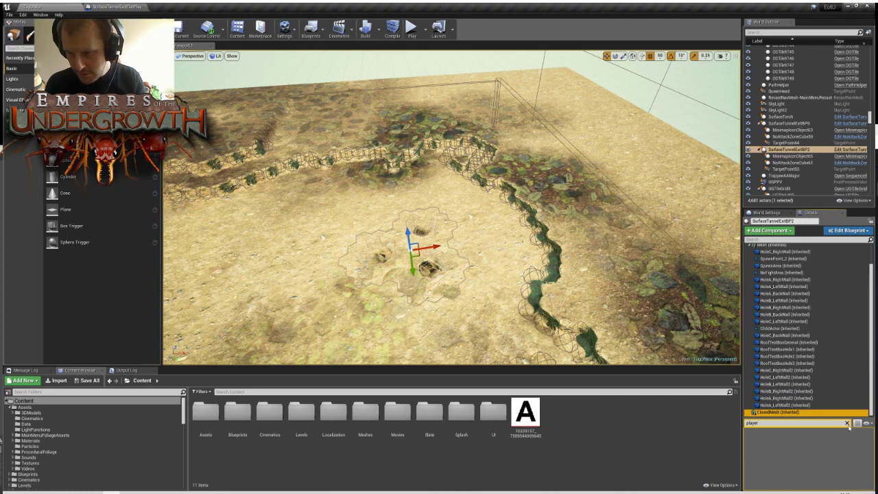
left_click(847, 423)
left_click(775, 423)
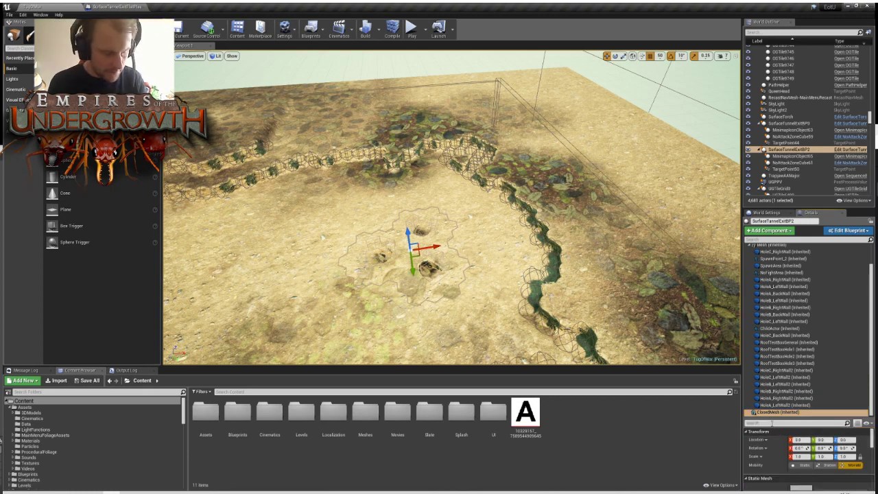
type("vis")
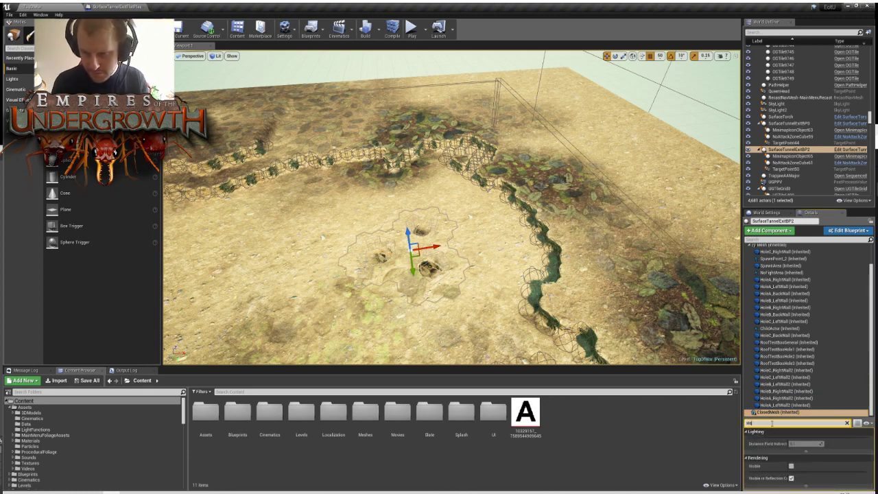
Make the ClosedMesh visible, examine the leaf cover over the three holes up close, and hide the mesh again
left_click(792, 467)
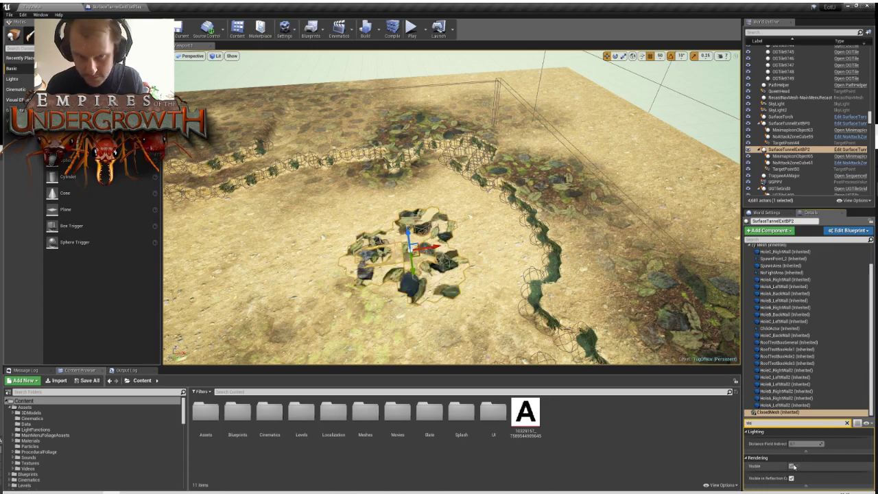
left_click(793, 466)
left_click(793, 467)
right_click_drag(424, 336, 446, 327)
mouse_move(539, 251)
right_mouse_down()
mouse_move(518, 257)
mouse_move(542, 255)
right_mouse_up()
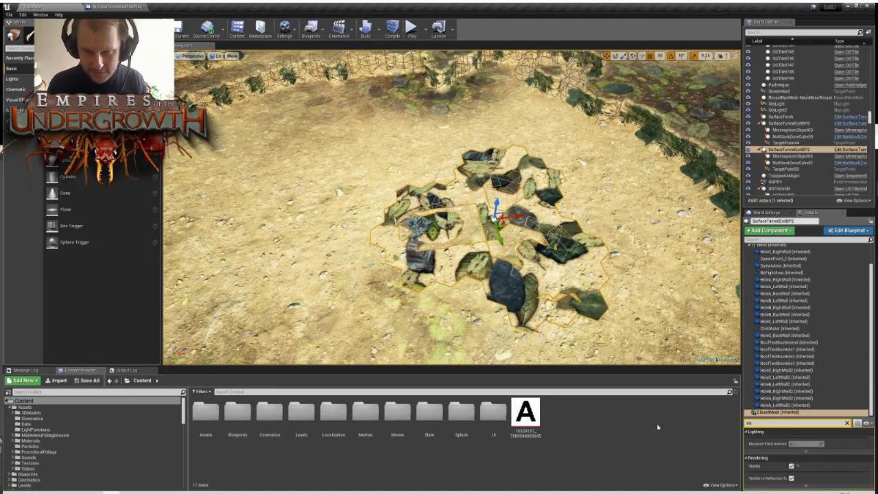
left_click(791, 467)
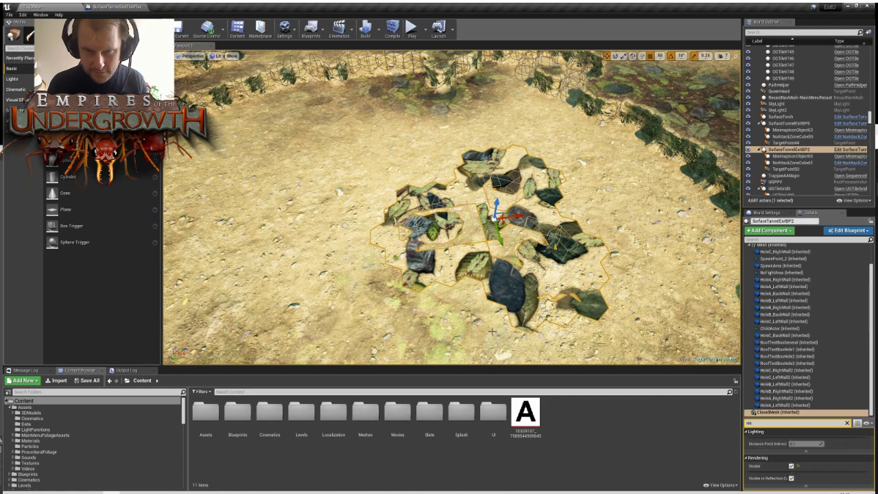
left_click(791, 467)
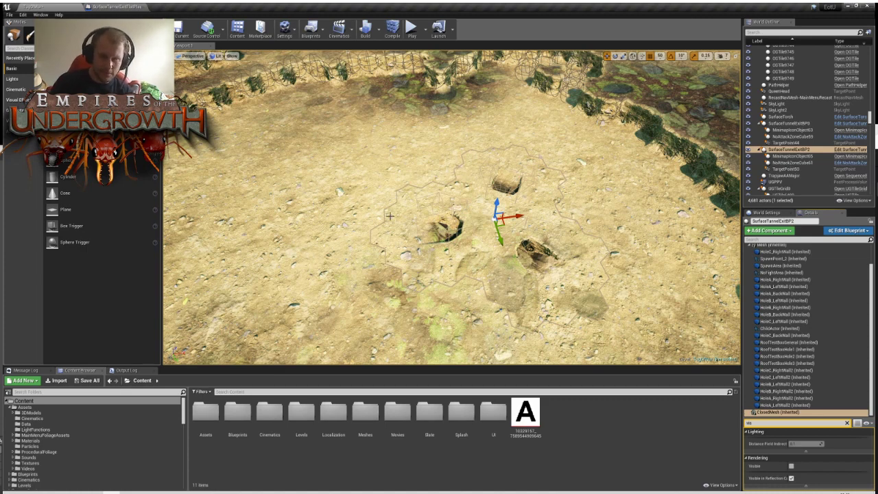
Switch to foliage painting mode with the whole arena in view
left_click(442, 313)
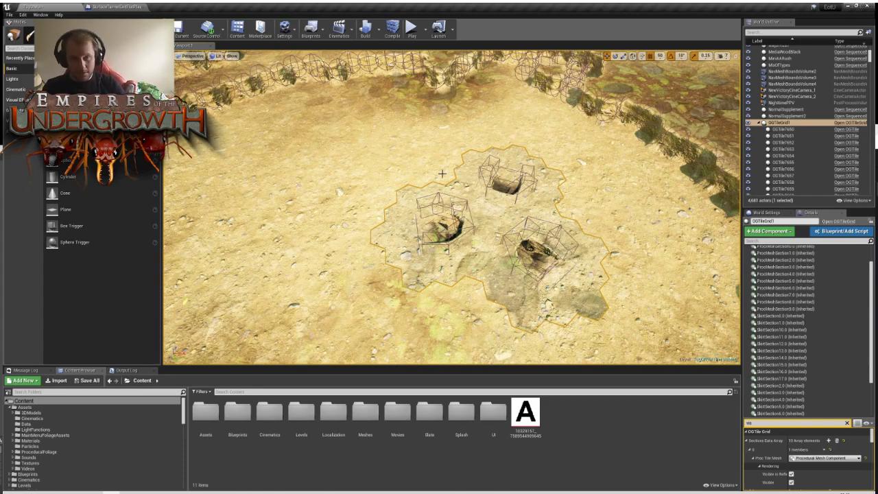
right_click_drag(606, 148, 557, 184)
key("s")
key("s")
key("w")
key("s")
key("w")
key("w")
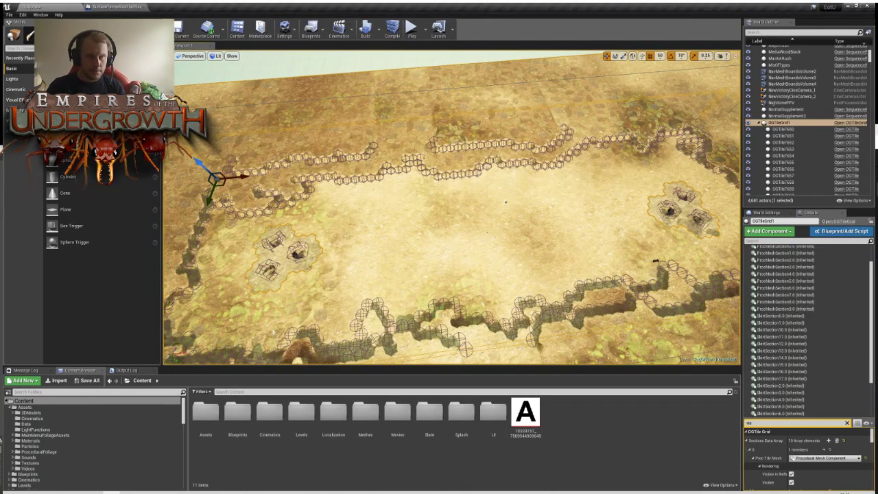
left_click(63, 34)
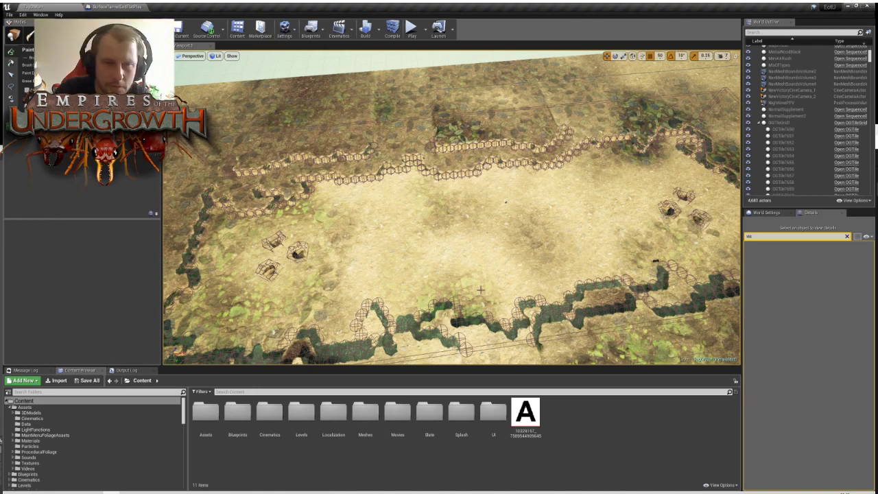
left_click_drag(492, 254, 154, 281, "alt")
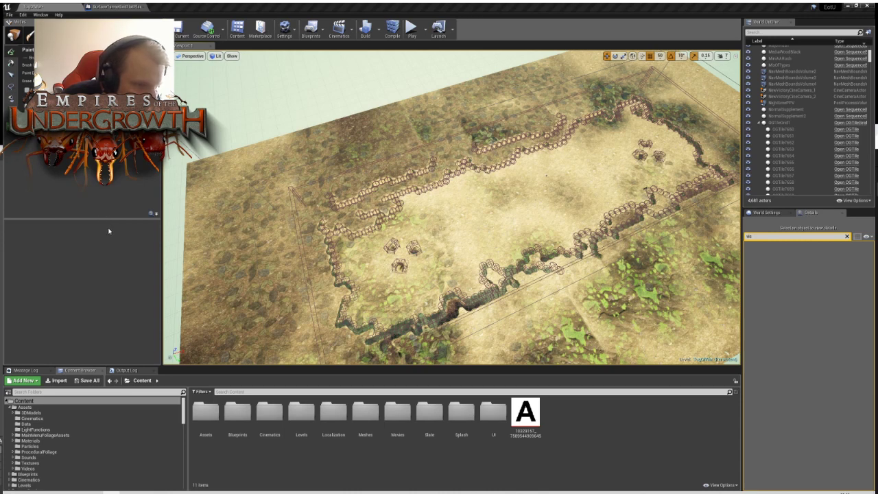
Check the ProceduralFoliage folder and its MainMenuFoliage subfolder for foliage assets, and return to the Assets folder
left_click(38, 408)
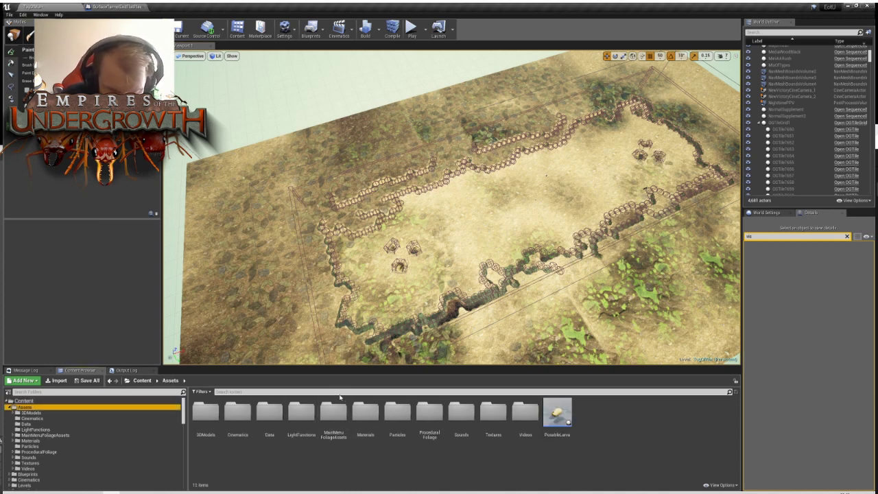
double_click(424, 414)
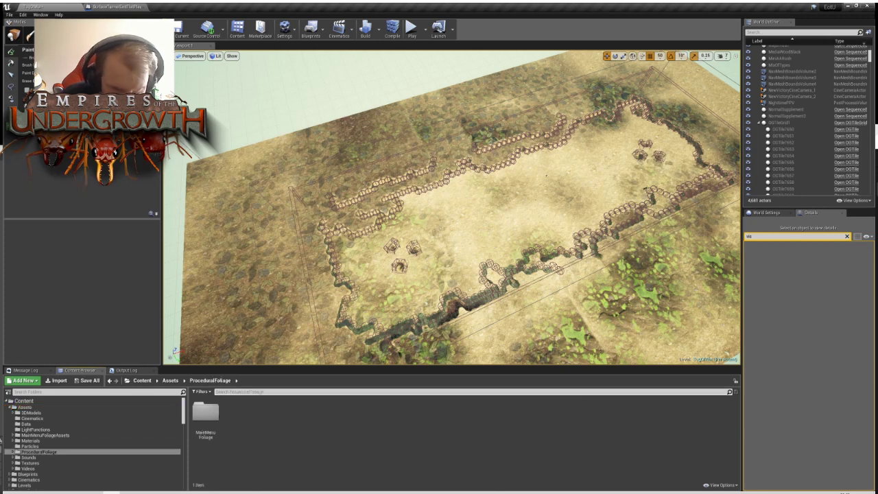
double_click(205, 414)
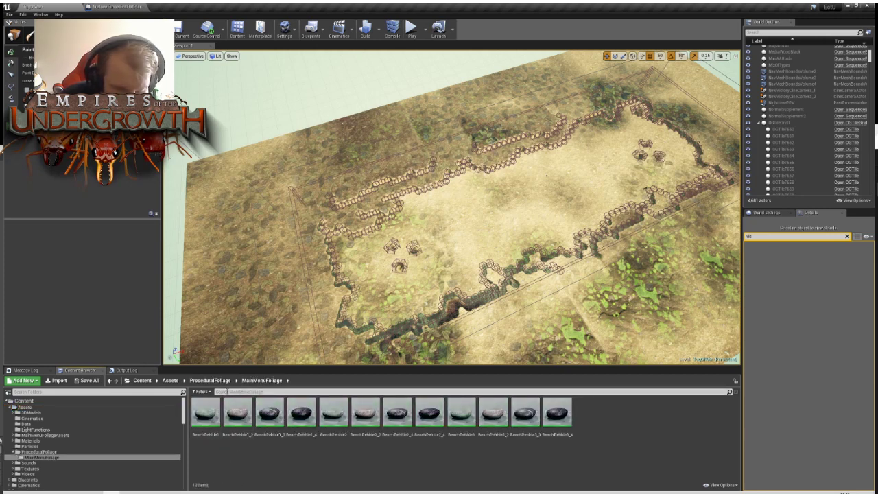
left_click(210, 380)
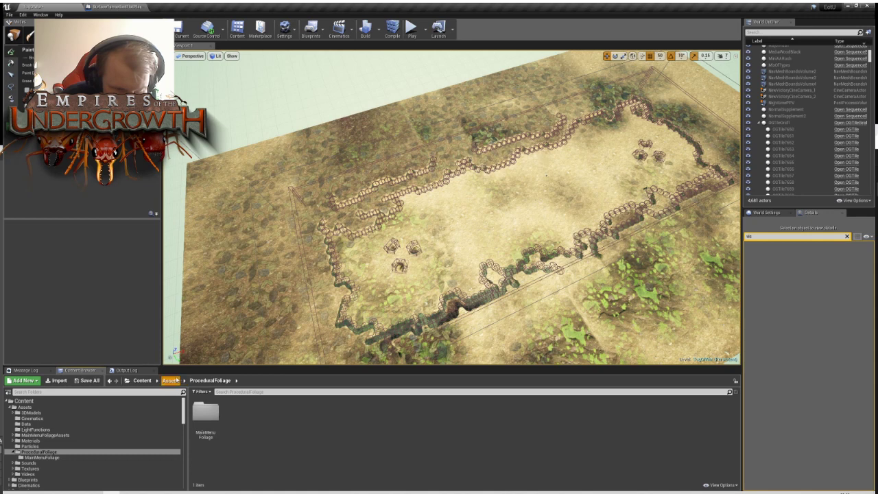
left_click(170, 380)
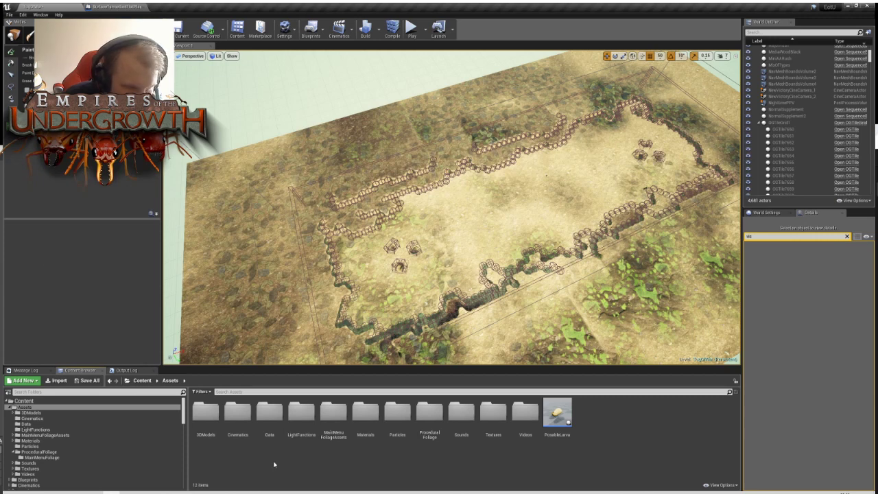
Check the Data folder and open the Scenery folder inside 3DModels
left_click(27, 423)
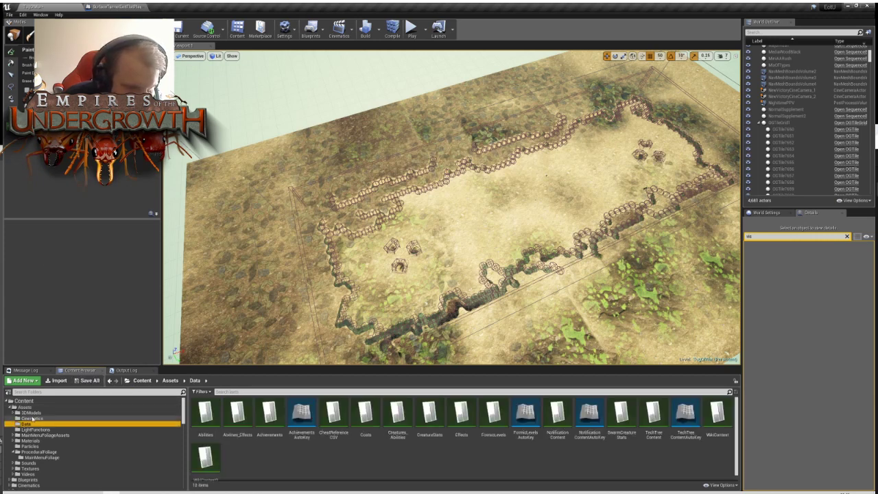
left_click(31, 412)
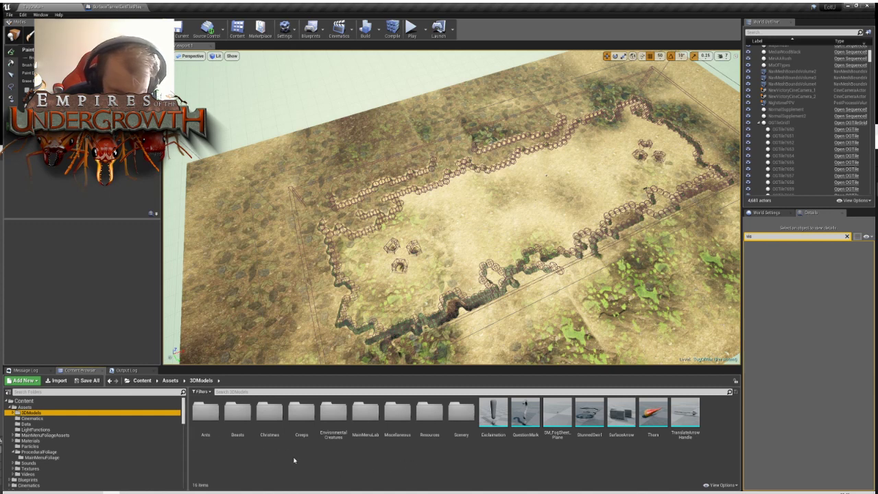
double_click(461, 413)
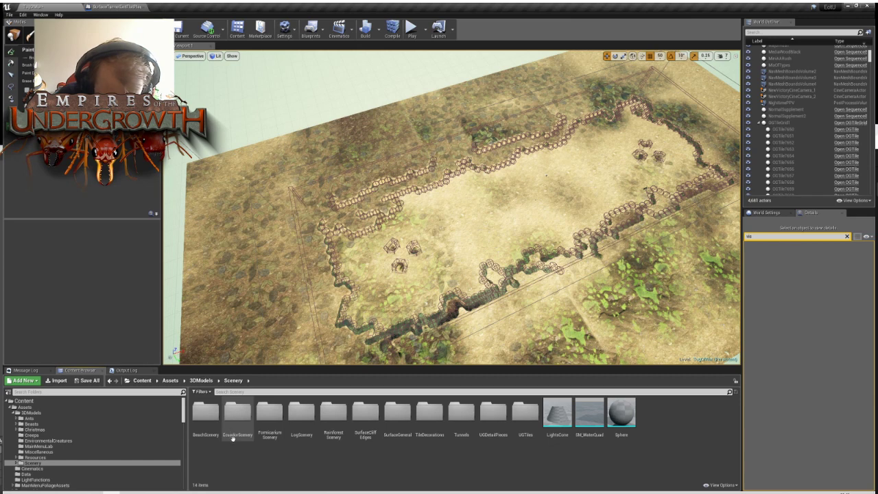
Browse the LogScenery, RainforestScenery and LeafChunks folders for scenery meshes, and open the EcuadorScenery folder
double_click(303, 438)
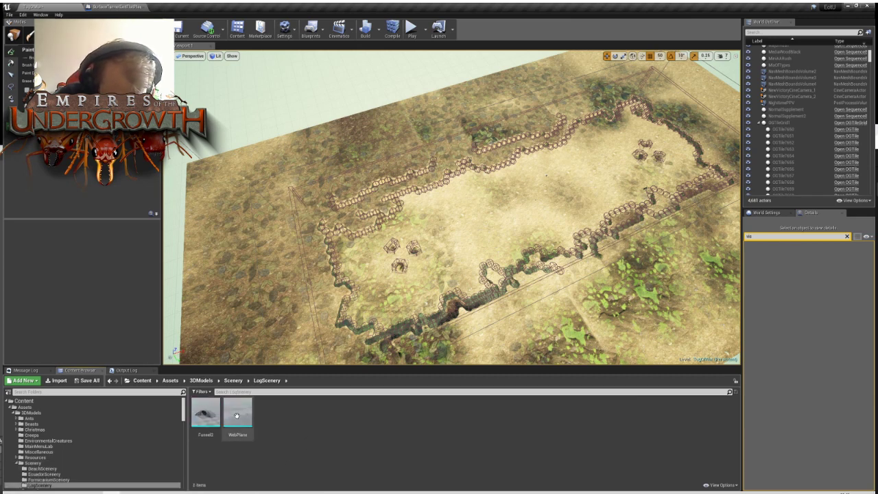
left_click(233, 381)
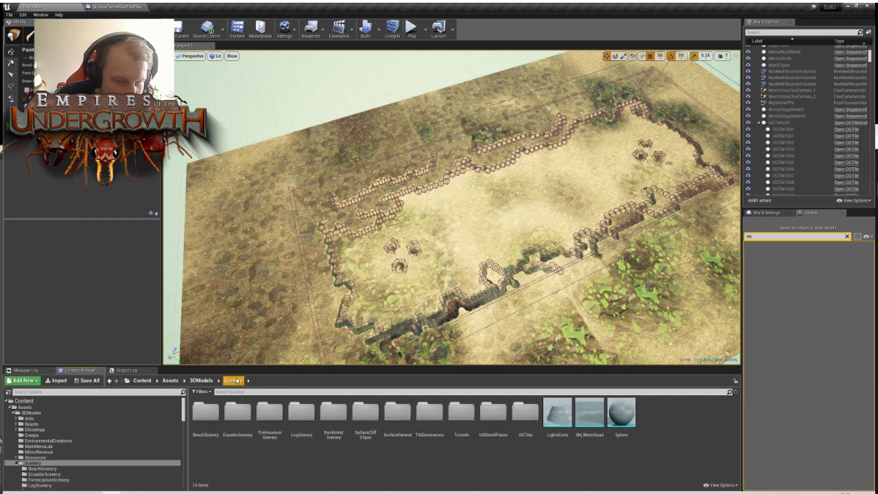
left_click(330, 423)
double_click(330, 423)
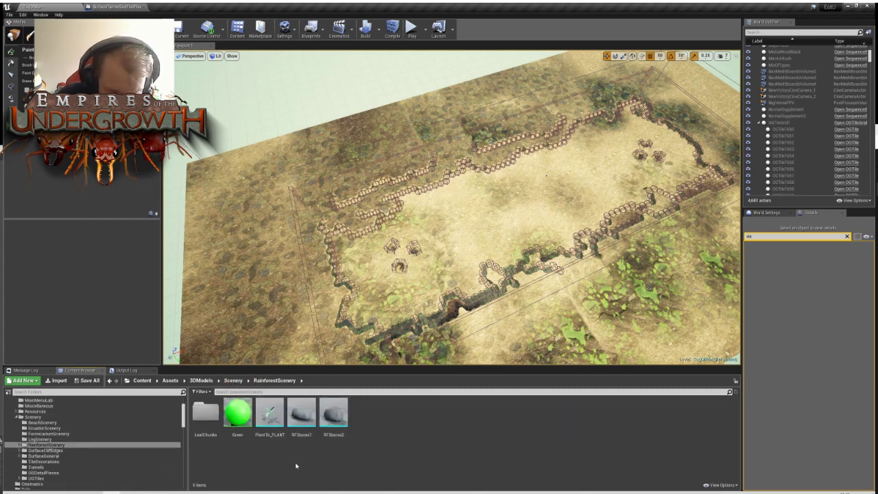
double_click(206, 412)
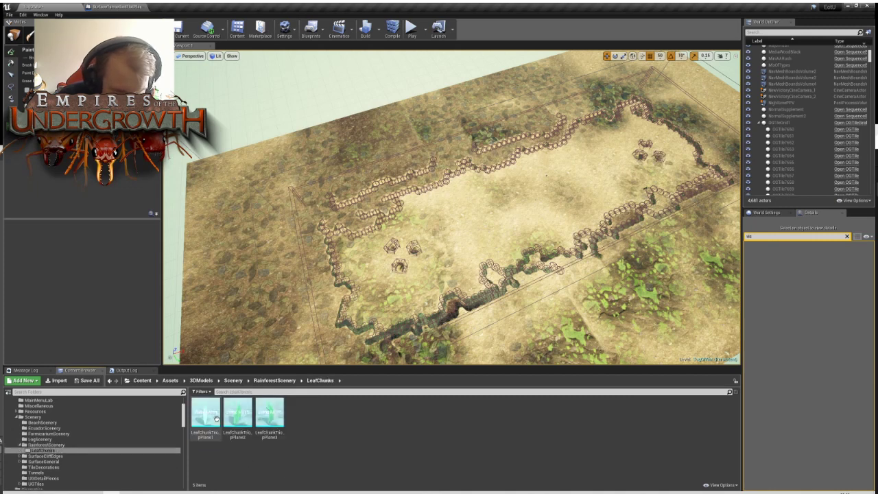
left_click(274, 380)
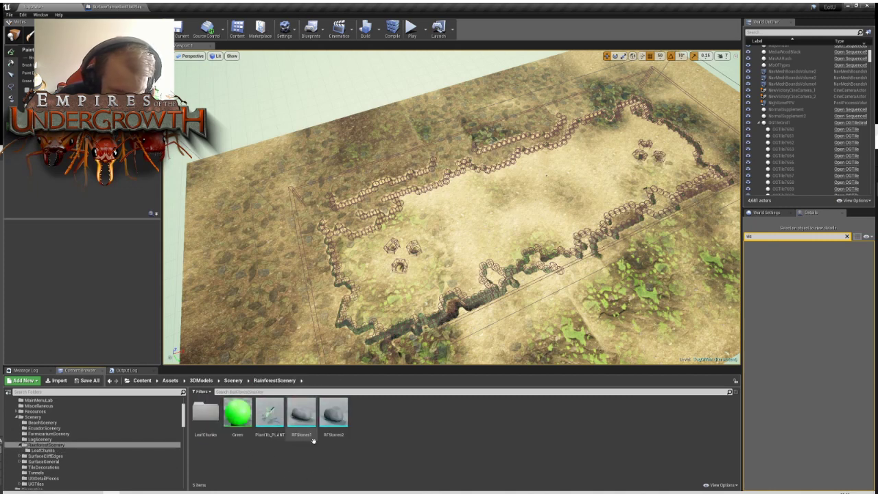
left_click(233, 380)
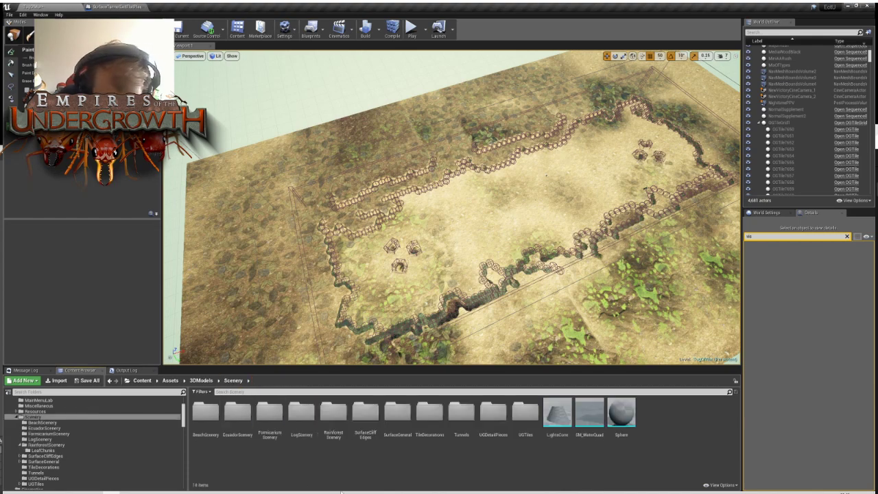
double_click(237, 413)
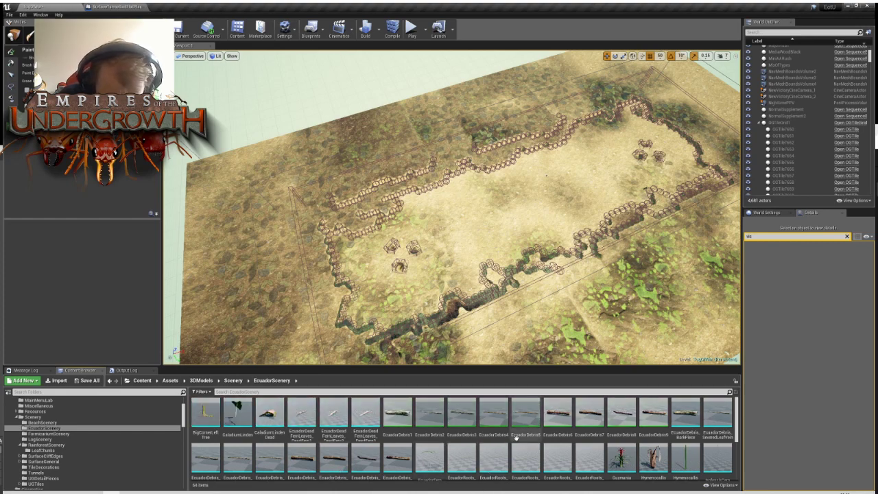
Place the BigCornerLeftTree mesh from the EcuadorScenery folder into the level
left_click(212, 411)
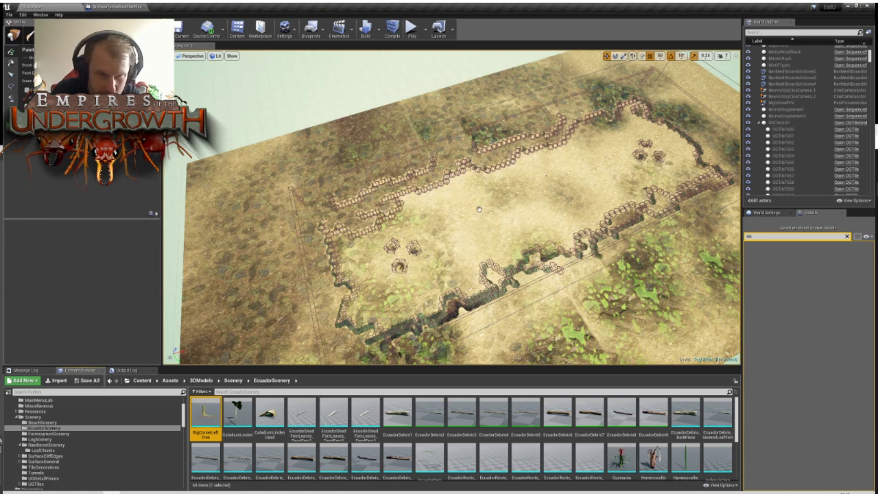
left_click_drag(479, 210, 542, 227)
right_click_drag(537, 210, 429, 163)
key("s")
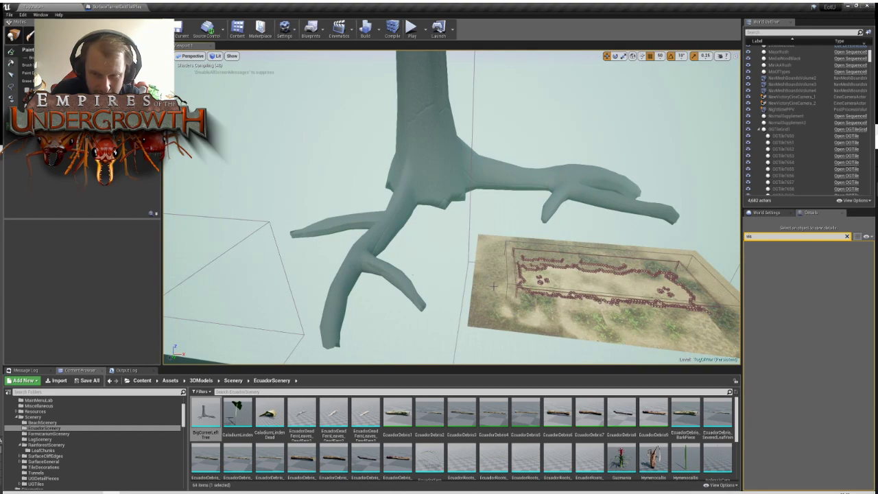
Examine the placed tree's trunk and roots from several angles and compare its size with the arena map
right_click_drag(493, 287, 494, 332)
key("s")
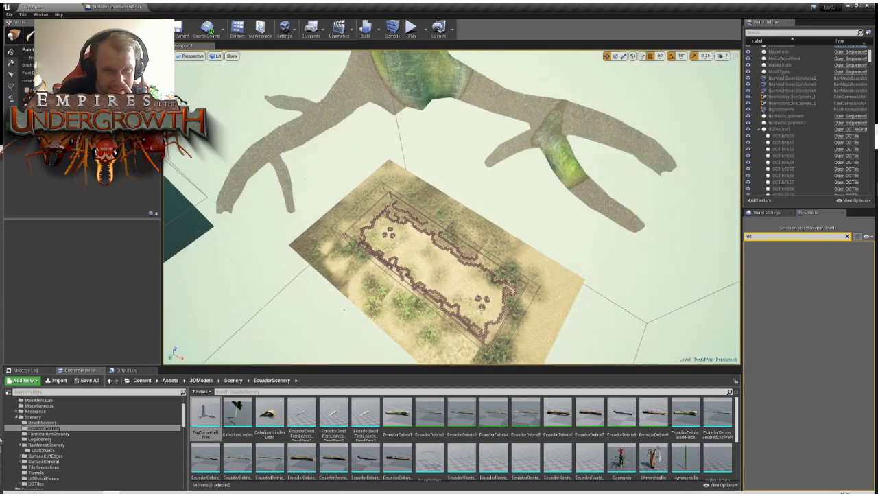
right_click_drag(557, 236, 561, 241)
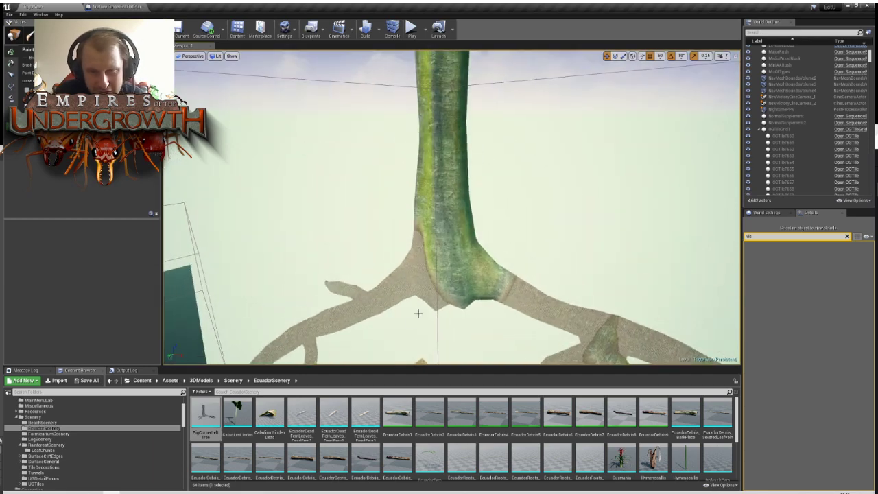
key("w")
right_click_drag(448, 321, 517, 365)
key("s")
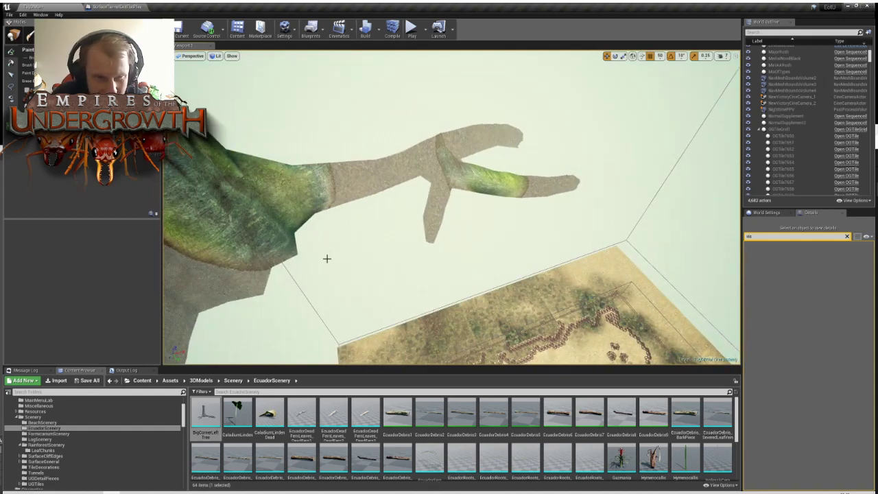
right_click_drag(328, 258, 335, 263)
key("s")
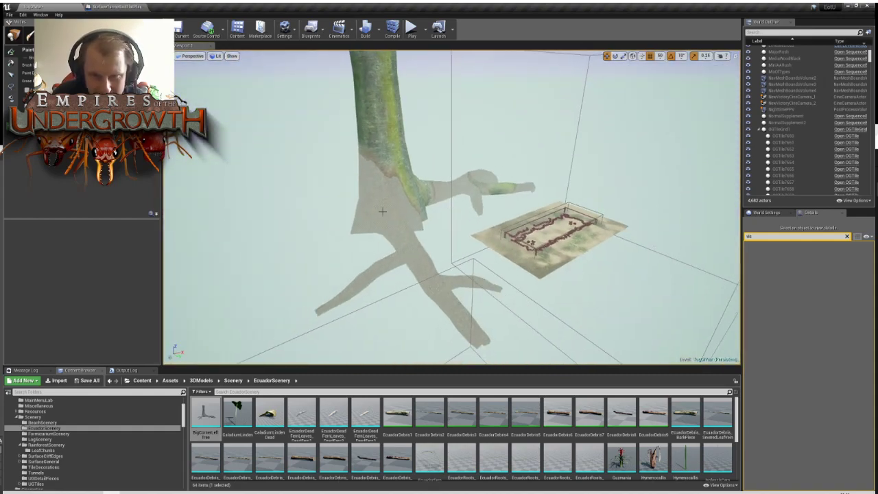
Switch from painting to Place mode and select the large tree in the level
key("shift+1")
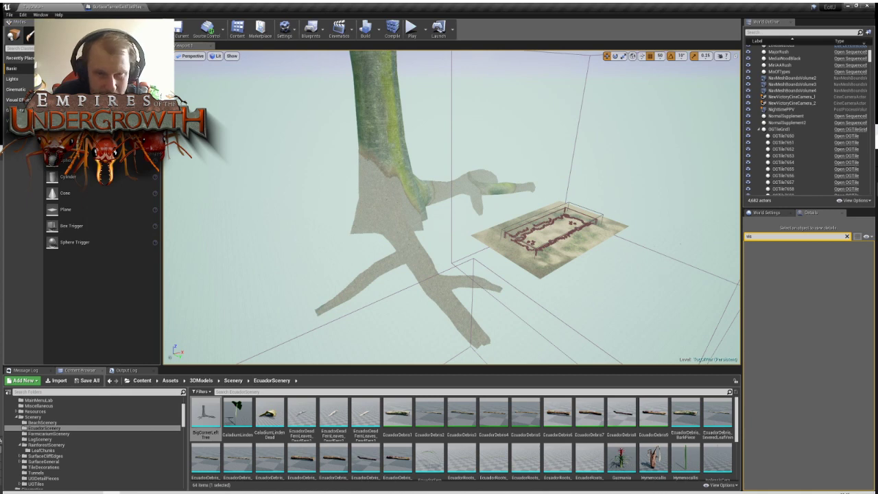
left_click(421, 159)
right_click_drag(421, 157, 421, 157)
left_click_drag(511, 283, 557, 288)
right_click_drag(557, 287, 549, 308)
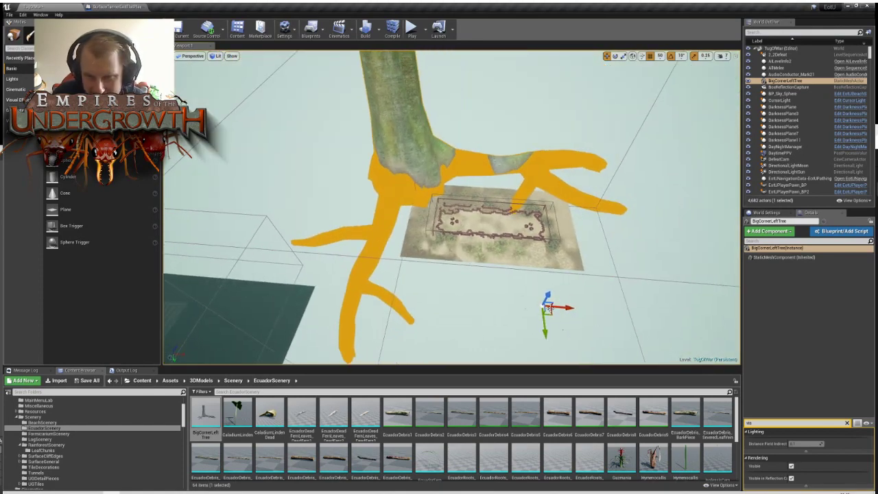
Clear the filter on the tree's details and set its uniform scale to 0.5
key("e")
key("w")
key("r")
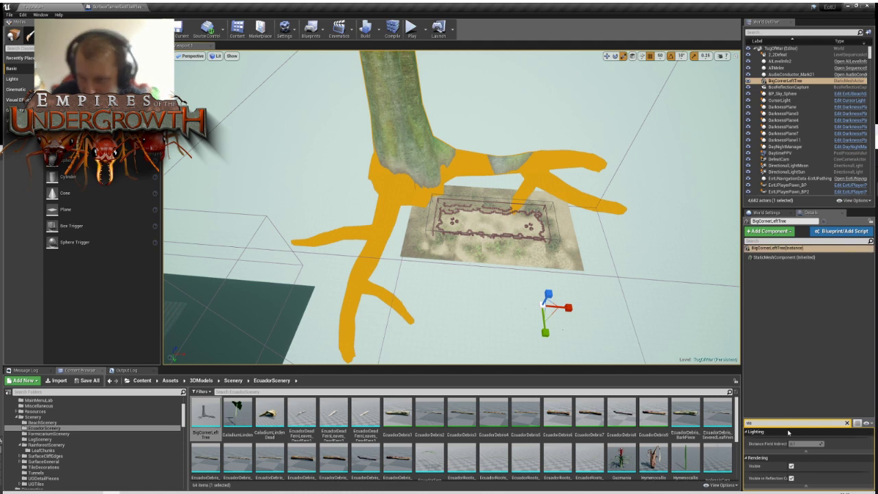
left_click(847, 423)
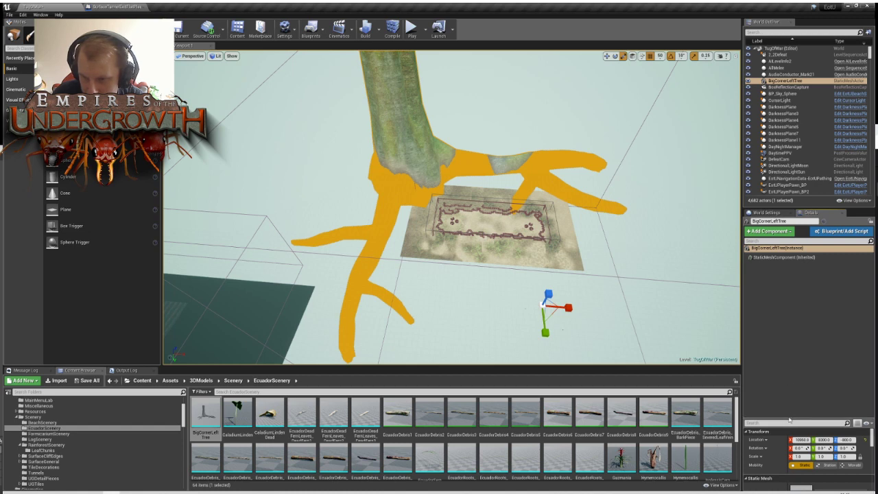
scroll(782, 370, "down", 5)
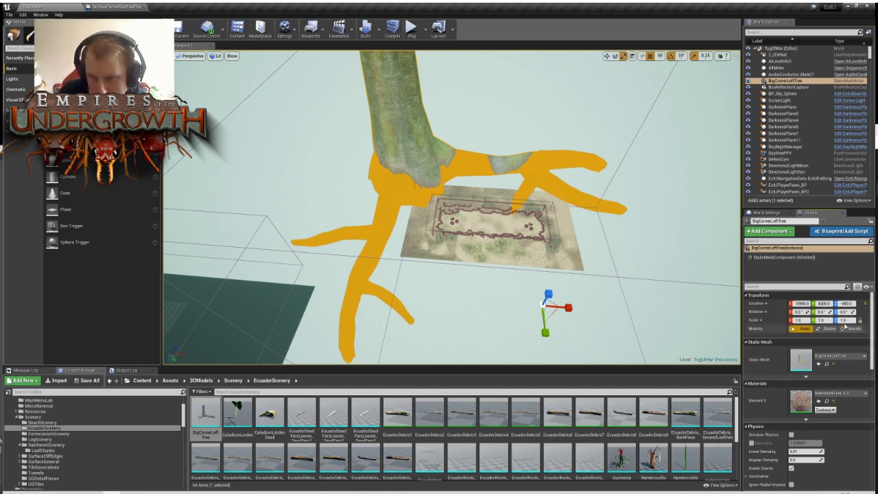
left_click(799, 319)
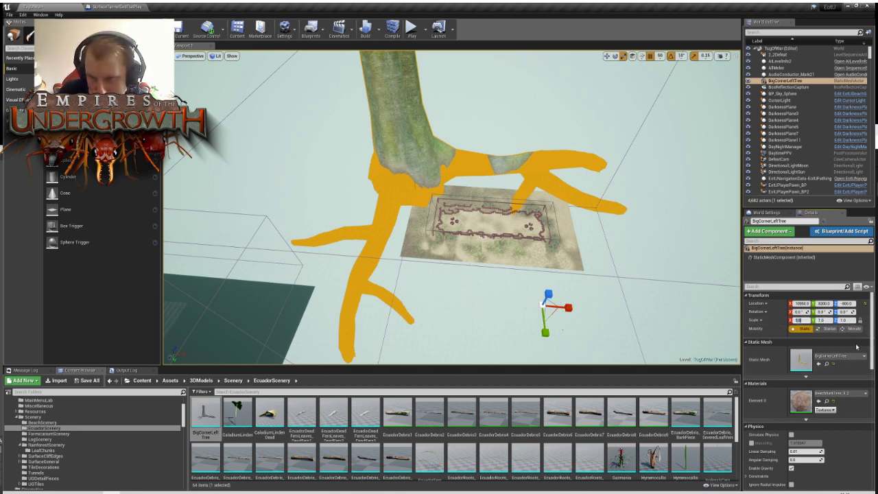
type("0.5")
key("Return")
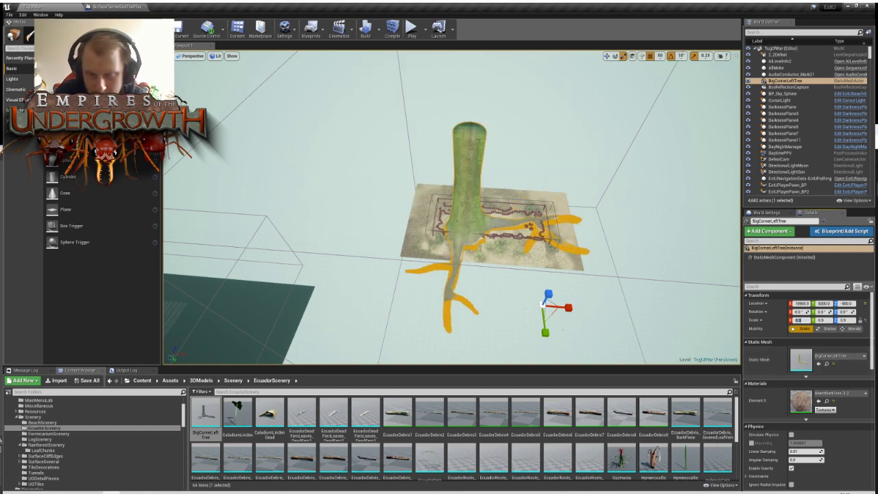
Reselect the tree and move it horizontally so its trunk stands beyond the arena map's far left corner
scroll(470, 338, "up", 6)
right_click_drag(602, 337, 572, 336)
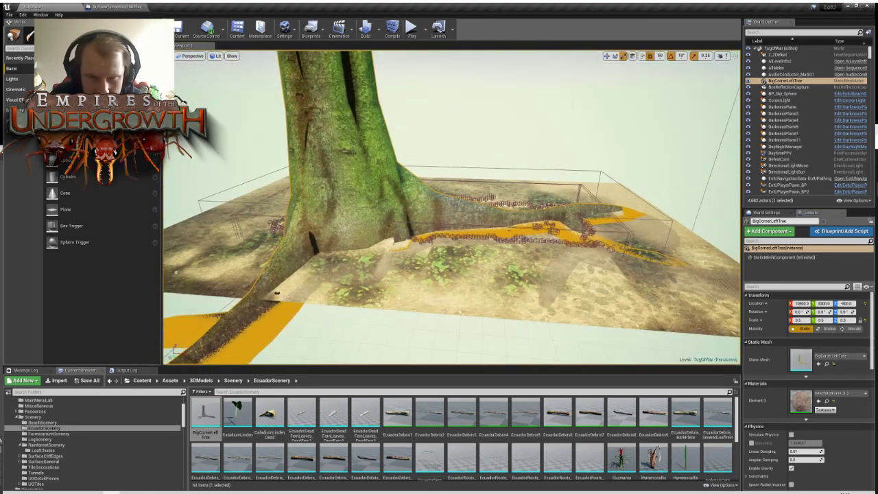
left_click(276, 293)
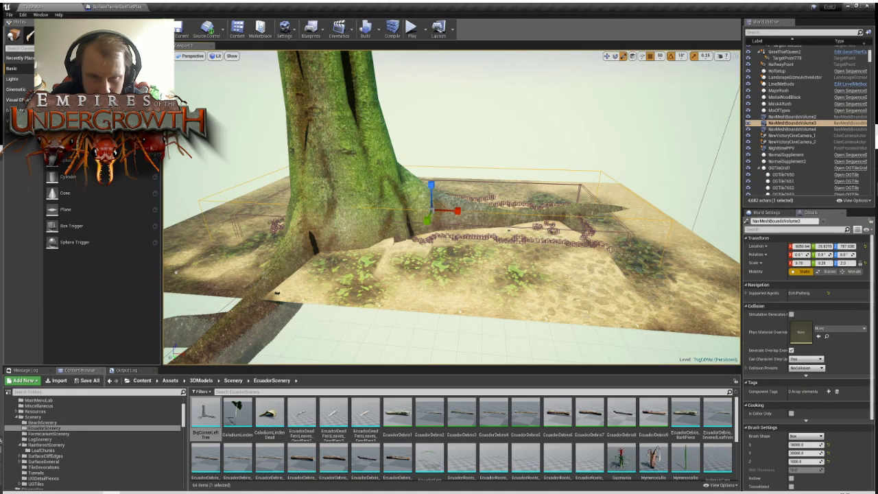
left_click(277, 294)
key("f")
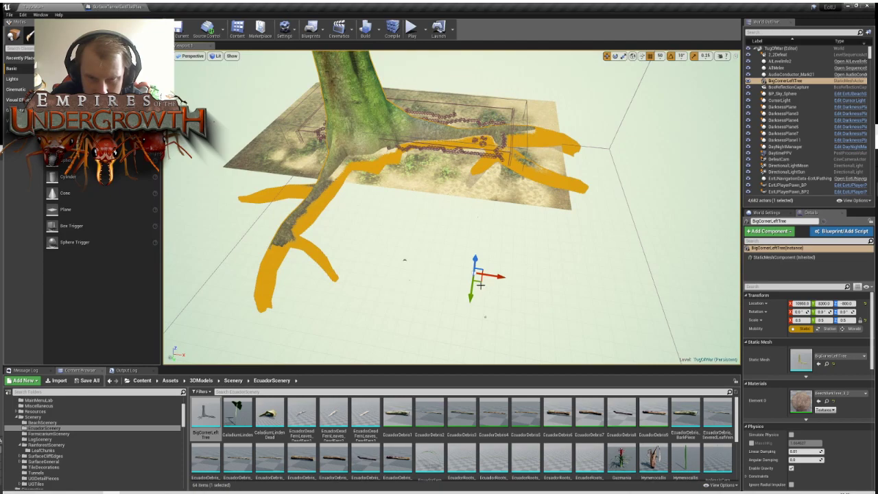
left_click_drag(479, 281, 380, 168)
key("w")
right_click_drag(380, 168, 305, 163)
key("s")
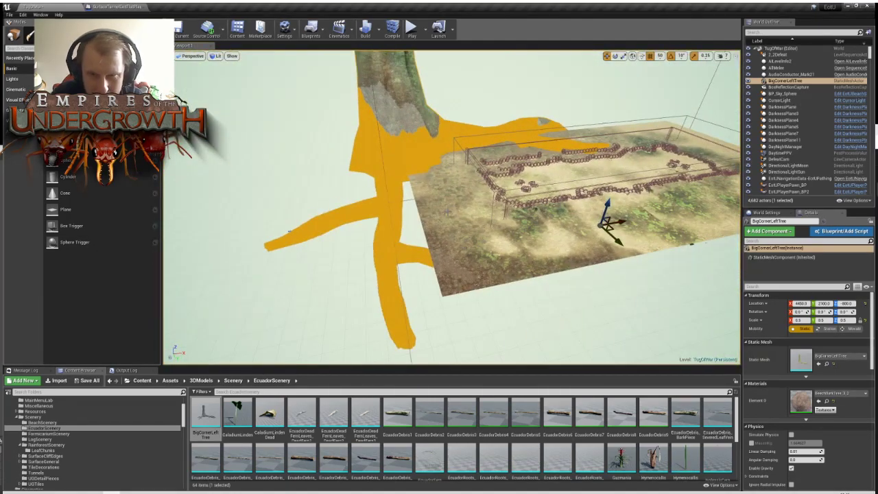
Set the tree's uniform scale to 0.2
left_click(800, 320)
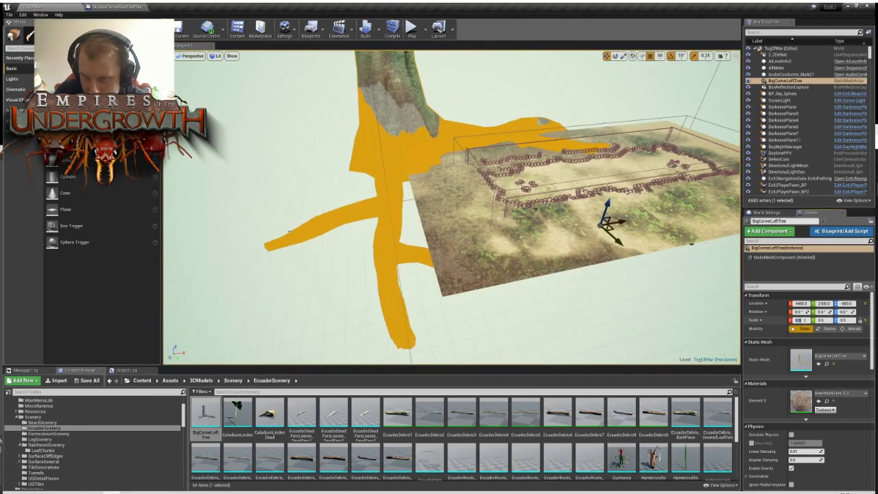
type("0.2")
key("Return")
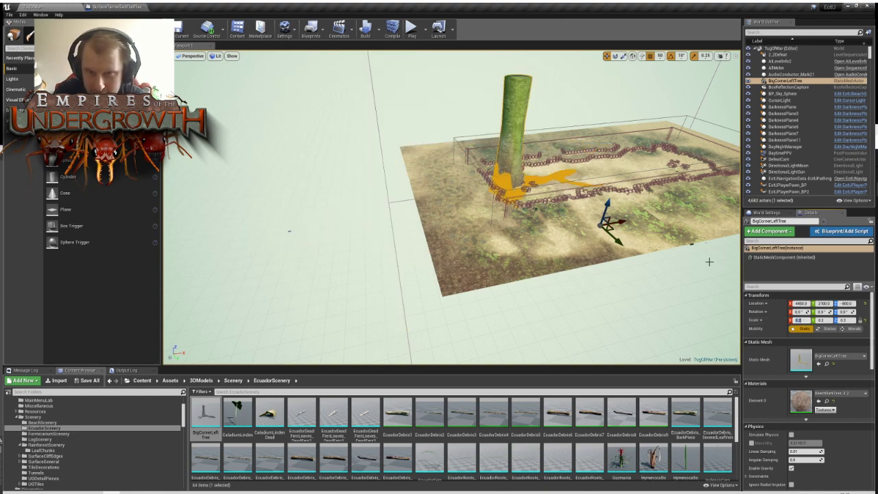
Move the shrunken tree horizontally to the far left corner of the walled arena
key("f")
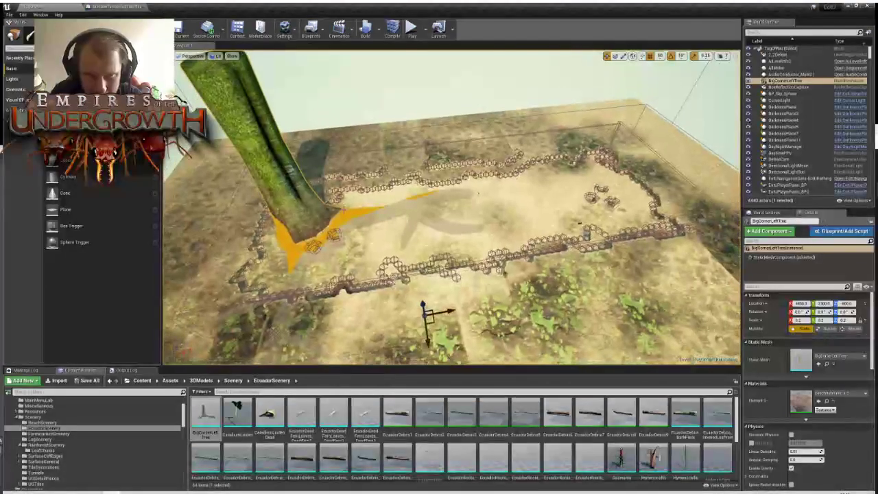
scroll(326, 227, "up", 1)
key("e")
key("w")
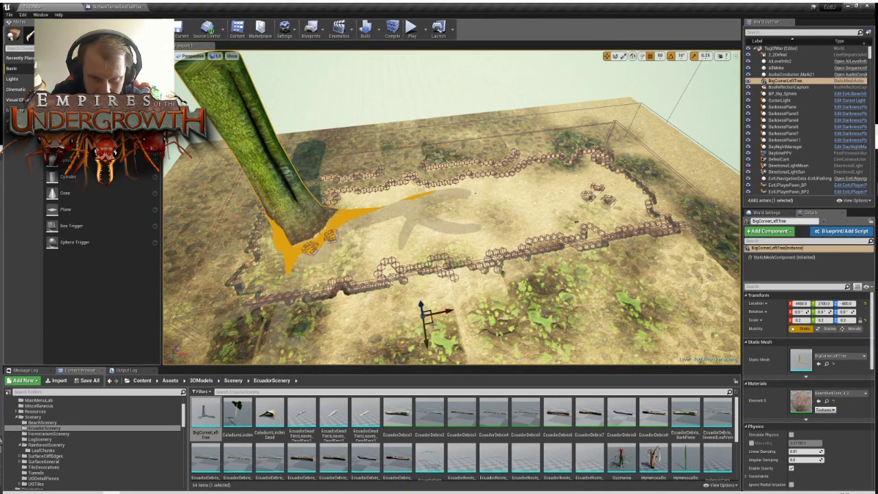
left_click_drag(425, 315, 353, 254)
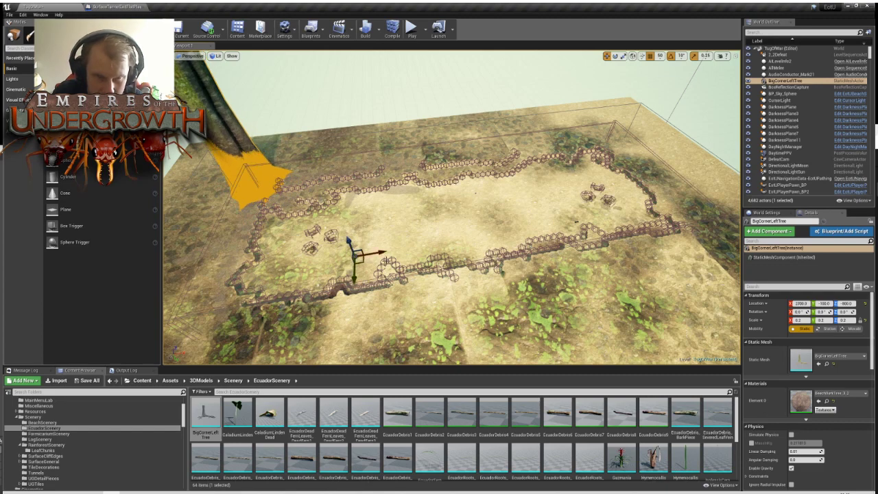
Rotate the tree about its vertical axis so its main roots point left and towards the arena's near edge
key("e")
left_click_drag(391, 255, 376, 278)
left_click_drag(439, 206, 442, 239, "alt")
key("w")
key("w")
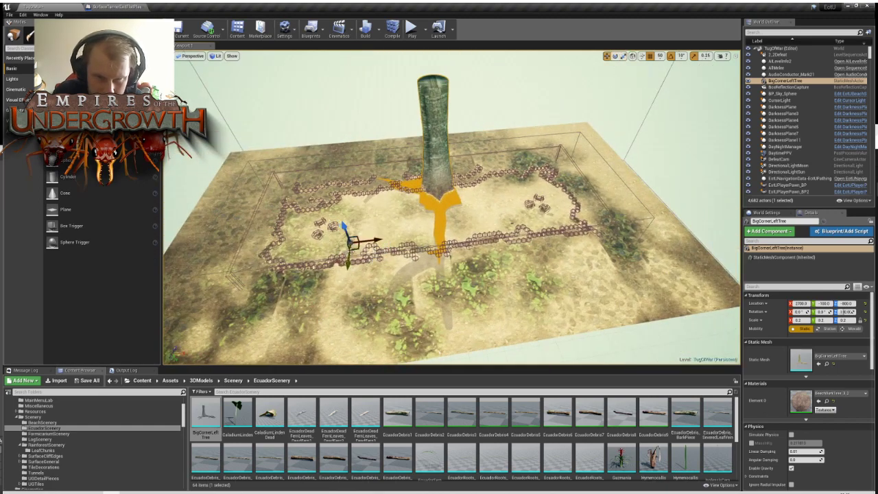
Move the tree to the arena's far right corner and raise it so its roots lie above the ground
left_click_drag(351, 241, 505, 214)
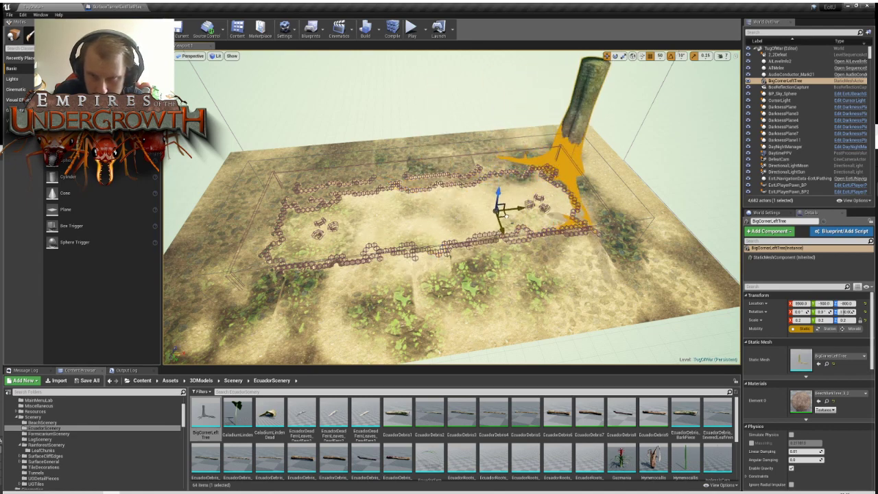
mouse_move(505, 214)
right_mouse_down()
mouse_move(481, 218)
mouse_move(496, 228)
right_mouse_up()
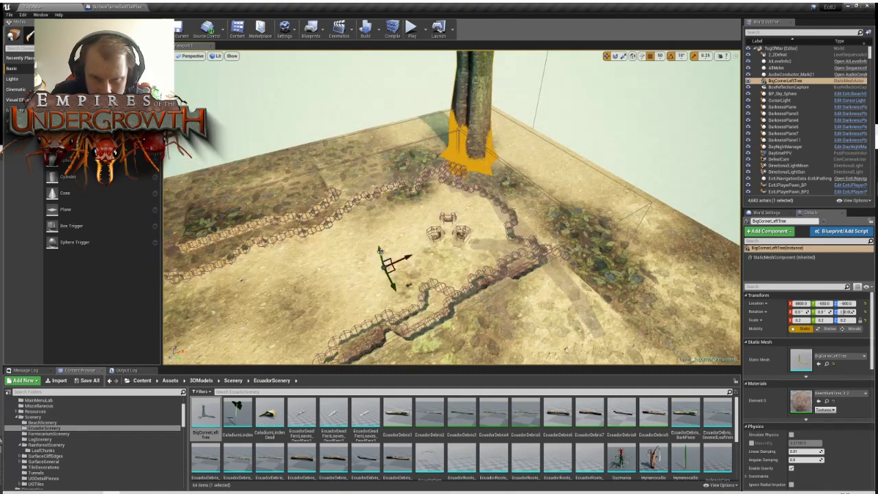
left_click_drag(379, 248, 388, 218)
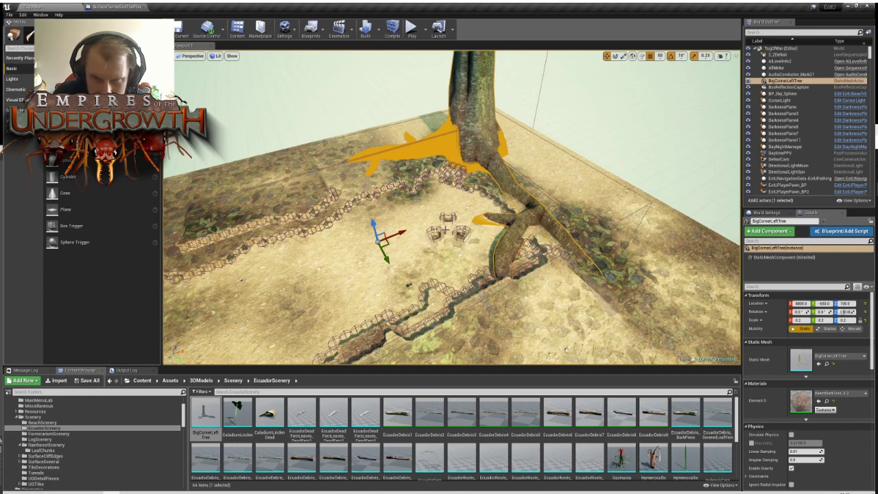
Shift the tree slightly outward along X, away from the arena's right end
right_click_drag(445, 229, 474, 199)
key("a")
key("w")
key("e")
key("w")
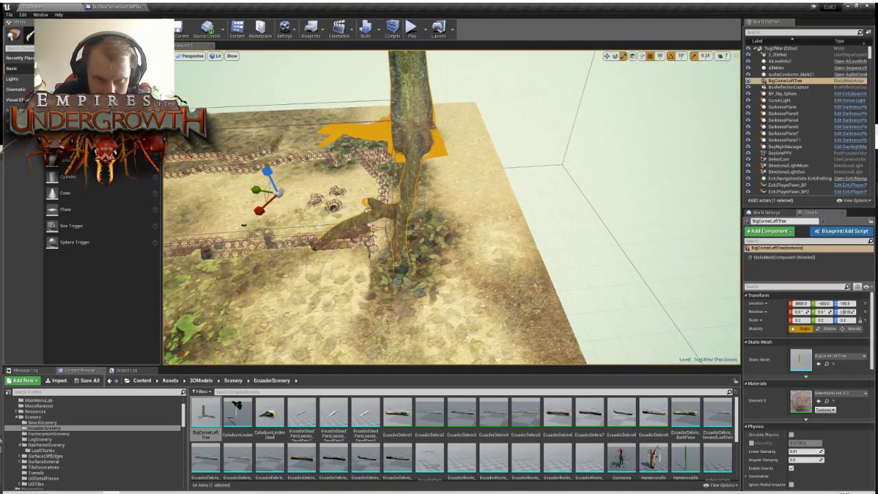
key("ctrl+grave")
left_click_drag(300, 193, 318, 193)
key("f")
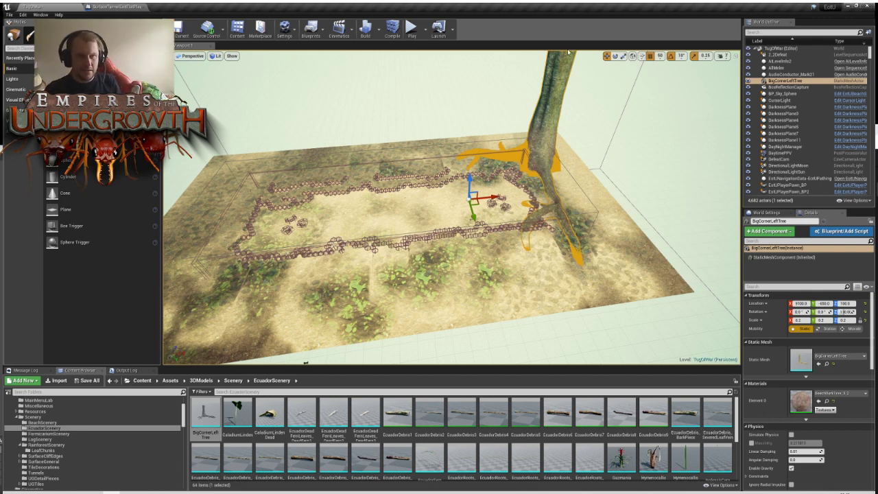
Nudge the tree back along X so its front root overlaps the arena's right-hand wall
right_click_drag(561, 184, 401, 219)
key("w")
key("space")
key("space")
key("space")
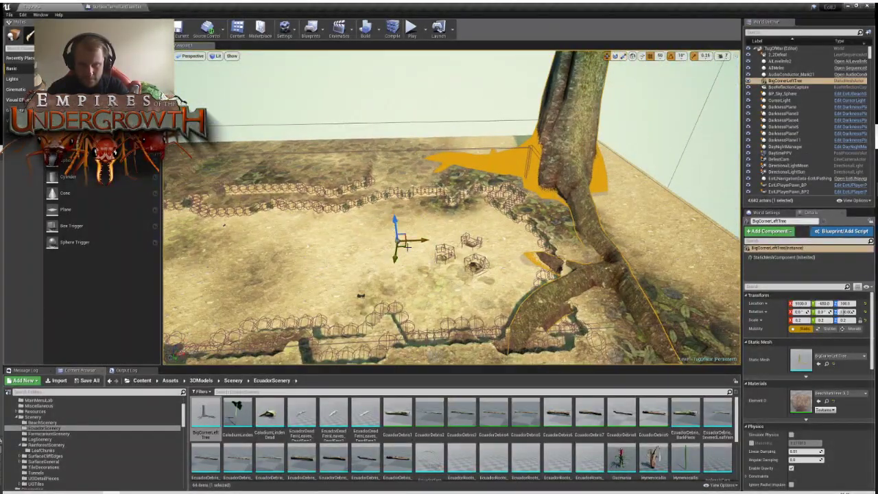
left_click_drag(418, 240, 403, 239)
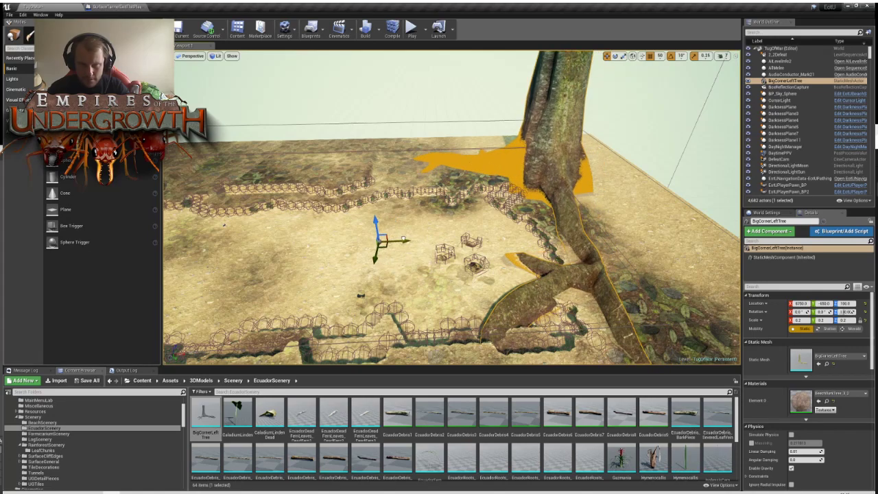
mouse_move(403, 240)
right_mouse_down()
mouse_move(371, 233)
mouse_move(391, 219)
mouse_move(381, 241)
mouse_move(394, 250)
mouse_move(377, 240)
mouse_move(398, 236)
mouse_move(410, 248)
mouse_move(401, 240)
mouse_move(412, 237)
right_mouse_up()
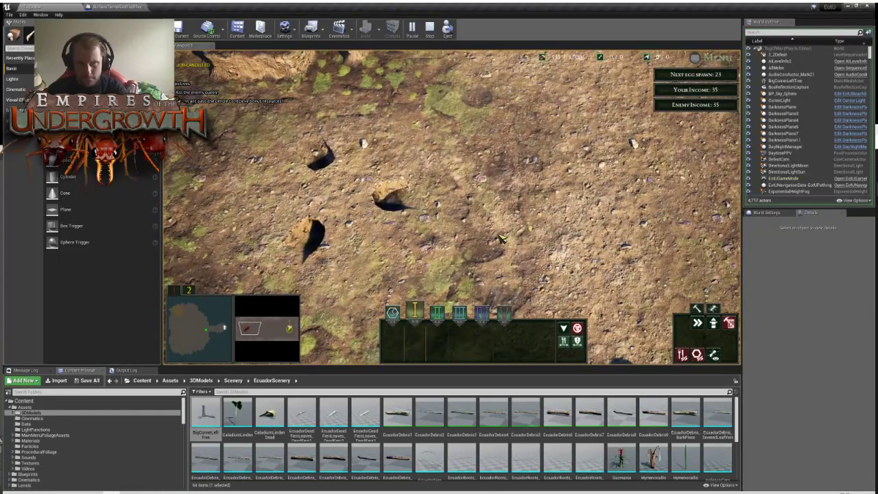
Check both ends of the surface map and the underground nest in the running game, and stop the play session
left_click(214, 333)
left_click_drag(214, 333, 287, 332)
left_click(281, 336)
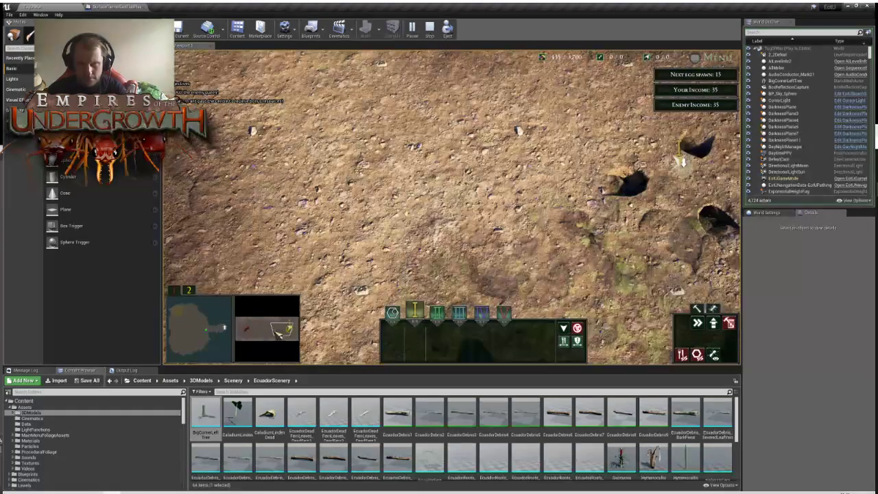
left_click(207, 331)
mouse_move(207, 331)
left_mouse_down()
mouse_move(193, 335)
mouse_move(196, 321)
mouse_move(212, 332)
left_mouse_up()
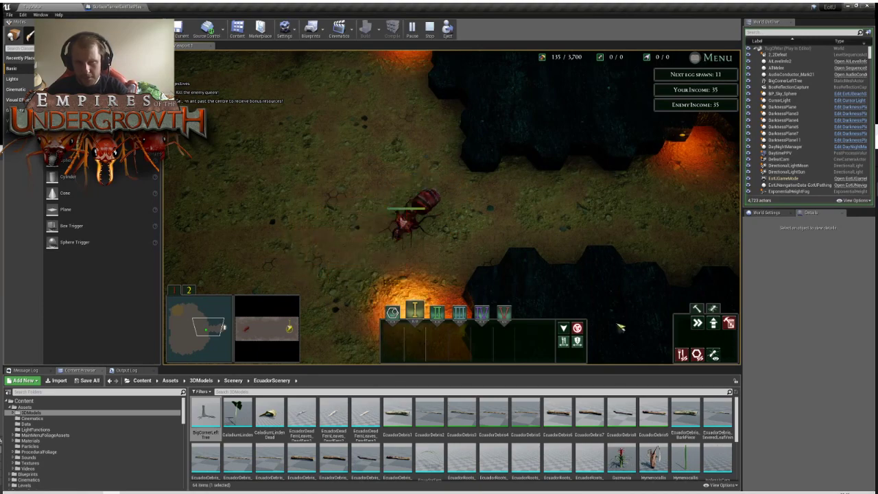
key("Escape")
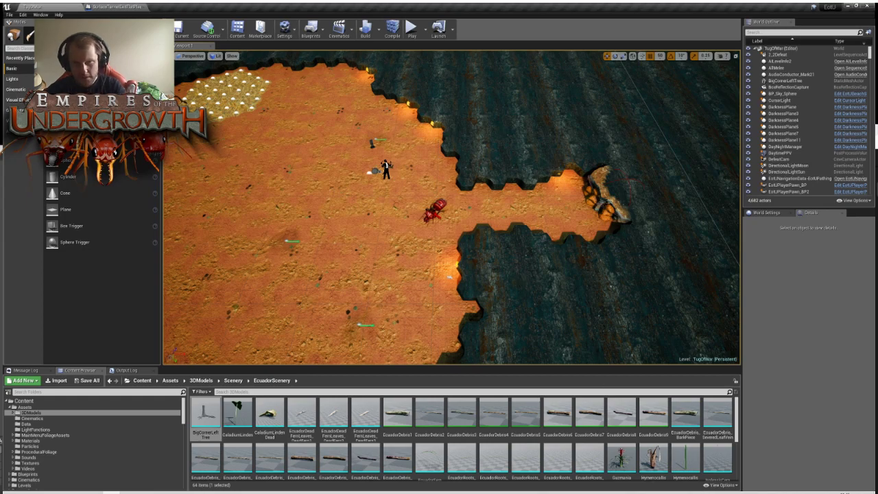
right_click_drag(599, 266, 634, 343)
key("w")
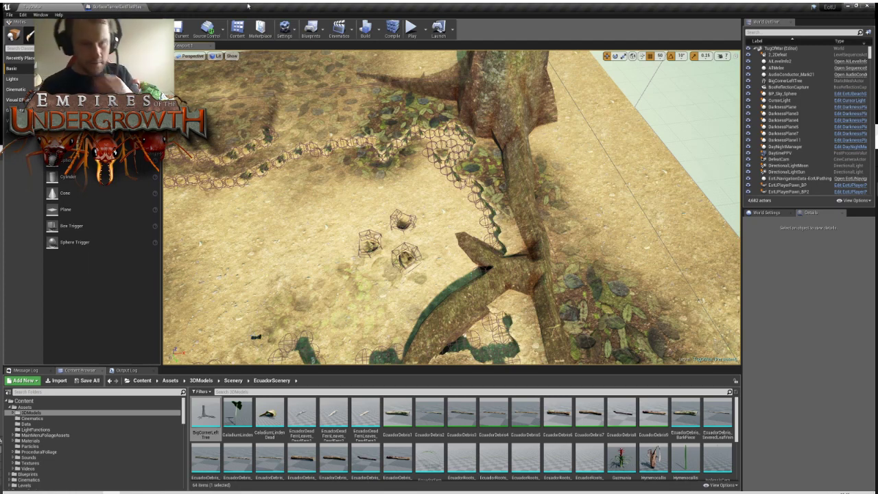
Switch to foliage painting and add the meshes EcuadorDebris1 through EcuadorDebris9 as foliage types
left_click(402, 414)
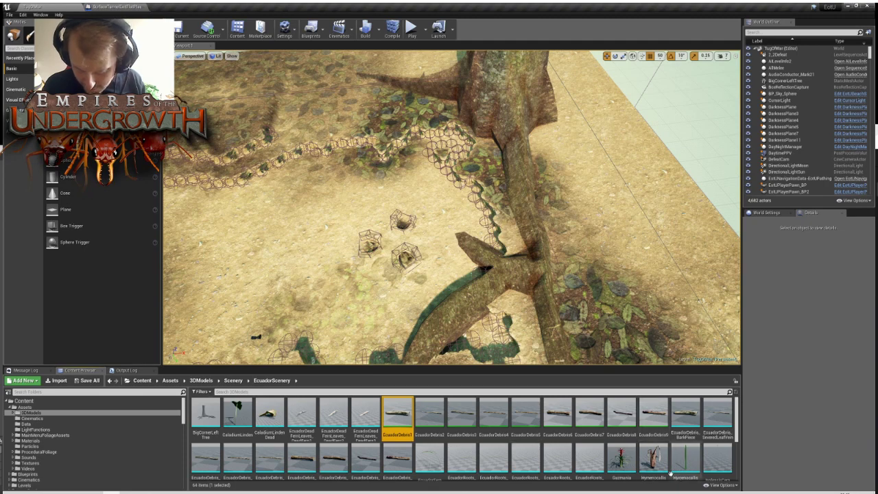
left_click(653, 414, "shift")
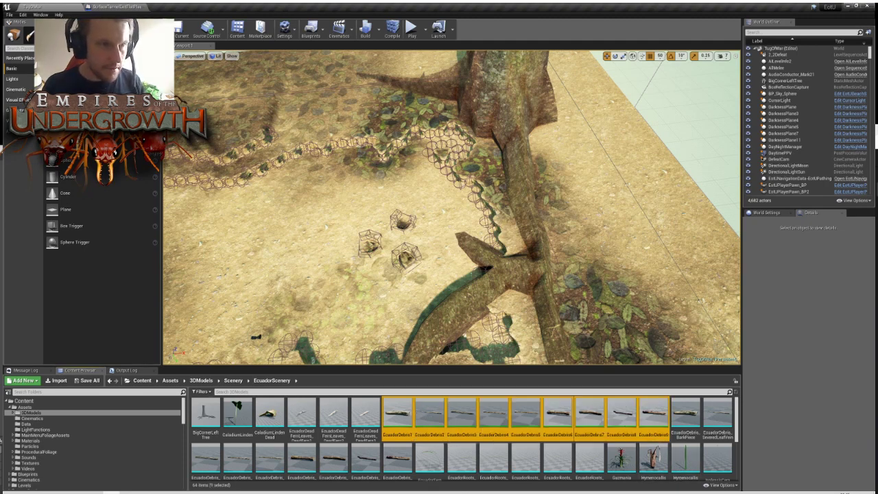
key("shift+4")
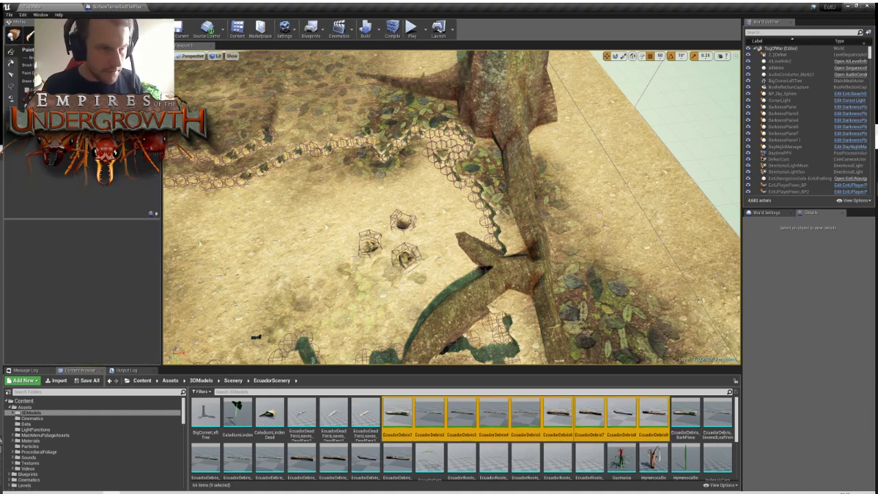
left_click_drag(430, 414, 48, 187)
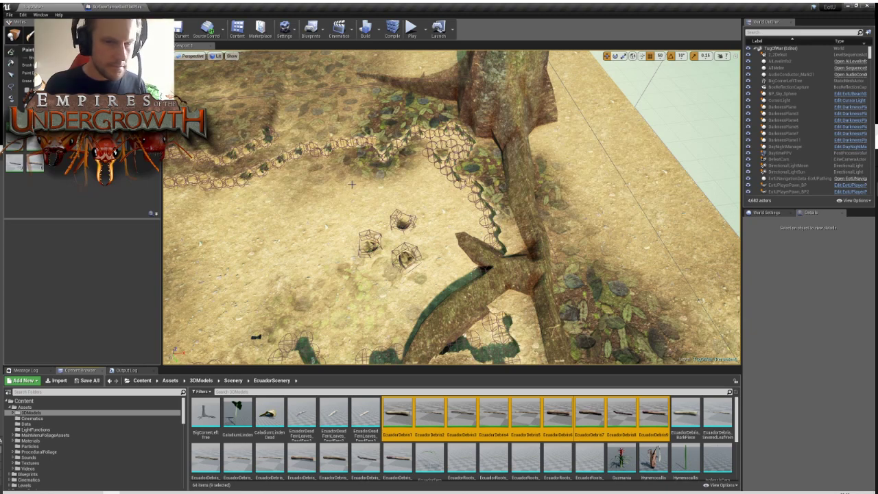
left_click(595, 195)
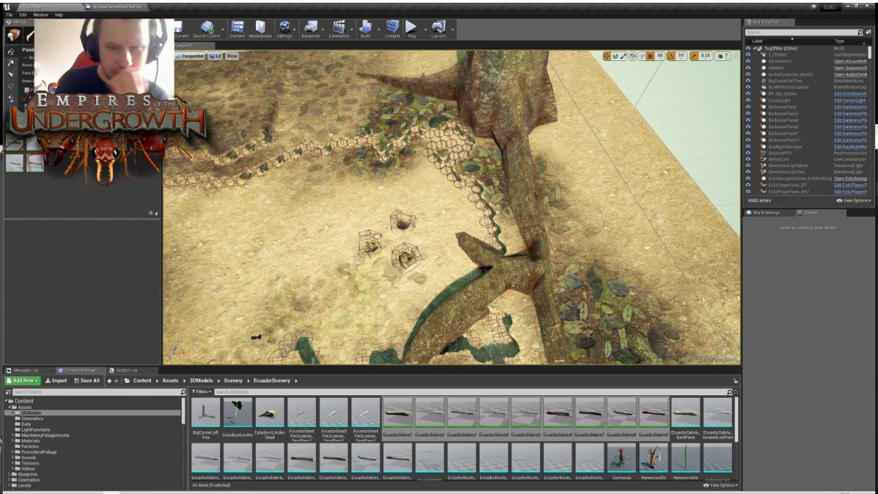
Make more room for the foliage type settings and show the painting and placement settings of EcuadorDebris2
key("s")
right_click_drag(284, 259, 472, 234)
key("w")
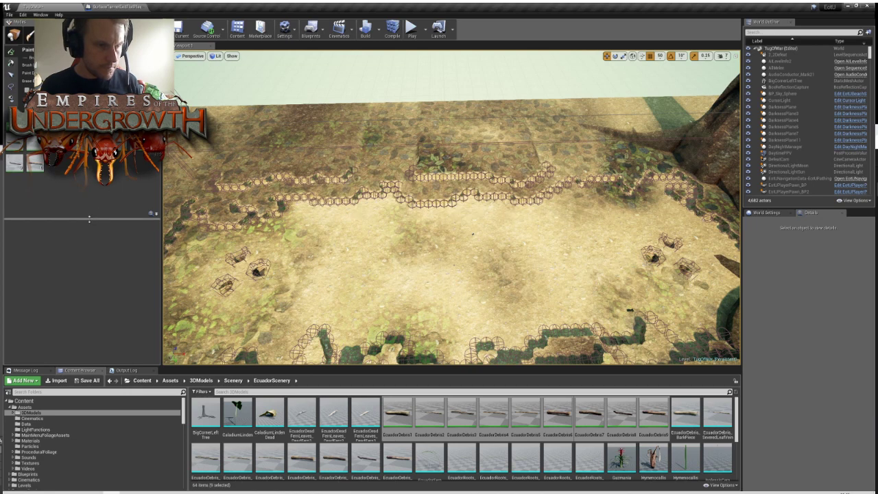
left_click_drag(95, 219, 95, 303)
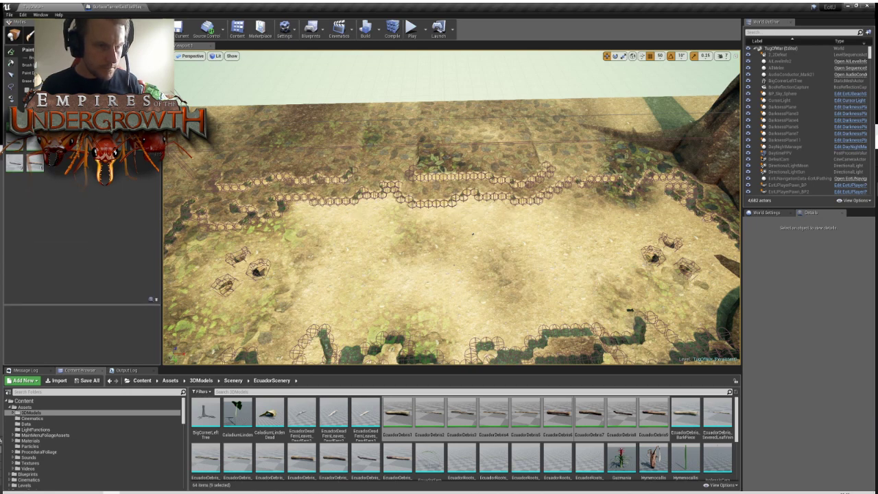
left_click_drag(62, 303, 68, 249)
left_click(16, 159)
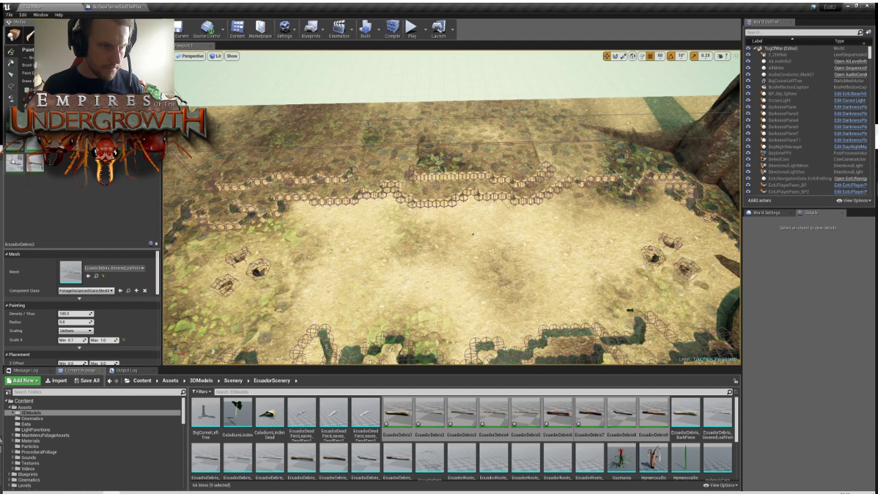
scroll(125, 340, "down", 2)
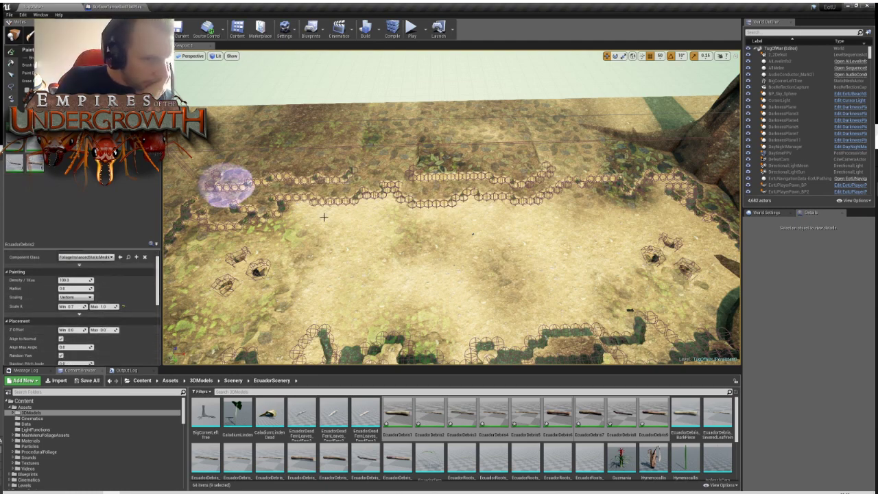
Try painting the debris foliage over the arena's far wall, undo the stroke, and review the foliage placement settings
key("w")
right_click_drag(473, 185, 472, 185)
key("s")
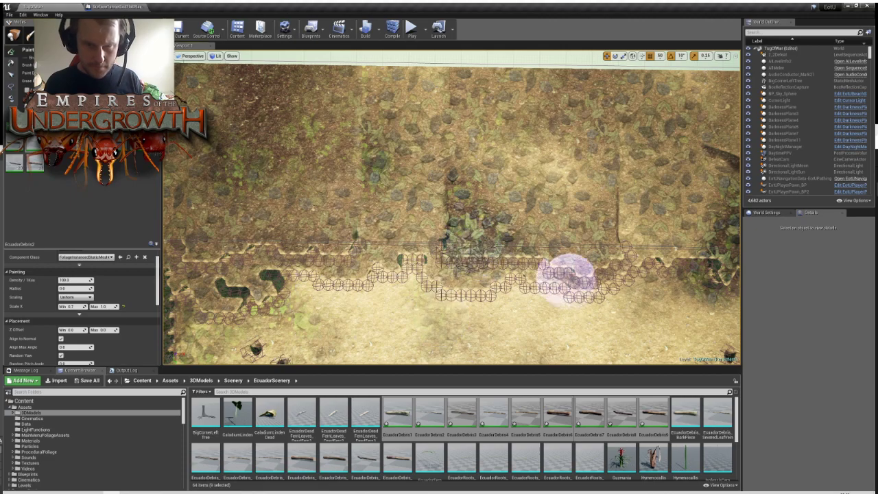
key("w")
mouse_move(570, 278)
right_mouse_down()
mouse_move(494, 279)
mouse_move(425, 205)
mouse_move(490, 235)
right_mouse_up()
key("s")
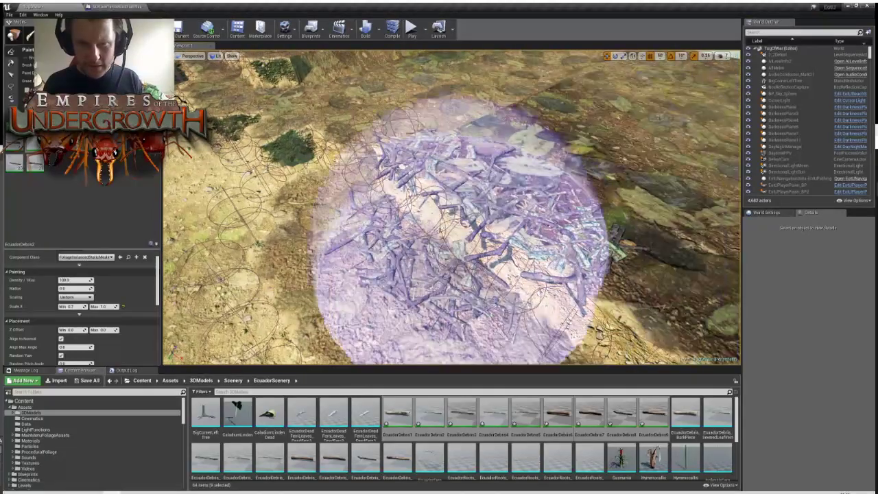
key("ctrl+z")
key("s")
mouse_move(614, 226)
right_mouse_down()
mouse_move(590, 223)
mouse_move(576, 202)
right_mouse_up()
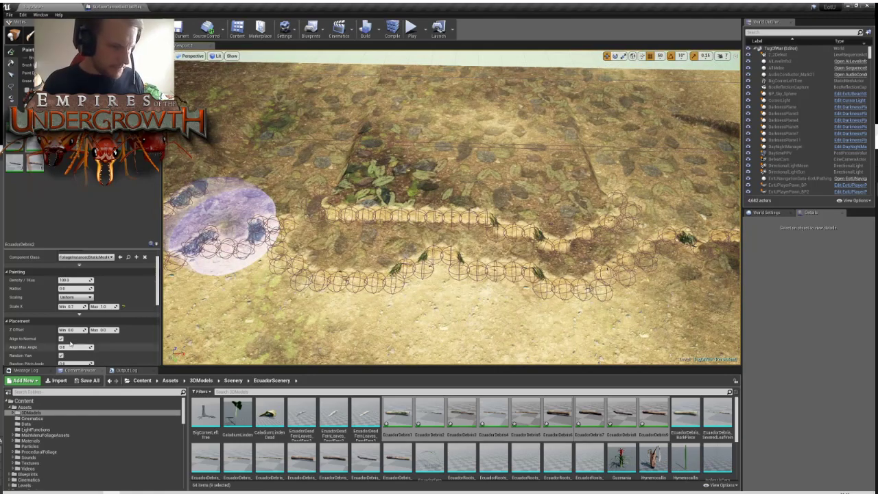
scroll(36, 337, "down", 2)
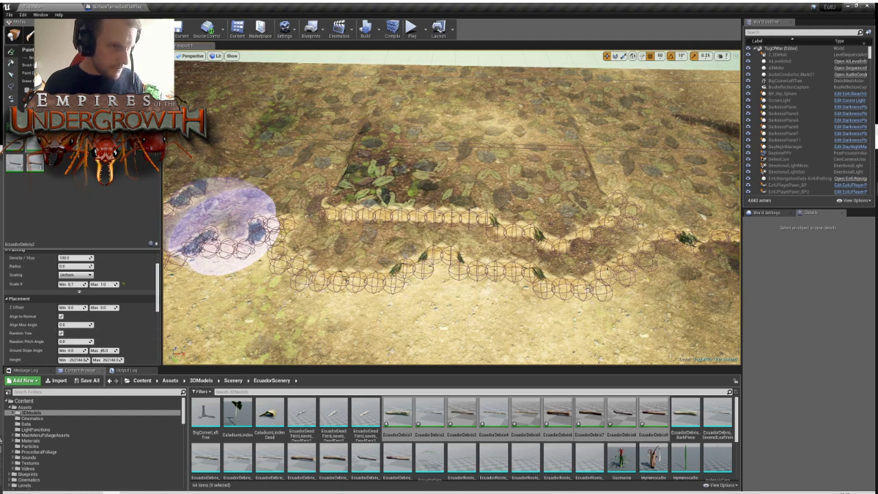
Leave foliage painting, select the surface tile grid OGTileGrid1 and inspect the ground near the tree roots
left_click(13, 37)
left_click(252, 150)
key("f")
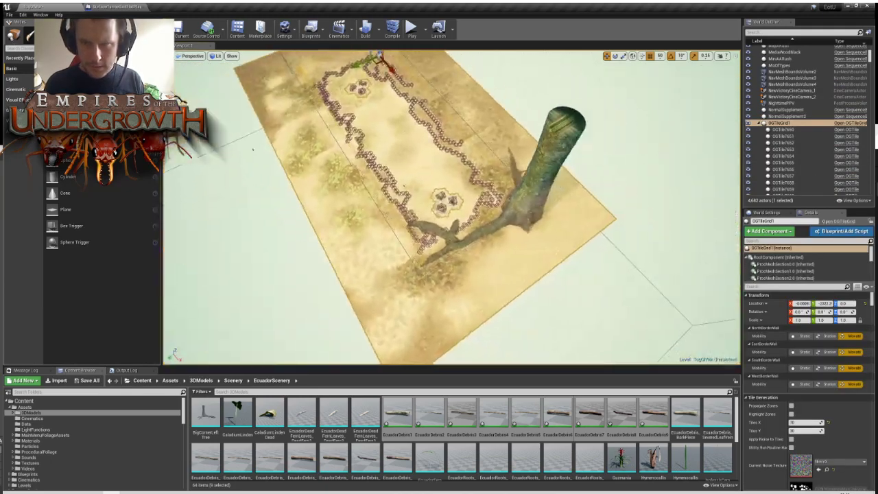
key("w")
right_click_drag(253, 149, 168, 150)
right_click_drag(371, 158, 302, 158)
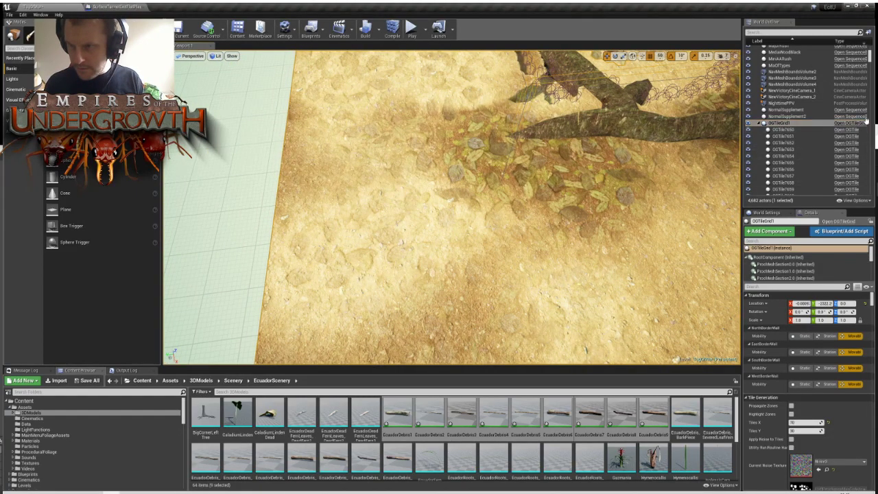
Look through the level's actor list from its end back up to the surface tiles
left_click_drag(870, 56, 871, 186)
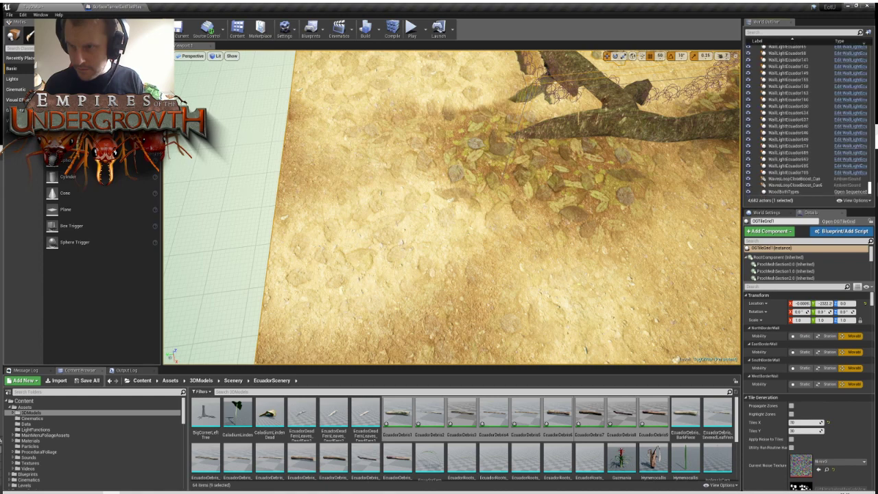
scroll(820, 124, "up", 15)
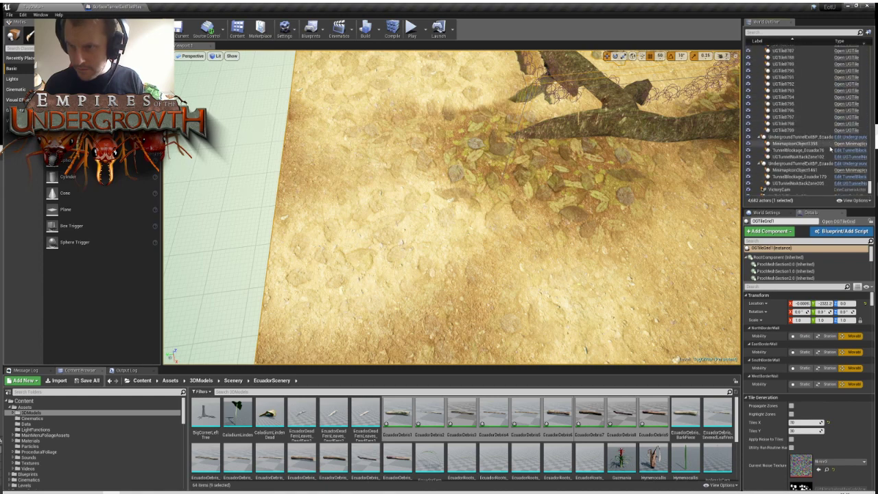
scroll(820, 124, "up", 20)
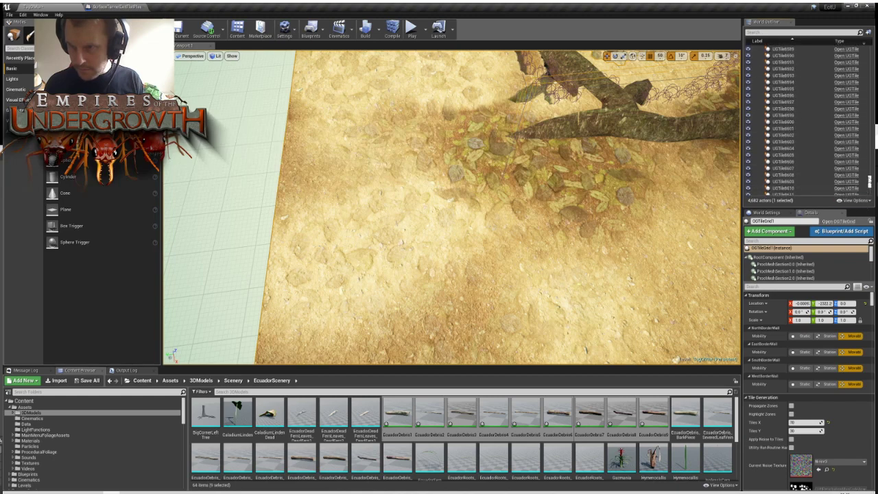
left_click_drag(870, 183, 863, 124)
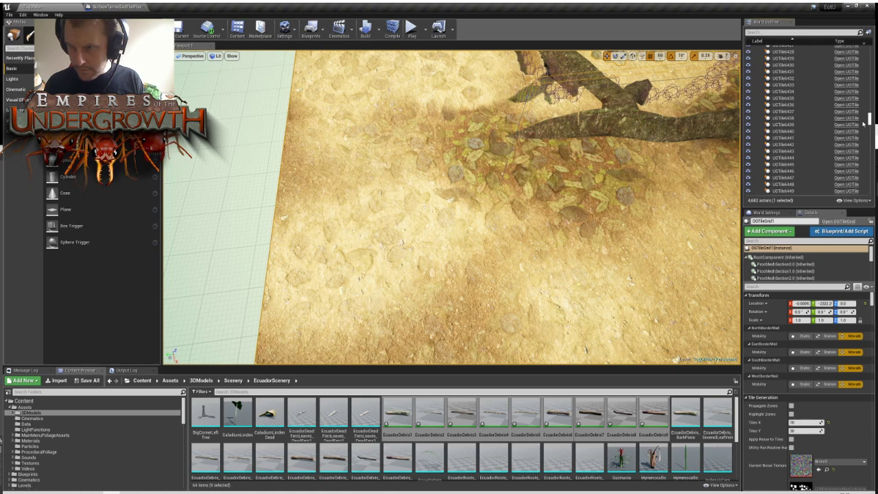
scroll(825, 98, "up", 15)
scroll(813, 129, "down", 2)
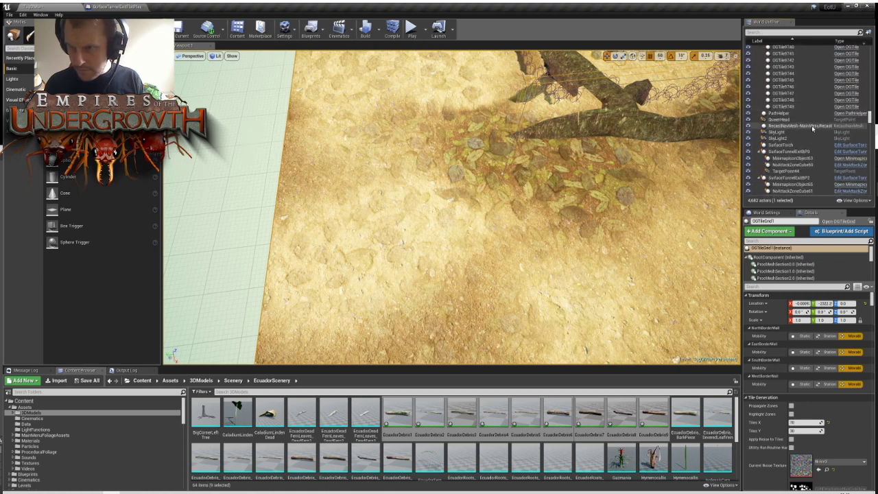
scroll(812, 128, "up", 1)
scroll(800, 104, "up", 4)
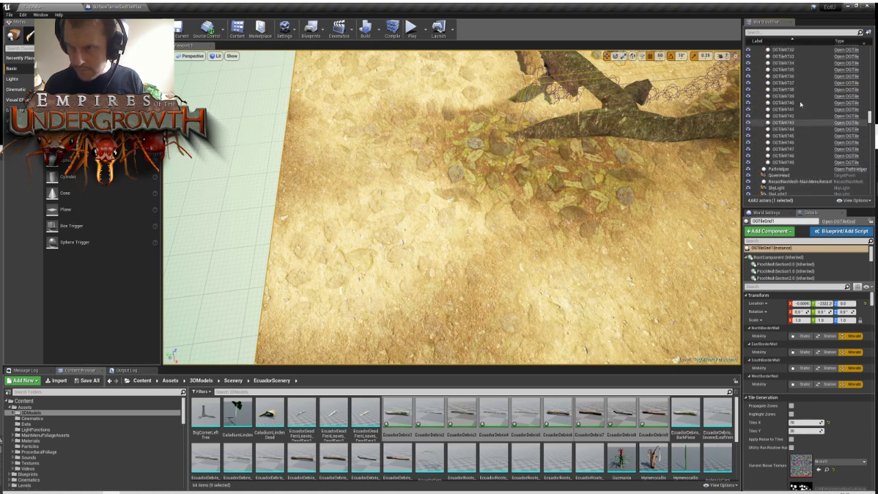
scroll(800, 105, "up", 10)
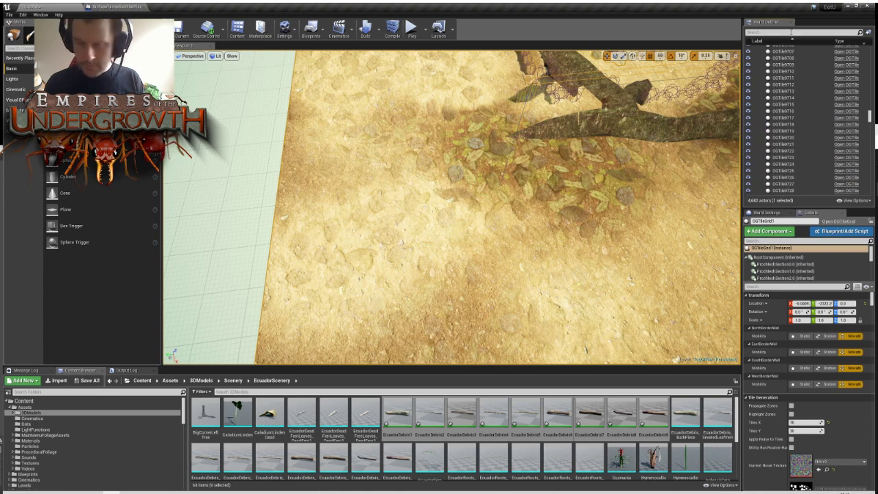
Search the level's actors for "skirt" and clear the search
left_click(791, 31)
type("skyl")
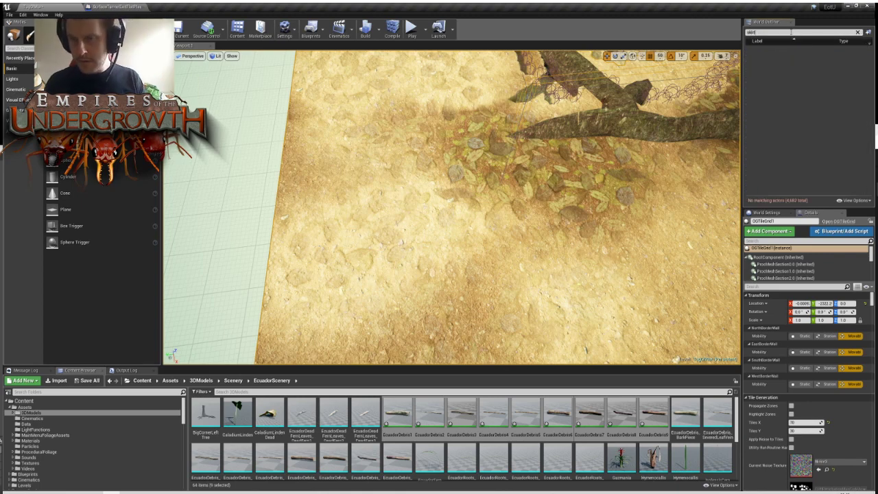
key("BackSpace")
key("BackSpace")
key("BackSpace")
key("BackSpace")
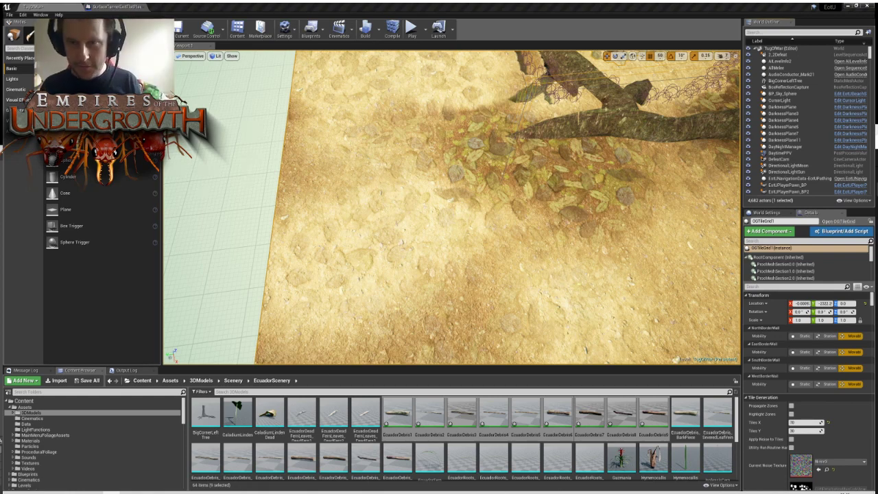
Examine the arena's nest entrances, tree roots and near wall for places that need scenery
key("s")
right_click_drag(452, 207, 525, 211)
key("w")
right_click_drag(452, 205, 497, 227)
right_click_drag(290, 257, 290, 257)
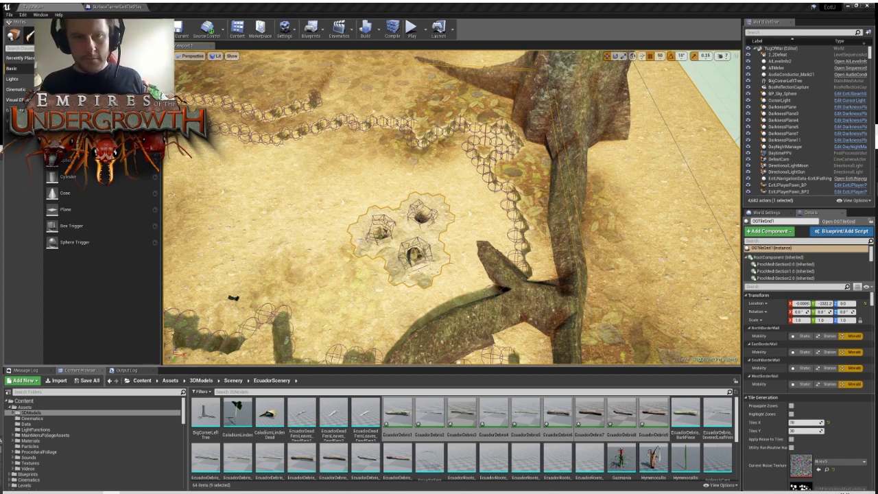
key("f")
right_click_drag(225, 299, 246, 288)
left_click(393, 207)
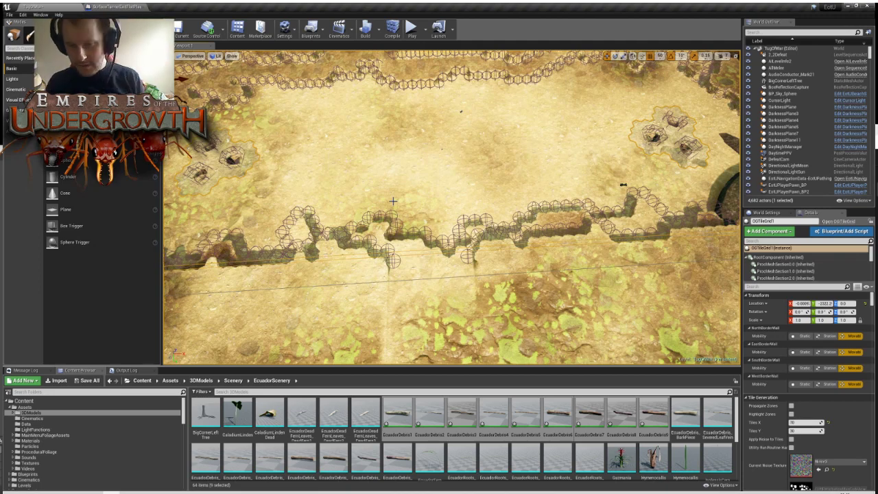
Place a Hymenocallis Littoralis Base plant on the mossy ground outside the arena's near wall
scroll(703, 435, "down", 1)
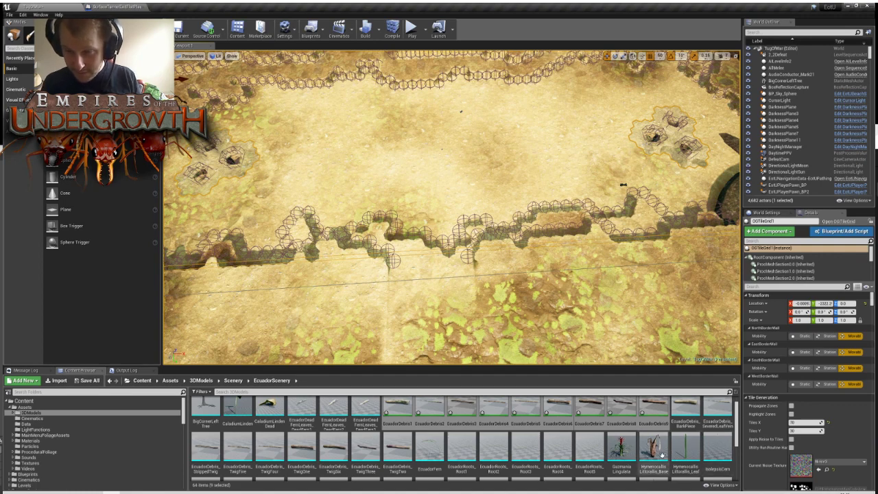
left_click_drag(662, 455, 492, 275)
right_click_drag(493, 275, 535, 206)
key("w")
key("w")
key("s")
key("a")
mouse_move(452, 207)
right_mouse_down()
mouse_move(412, 223)
mouse_move(508, 237)
mouse_move(480, 203)
mouse_move(501, 203)
mouse_move(446, 202)
right_mouse_up()
key("w")
key("a")
key("a")
key("s")
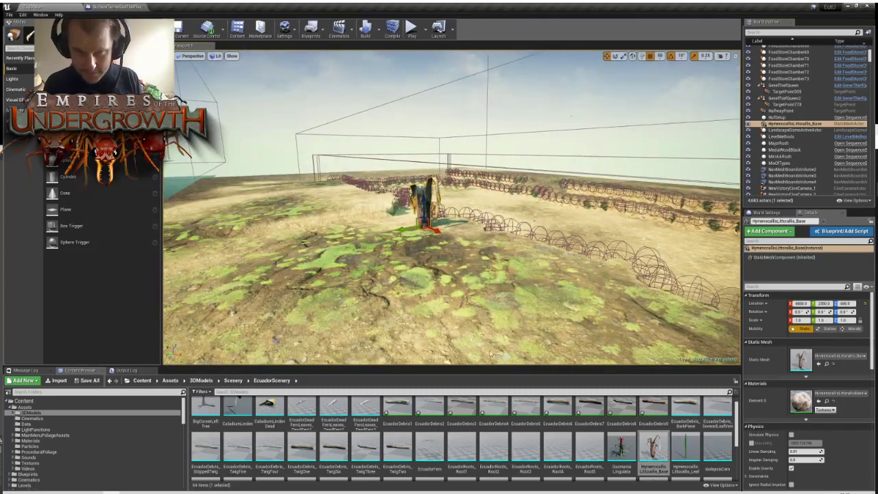
Inspect the placed plant's size against the wall from close up, and delete it
key("w")
right_click_drag(491, 353, 614, 398)
key("w")
key("s")
key("s")
key("w")
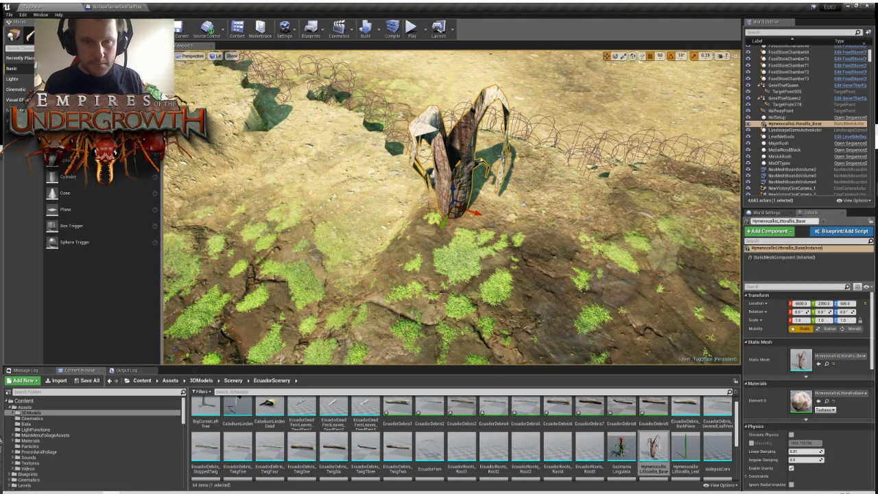
key("Delete")
right_click_drag(459, 151, 511, 140)
key("w")
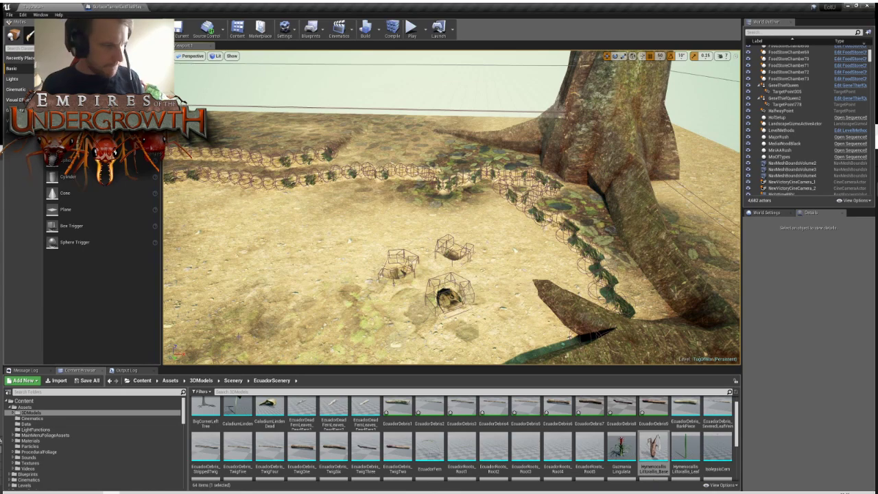
Expose the surface grid's tiles in the actor list and select OGTile7650 and OGTile7653 to locate them on the map
key("s")
right_click_drag(312, 257, 280, 291)
left_click(331, 243)
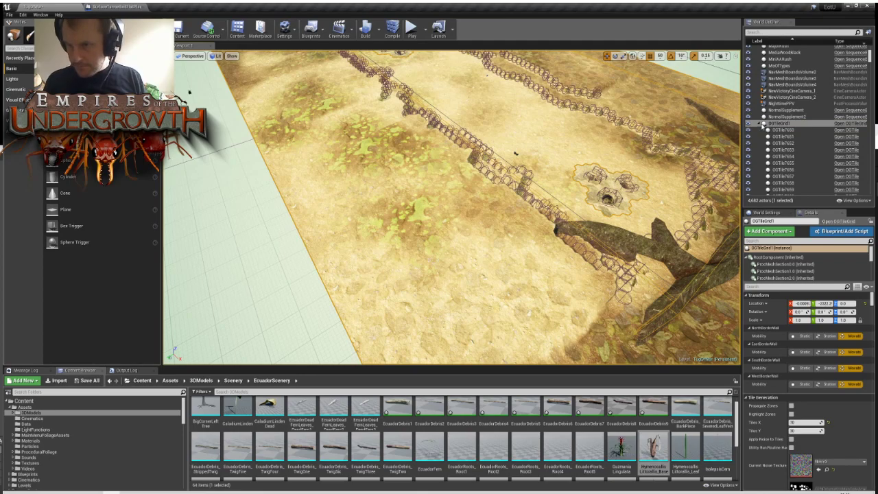
left_click(781, 130)
left_click(786, 149)
right_click_drag(645, 227, 621, 205)
key("s")
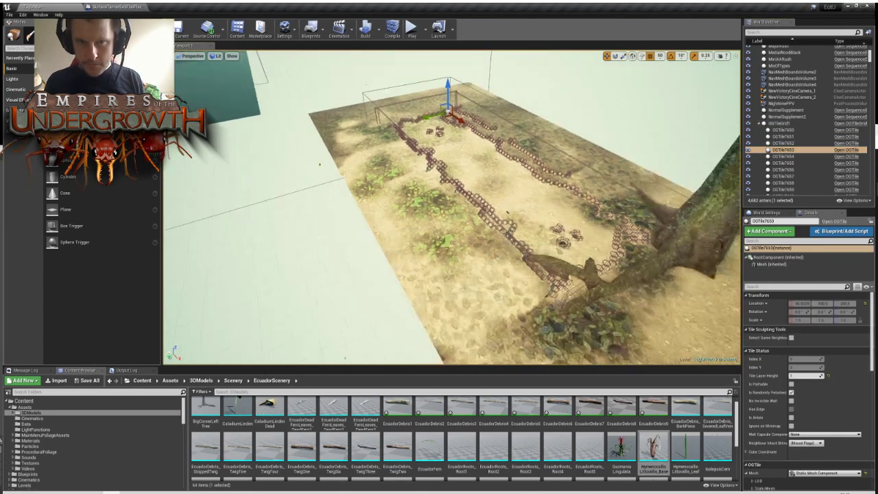
Select several tiles further down the surface grid's actor list, ending with OGTile8967, to locate them on the map
mouse_move(524, 207)
right_mouse_down()
mouse_move(563, 206)
mouse_move(527, 208)
right_mouse_up()
key("w")
left_click_drag(870, 59, 870, 93)
left_click(783, 114)
left_click(783, 149)
left_click(784, 182)
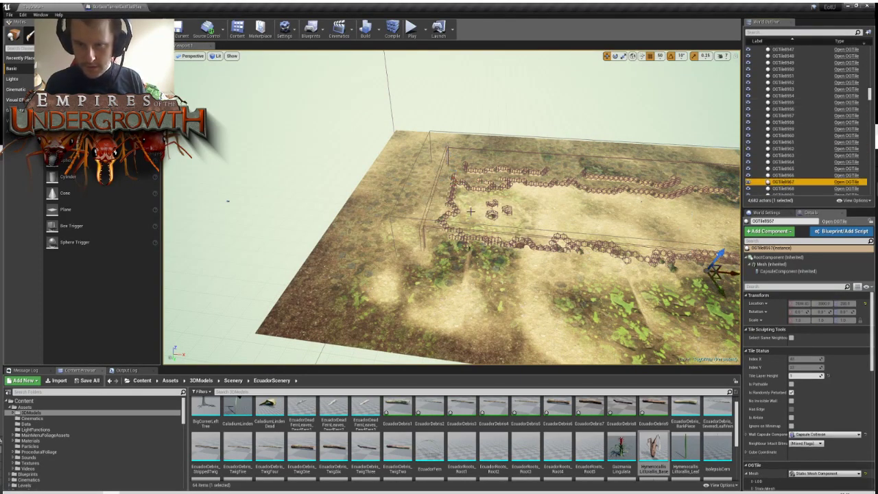
Examine OGTile8967's tile status, mesh and collision settings, collapsing its Collision and Mesh groups
scroll(763, 397, "down", 5)
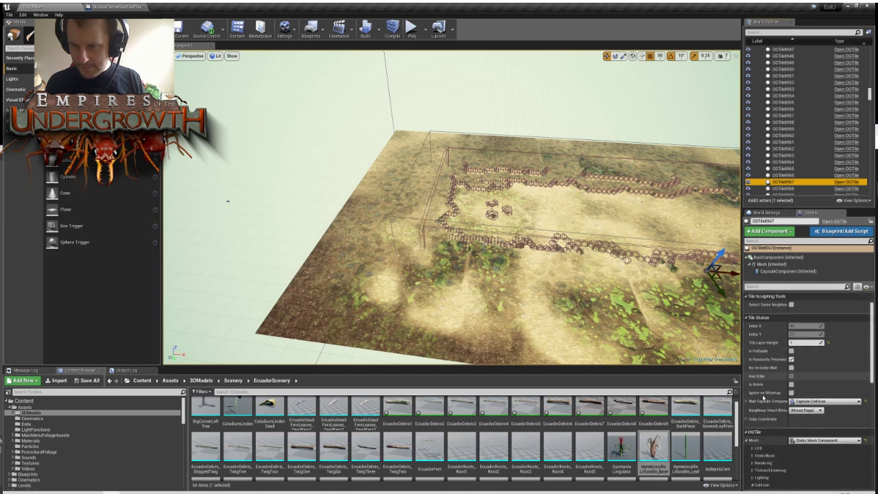
scroll(762, 397, "down", 6)
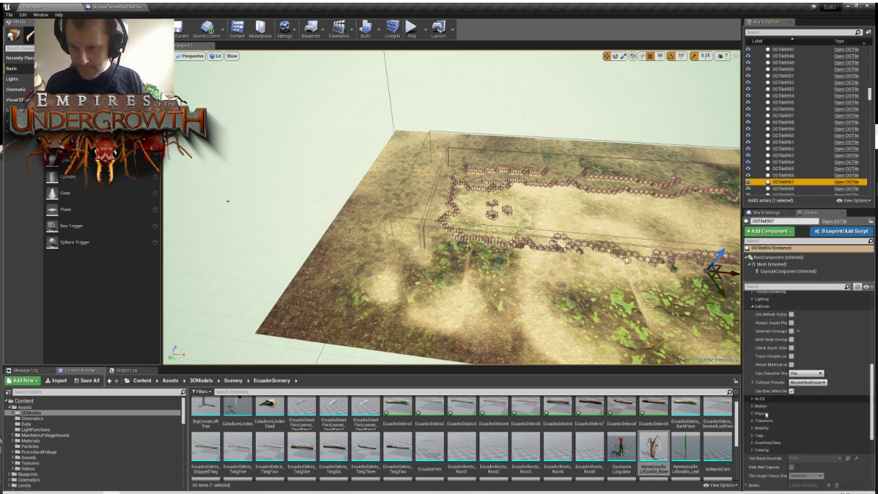
scroll(764, 414, "down", 2)
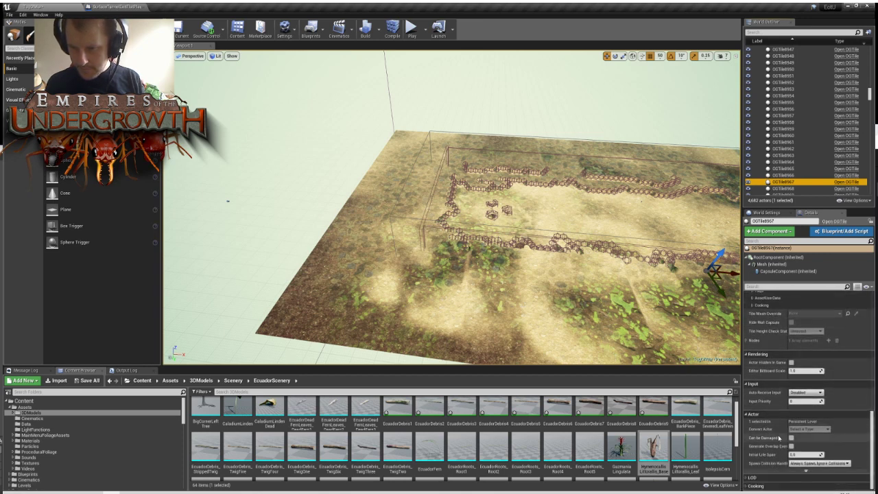
scroll(771, 427, "up", 5)
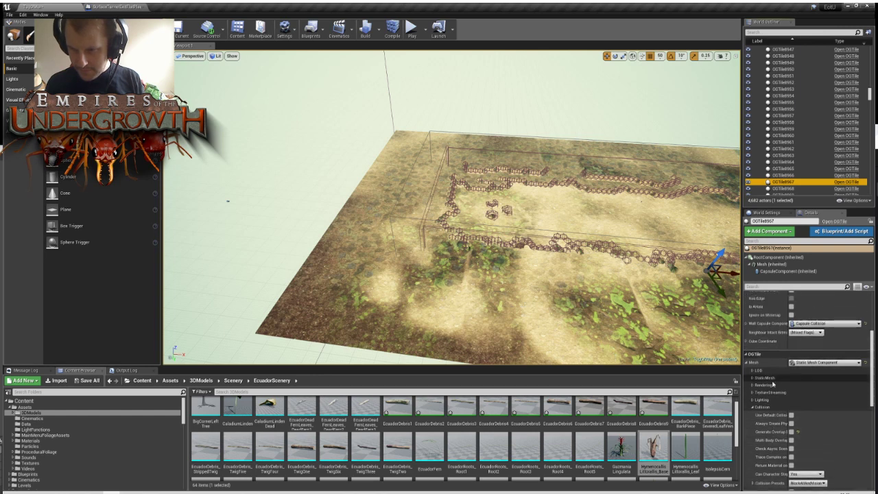
left_click(754, 407)
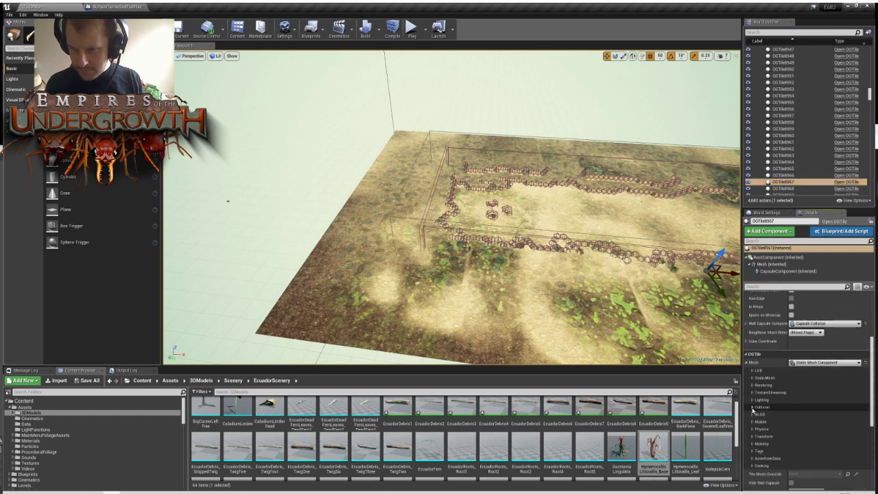
left_click(747, 364)
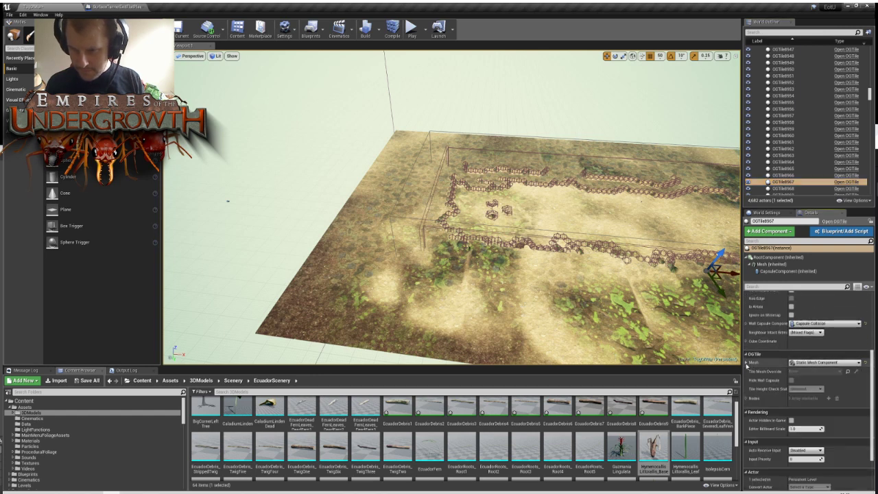
scroll(766, 434, "down", 3)
scroll(767, 432, "up", 5)
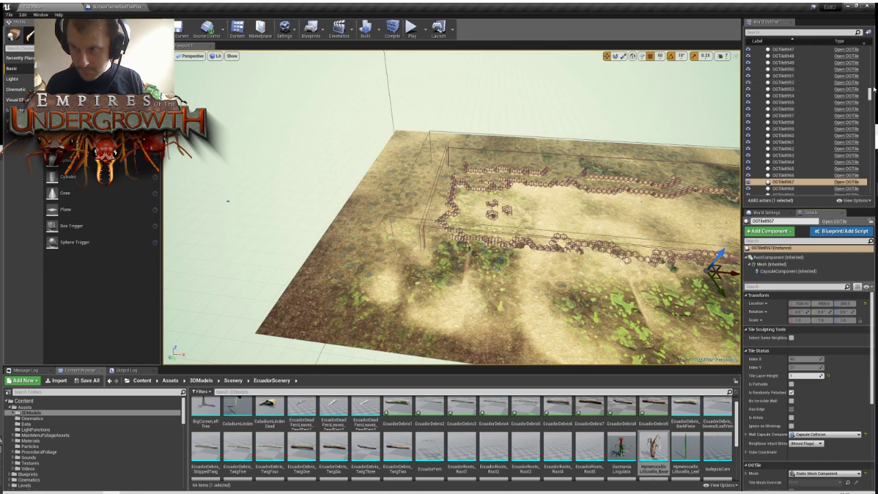
Search the level's actors for "ogtilegrid" and select OGTileGrid1
left_click_drag(871, 94, 868, 45)
scroll(792, 88, "down", 2)
scroll(790, 101, "down", 5)
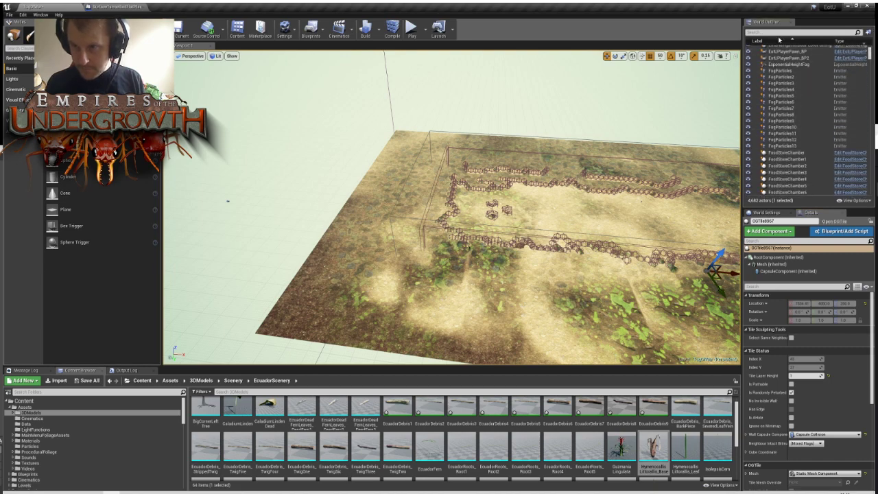
left_click(771, 32)
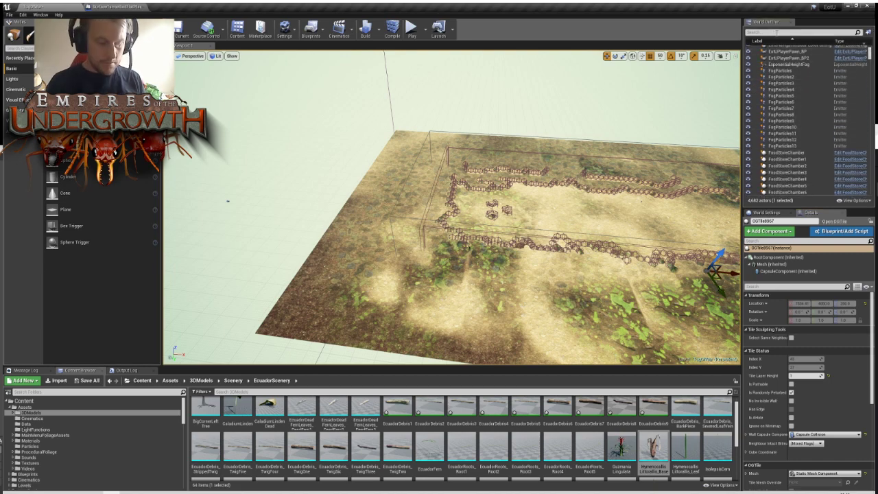
type("ogtilegrid")
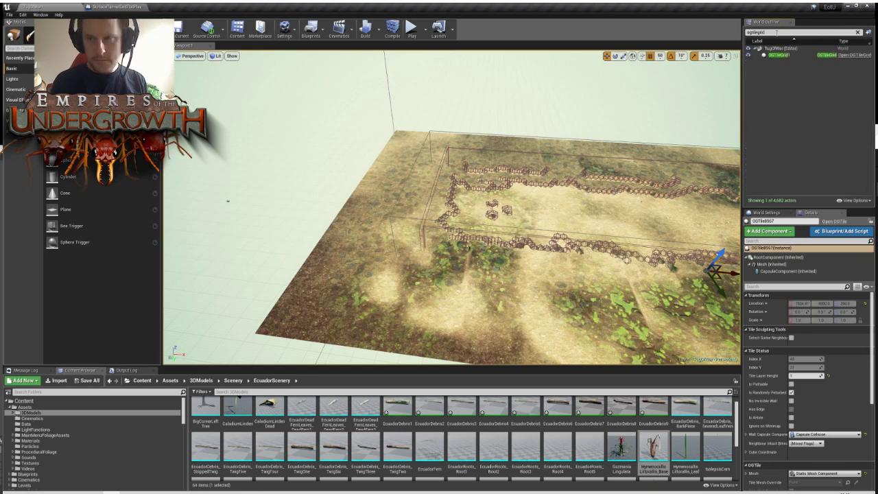
left_click(778, 55)
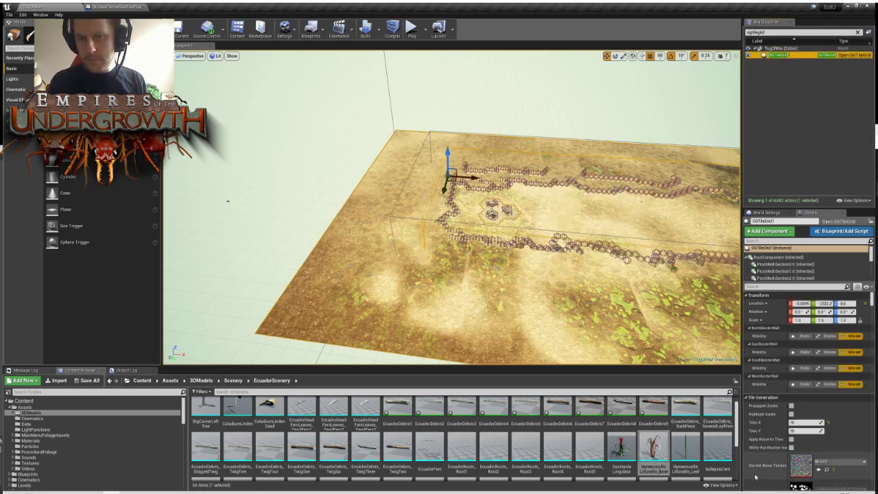
Examine OGTileGrid1's settings from Tile Generation through Fog Of War, Water and Physics to the Sections Data Array
scroll(759, 410, "down", 2)
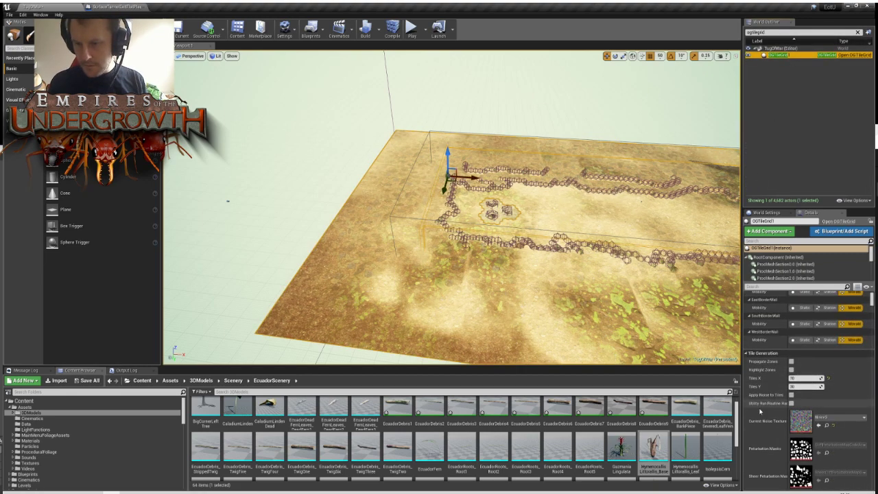
scroll(760, 410, "down", 8)
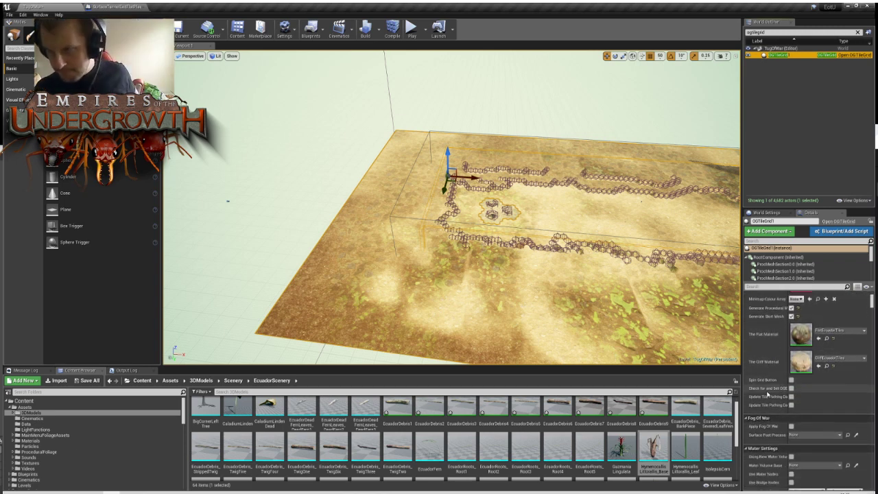
scroll(771, 403, "down", 1)
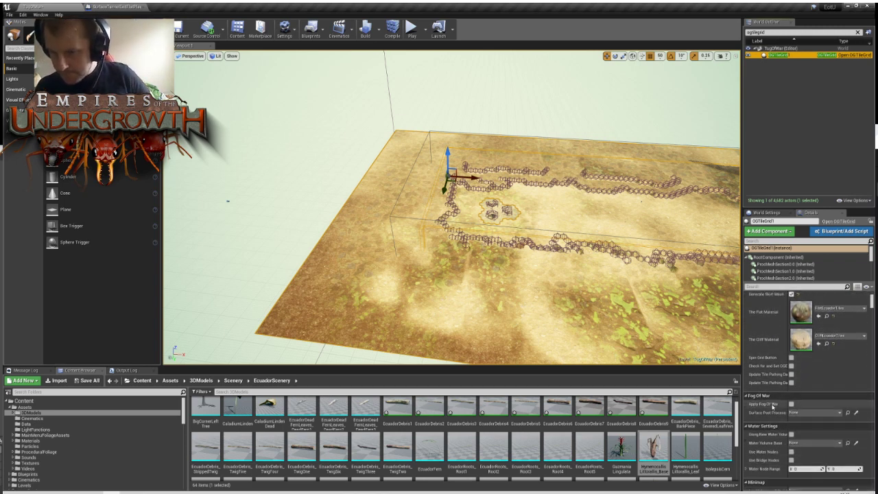
scroll(773, 405, "down", 8)
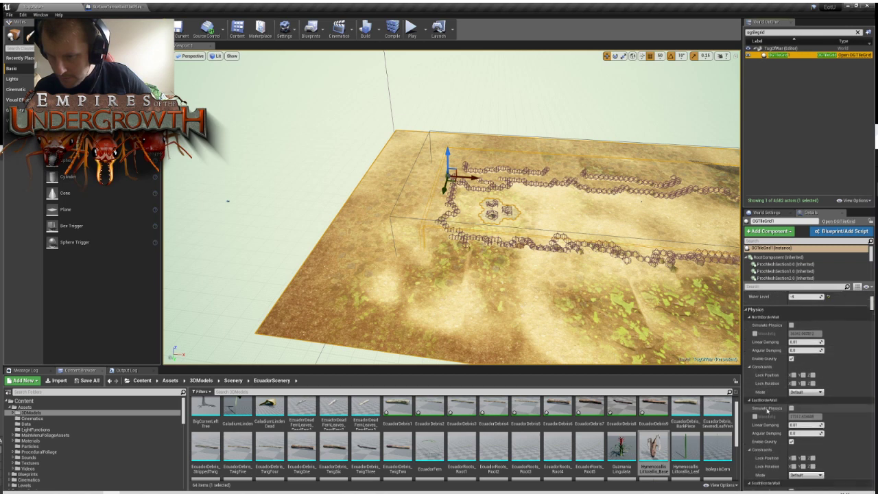
scroll(768, 409, "down", 7)
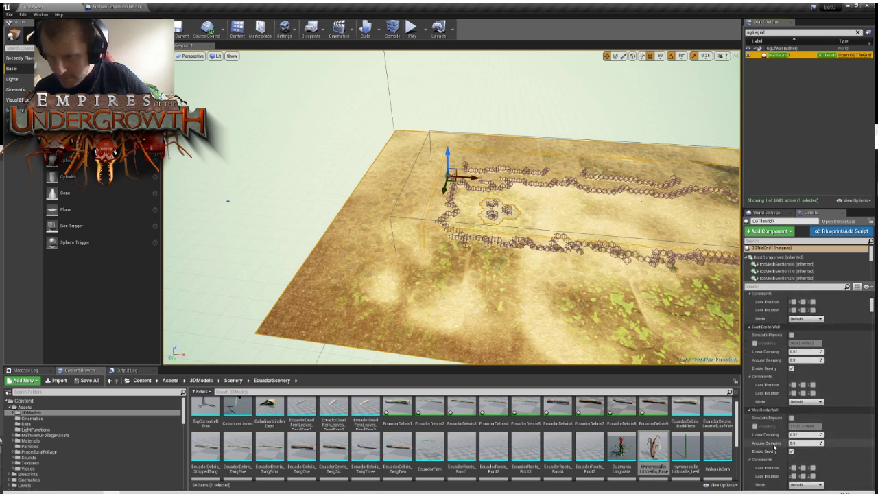
scroll(774, 447, "down", 8)
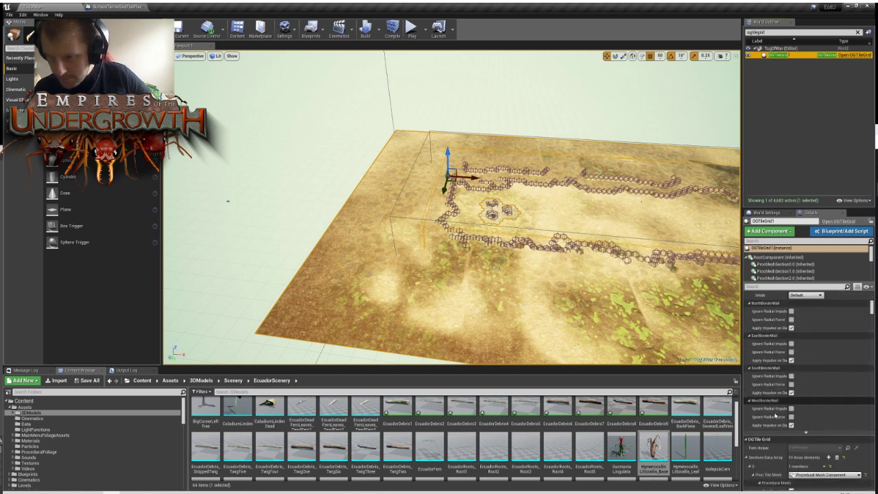
scroll(775, 415, "down", 4)
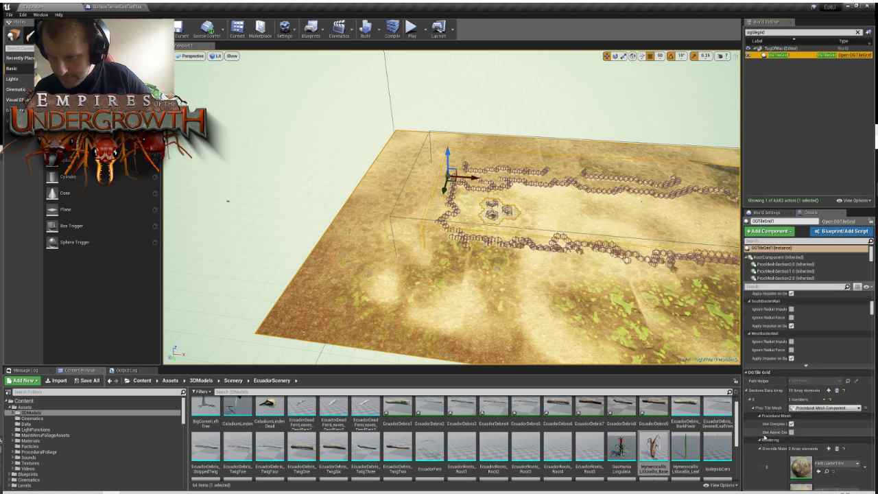
scroll(764, 438, "down", 2)
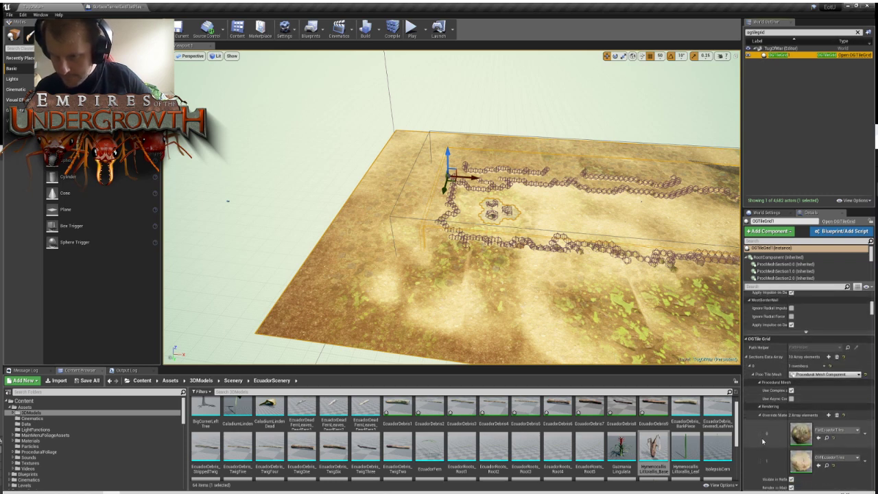
scroll(762, 439, "down", 3)
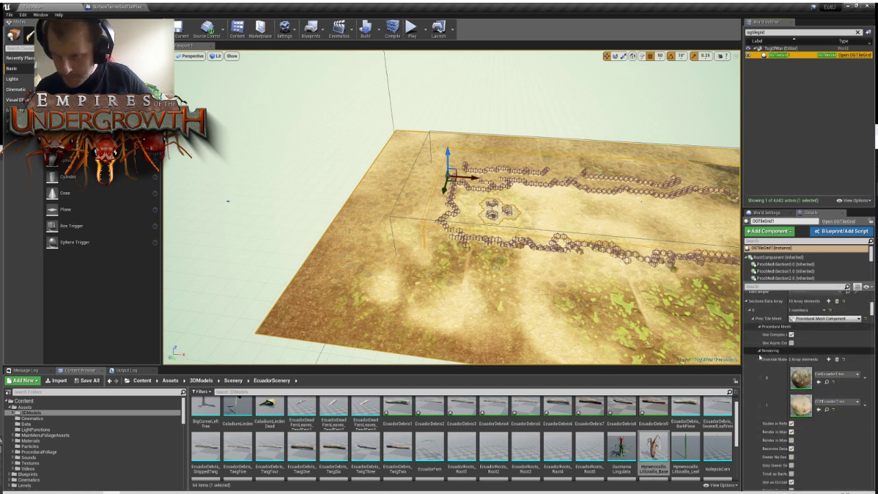
Inspect the first section's procedural mesh collision and transform settings, collapsing its Rendering, Collision Presets and Relative Rotation groups
left_click(759, 351)
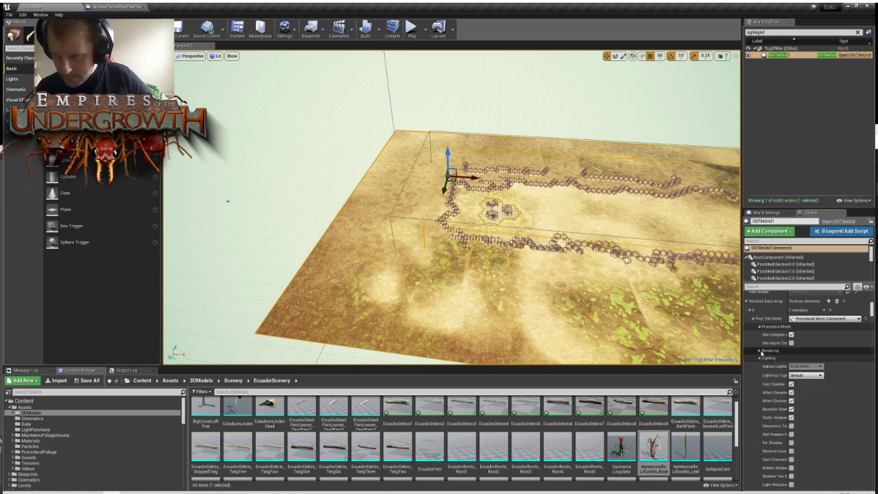
scroll(768, 398, "down", 10)
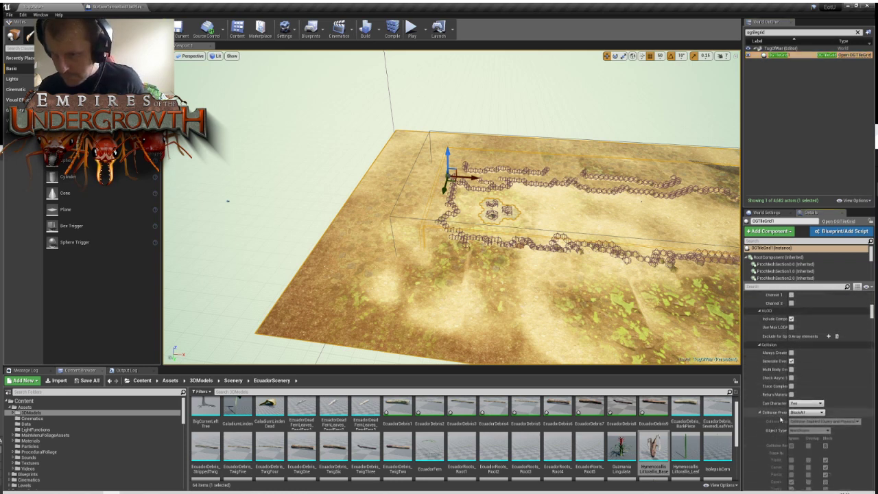
scroll(781, 420, "down", 2)
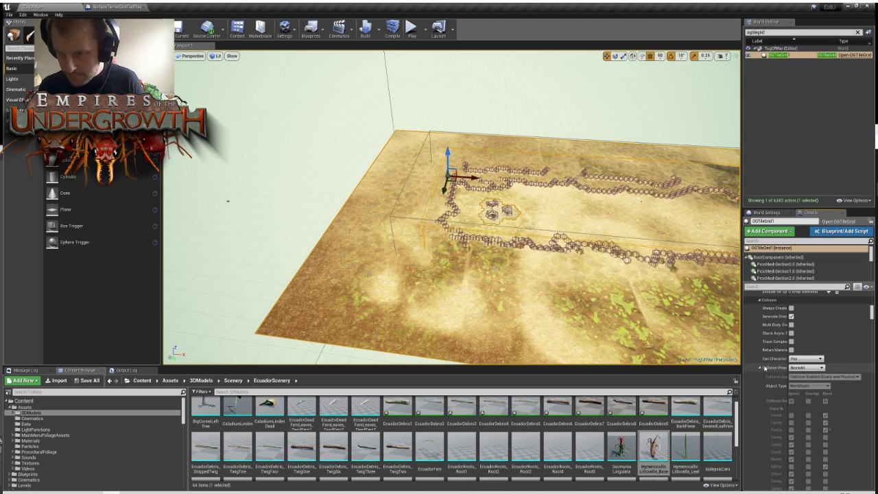
scroll(760, 370, "down", 5)
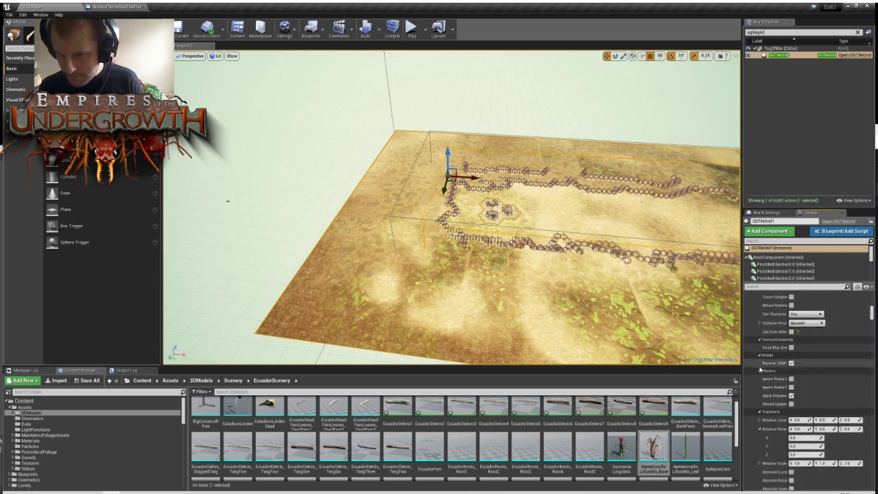
scroll(760, 356, "up", 2)
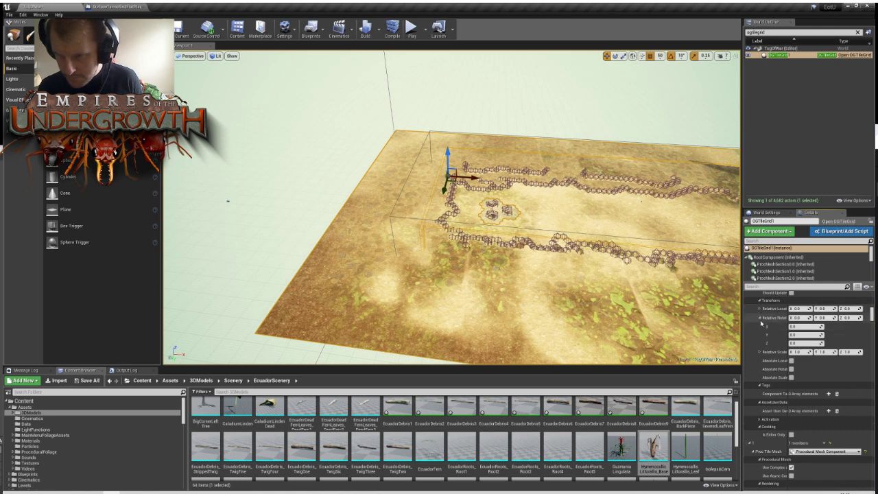
left_click(760, 318)
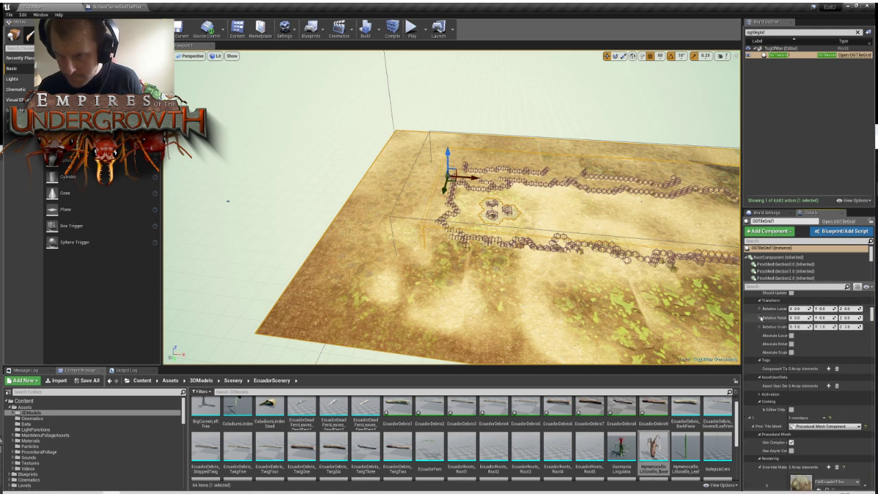
scroll(756, 326, "down", 5)
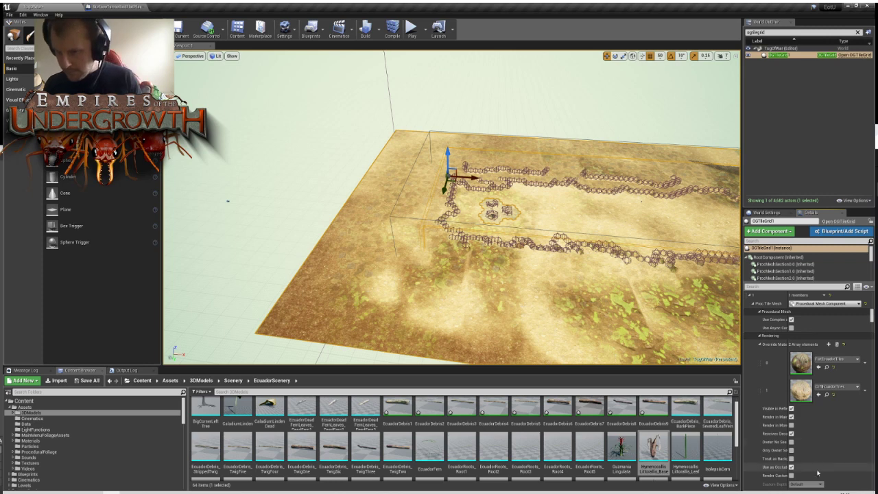
scroll(757, 342, "up", 3)
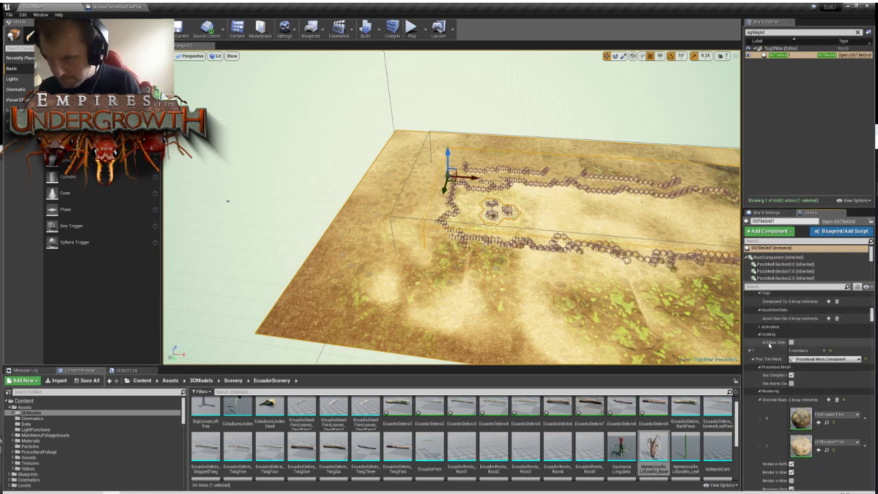
Collapse the grid's Physics category and review the first entry of the Sections Data Array again
left_click(760, 369)
scroll(789, 374, "down", 3)
scroll(789, 377, "down", 10)
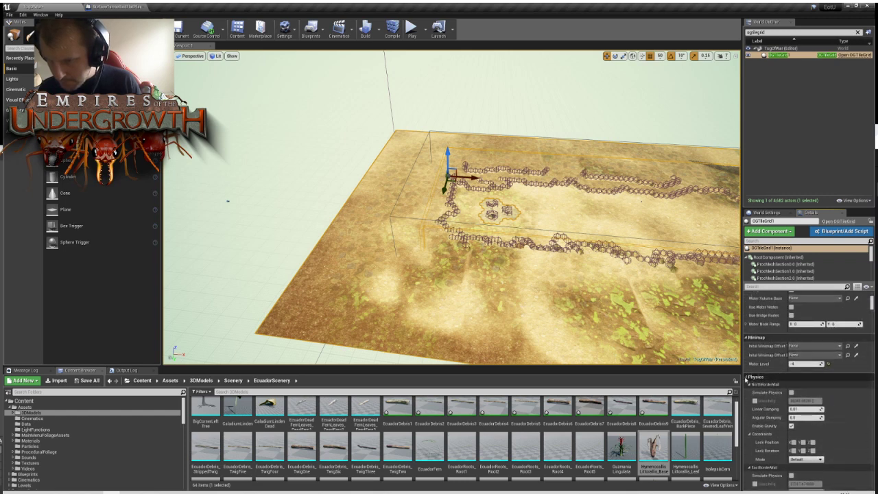
left_click(747, 378)
scroll(746, 388, "down", 5)
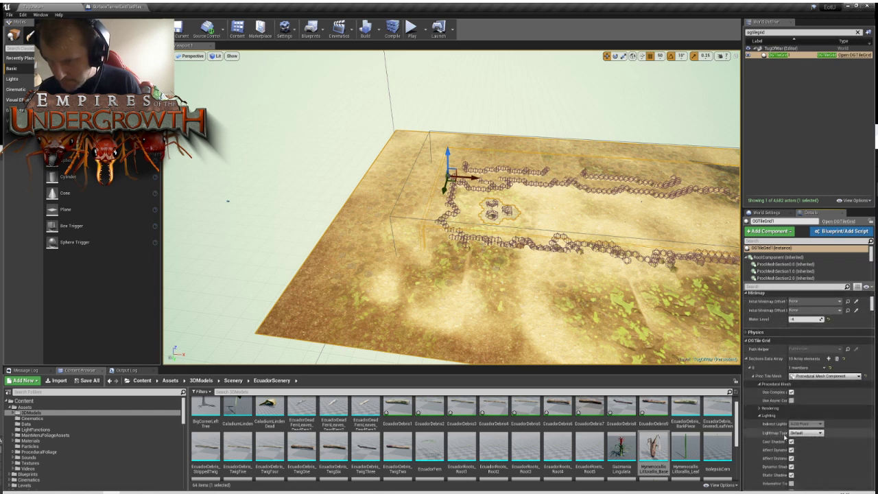
scroll(755, 320, "up", 2)
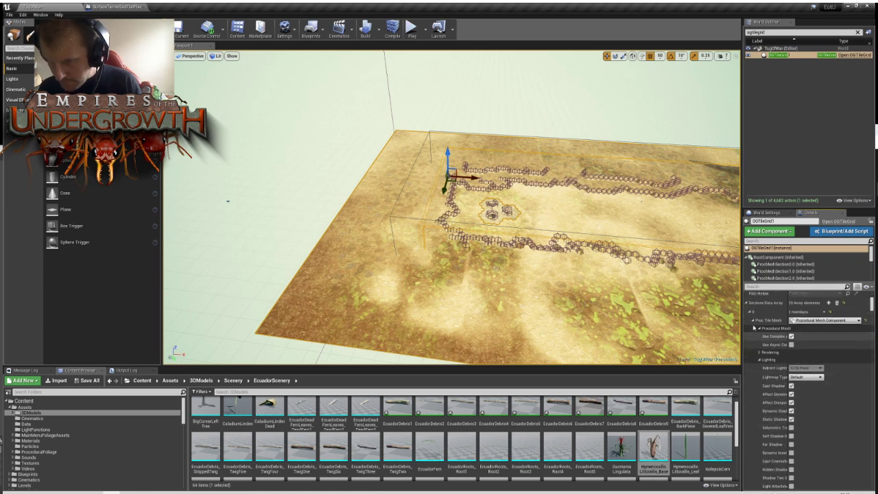
Filter the grid's properties by "skirt" and inspect the Skirt Sections Data Array's first entry
left_click(775, 287)
type("coll")
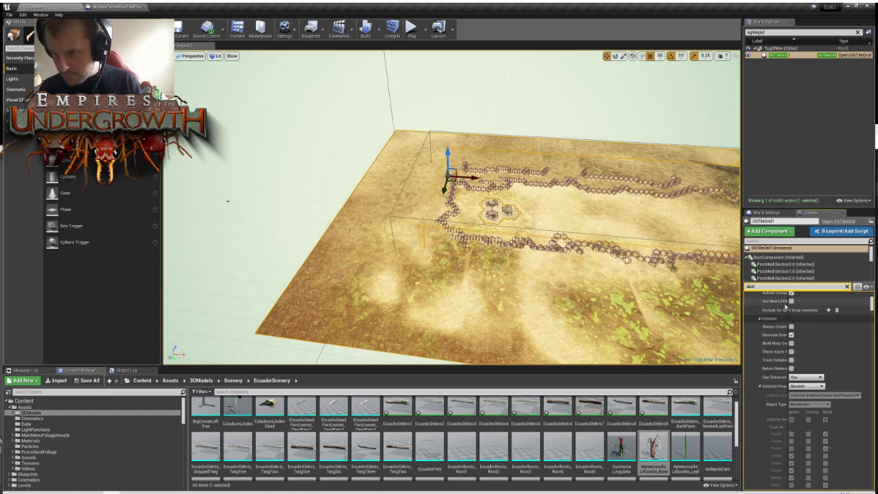
scroll(775, 358, "up", 5)
scroll(775, 357, "up", 5)
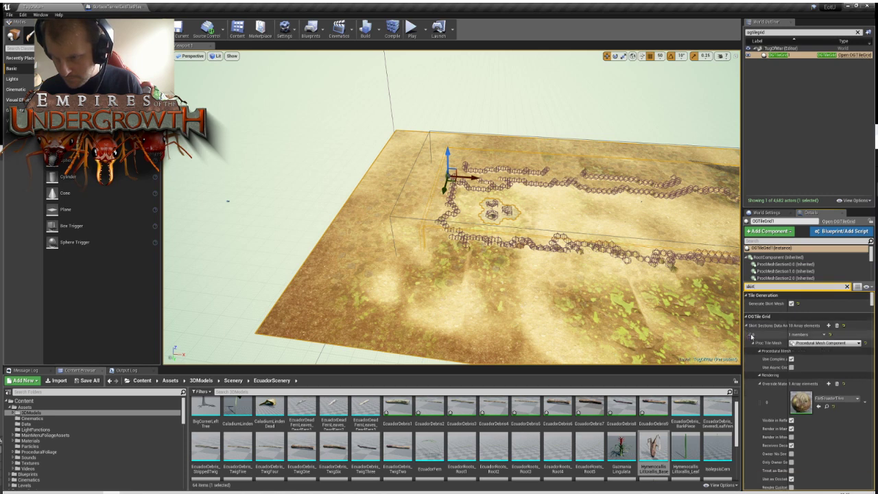
left_click(750, 336)
left_click(750, 336)
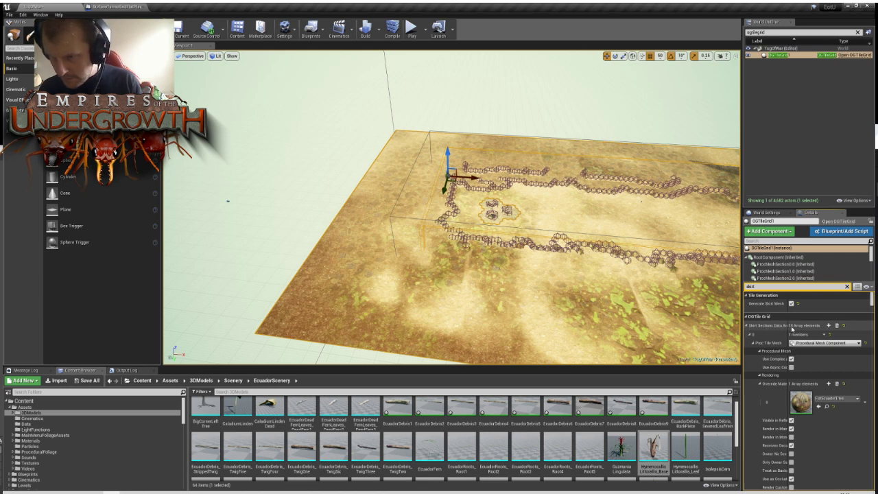
Inspect the Skirt Sections Data Array entries one after another, reviewing the fourth entry's Procedural Mesh and Rendering settings
left_click(750, 334)
left_click(751, 342)
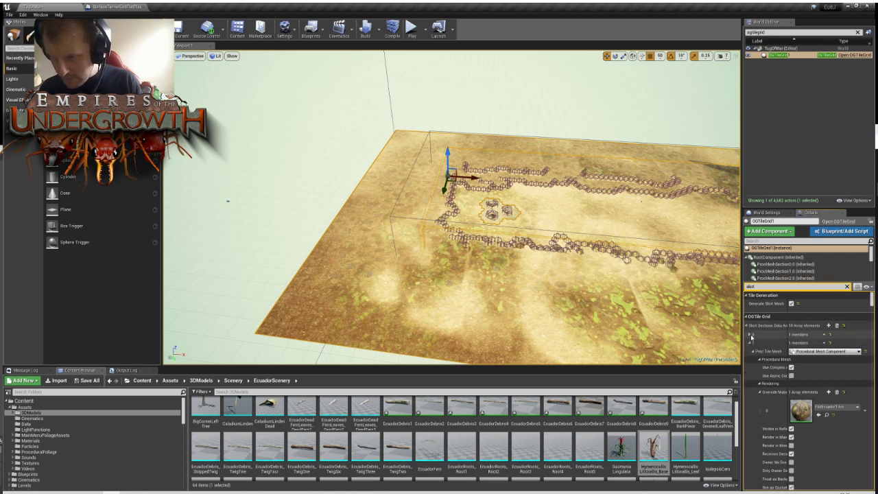
left_click(751, 345)
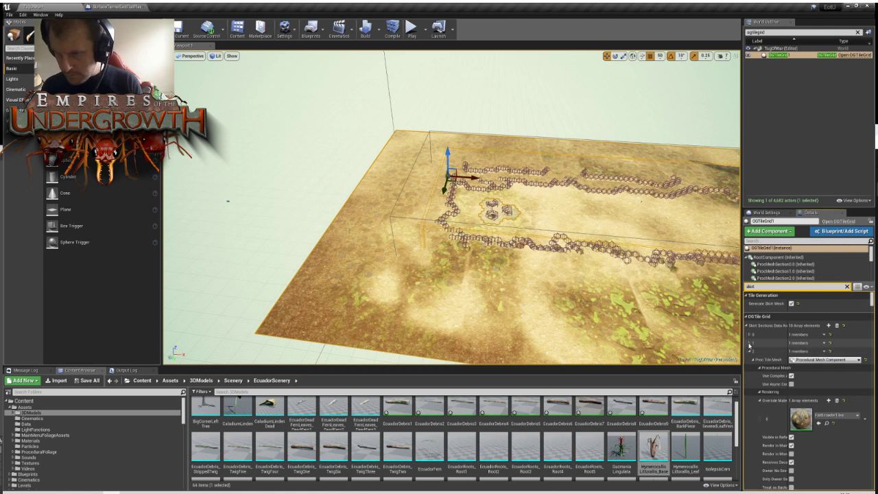
left_click(750, 351)
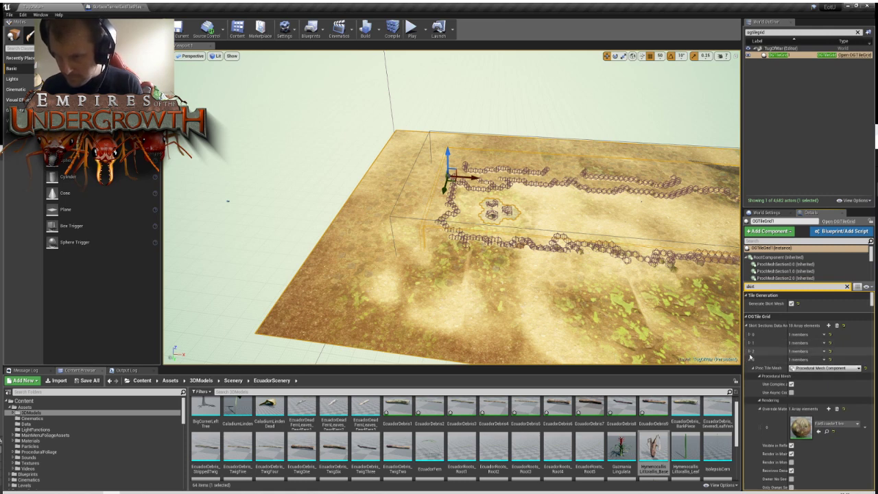
left_click(751, 358)
left_click(750, 368)
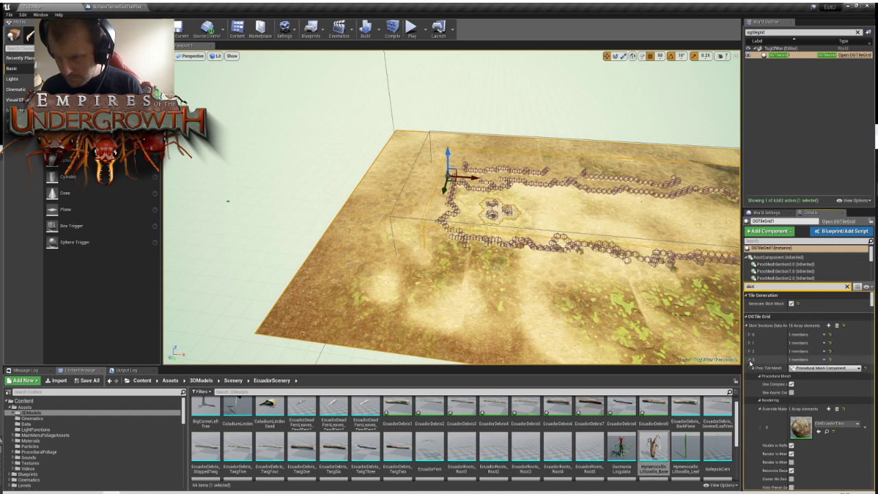
scroll(762, 391, "down", 3)
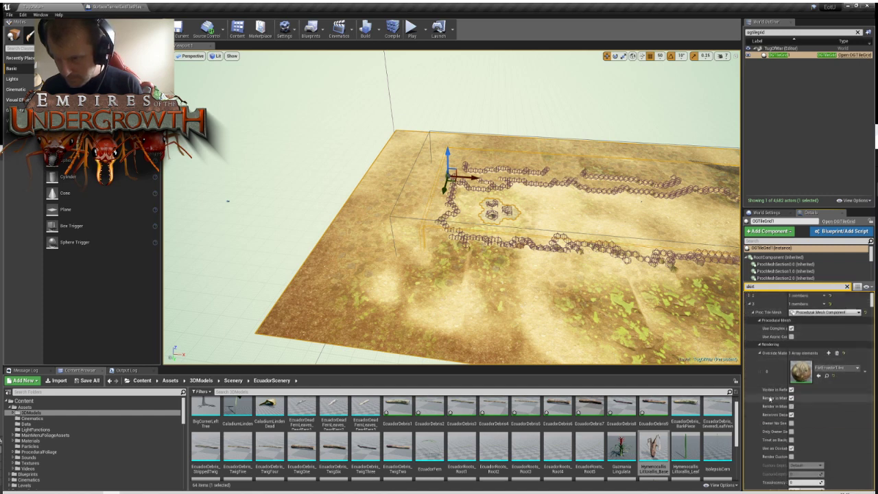
scroll(789, 466, "down", 2)
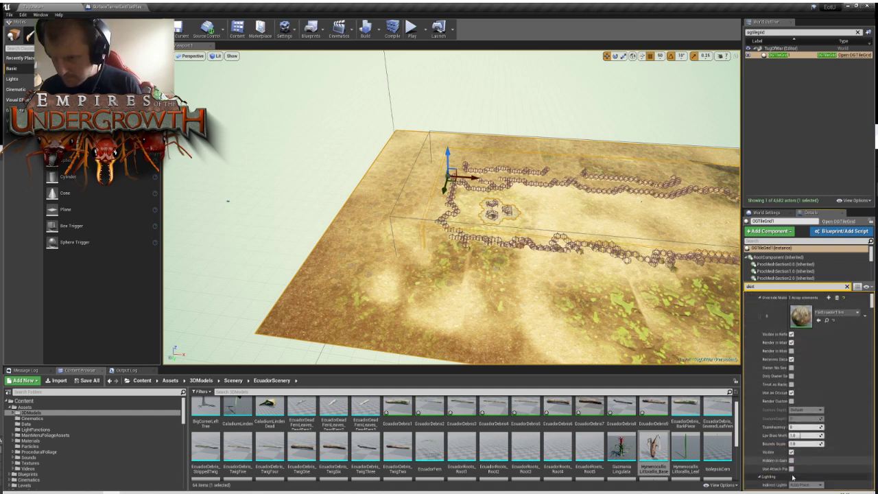
scroll(819, 459, "down", 1)
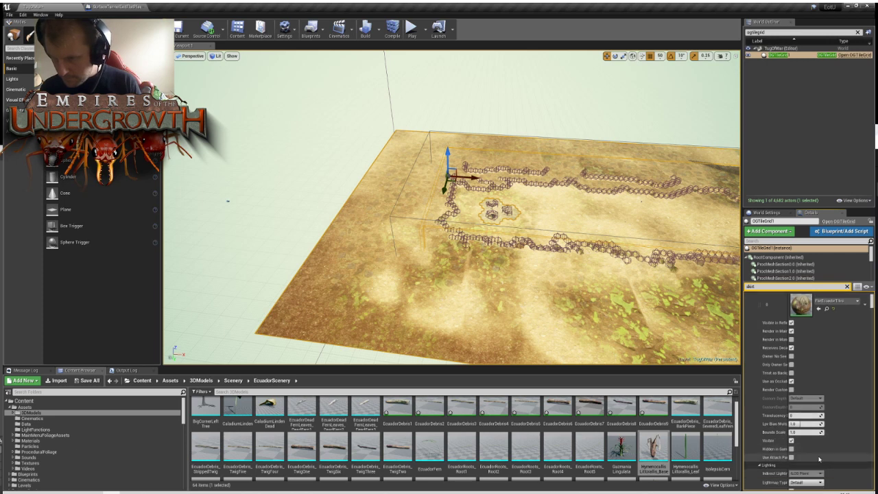
scroll(828, 463, "up", 3)
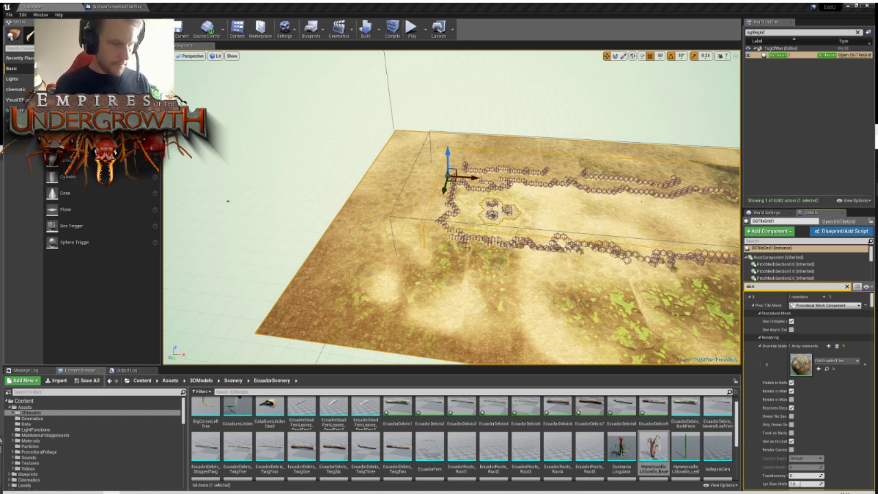
Place the Guzmania Lingulata plant on the surface at the arena corner diagonally away from the big tree
right_click_drag(630, 252, 707, 252)
right_click_drag(567, 316, 458, 236)
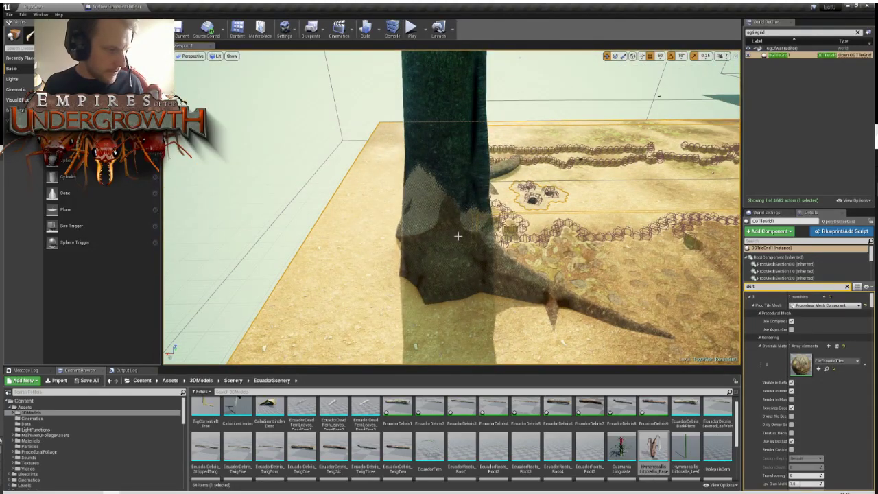
right_click_drag(458, 238, 498, 213)
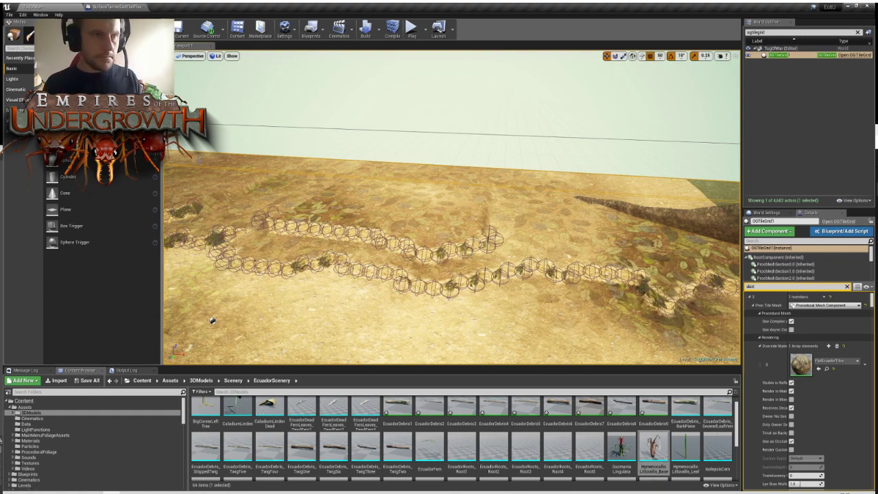
key("f")
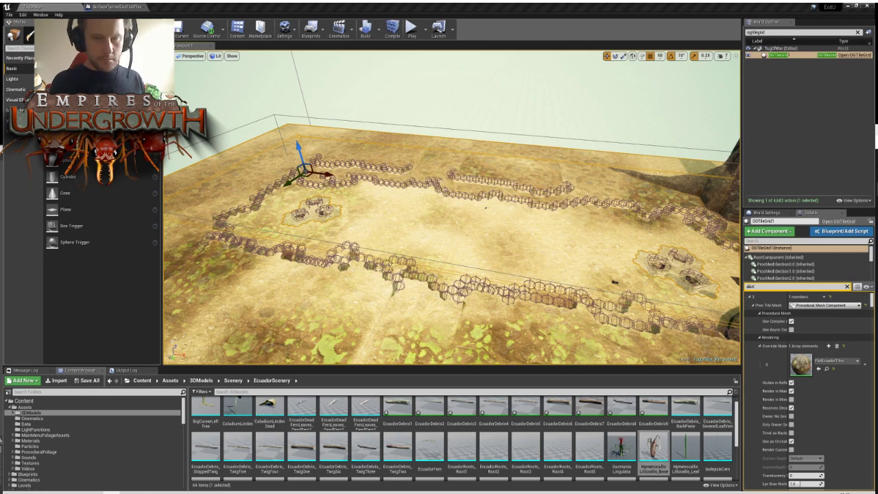
right_click_drag(451, 207, 388, 232)
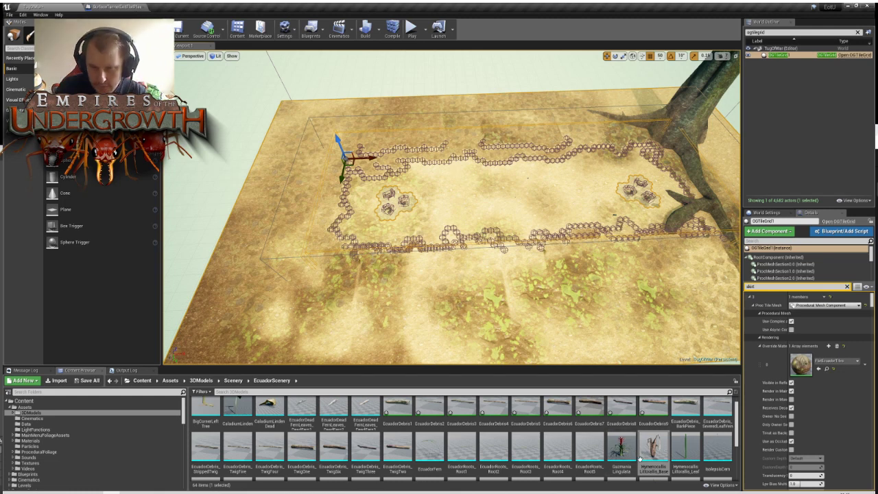
left_click_drag(620, 452, 560, 339)
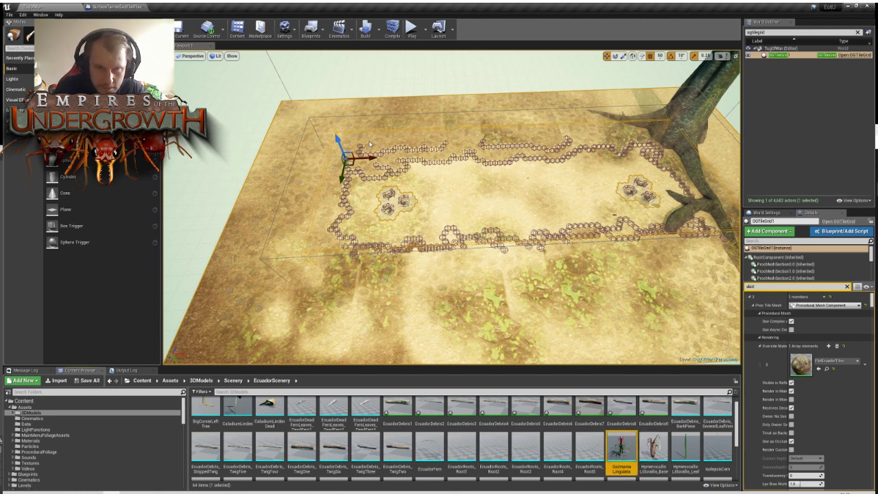
left_click_drag(369, 144, 374, 145)
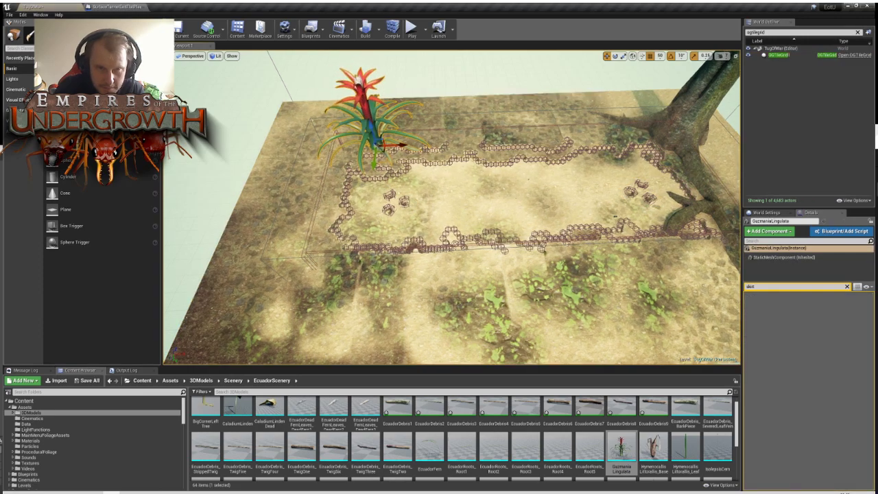
key("w")
right_click_drag(374, 146, 404, 152)
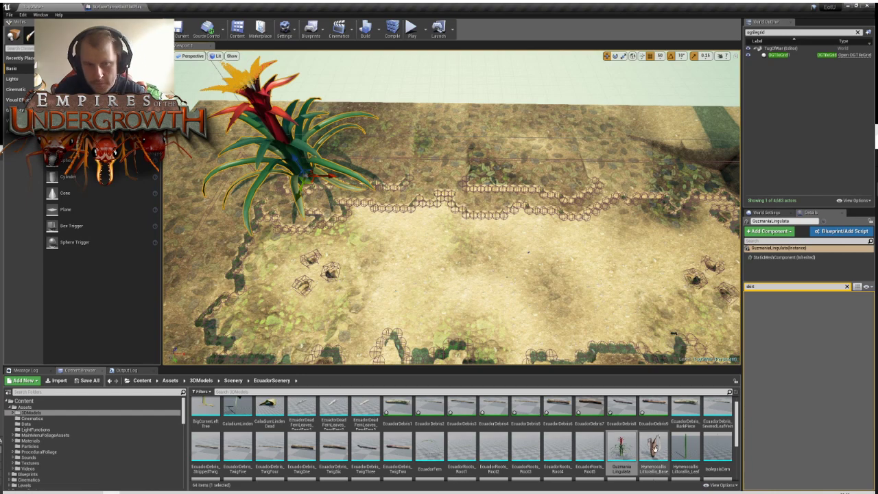
Look through the EcuadorScenery assets for another piece of scenery, from the debris and leaves to the Pinguicula plant and trees
scroll(651, 449, "down", 5)
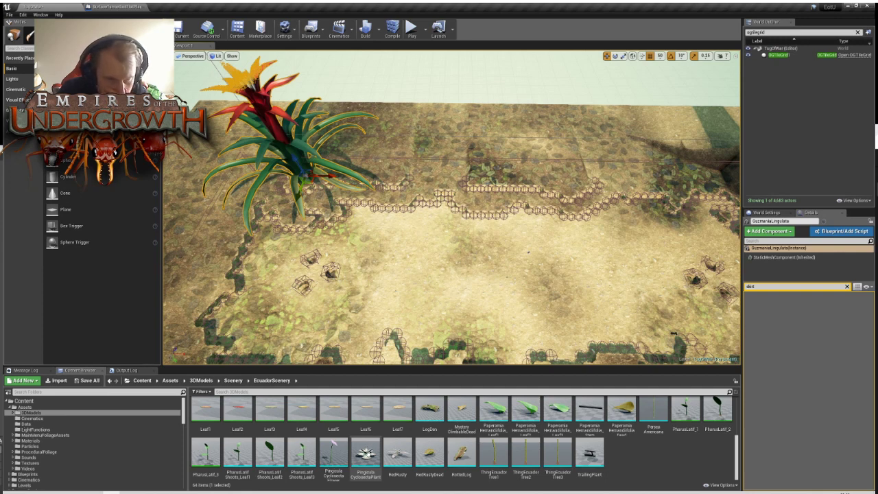
left_click(368, 455)
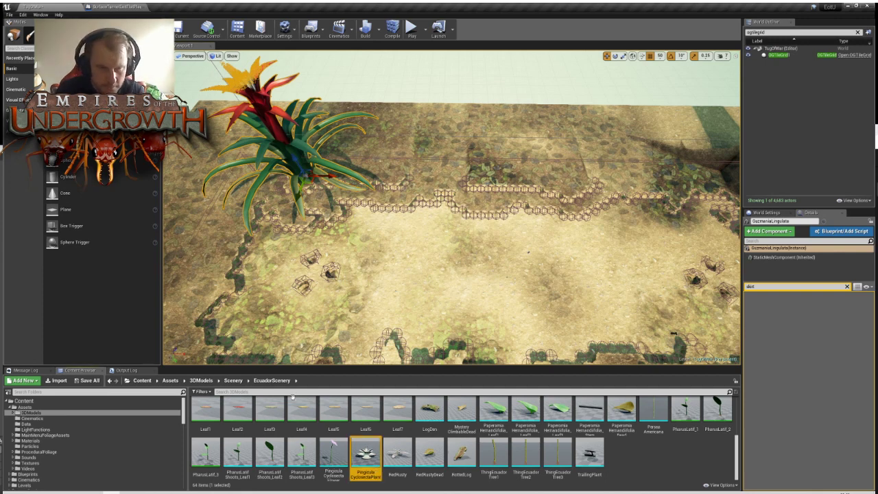
left_click(353, 456)
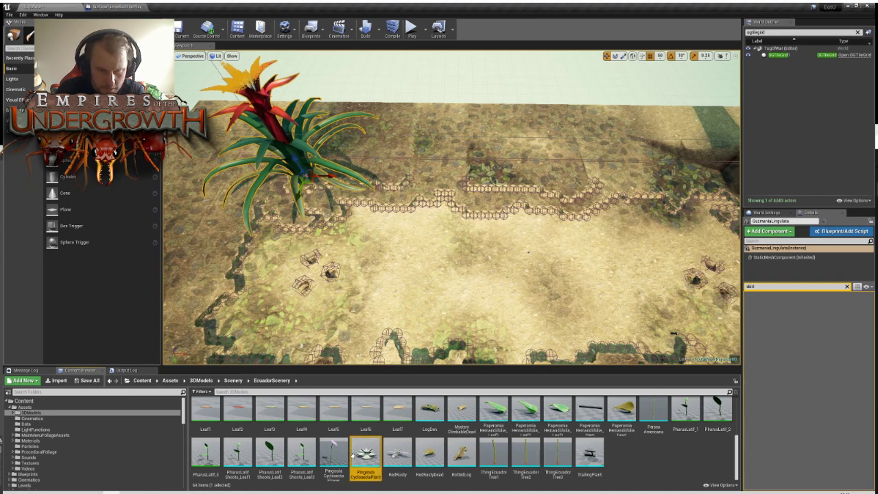
scroll(653, 459, "up", 3)
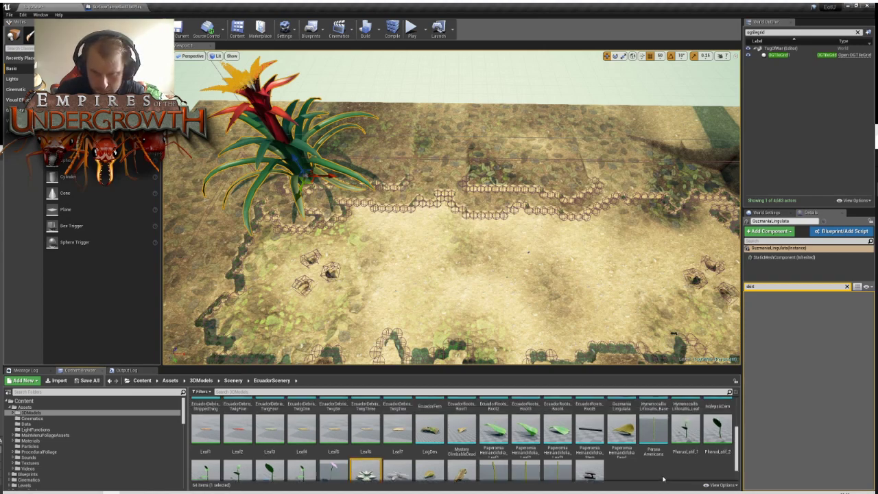
scroll(399, 421, "down", 2)
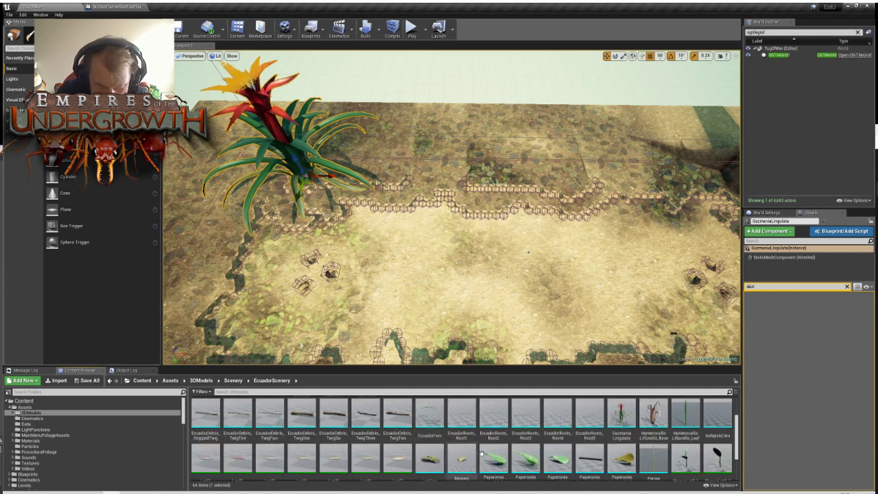
scroll(696, 483, "down", 1)
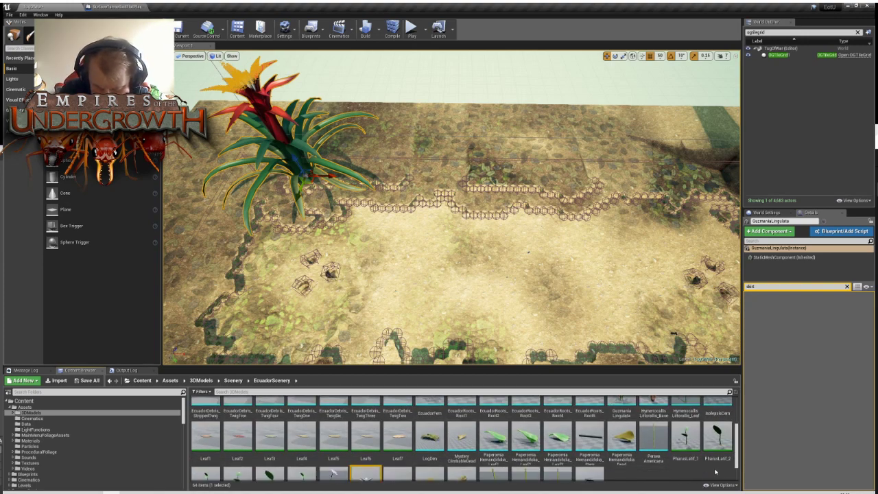
scroll(686, 456, "down", 2)
scroll(663, 439, "up", 4)
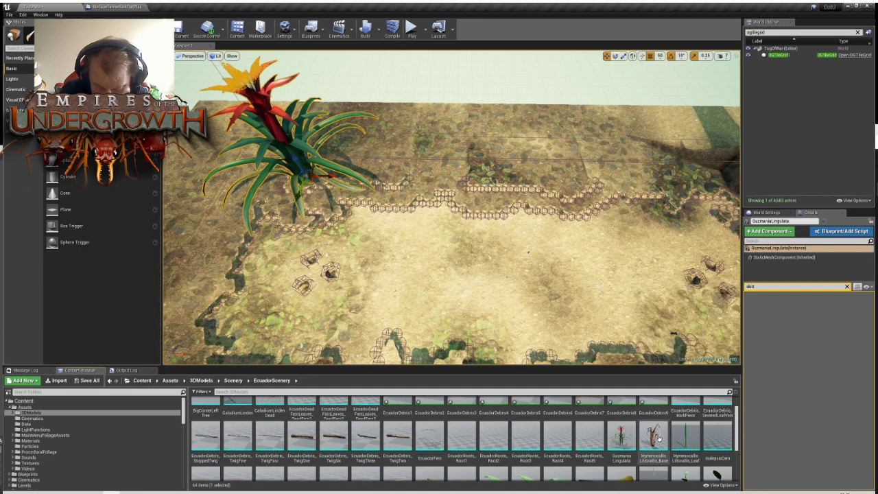
scroll(429, 439, "down", 3)
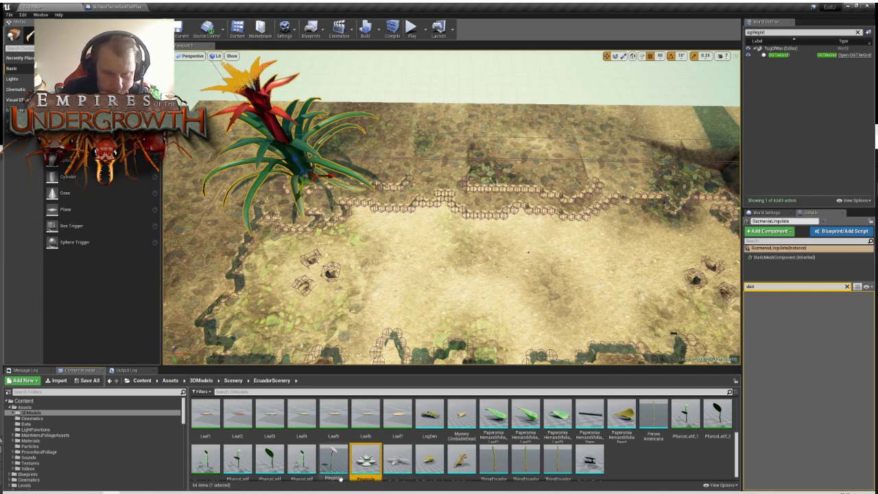
scroll(481, 459, "down", 1)
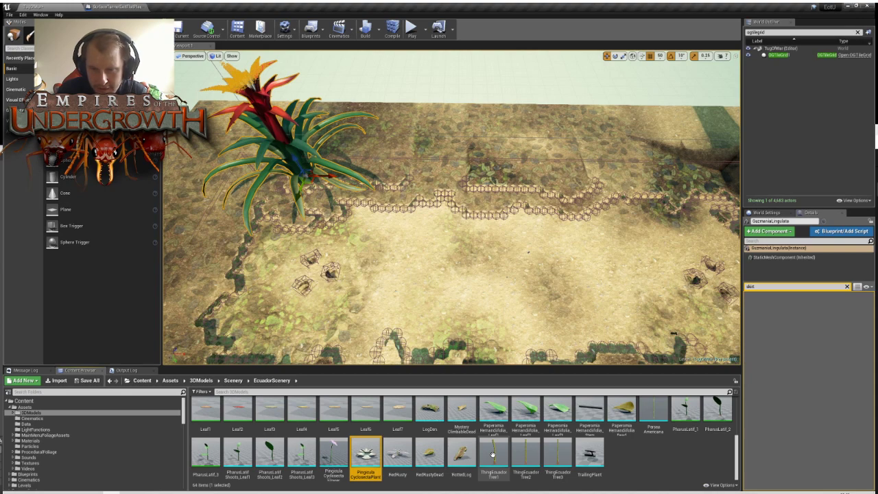
Place ThingEcuadorTree1 in the level and move it off the surface, beyond the end with the corner tree
left_click_drag(493, 455, 447, 188)
right_click_drag(446, 188, 411, 281)
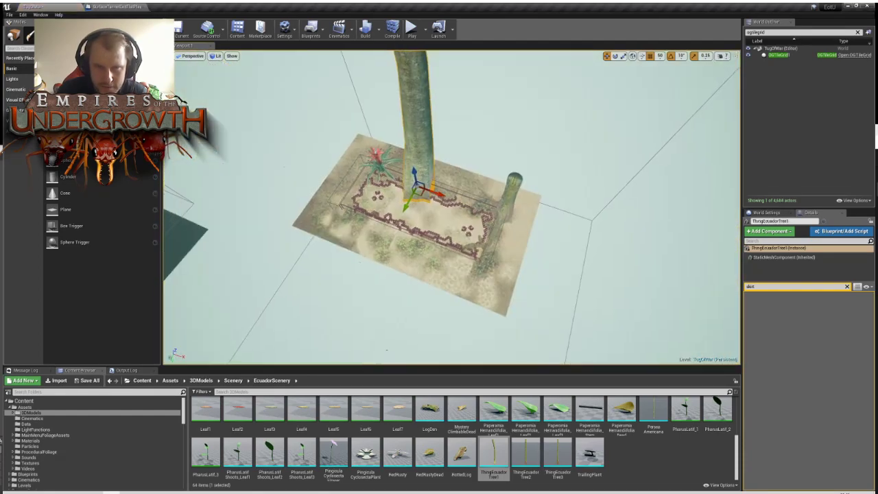
left_click_drag(421, 192, 598, 258)
right_click_drag(599, 259, 526, 310)
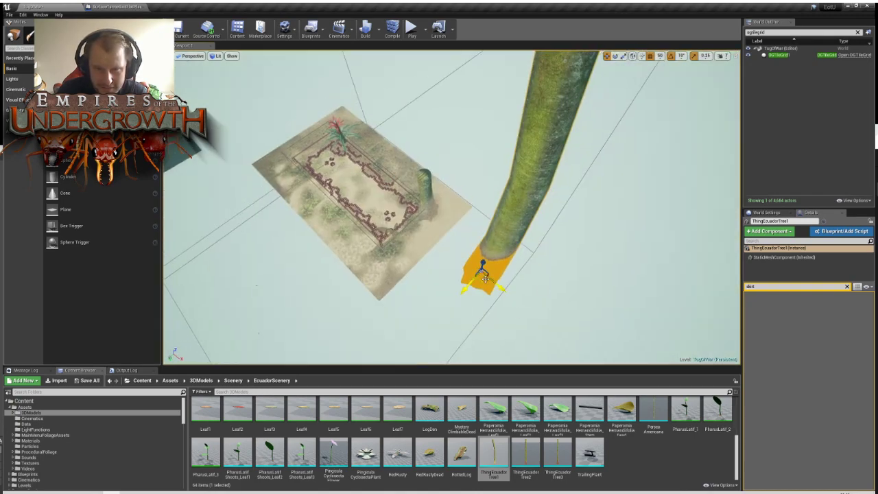
left_click_drag(483, 279, 484, 232)
right_click_drag(445, 128, 446, 127)
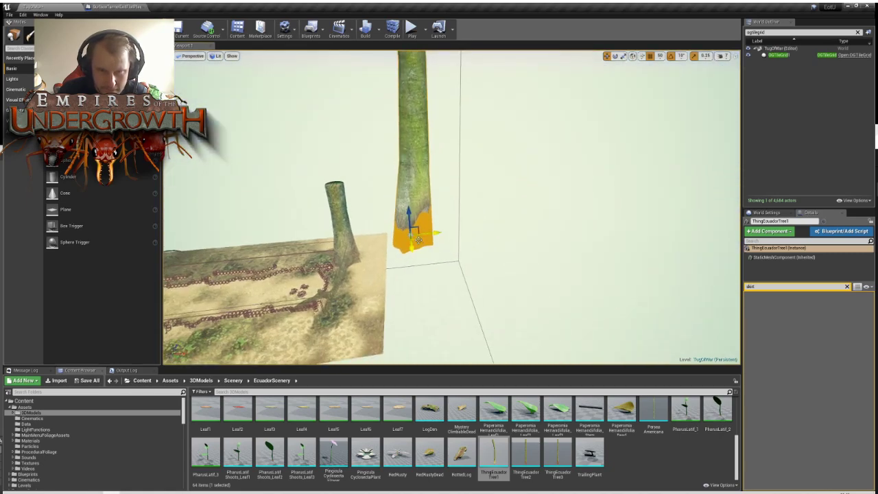
left_click_drag(418, 239, 452, 273)
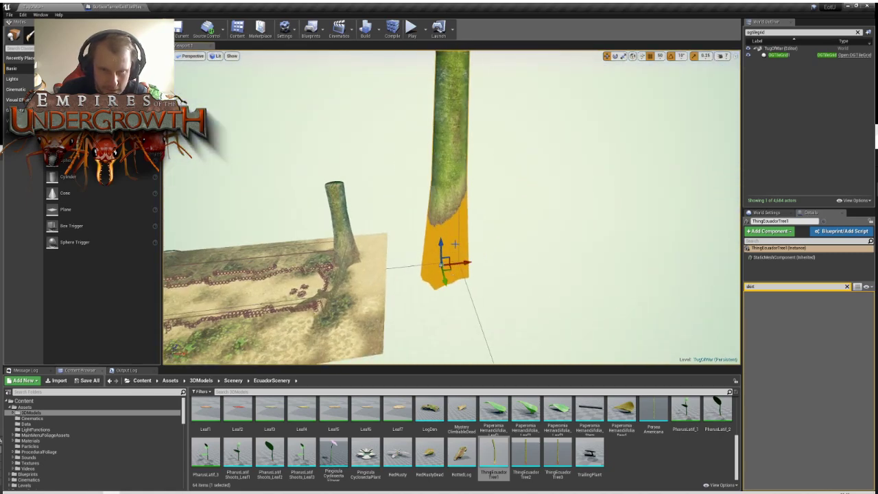
Play the level in the editor to check the arena with the new tree, and stop the session
right_click_drag(454, 244, 454, 244)
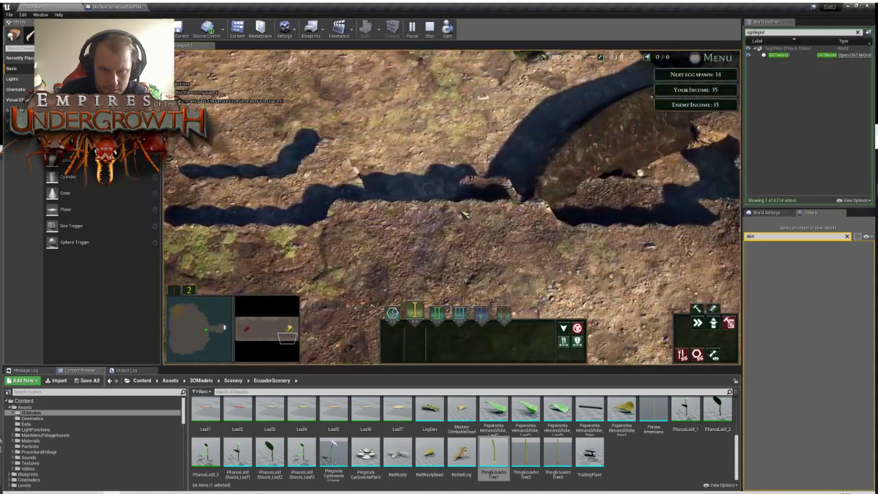
key("Escape")
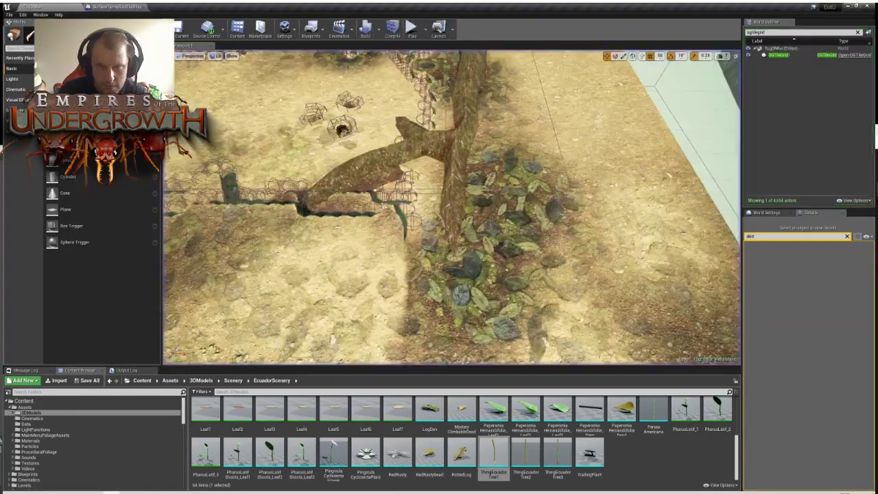
scroll(451, 205, "down", 10)
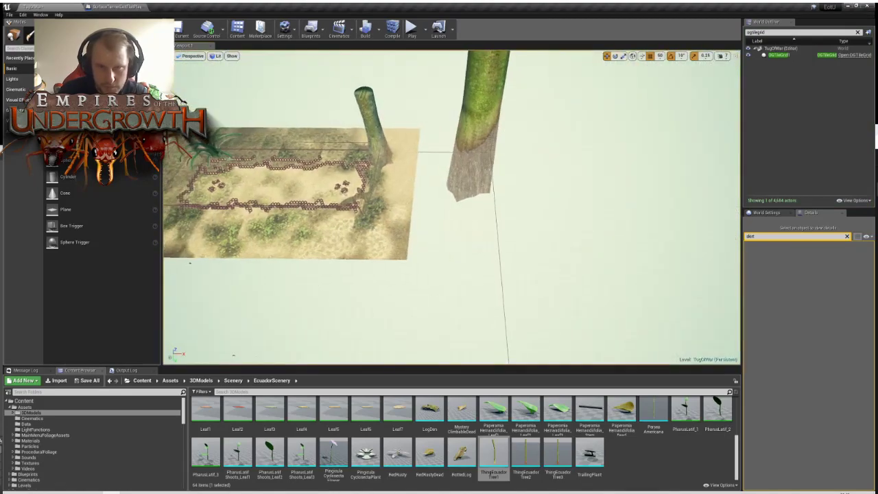
Move ThingEcuadorTree1 outside the arena's long side opposite the corner tree, and play-test the level again
left_click(474, 171)
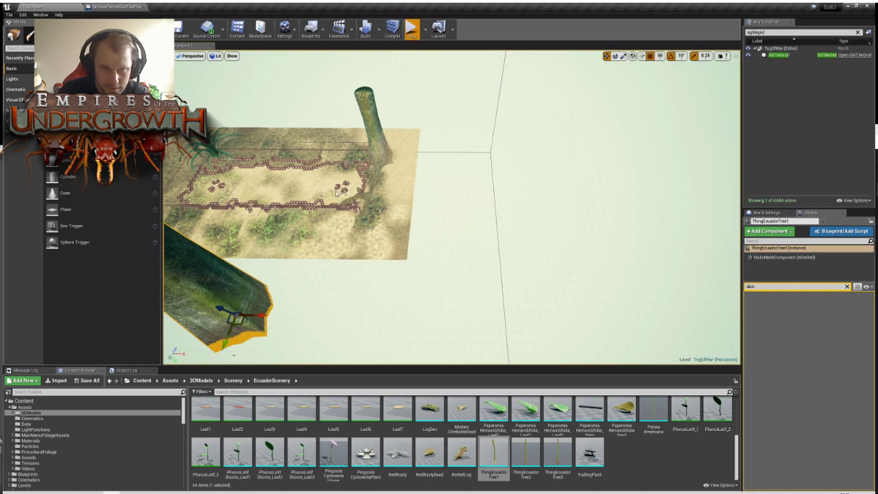
key("alt+p")
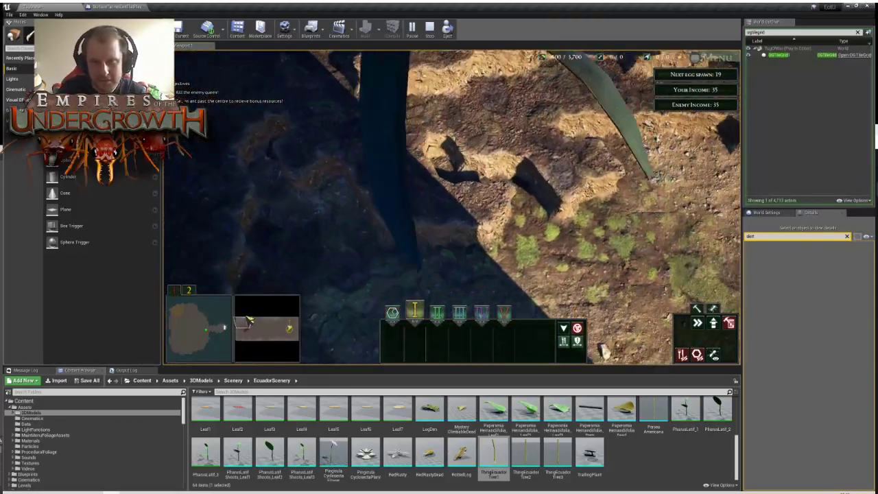
key("Escape")
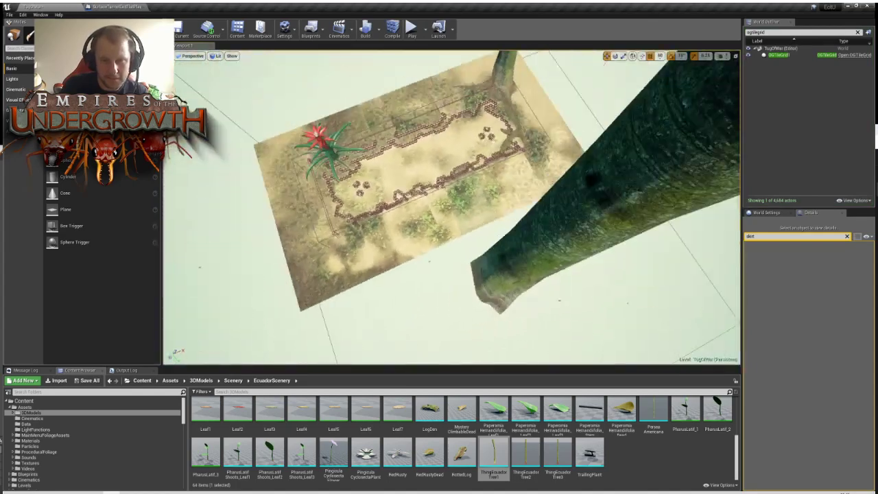
right_click_drag(439, 217, 438, 218)
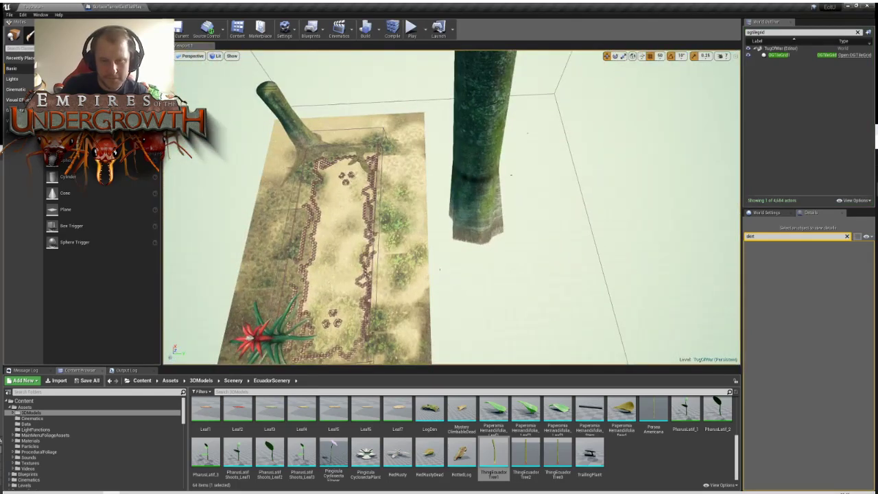
Delete ThingEcuadorTree1 from the level and place a PinguiculaCyclosectaPlant just outside the arena's corner
left_click(484, 219)
key("Delete")
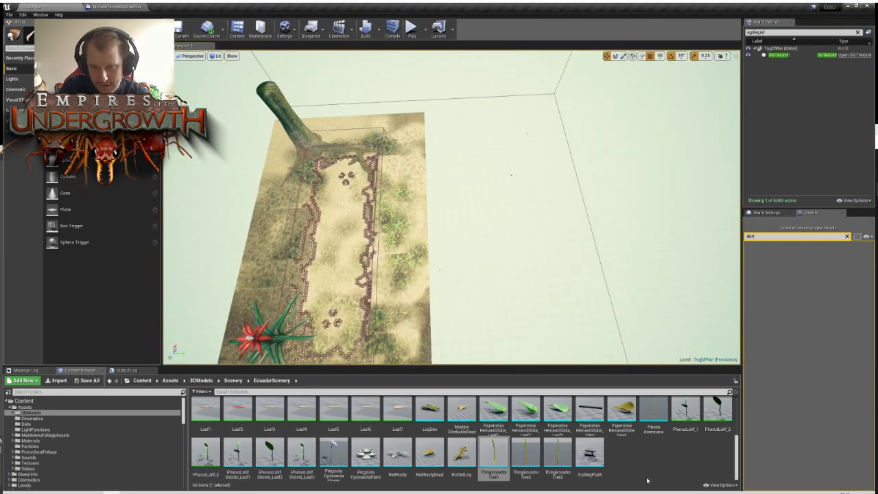
right_click_drag(526, 297, 526, 298)
left_click_drag(366, 454, 350, 195)
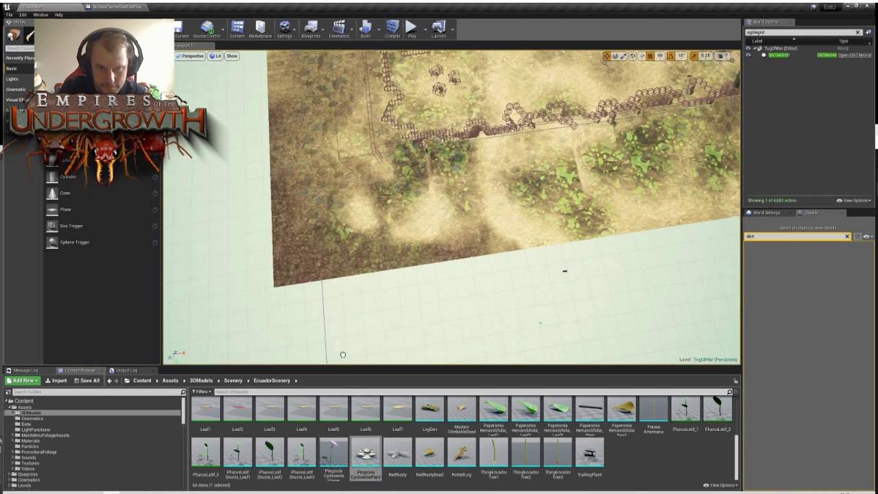
left_click_drag(342, 354, 382, 229)
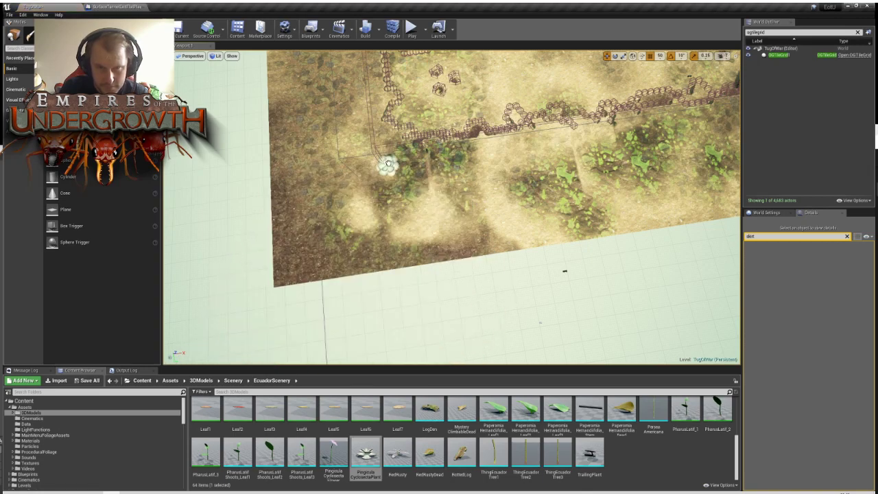
left_click(384, 132)
Place a second PinguiculaCyclosectaPlant beside the first at the arena's corner and scale it up uniformly
scroll(385, 132, "up", 10)
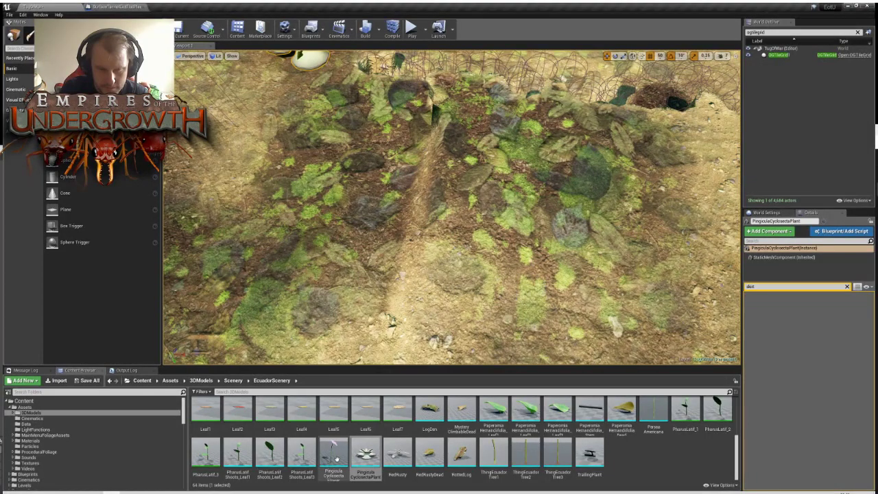
right_click_drag(385, 131, 377, 68)
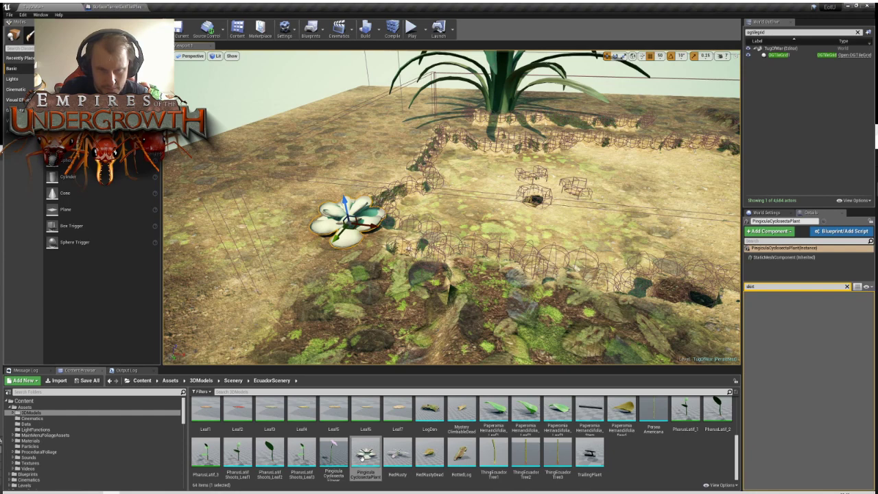
left_click_drag(385, 431, 367, 280)
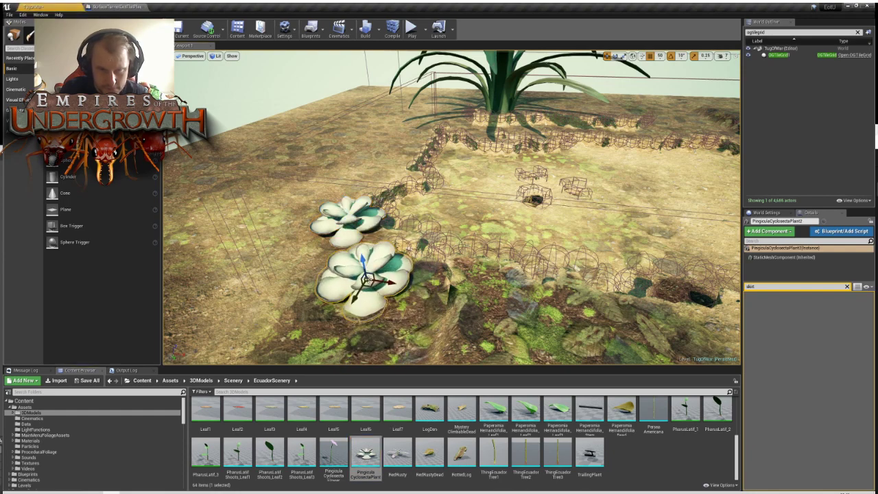
key("e")
key("r")
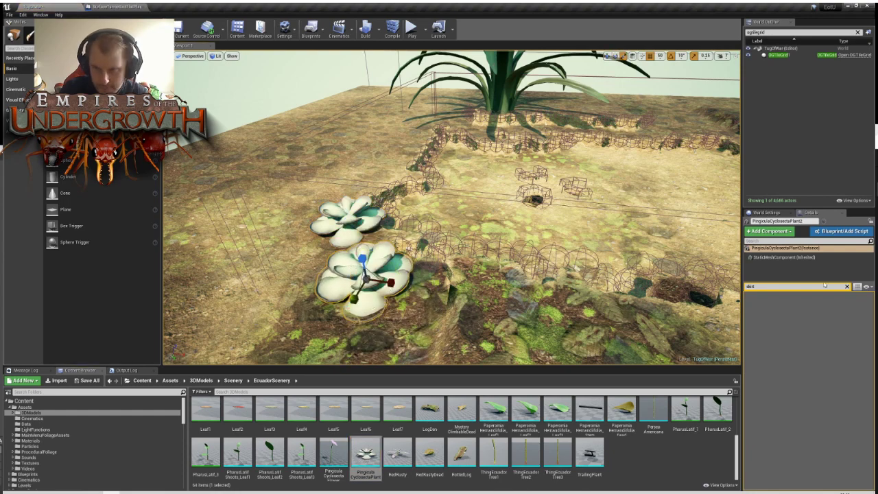
left_click(847, 286)
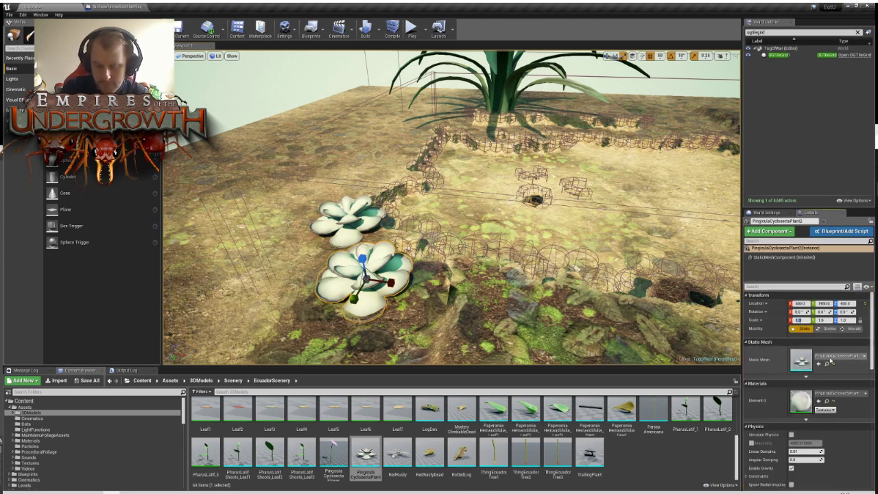
key("Return")
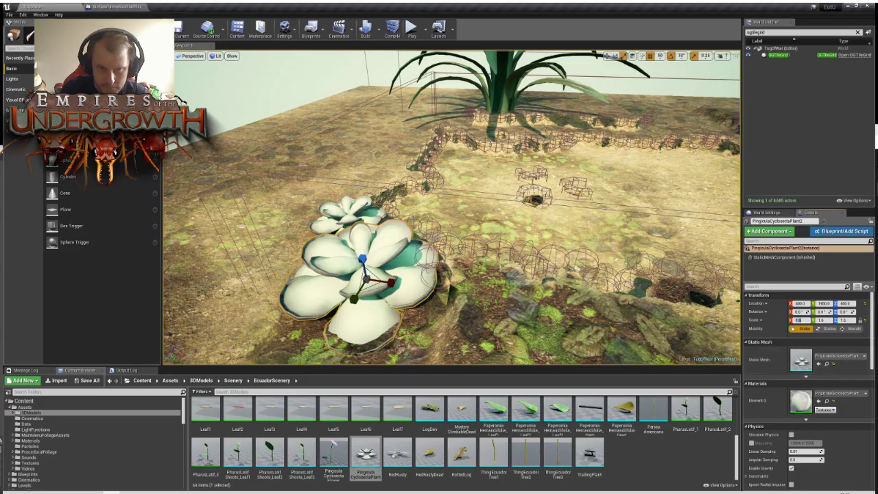
Place a PinguiculaCyclosectaFlower on the enlarged plant and move it over the centre of the leaves
key("f")
right_click_drag(452, 207, 425, 161)
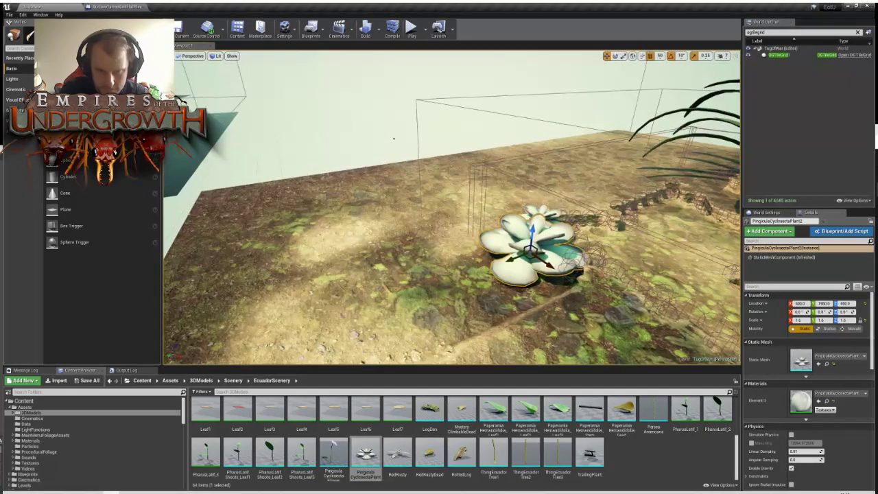
left_click_drag(334, 451, 541, 209)
left_click_drag(531, 240, 533, 238)
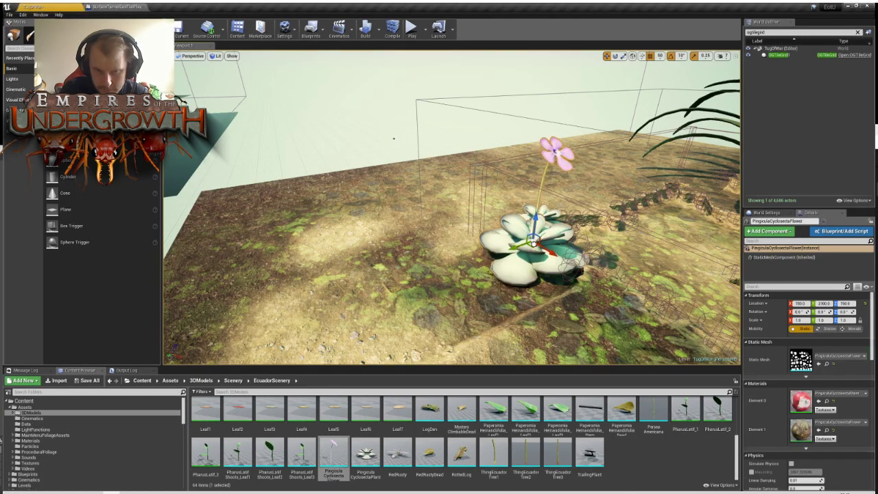
right_click_drag(533, 239, 404, 275)
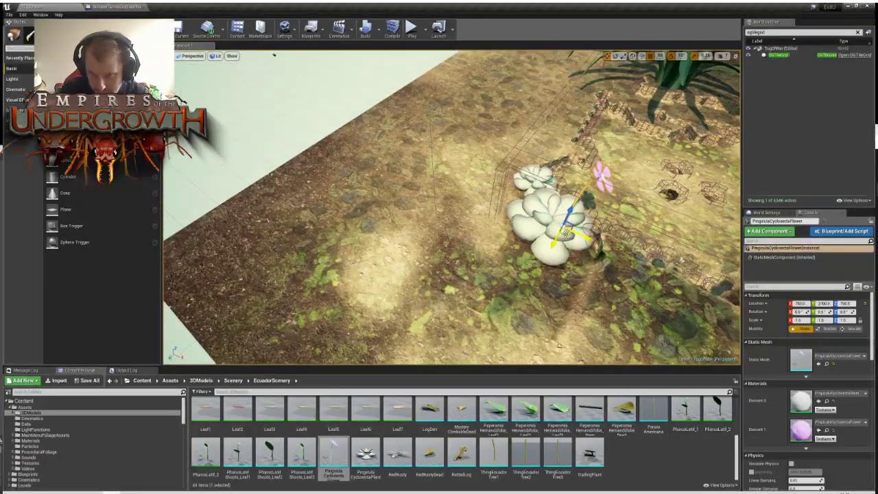
right_click_drag(493, 271, 526, 300)
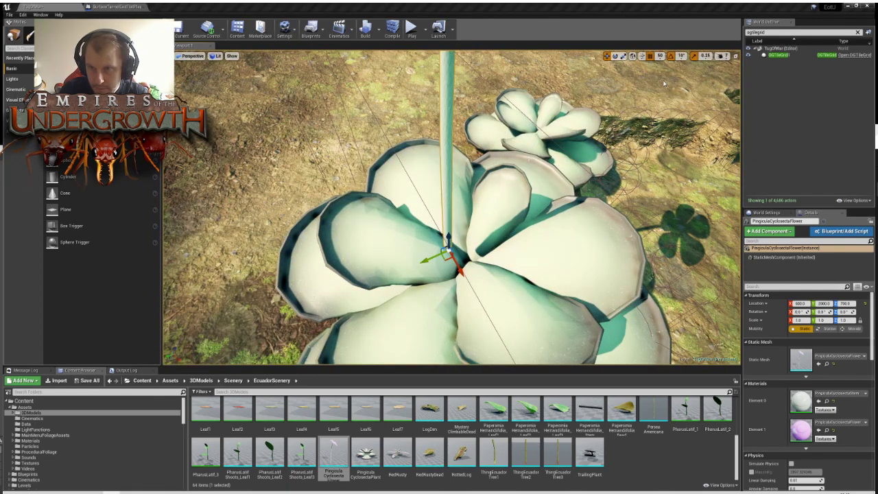
Lower the flower into the centre of the enlarged plant and rotate it about its vertical axis
left_click_drag(444, 258, 466, 284)
key("s")
mouse_move(464, 288)
right_mouse_down()
mouse_move(490, 278)
mouse_move(476, 277)
mouse_move(480, 285)
right_mouse_up()
key("w")
key("e")
left_click_drag(483, 295, 421, 302)
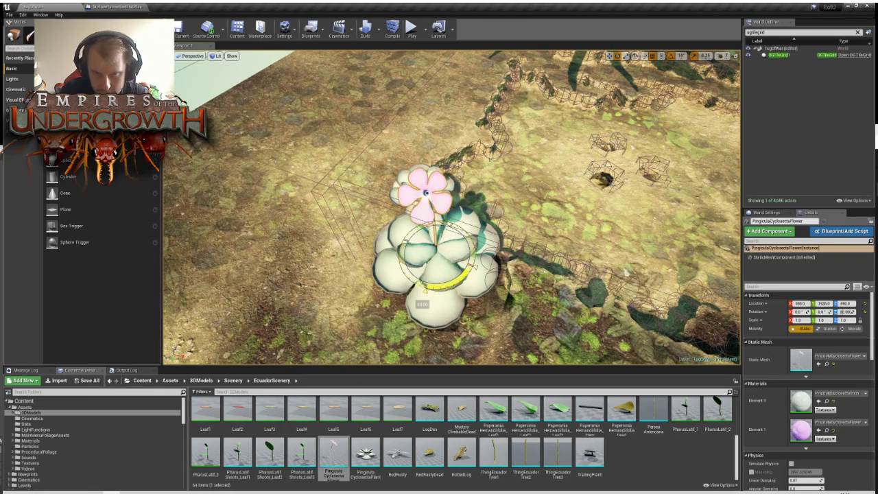
Place the RottedLog asset in the middle of the arena
key("s")
right_click_drag(422, 302, 542, 256)
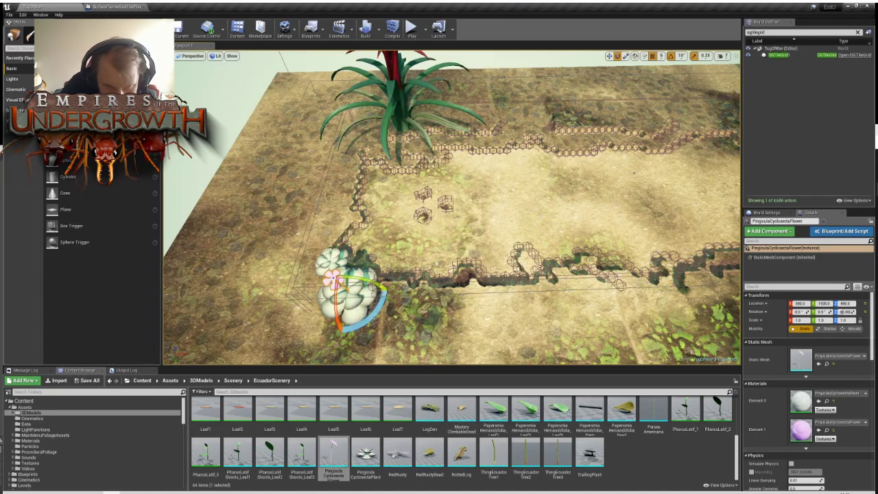
left_click(461, 461)
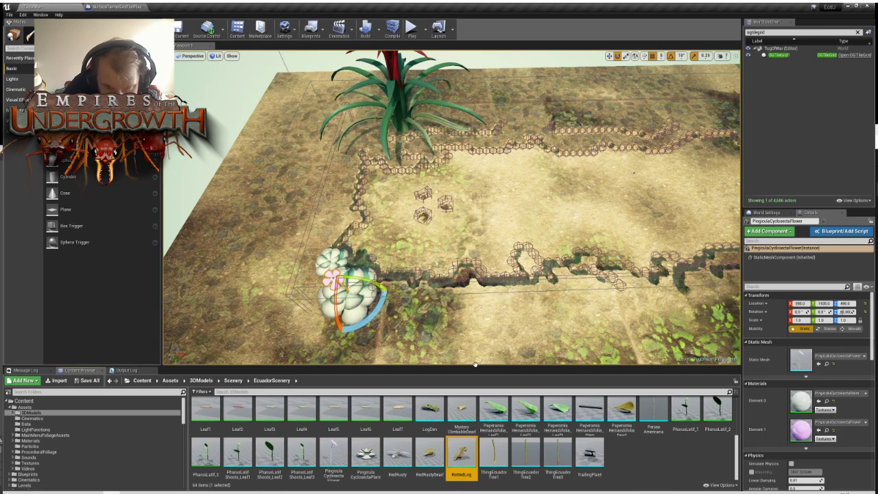
left_click_drag(476, 364, 578, 189)
right_click_drag(607, 212, 692, 216)
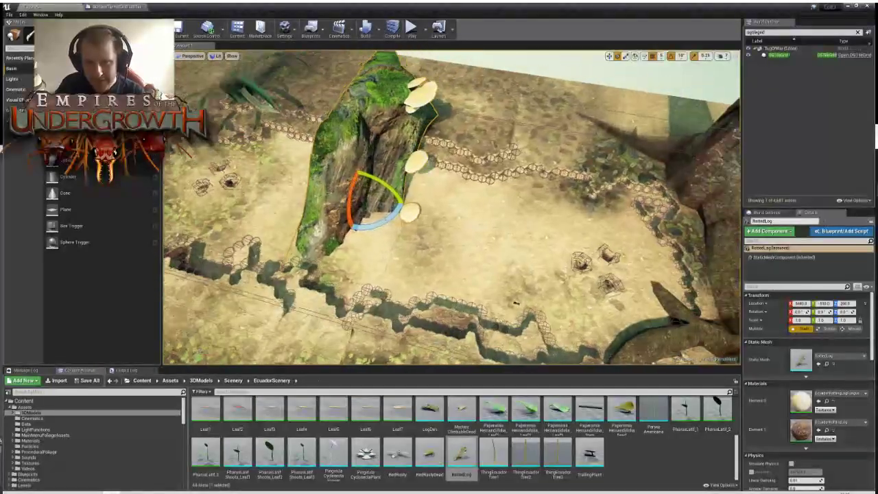
right_click_drag(486, 232, 424, 211)
right_click_drag(434, 259, 382, 237)
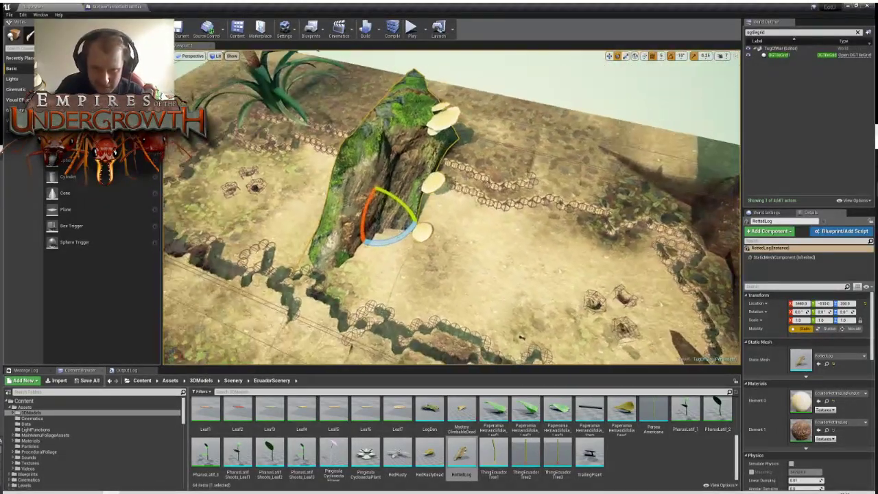
Rotate the RottedLog about its vertical axis and move it out beyond the arena's long side, near the red-flowered plant
key("space")
key("space")
key("space")
left_click_drag(402, 233, 341, 246)
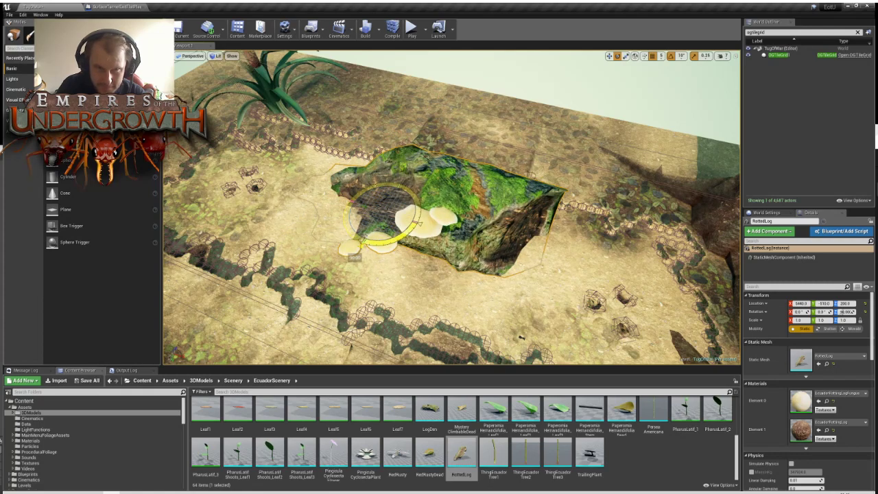
key("space")
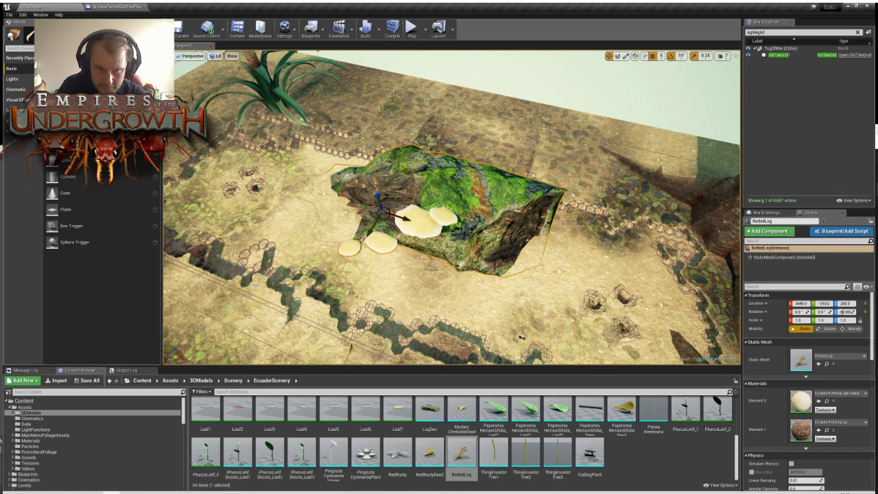
left_click_drag(386, 220, 386, 158)
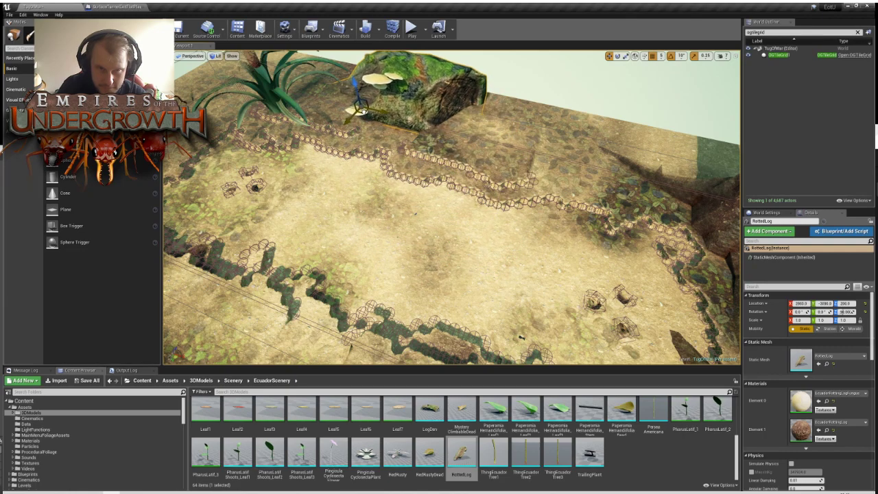
left_click_drag(371, 116, 375, 115)
Raise the RottedLog so it rests on the surface and shift it away from the red-flowered plant
key("w")
right_click_drag(376, 116, 337, 125)
scroll(336, 122, "down", 5)
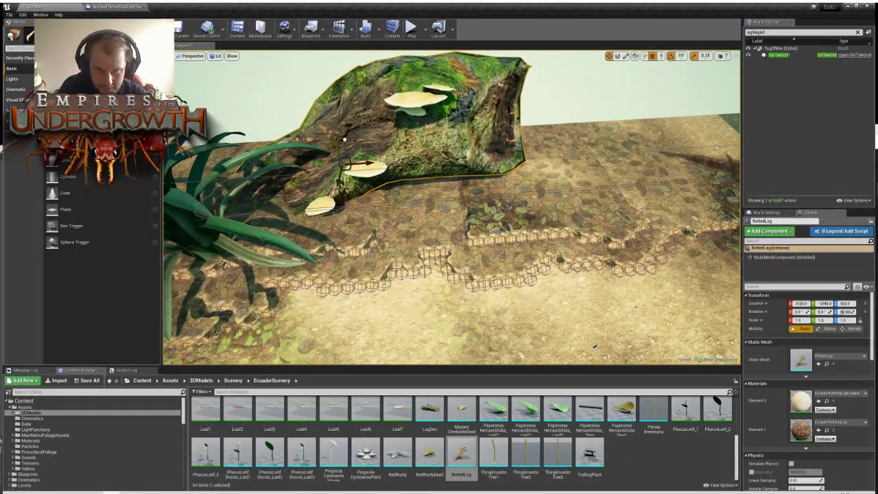
right_click_drag(336, 124, 396, 168)
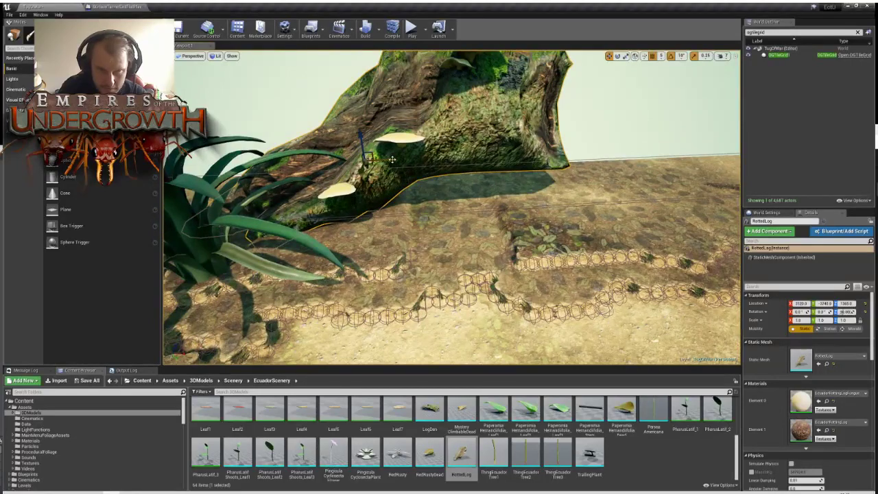
left_click_drag(368, 162, 430, 125)
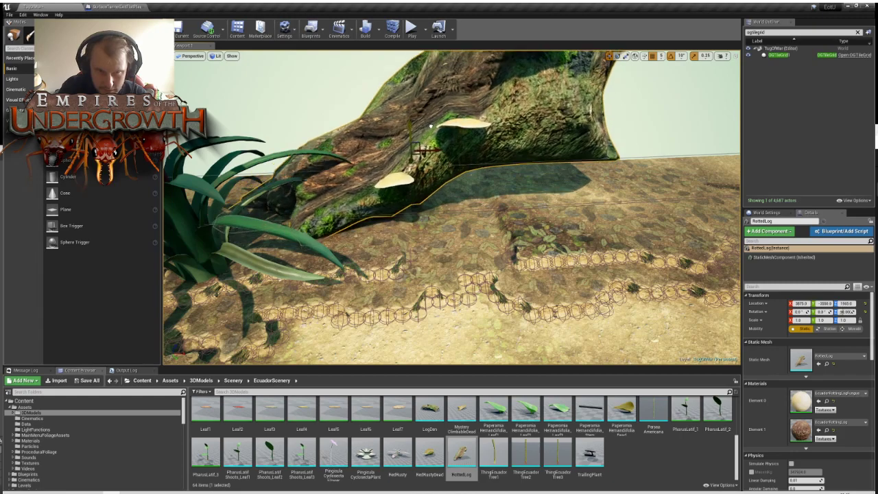
Play the level in the editor to check the log beside the red-flowered plant, and stop the session
right_click_drag(526, 196, 569, 185)
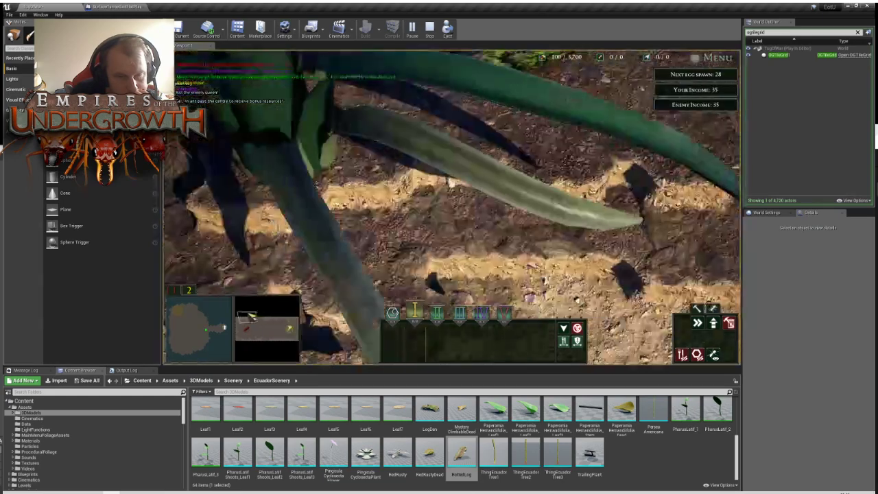
key("w")
key("d")
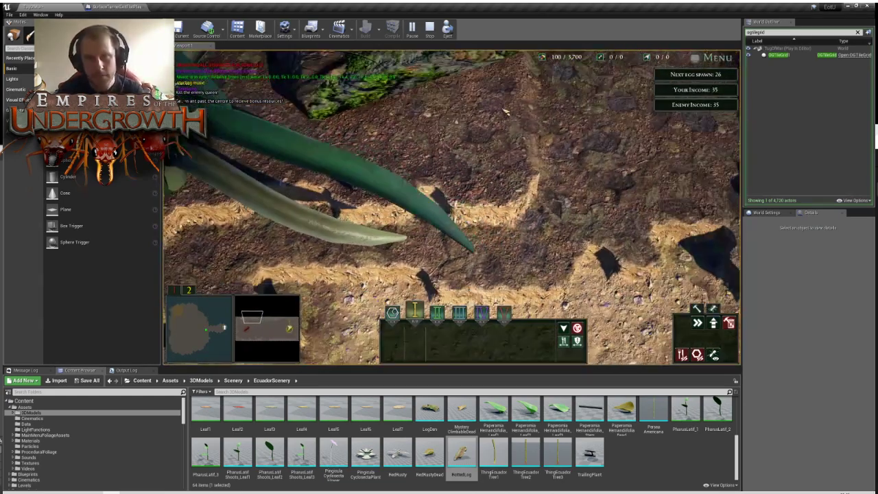
key("d")
key("a")
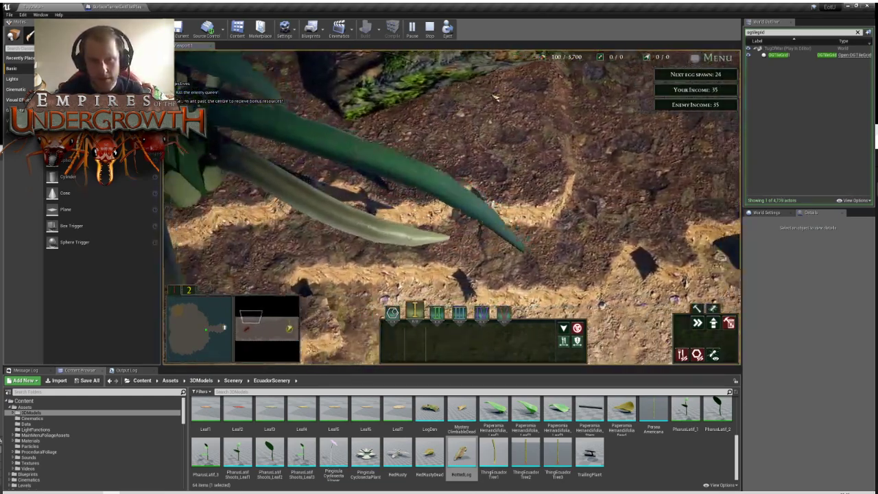
key("d")
key("Escape")
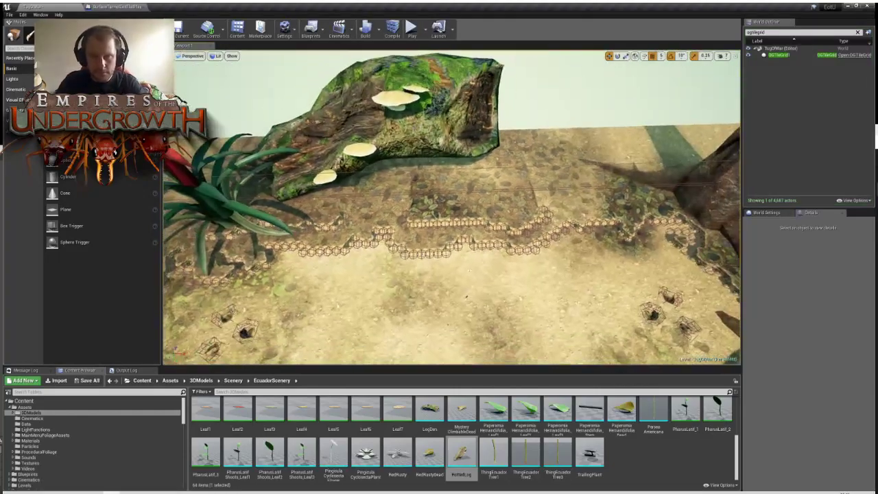
Move the RottedLog closer to the arena's edge and along the long side toward the corner tree, raising it slightly
left_click(411, 130)
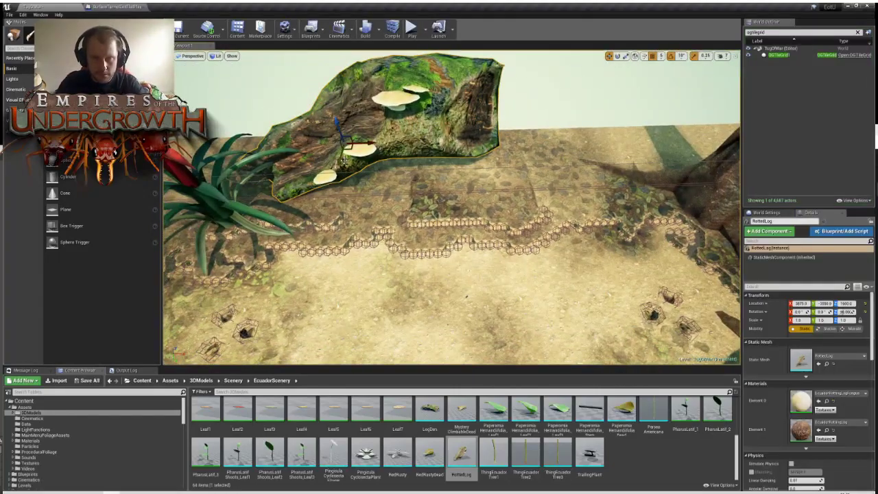
left_click_drag(340, 163, 348, 202)
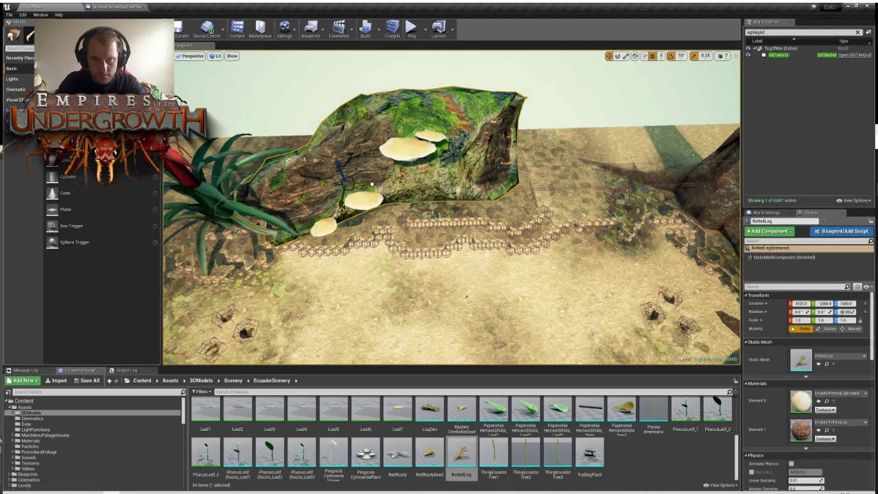
right_click_drag(420, 174, 439, 185)
right_click_drag(452, 206, 535, 205)
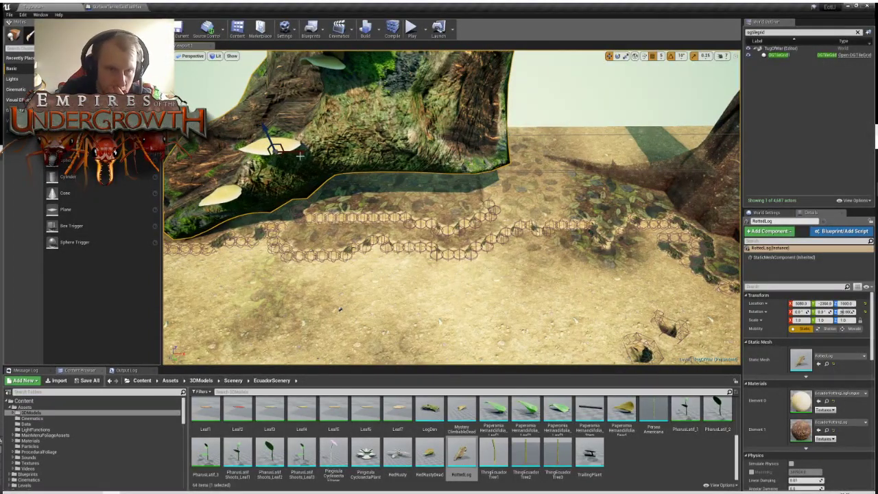
left_click_drag(300, 155, 343, 98)
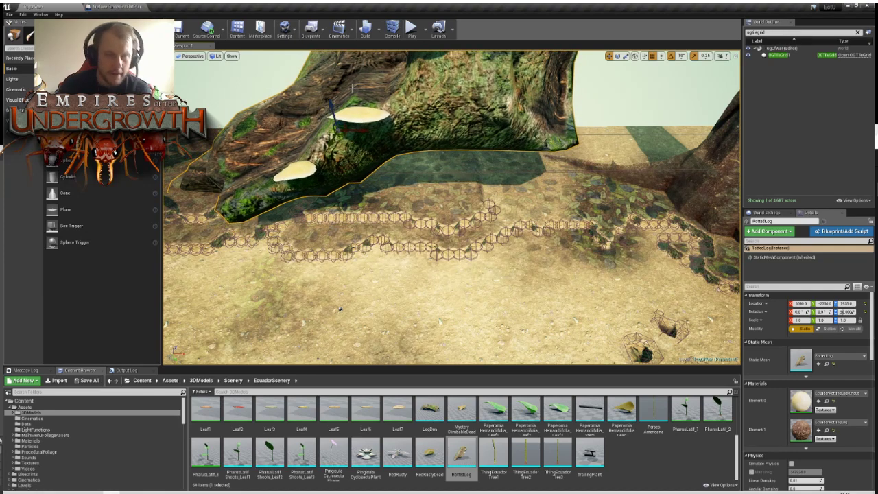
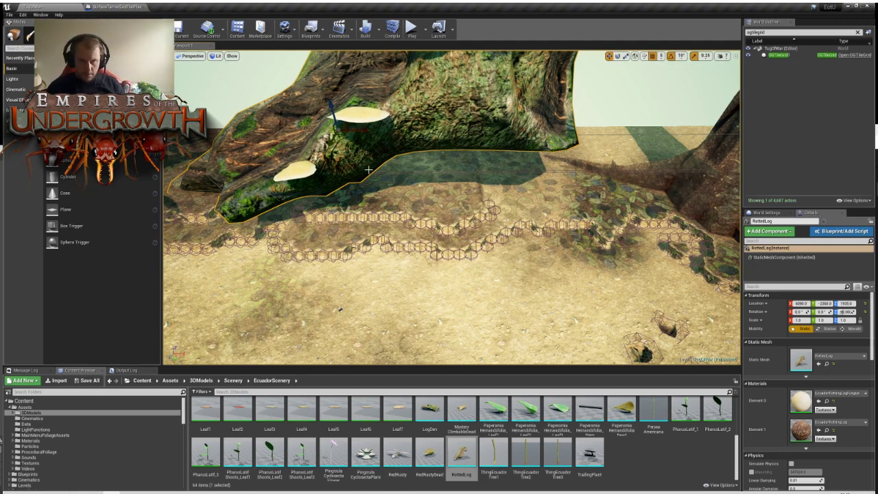
Shift the RottedLog farther along the long side toward the corner tree and slightly back from the arena's edge
left_click_drag(532, 178, 480, 192, "alt")
right_click_drag(480, 192, 480, 213)
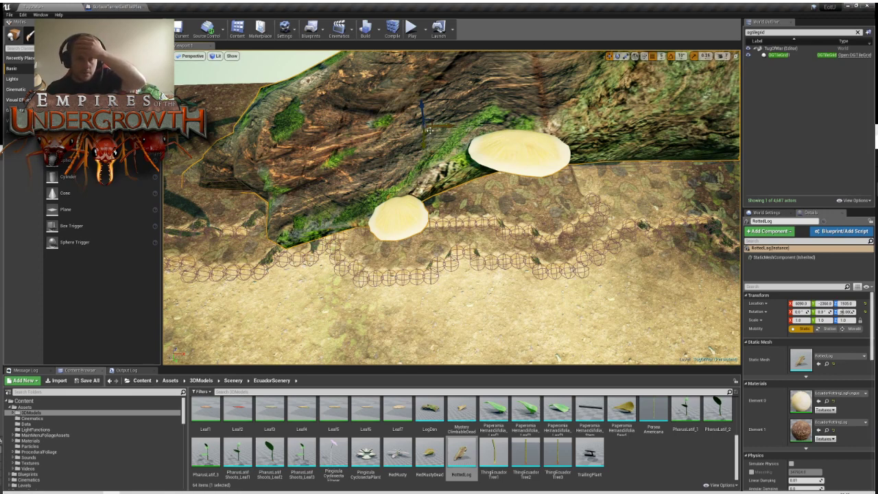
left_click_drag(429, 129, 550, 97)
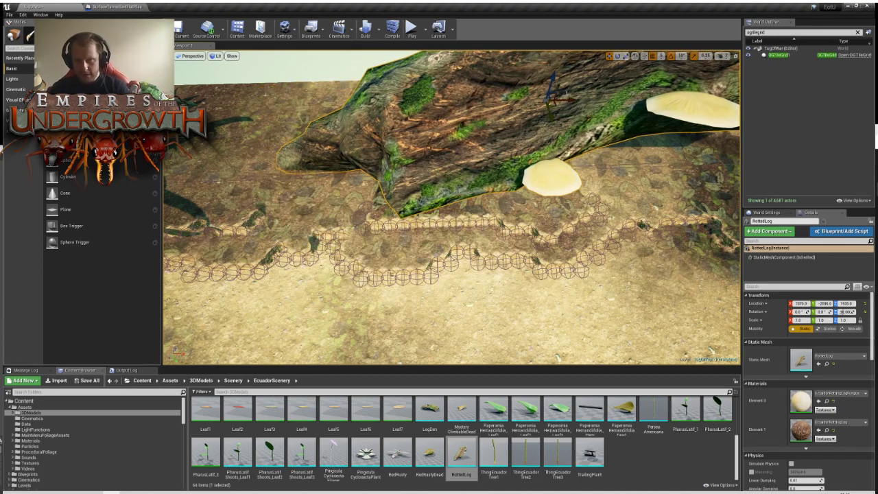
Try tilting the RottedLog by 20 degrees, and return it to its untilted rotation
key("e")
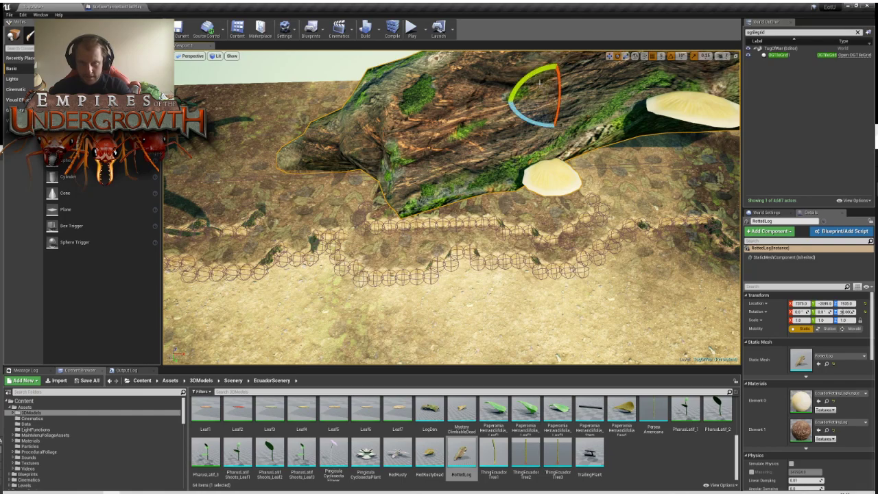
left_click_drag(539, 82, 578, 107)
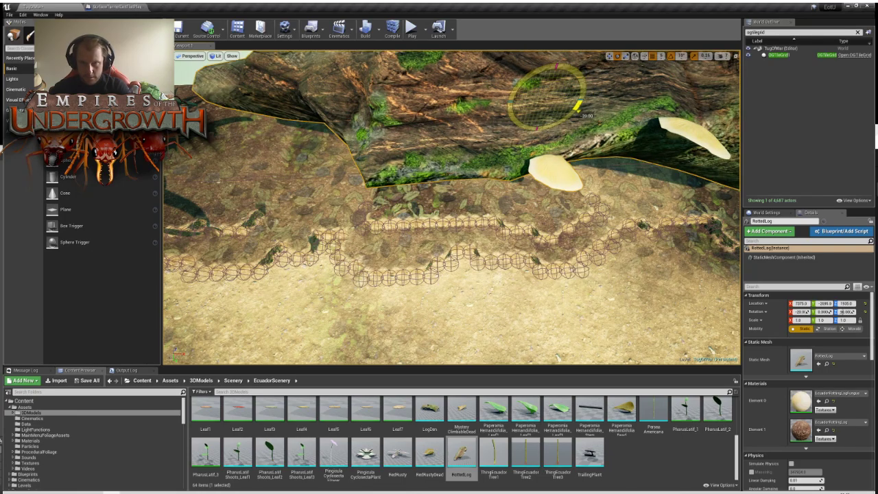
right_click_drag(578, 110, 597, 111)
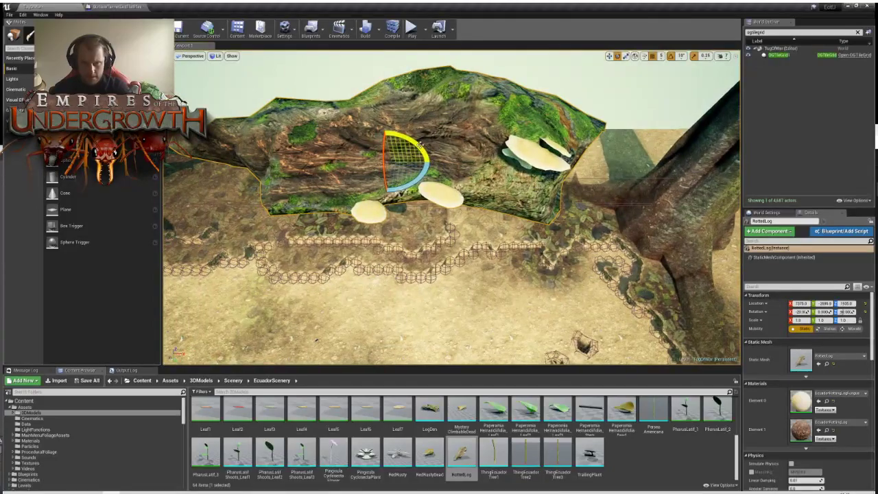
left_click_drag(432, 162, 425, 153)
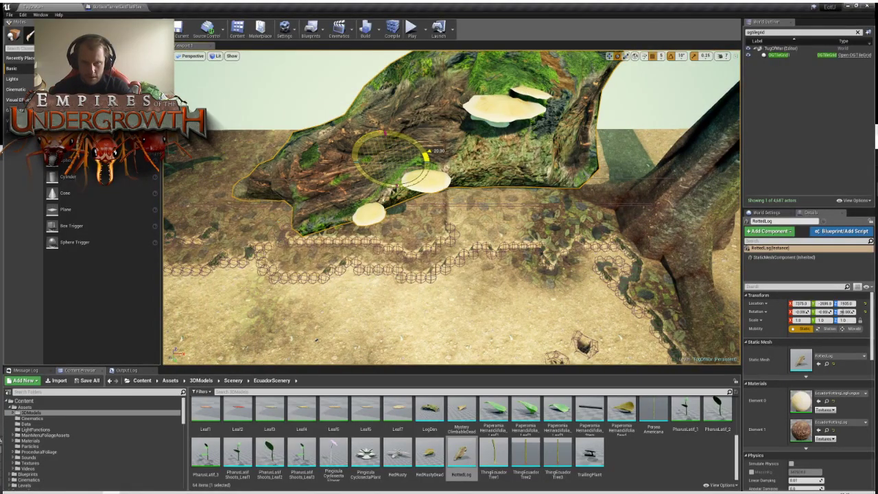
Move the RottedLog along the arena's long side toward the red-flowered plant, bringing it slightly back from the edge
right_click_drag(425, 153, 318, 188)
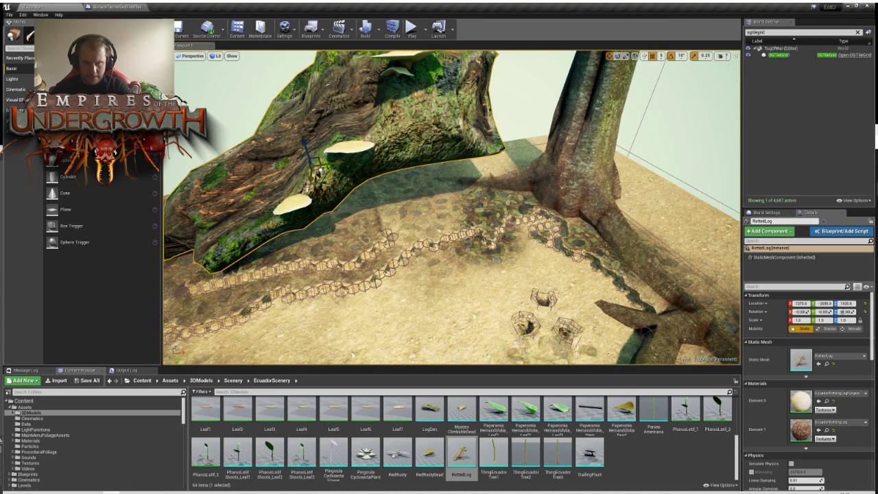
left_click_drag(314, 165, 367, 165)
right_click_drag(367, 166, 309, 164)
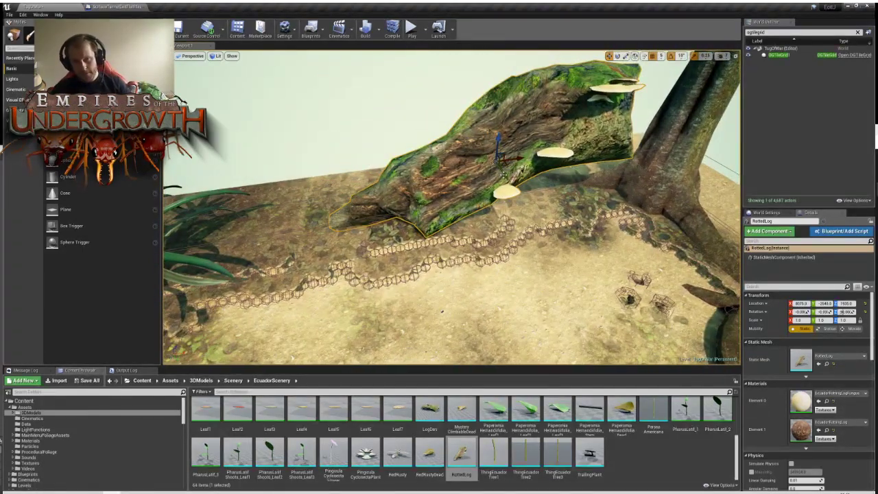
left_click_drag(505, 165, 384, 179)
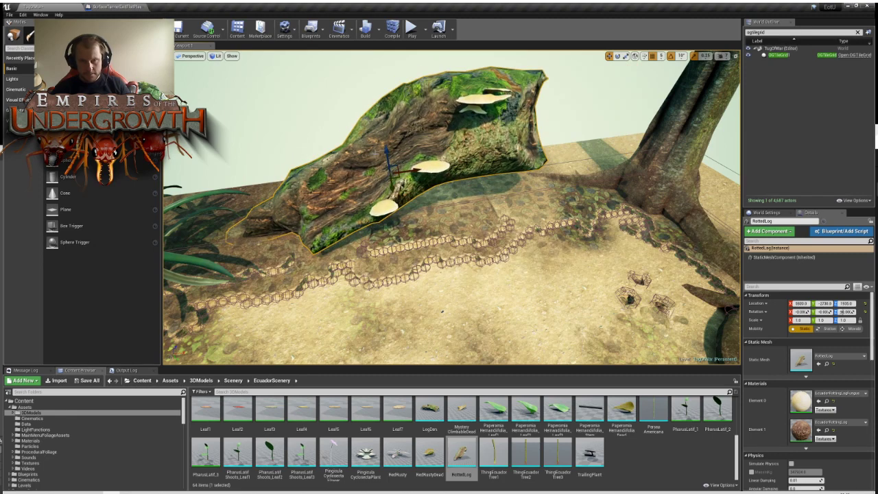
right_click_drag(397, 160, 446, 159)
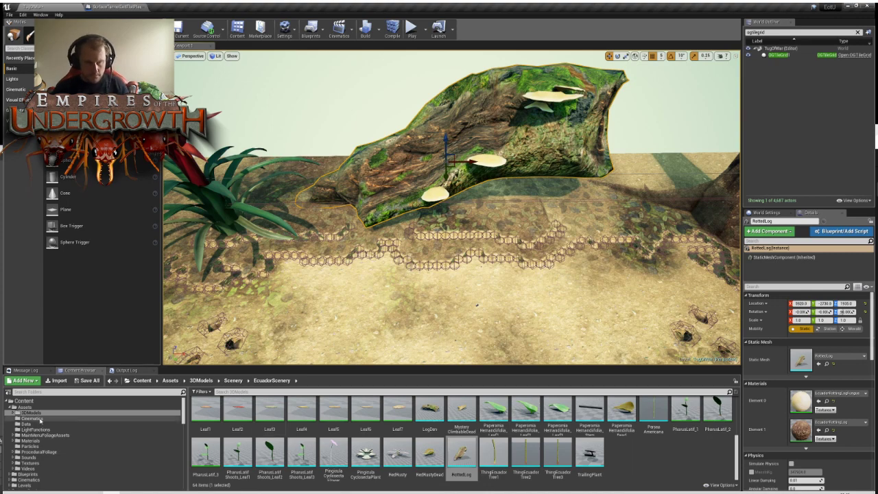
Shift the RottedLog slightly toward the corner tree and farther back from the arena's long edge
scroll(480, 453, "up", 3)
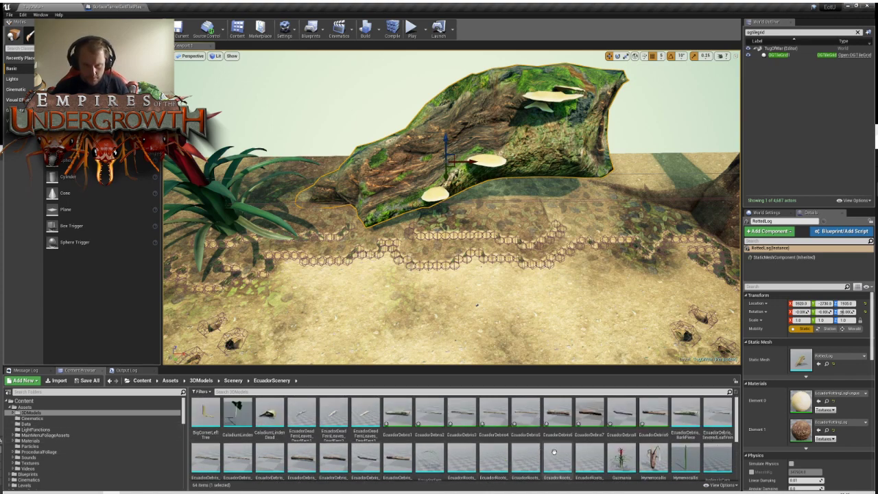
scroll(545, 446, "down", 1)
scroll(551, 435, "down", 2)
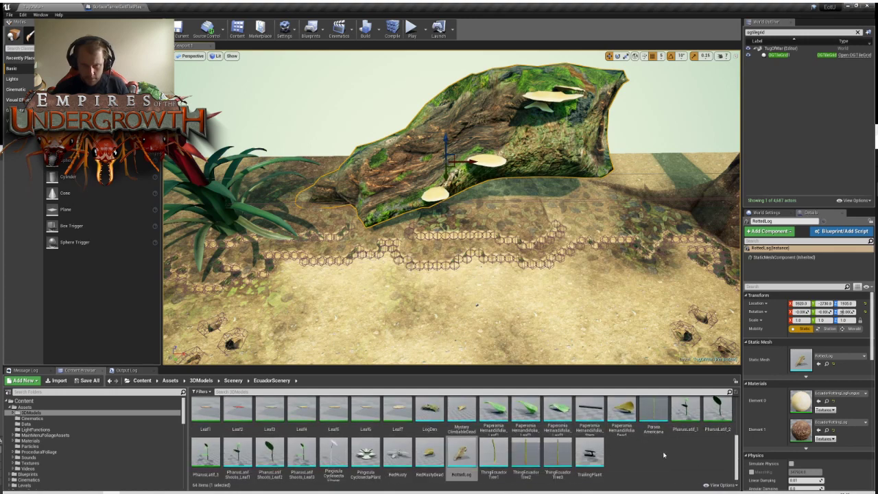
right_click_drag(556, 217, 635, 228)
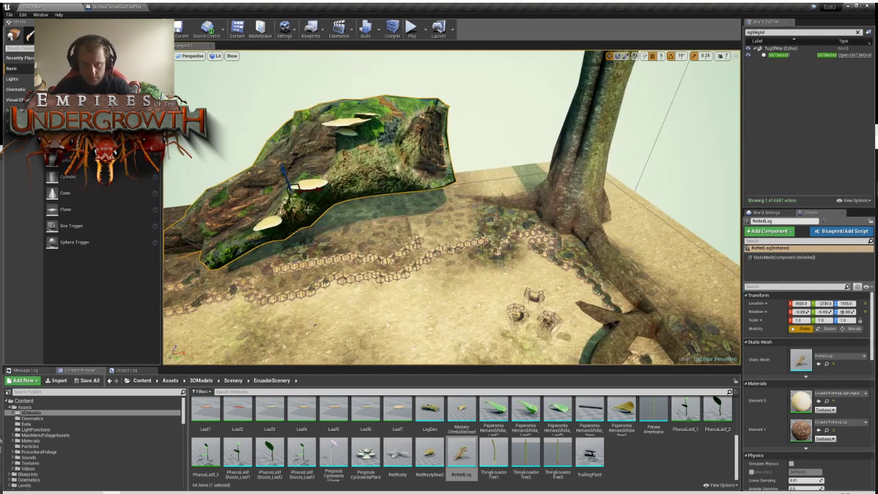
left_click_drag(289, 190, 328, 189)
right_click_drag(329, 189, 264, 169)
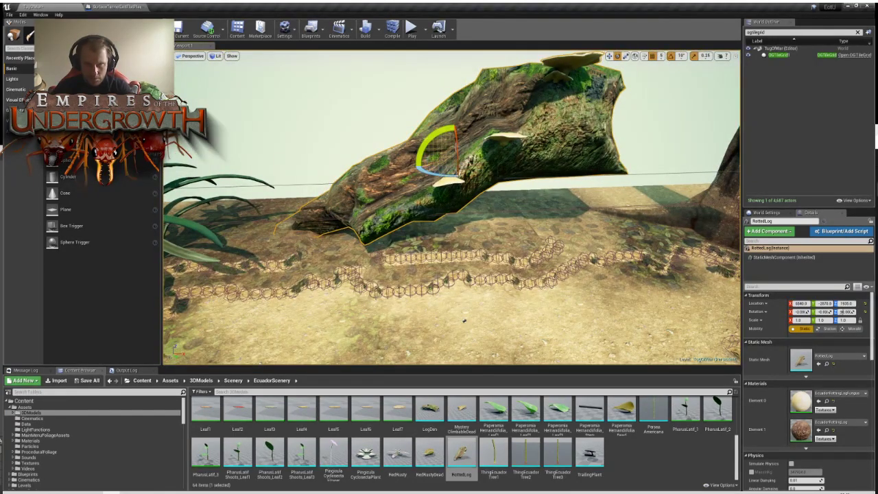
Tilt the RottedLog by 20 degrees so it lies flatter, and lower it onto the surface at a height of about 1110
left_click_drag(429, 144, 458, 181)
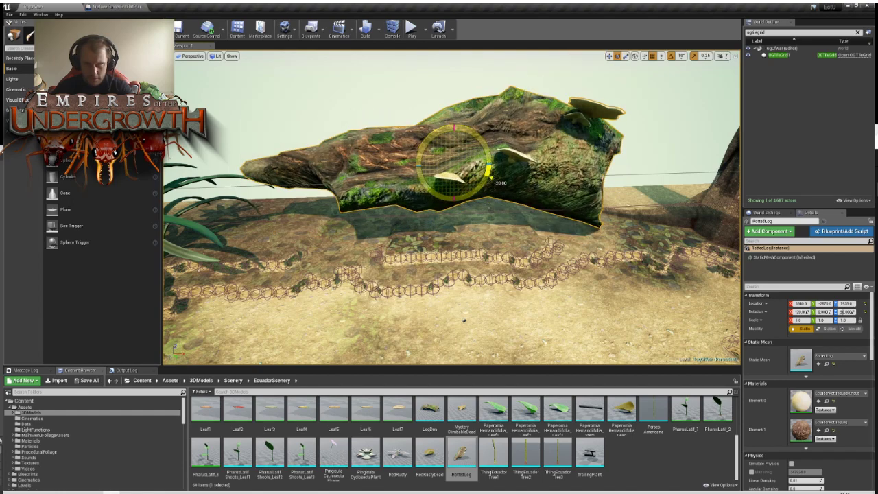
key("w")
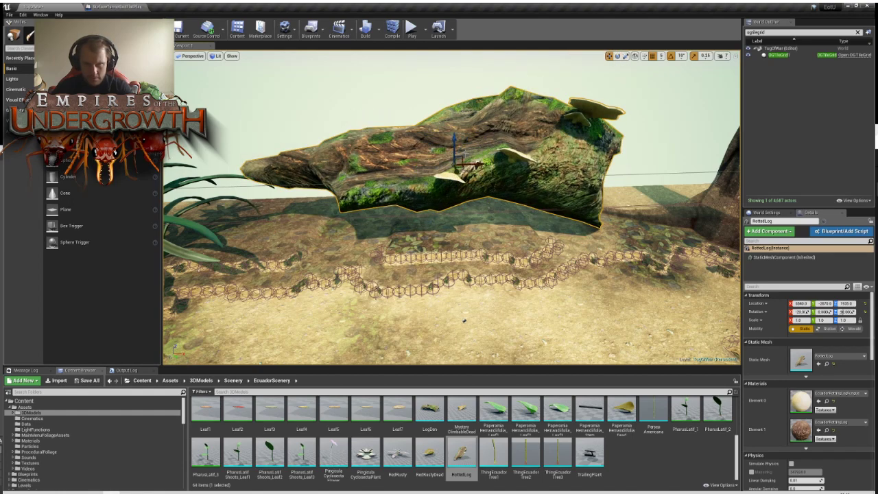
left_click_drag(462, 158, 451, 203)
right_click_drag(452, 203, 456, 241)
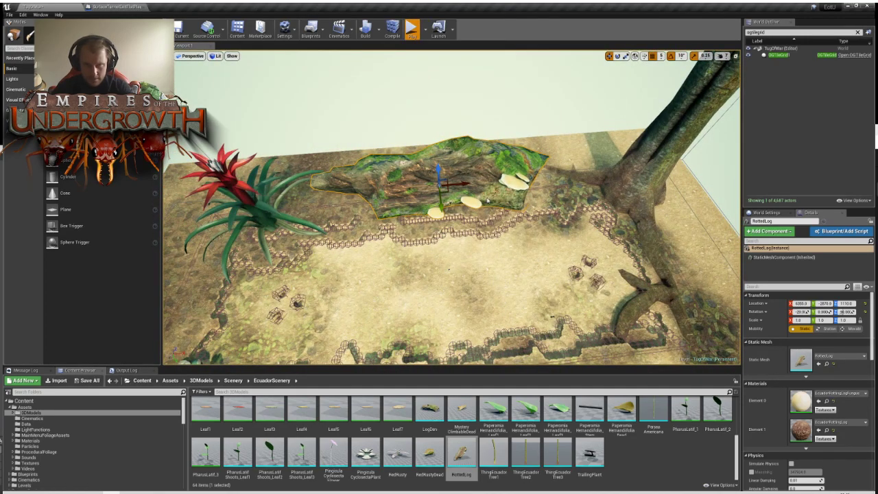
Play the level in the editor and check how the lowered log looks along the arena's long edge
key("alt+p")
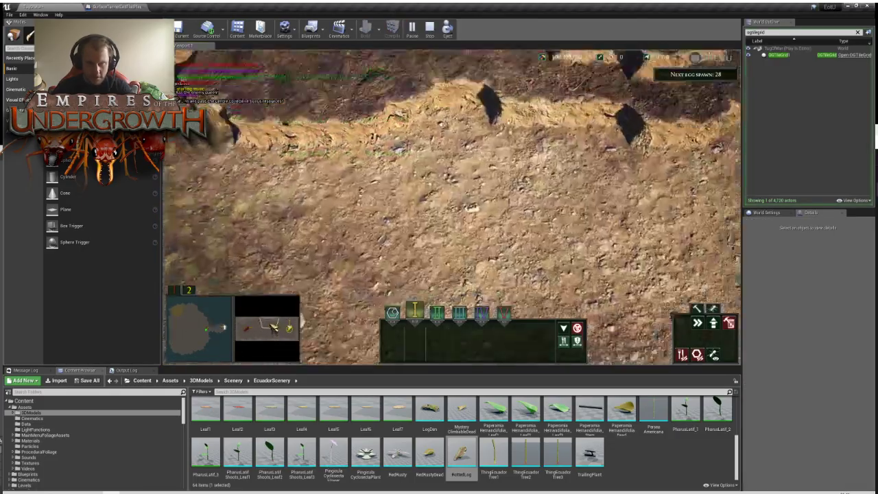
key("w")
key("d")
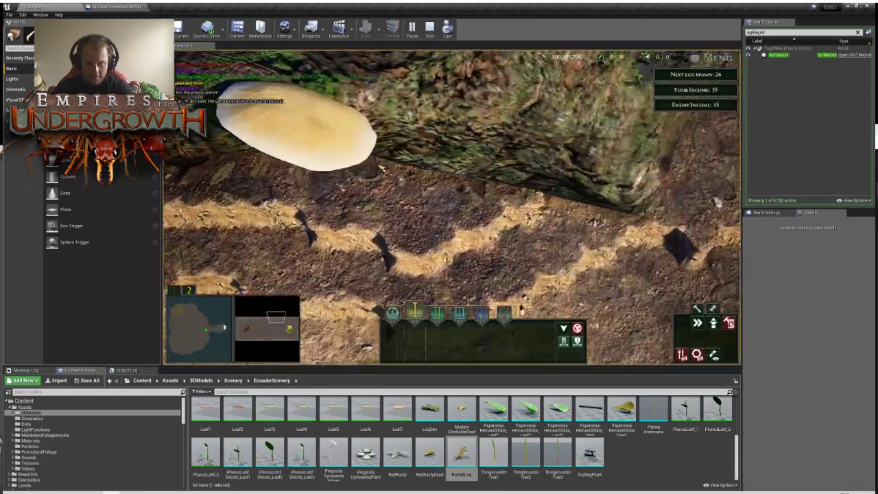
key("a")
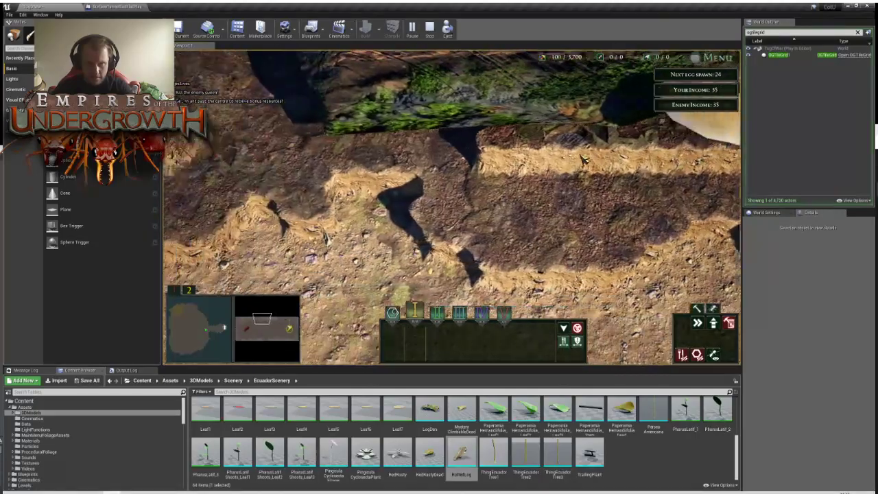
key("s")
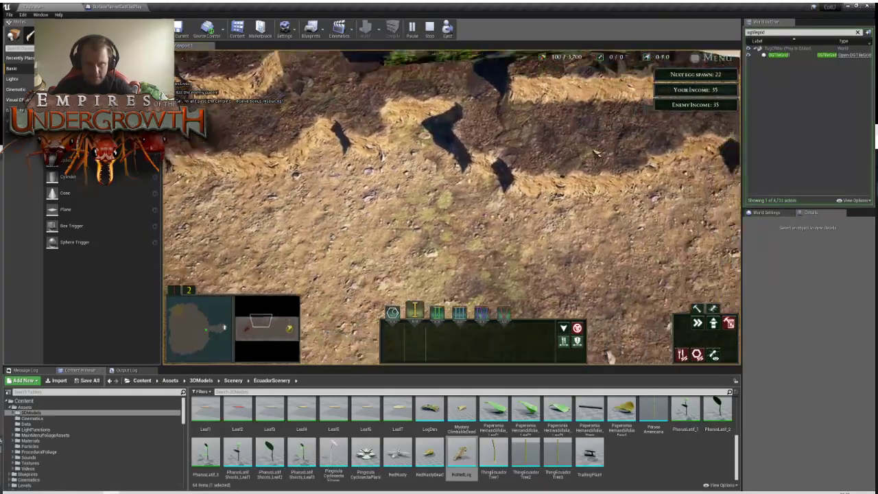
key("w")
key("d")
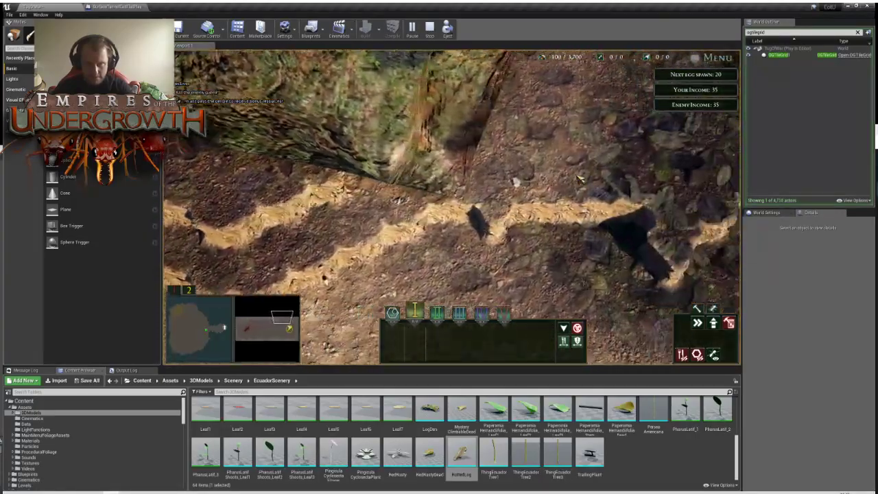
key("s")
left_click(280, 331)
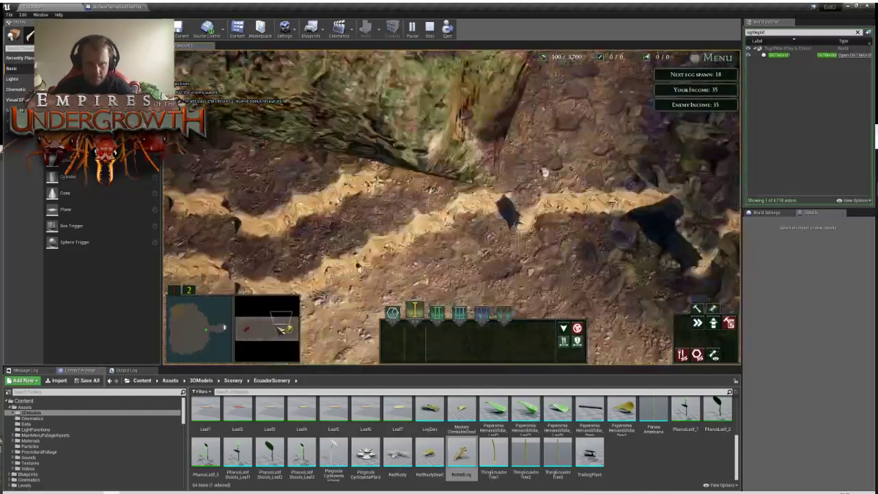
Inspect the Pinguicula plants and the opposite arena edge in the running game, and stop the session
left_click_drag(281, 331, 240, 347)
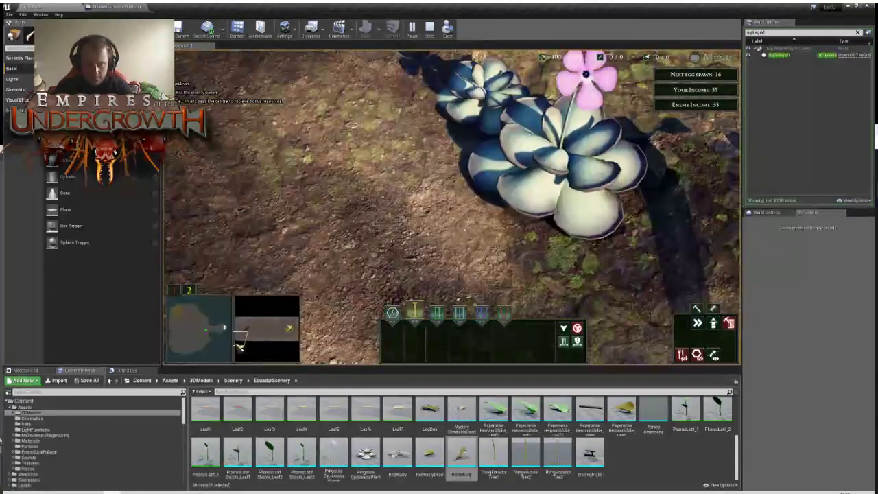
key("d")
scroll(558, 95, "down", 2)
key("w")
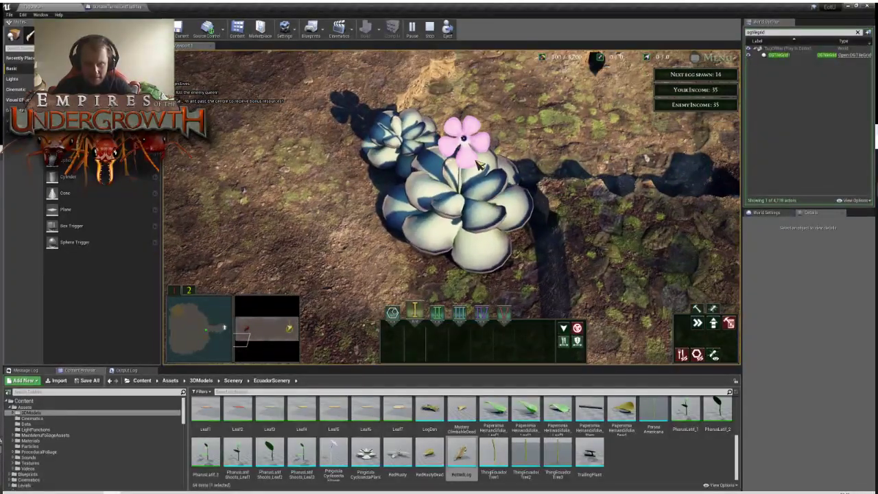
key("d")
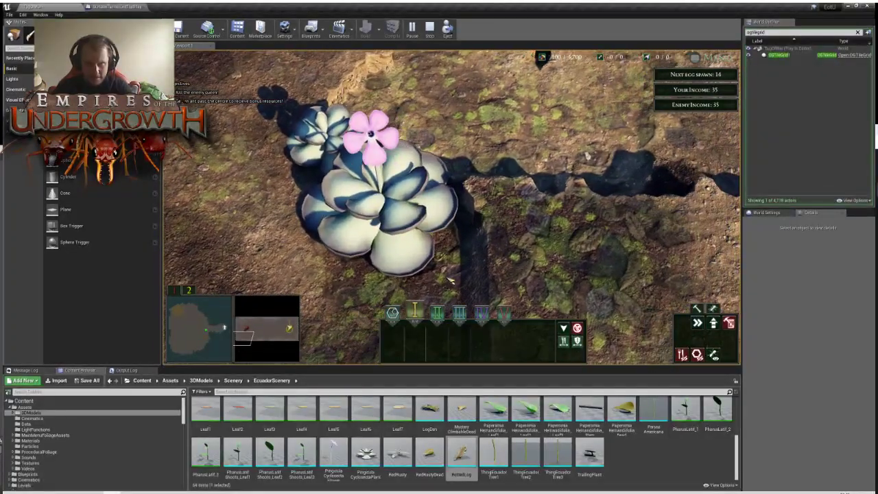
key("d")
key("s")
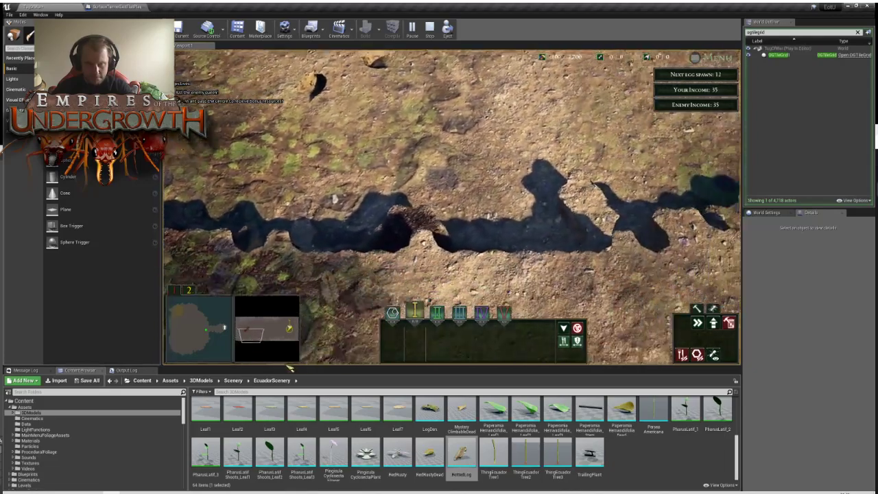
key("a")
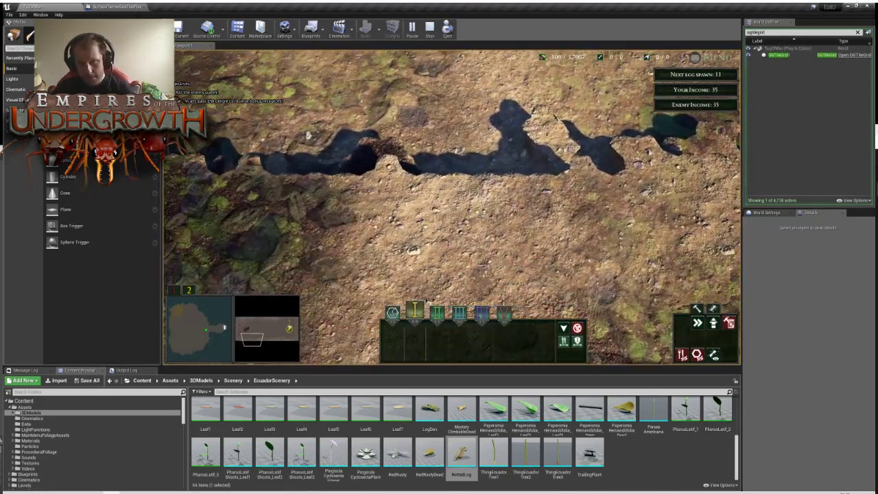
key("Escape")
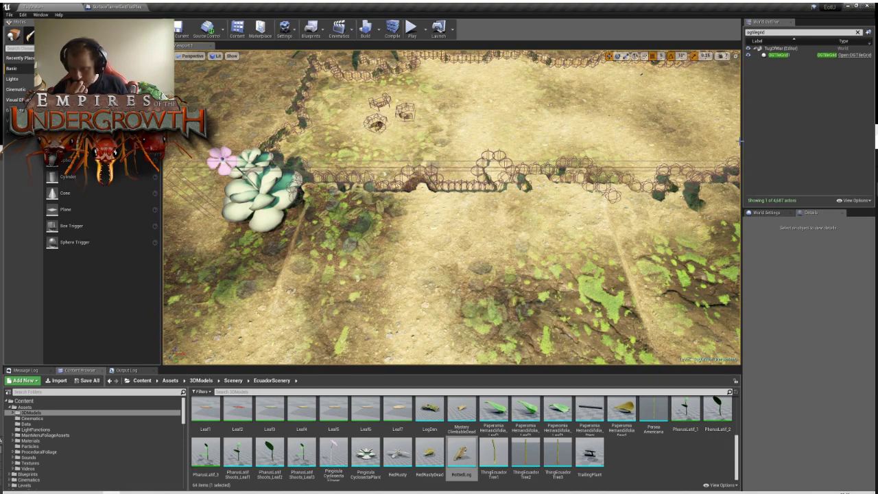
Select the RottedLog and reverse its 20-degree tilt so its thick end rises again
right_click_drag(617, 185, 598, 159)
key("w")
left_click(500, 329)
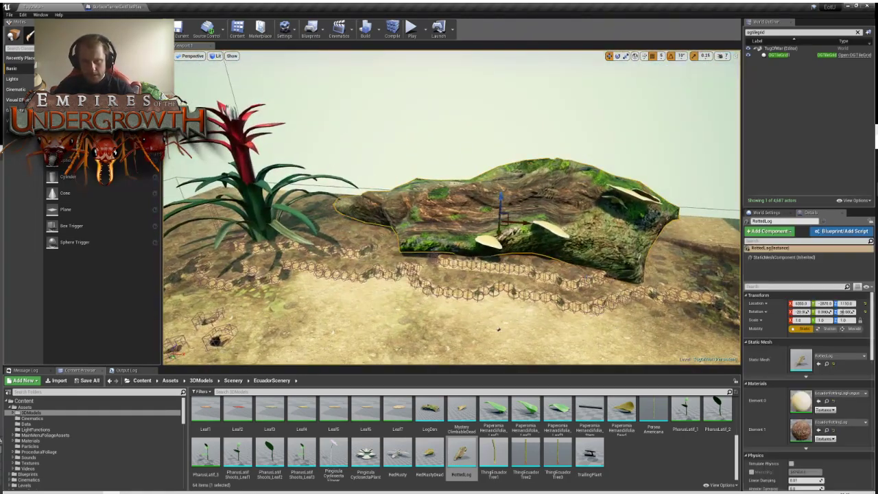
key("e")
key("w")
key("e")
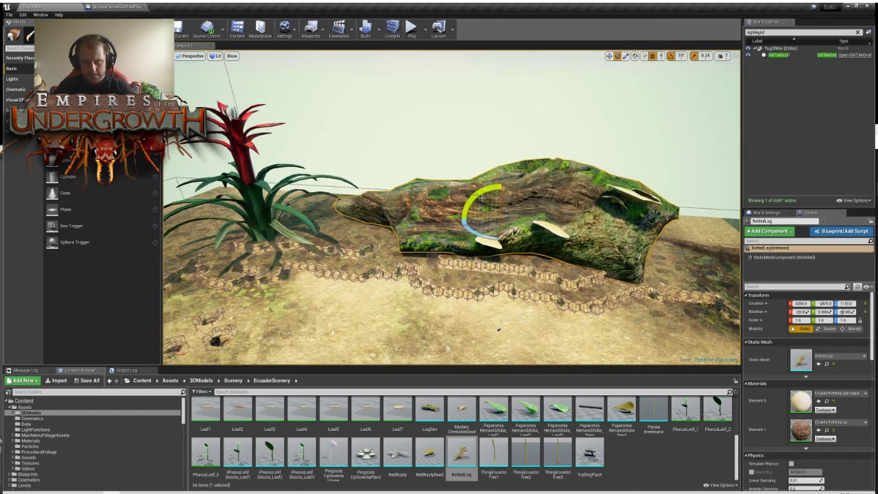
left_click_drag(484, 193, 534, 216)
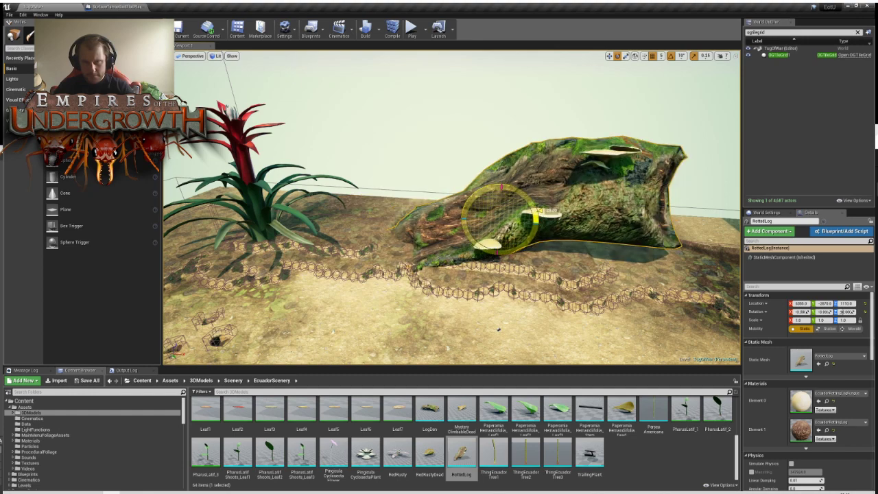
scroll(499, 329, "down", 10)
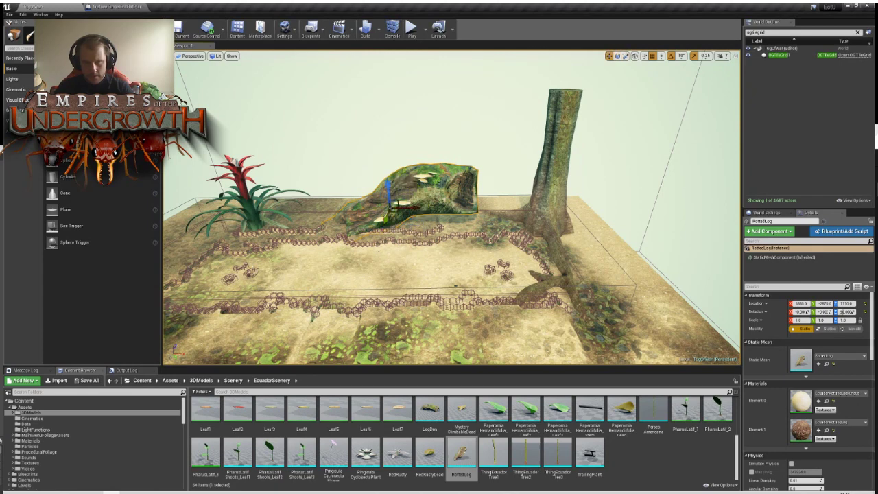
Turn the RottedLog about its vertical axis and move it to the arena's far end behind the red-flowered plant
left_click_drag(417, 198, 388, 218)
right_click_drag(389, 218, 329, 230)
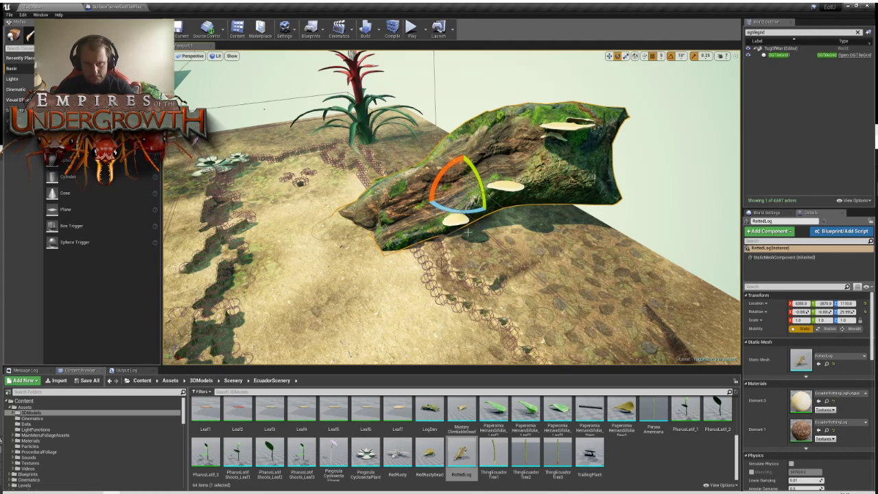
key("space")
key("space")
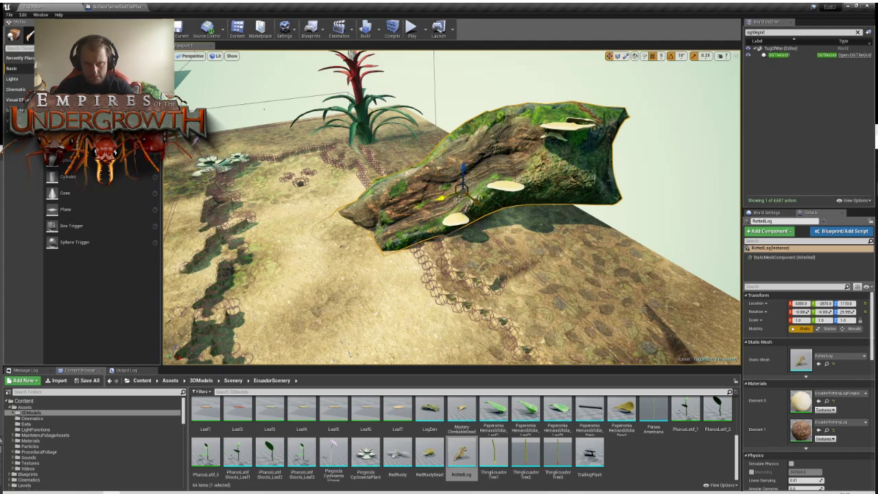
left_click_drag(459, 198, 302, 127)
key("f")
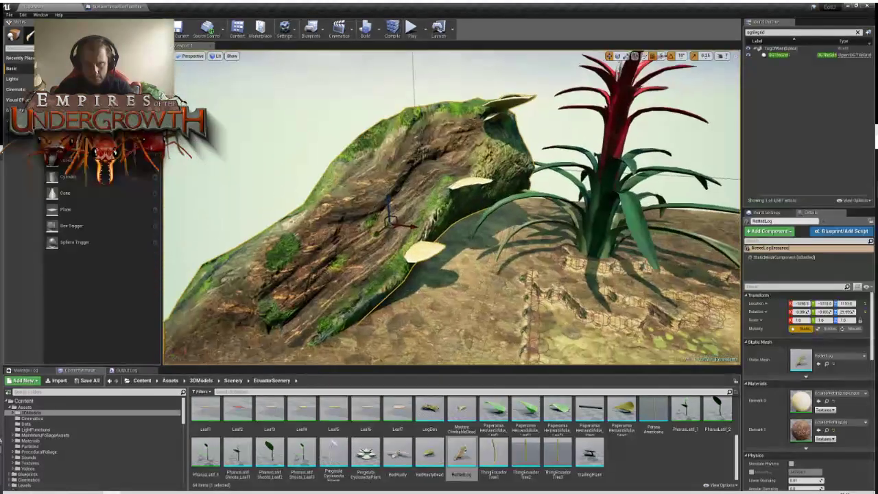
key("s")
right_click_drag(452, 206, 505, 240)
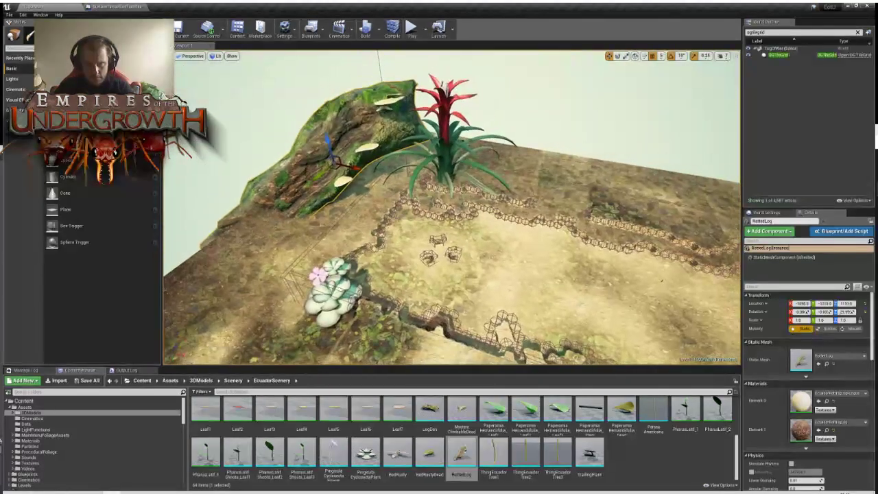
Move the red-flowered Guzmania plant farther along the arena edge and bring the RottedLog inward to the vacated corner
left_click(445, 145)
left_click_drag(448, 185, 690, 213)
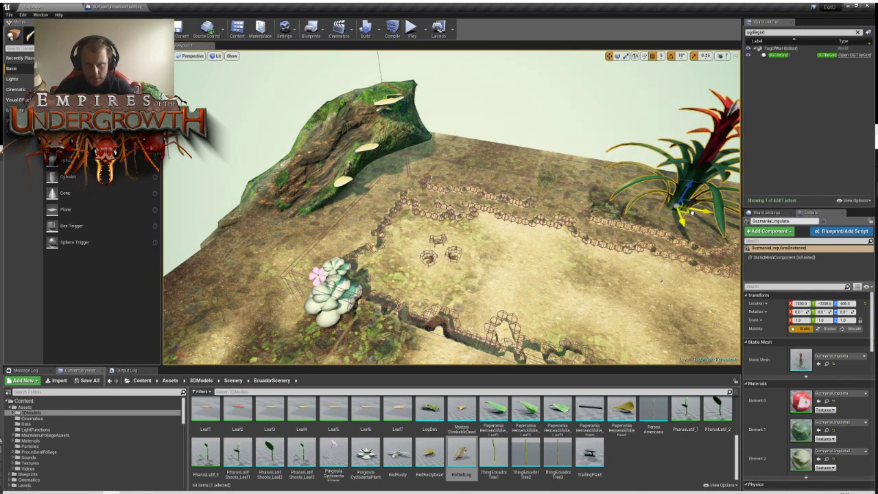
left_click(372, 137)
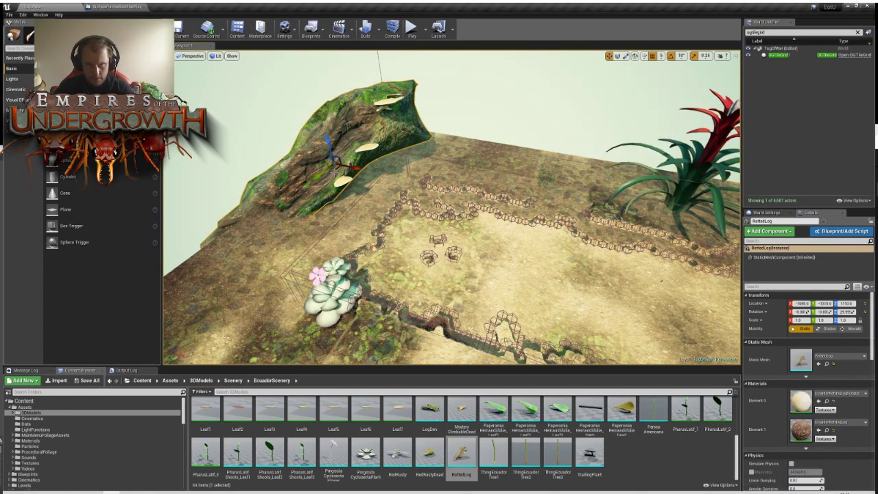
left_click_drag(336, 165, 386, 192)
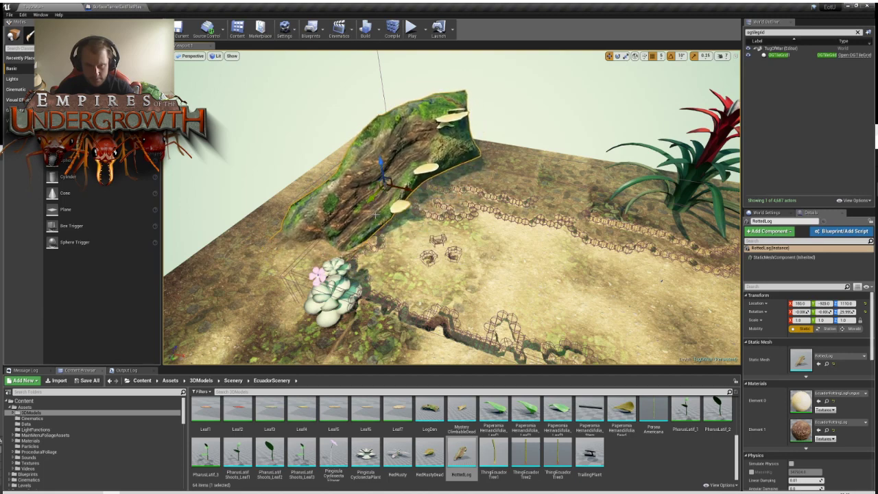
key("f")
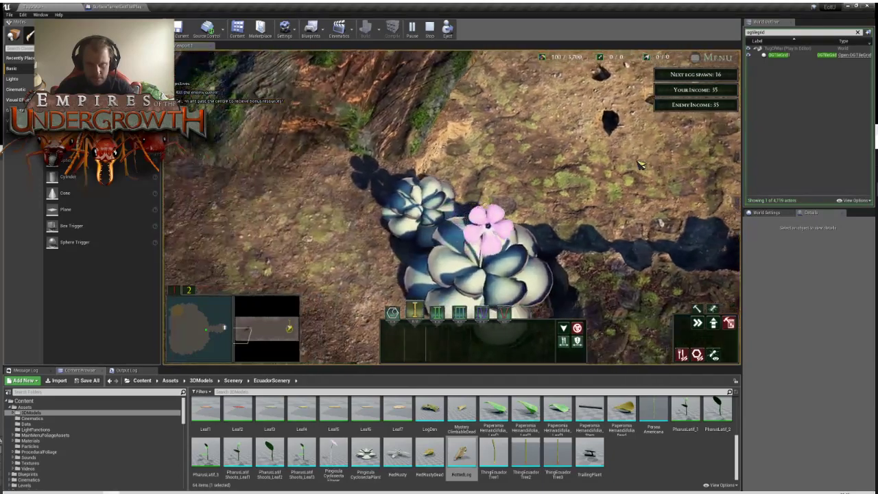
Inspect the repositioned log and its shelf fungi in the running game, and stop the session
key("w")
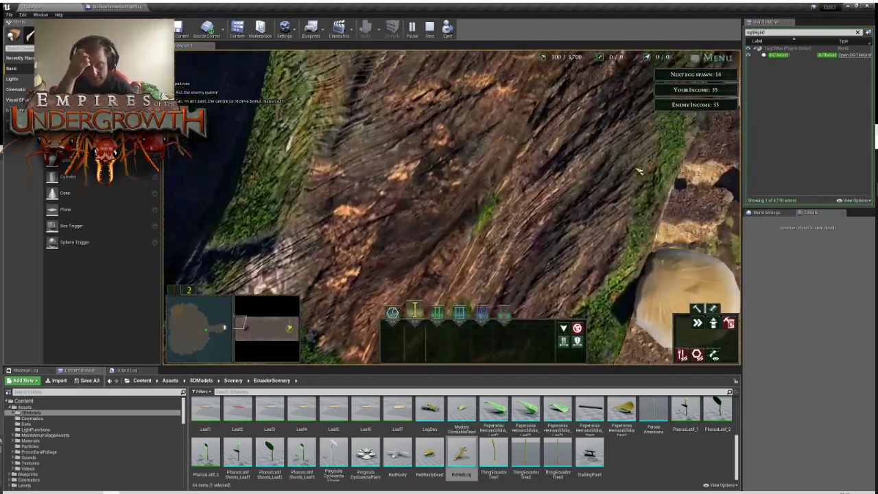
key("w")
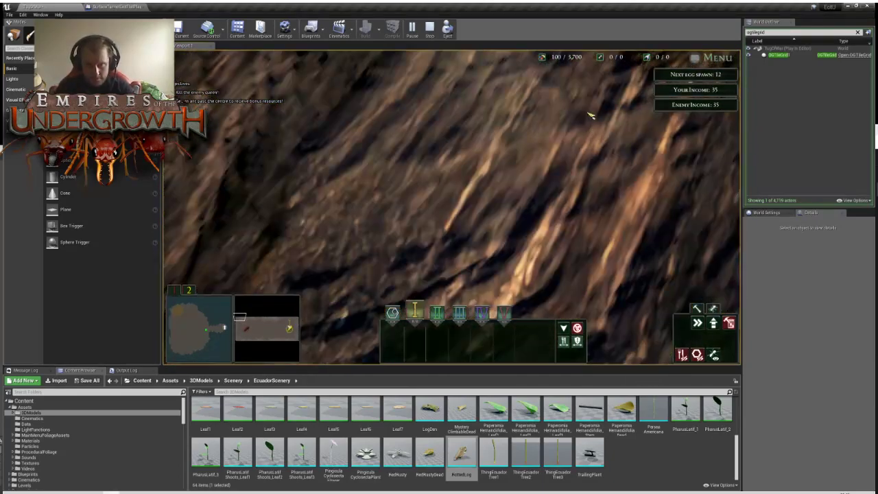
key("w")
key("w")
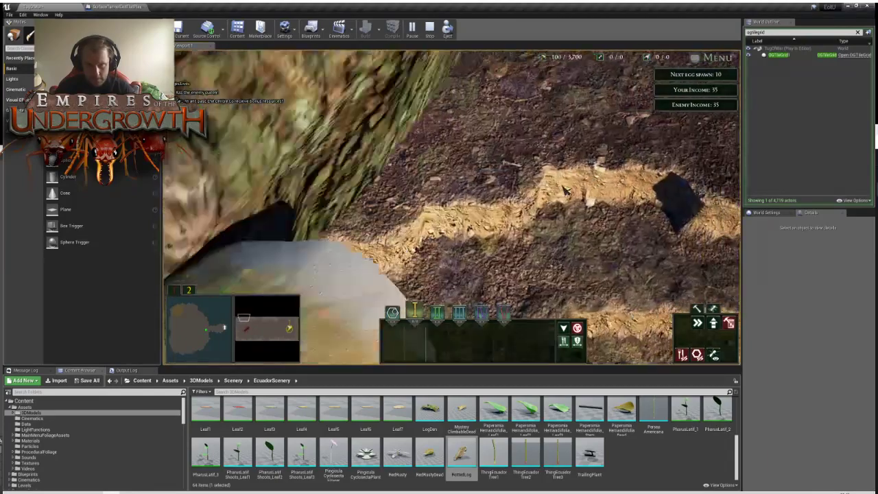
key("w")
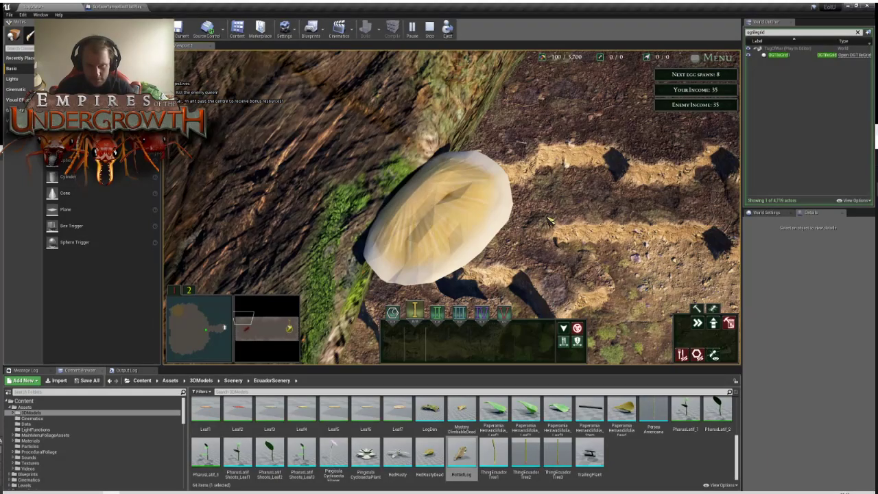
key("w")
key("w")
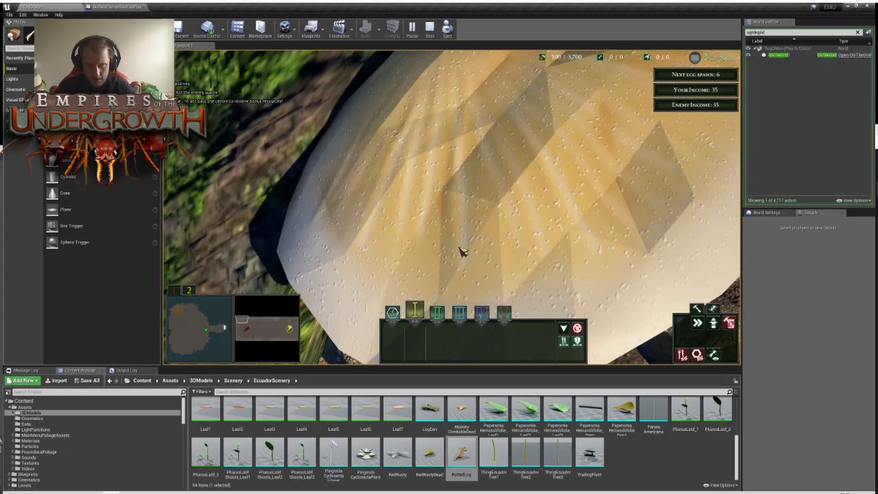
key("s")
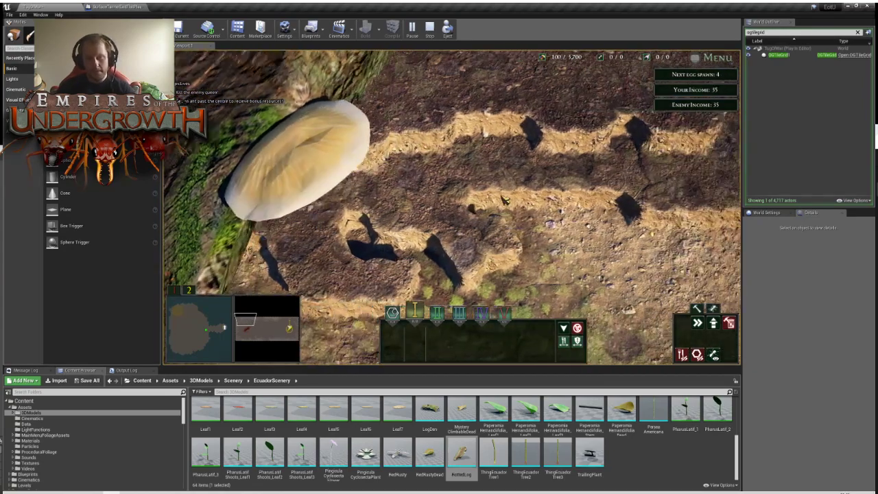
key("Escape")
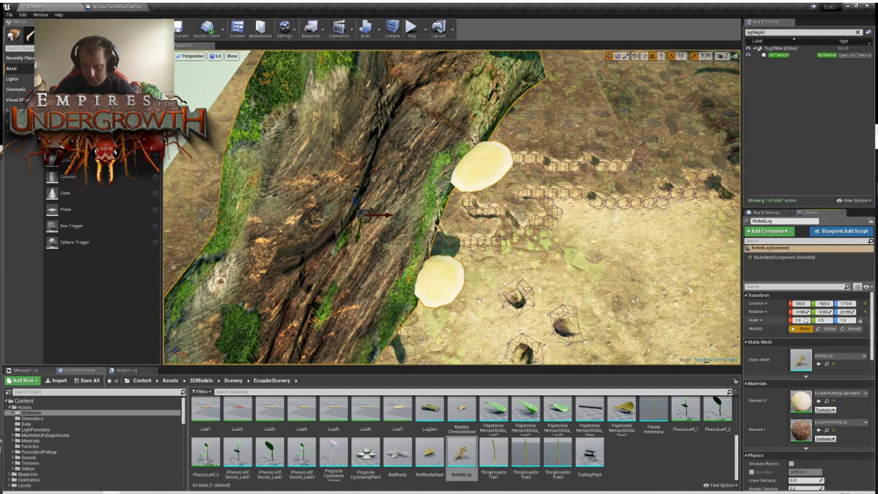
Scale the RottedLog uniformly to 0.7
left_click(805, 321)
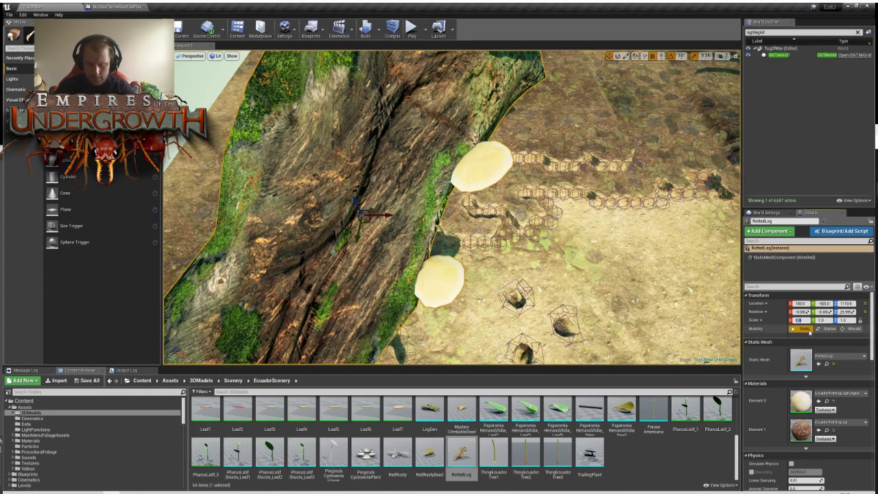
type("0.7")
key("Return")
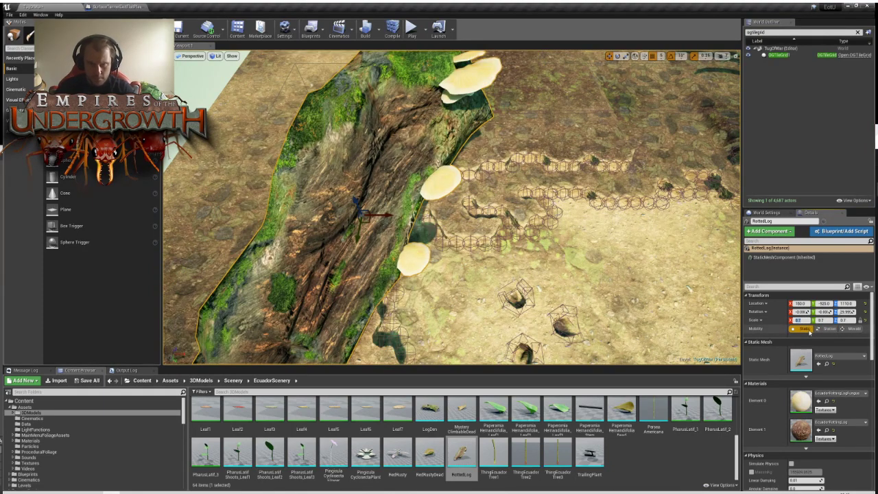
Raise the RottedLog and shift it slightly farther into the arena toward the trenches
right_click_drag(203, 199, 295, 166)
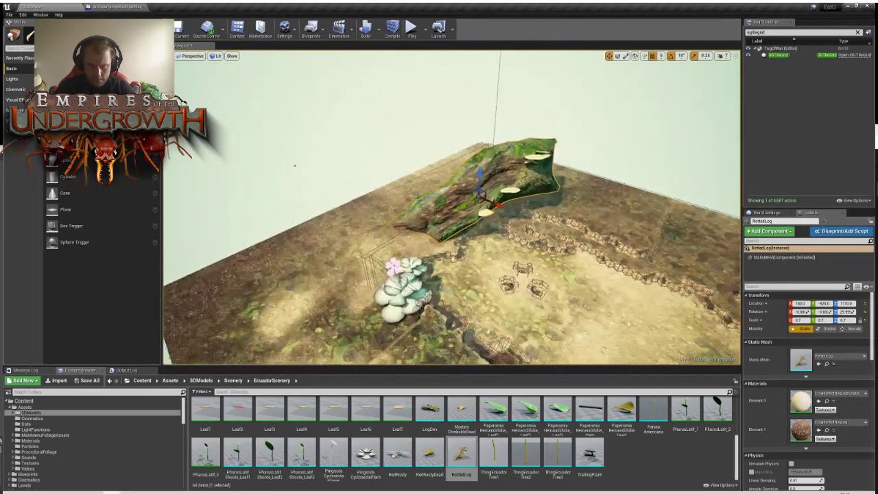
key("f")
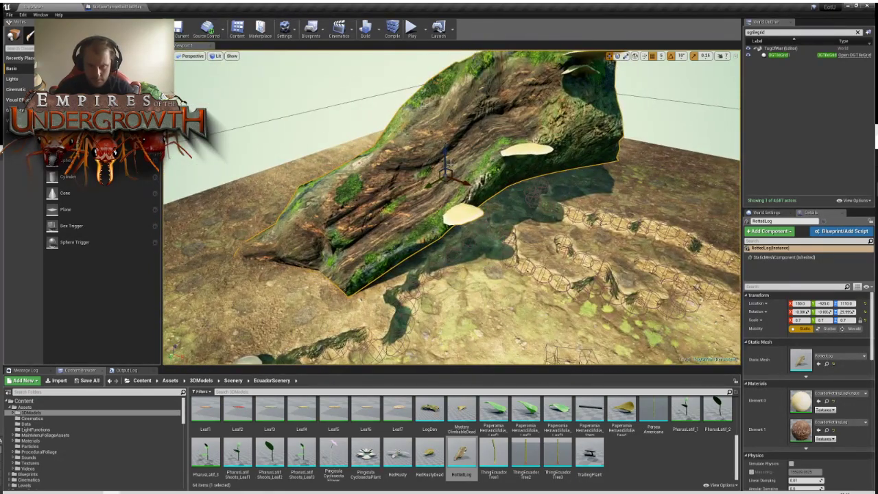
left_click_drag(439, 137, 426, 185, "alt")
left_click_drag(360, 149, 379, 145)
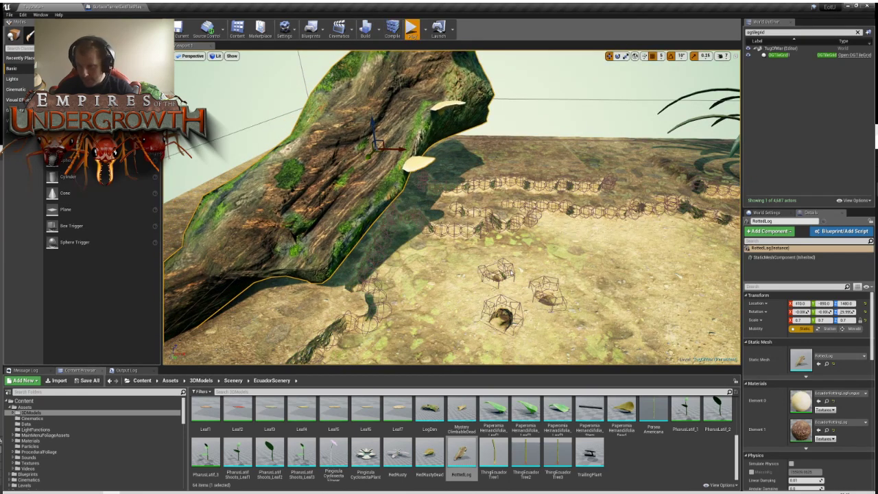
Play the level and examine the log's shelf fungi over the trenches from close up and farther out
left_click(412, 28)
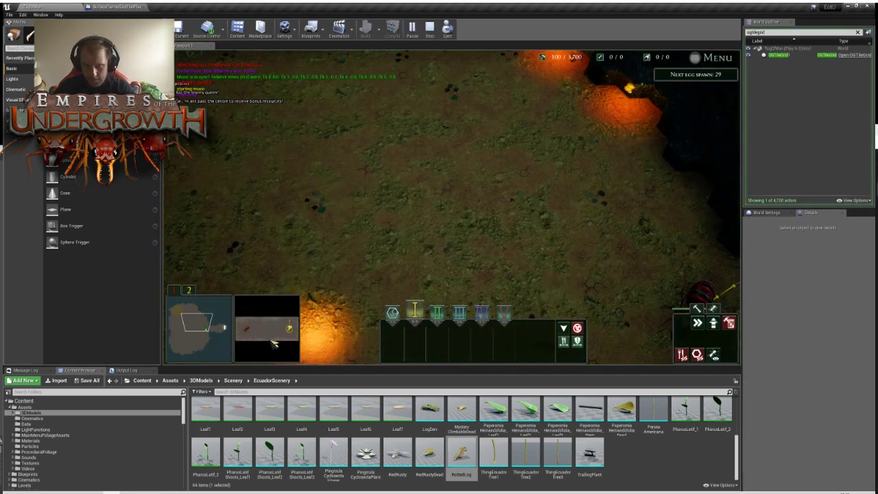
scroll(442, 140, "up", 3)
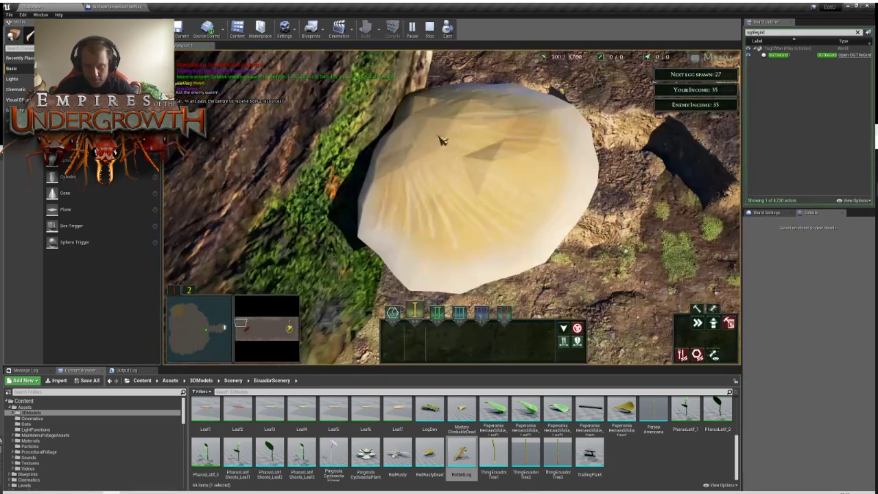
scroll(485, 143, "down", 3)
scroll(452, 220, "up", 4)
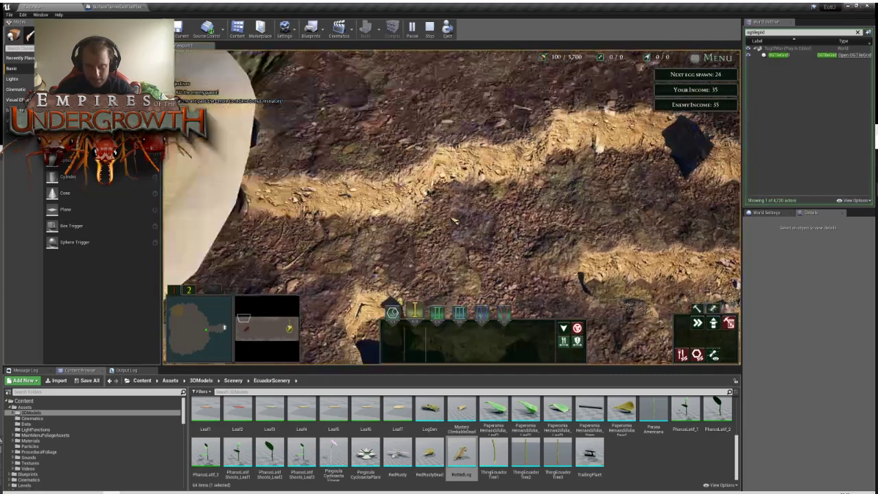
scroll(470, 206, "up", 3)
scroll(480, 213, "down", 2)
scroll(494, 217, "up", 4)
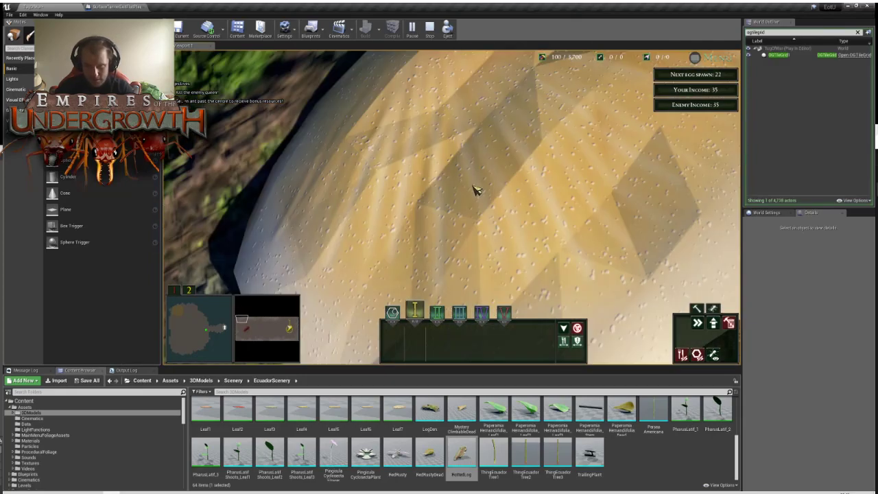
scroll(475, 189, "down", 5)
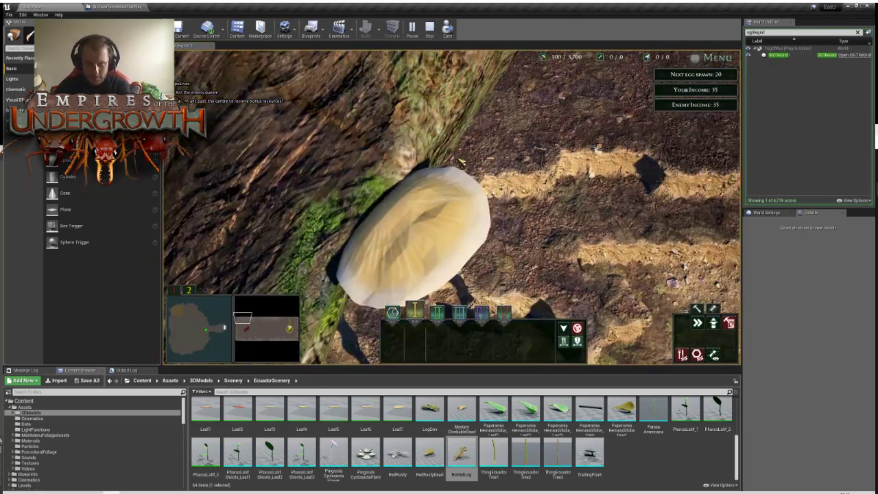
scroll(460, 160, "down", 2)
mouse_move(744, 369)
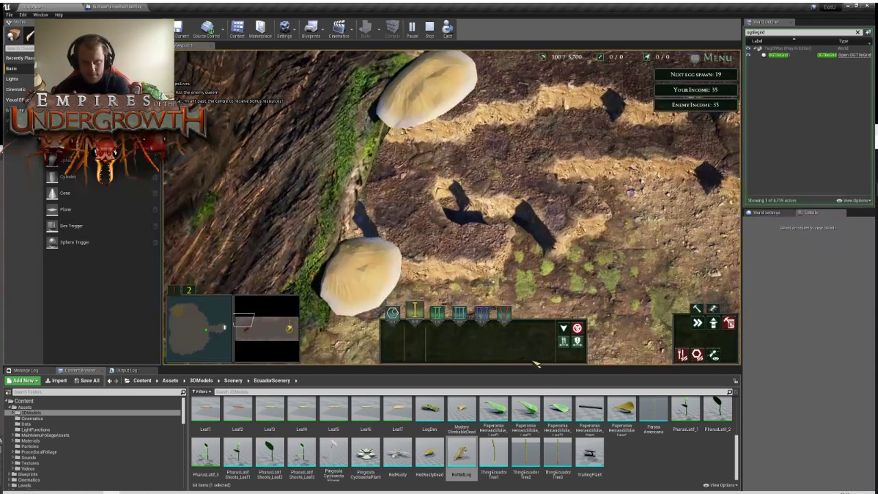
Examine the log's bark, mossy edges and raised end in the running game at different zoom levels
key("a")
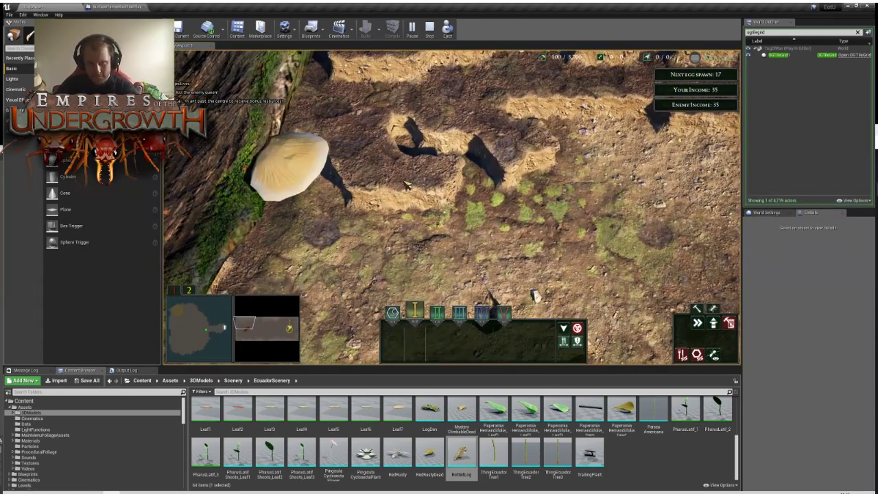
key("a")
scroll(543, 196, "up", 3)
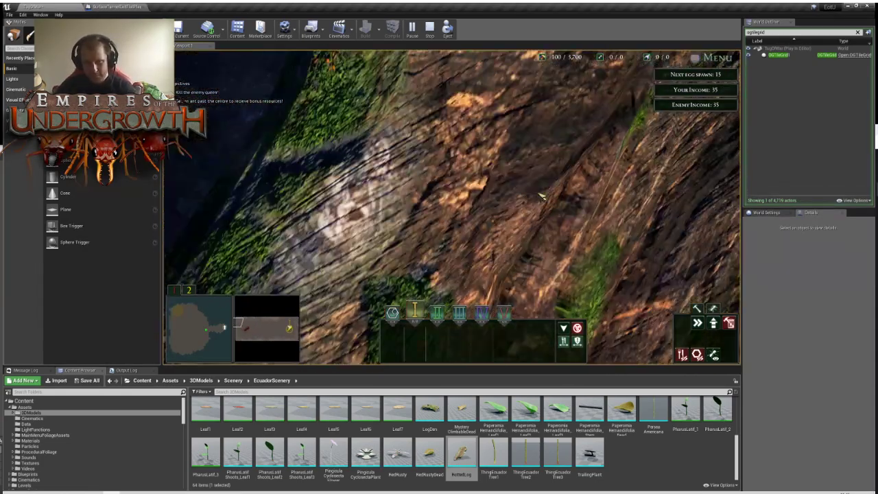
scroll(568, 190, "down", 3)
key("w")
key("d")
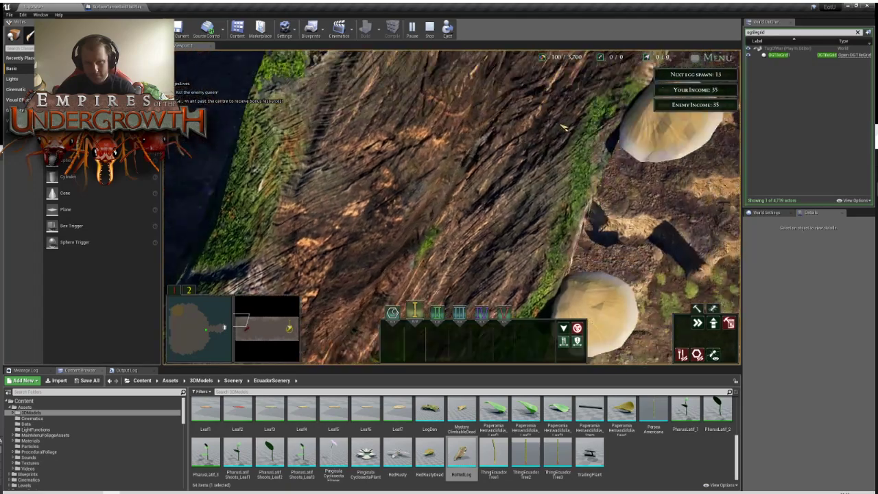
scroll(562, 127, "up", 5)
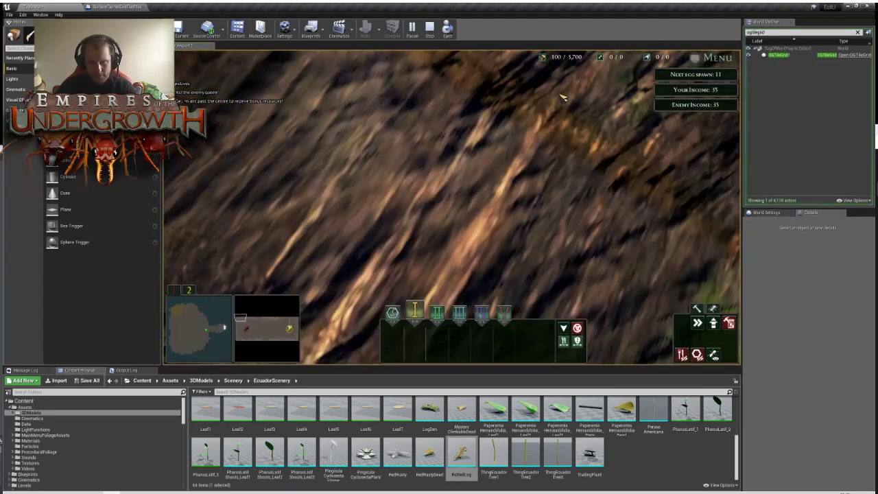
scroll(588, 196, "down", 5)
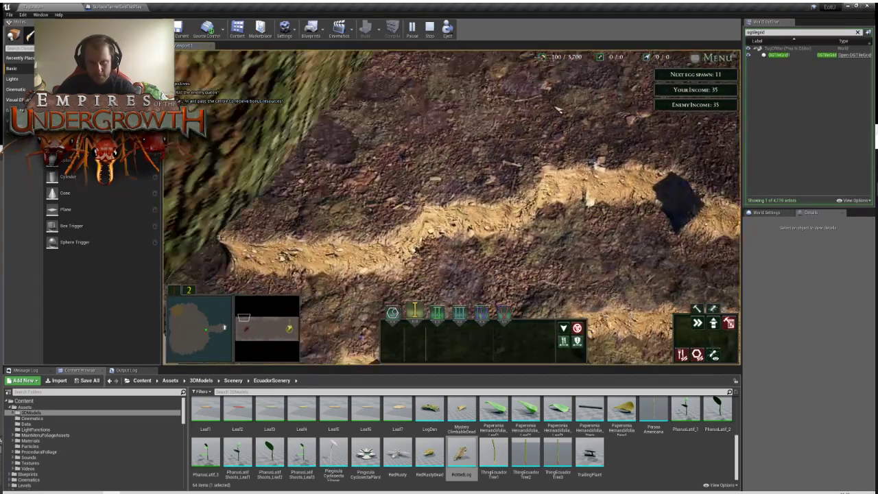
scroll(546, 126, "up", 5)
scroll(537, 106, "down", 3)
key("a")
scroll(539, 91, "up", 4)
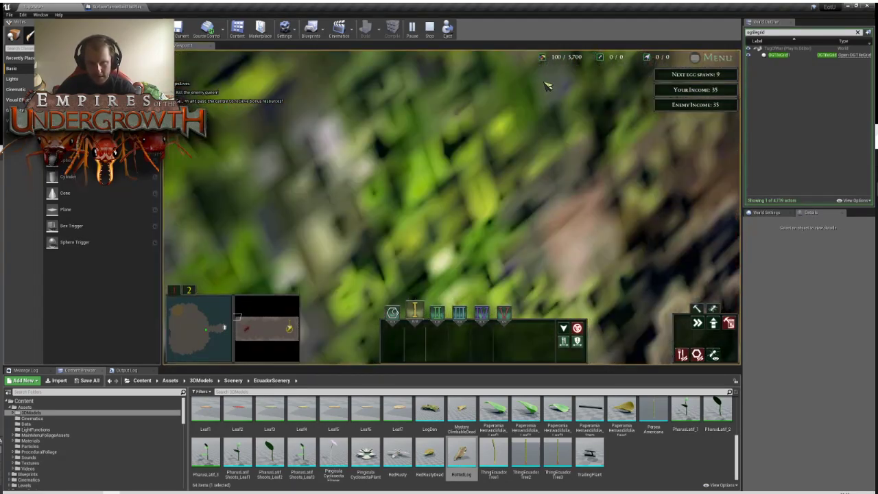
key("d")
key("a")
key("d")
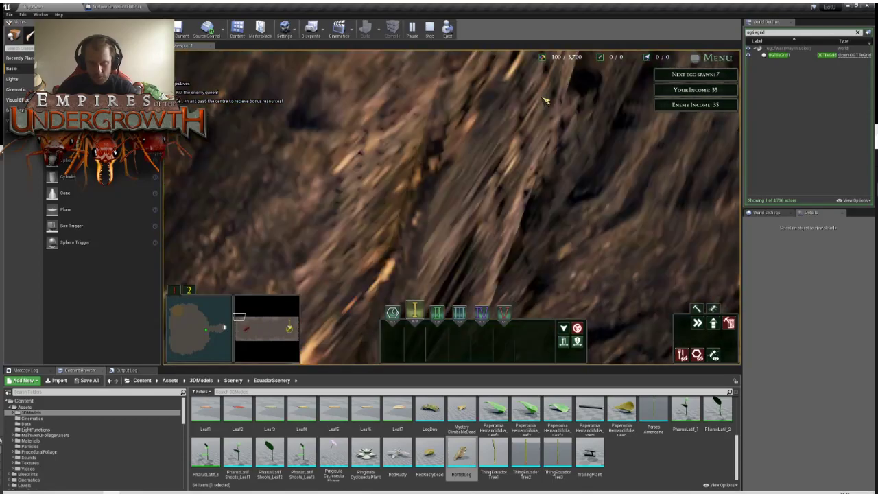
scroll(544, 100, "down", 3)
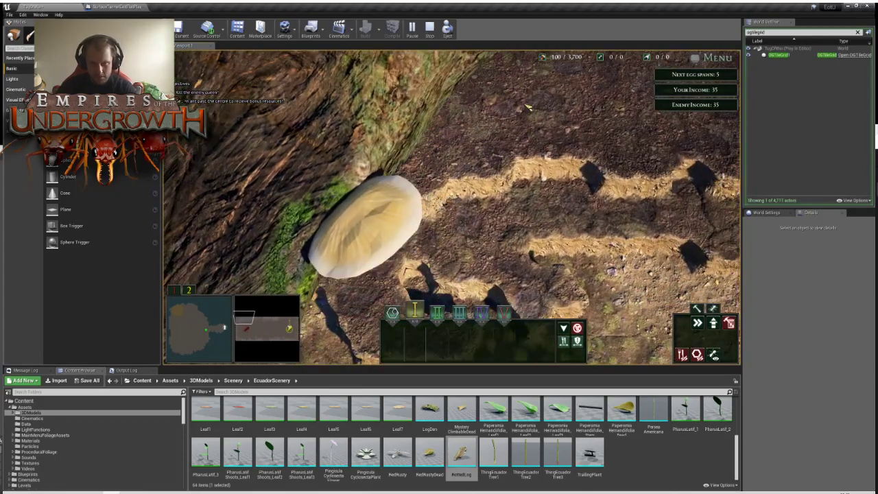
Survey the ground between the Pinguicula plants, the log's lower end and the trenches in the running game
key("s")
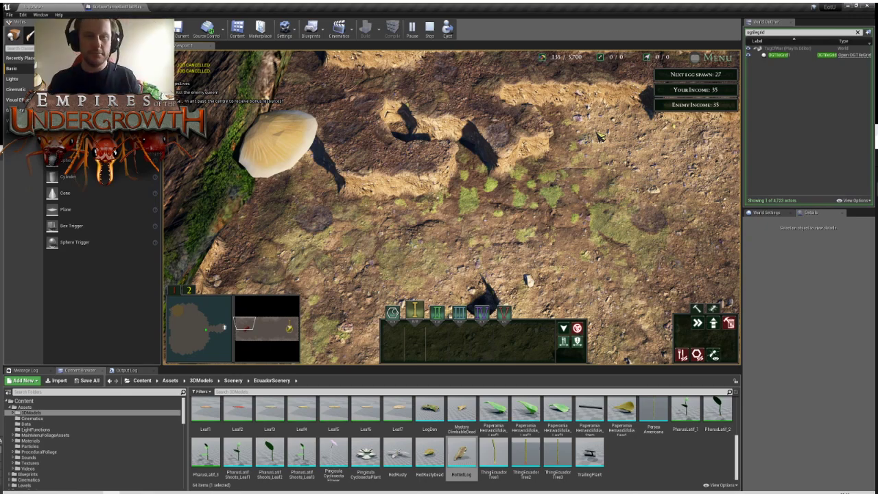
key("s")
scroll(636, 131, "down", 3)
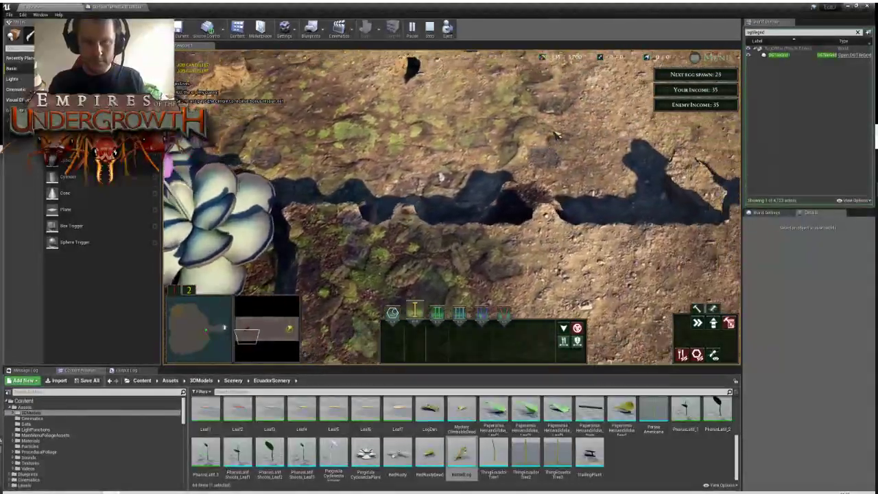
key("w")
key("d")
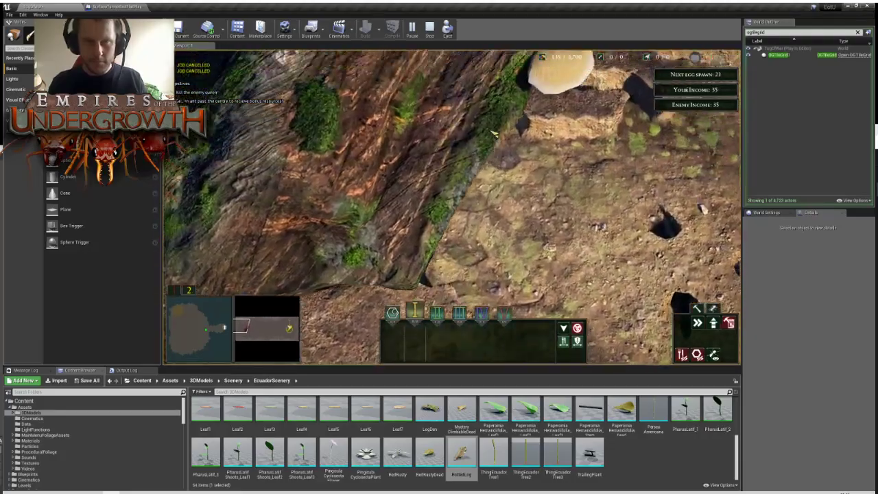
key("w")
key("d")
key("s")
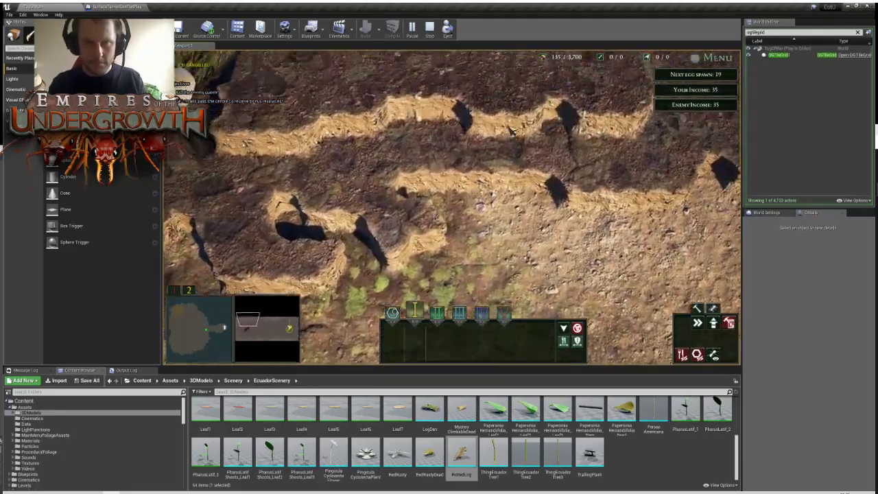
key("d")
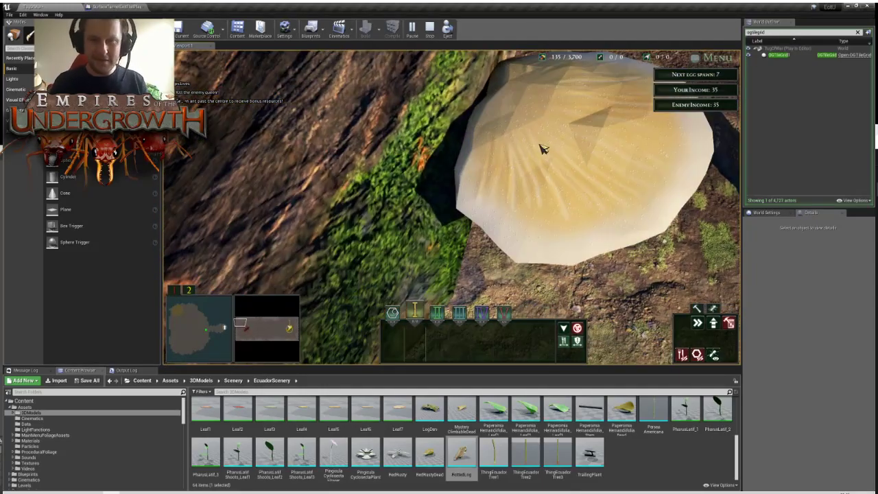
Survey the arena floor from the trench pits across to the Guzmania plant in the running game, ending the play session
scroll(624, 103, "down", 5)
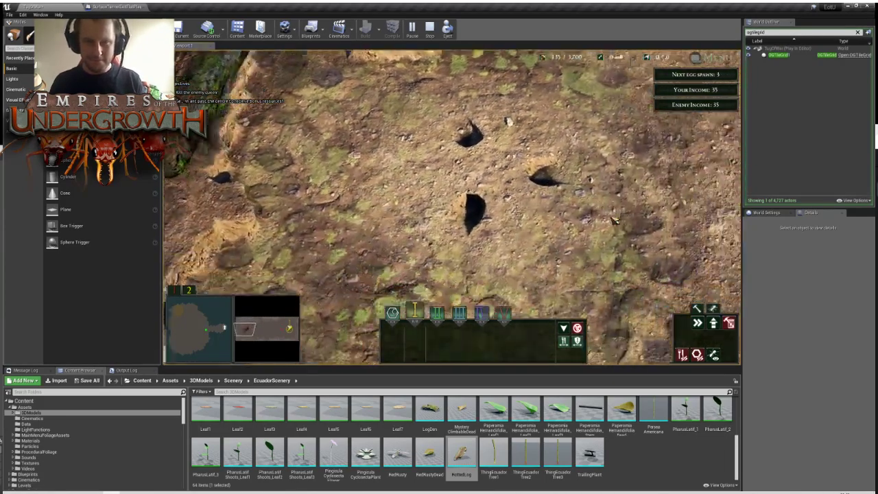
key("d")
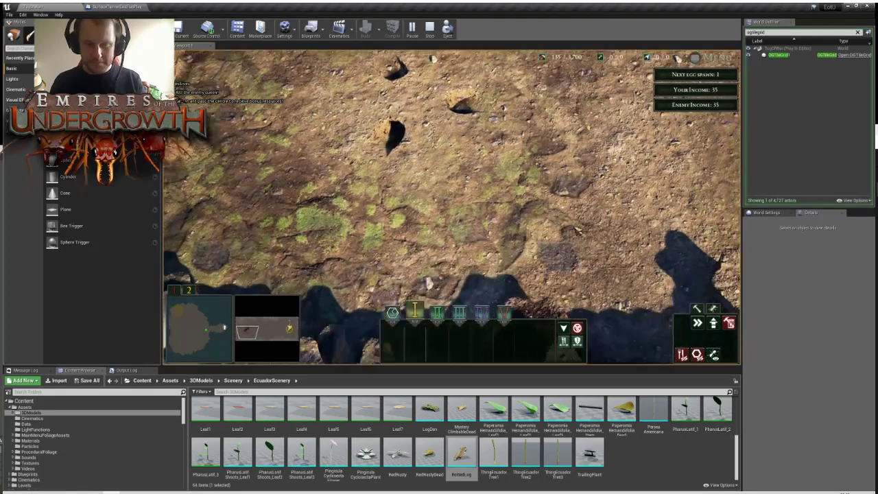
key("w")
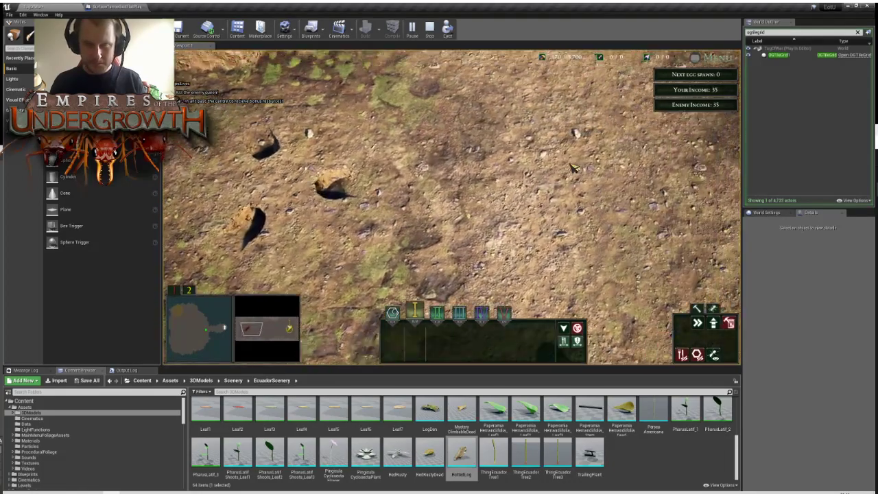
key("d")
key("w")
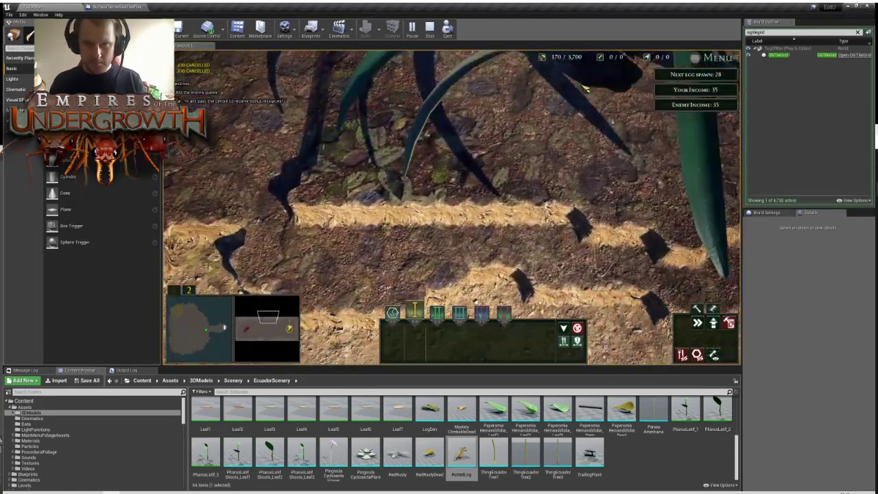
key("Escape")
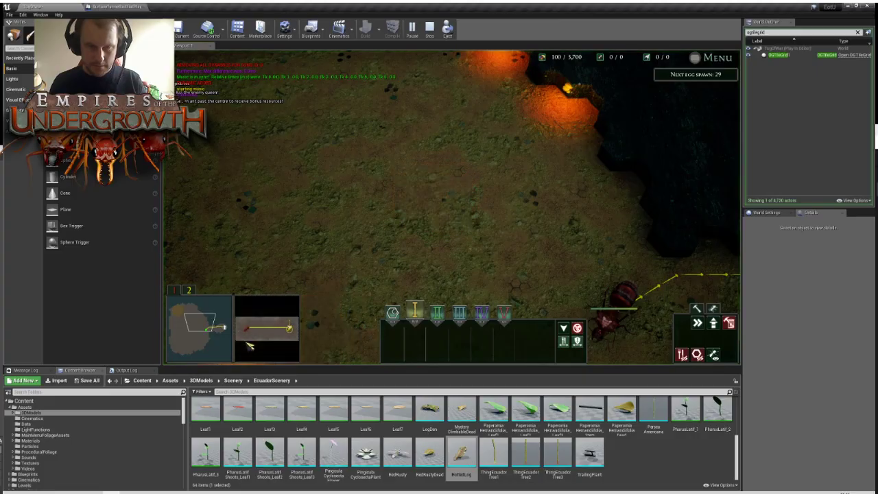
Play-test the level again and examine the Guzmania plant's leaves, base and surrounding ground at different zoom levels
left_click(265, 332)
scroll(382, 298, "down", 5)
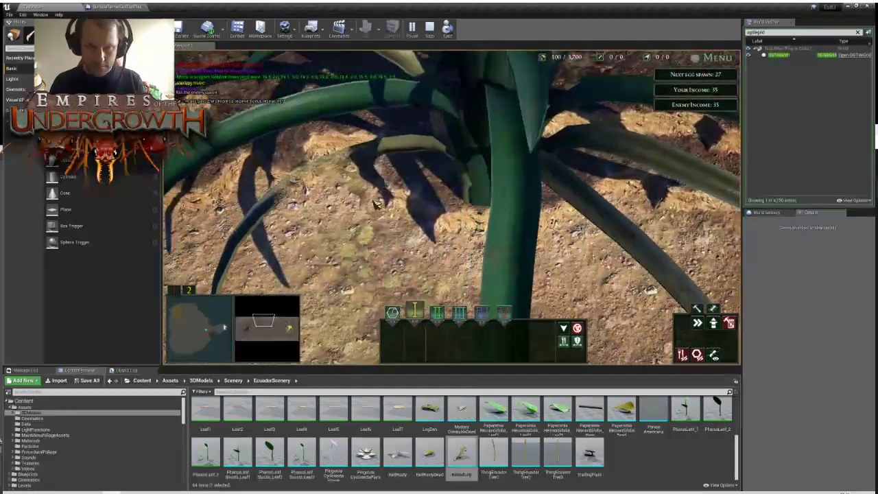
scroll(381, 171, "up", 4)
scroll(382, 156, "up", 4)
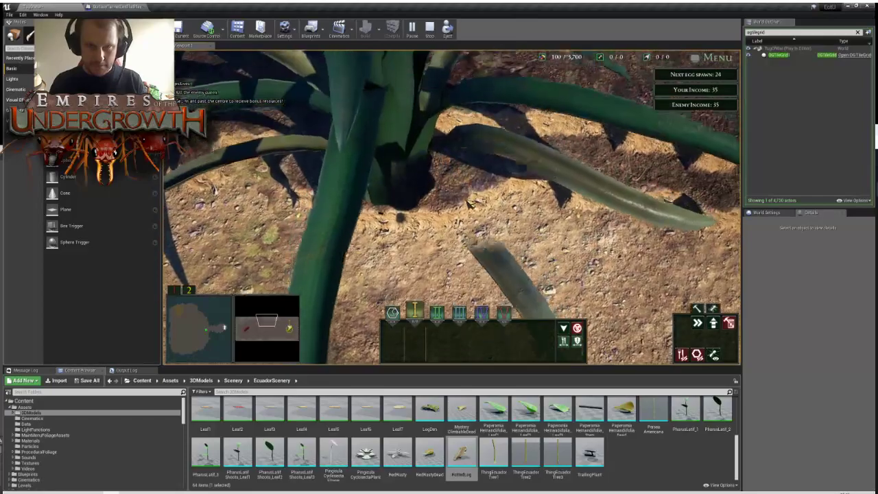
scroll(469, 203, "down", 4)
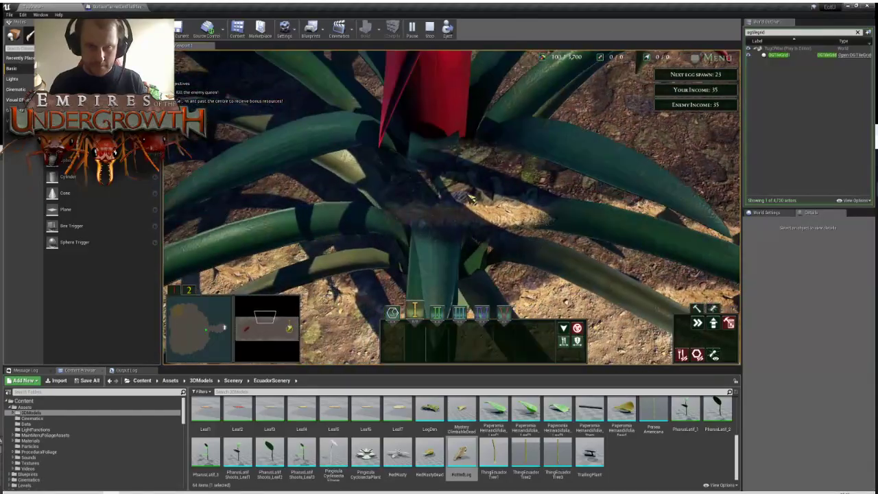
scroll(498, 176, "up", 3)
key("s")
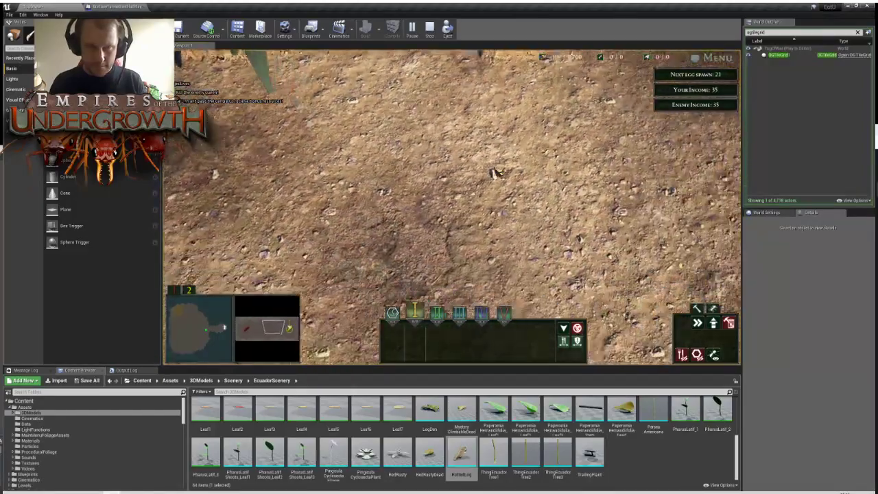
key("w")
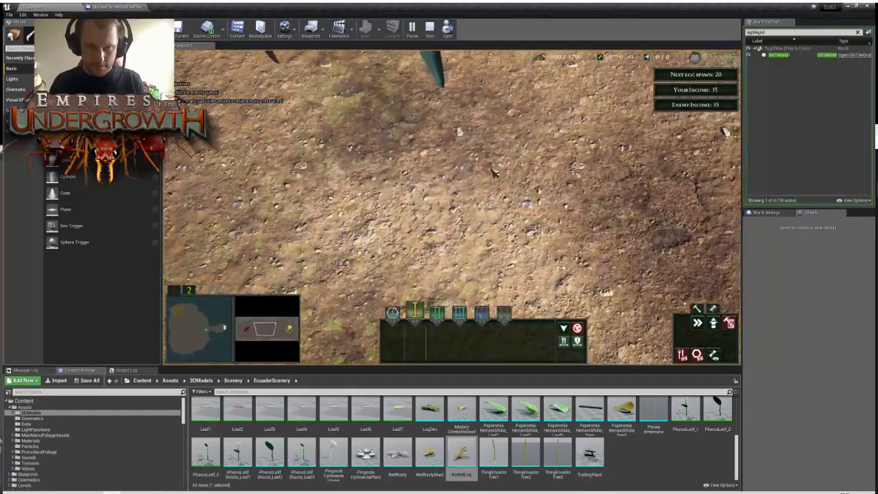
key("Escape")
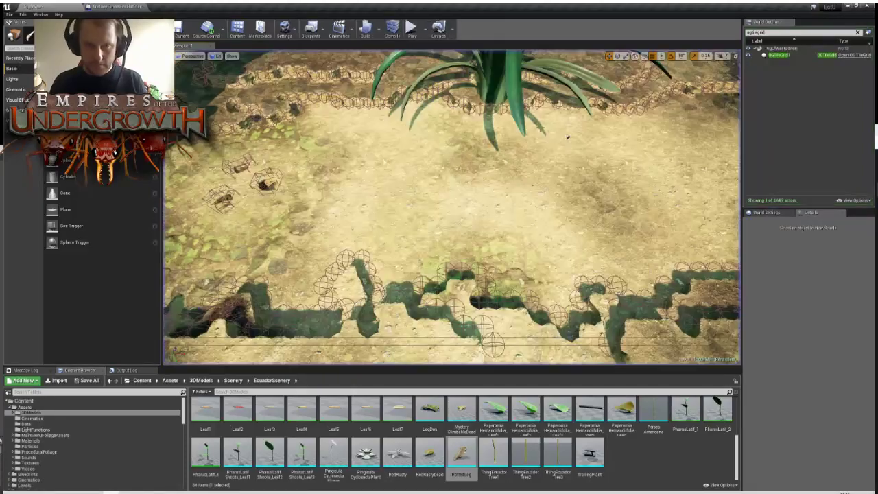
Set the GuzmaniaLingulata plant's scale to 0.7 on all axes
right_click_drag(503, 117, 499, 83)
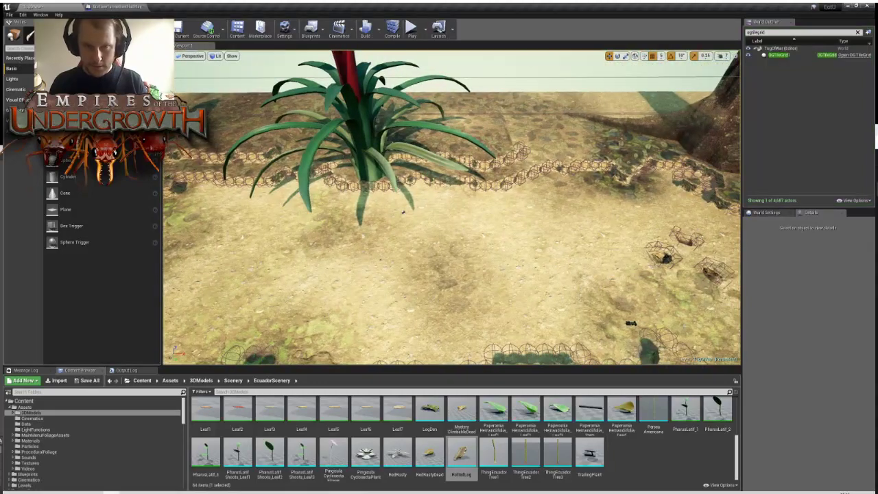
left_click(403, 212)
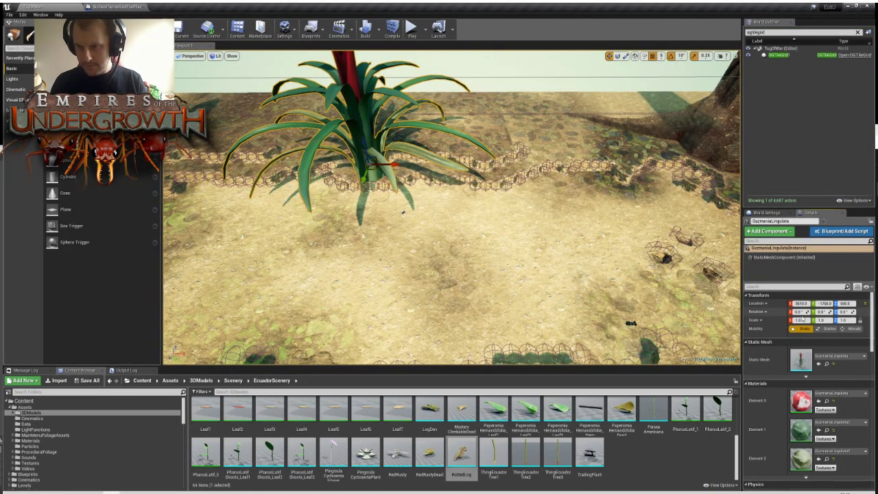
left_click(800, 320)
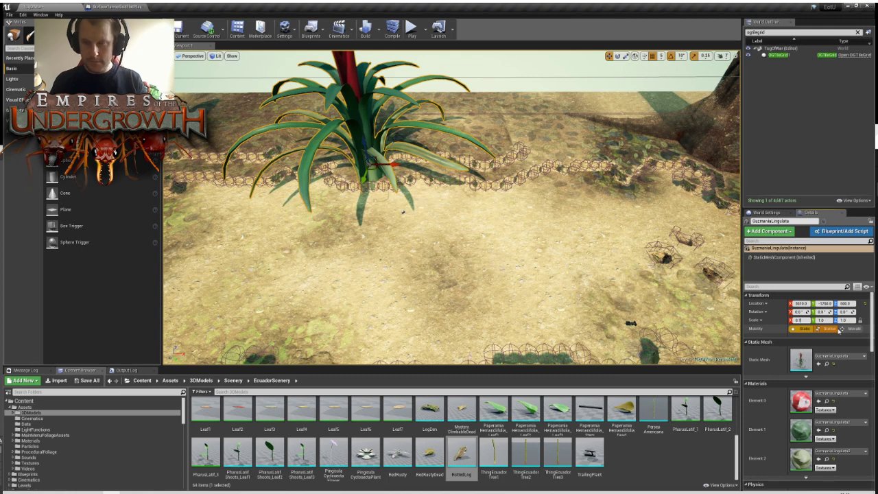
type("0.7")
key("Return")
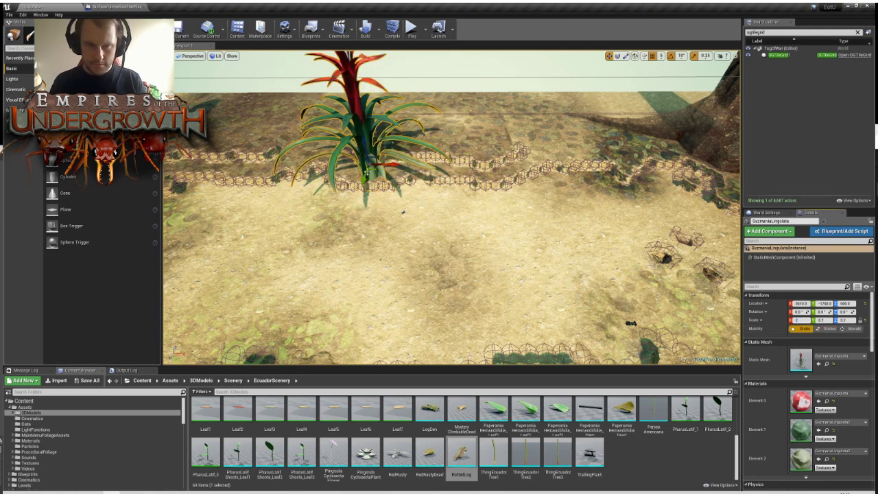
Rotate the GuzmaniaLingulata plant about its vertical axis to about -20 degrees
key("e")
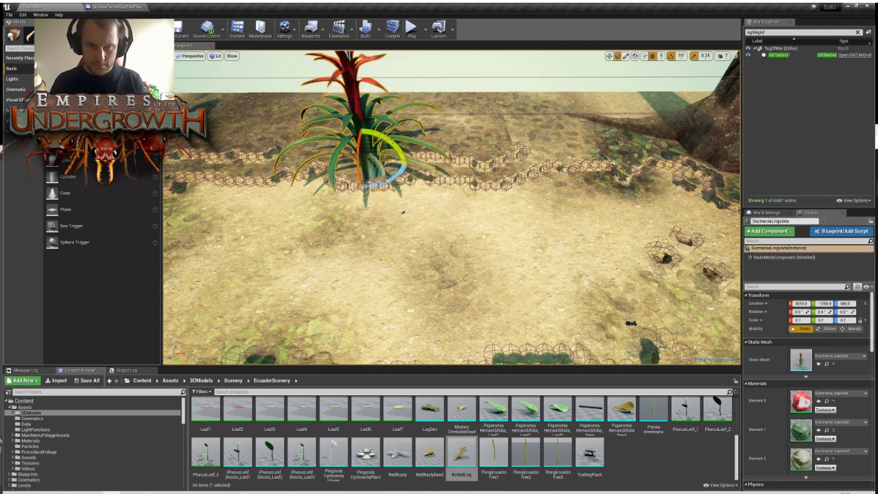
left_click_drag(393, 184, 402, 171)
right_click_drag(402, 173, 411, 230)
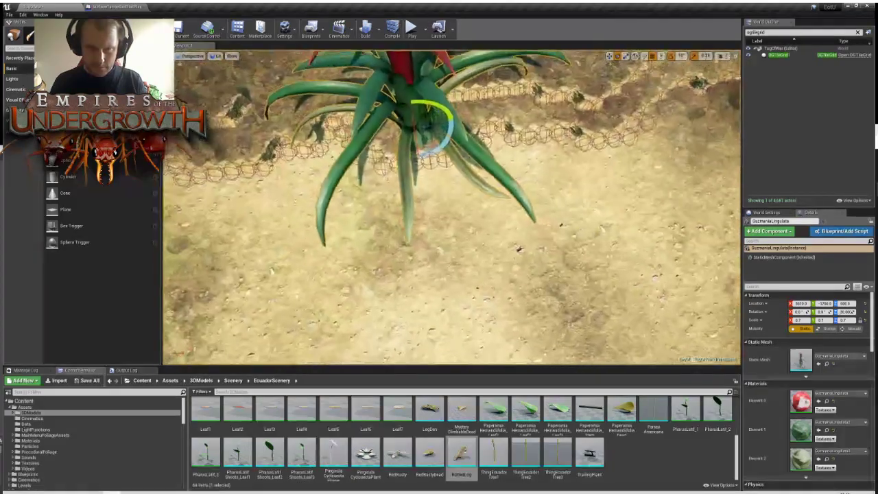
left_click_drag(441, 154, 446, 127)
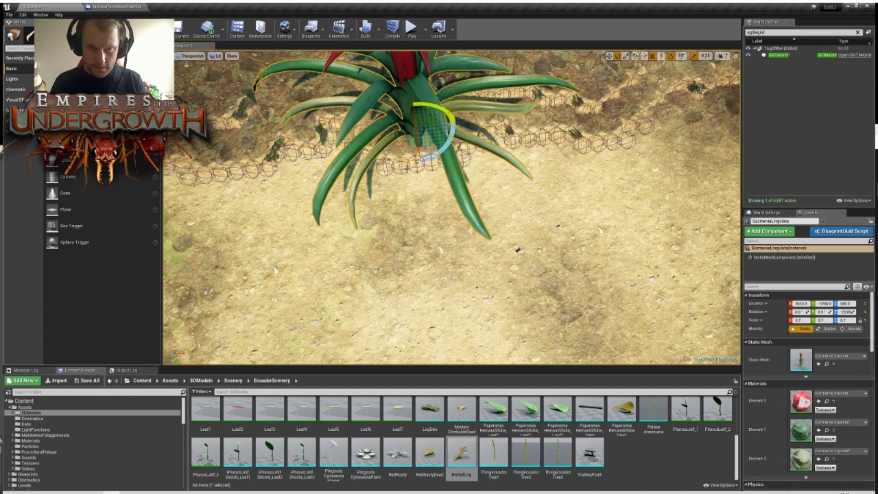
Reduce the GuzmaniaLingulata plant's scale to 0.5 on all axes and check how its base meets the ground
key("f")
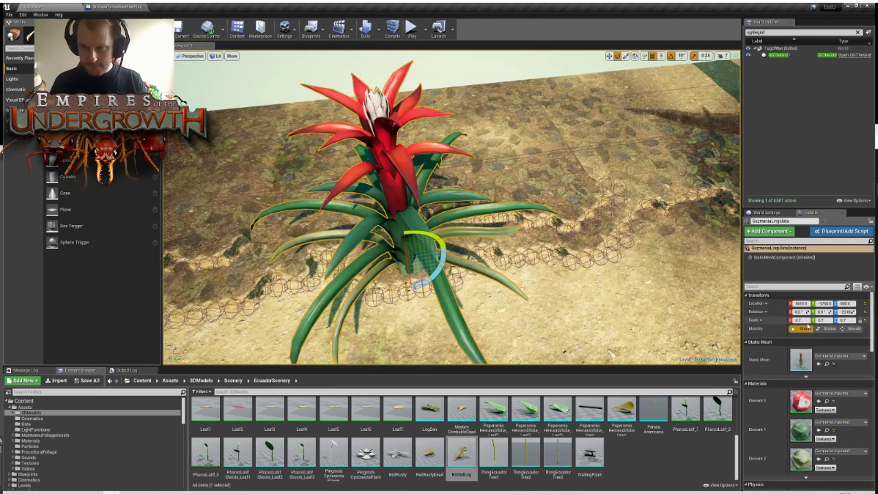
left_click(800, 320)
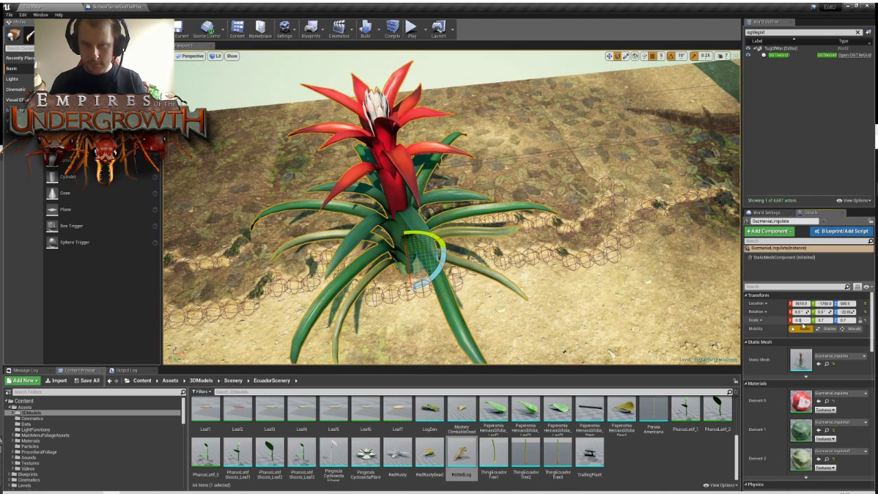
key("Return")
right_click_drag(451, 199, 459, 183)
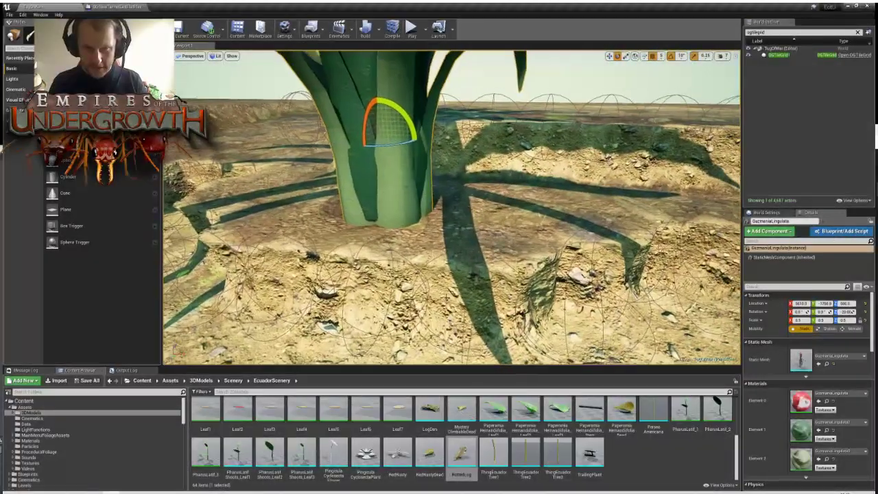
right_click_drag(436, 257, 394, 316)
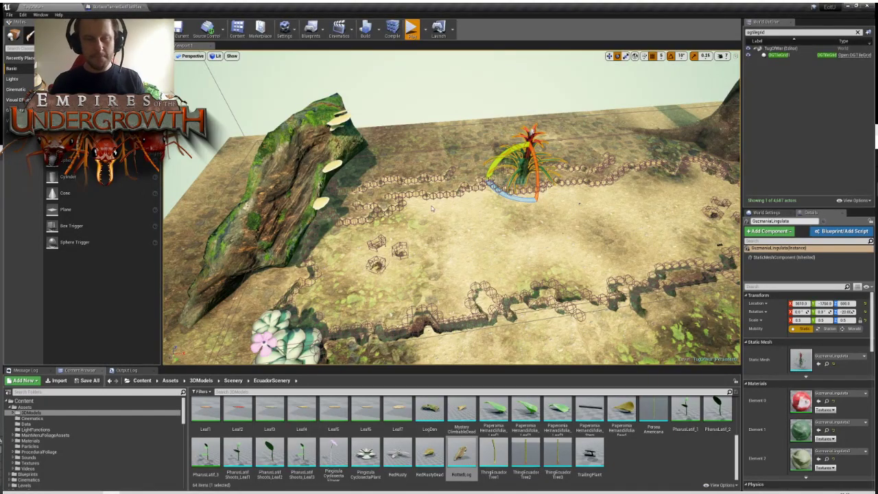
Play-test the level briefly around the log and set the RottedLog's scale to 0.5 on all axes
key("alt+p")
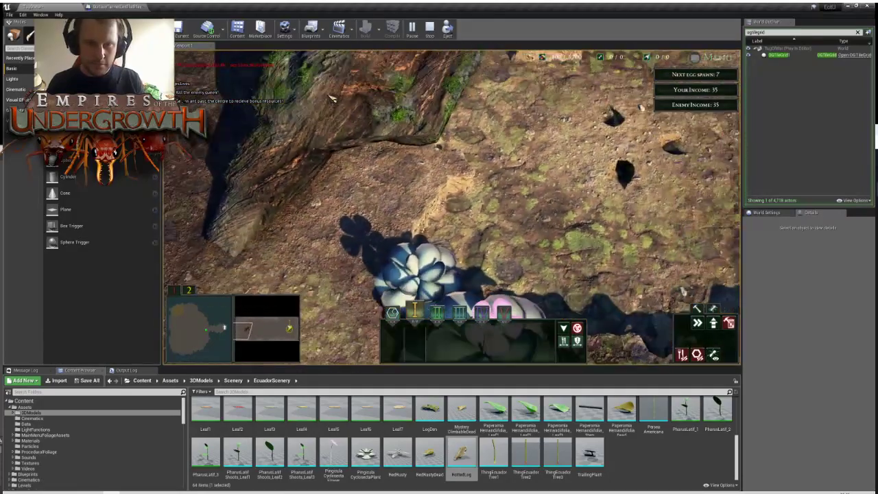
key("Escape")
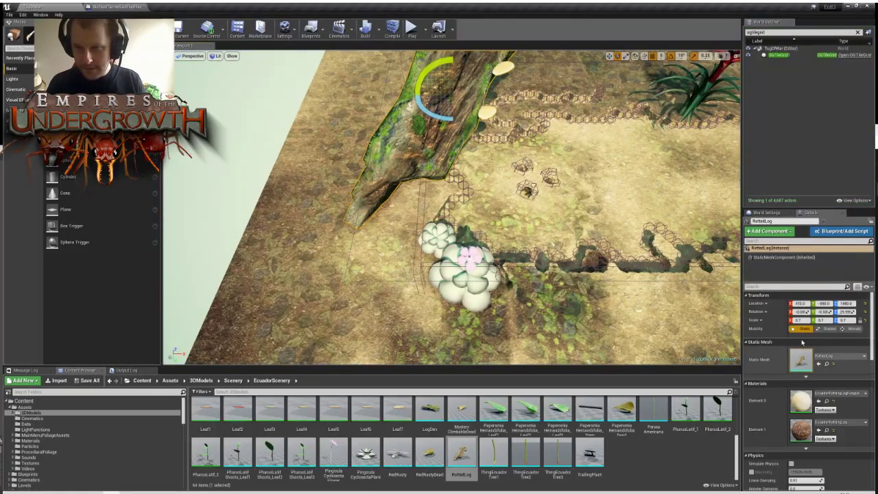
left_click(798, 320)
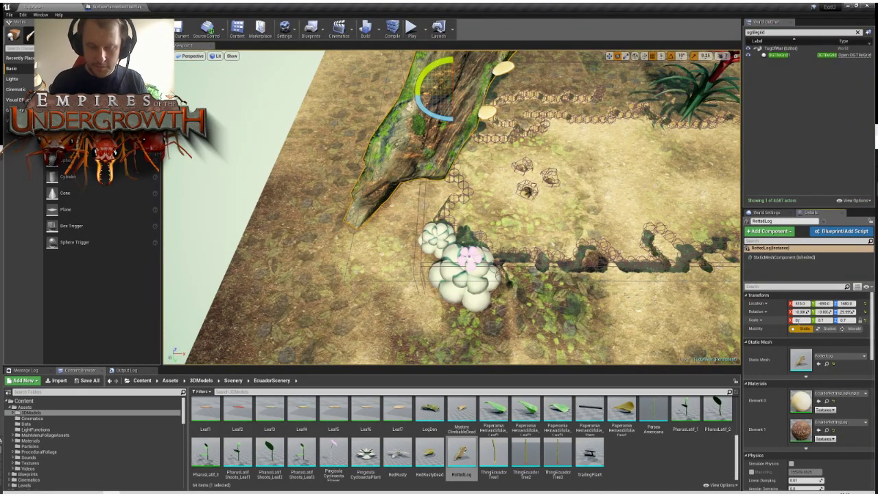
right_click_drag(583, 226, 576, 309)
right_click_drag(229, 289, 548, 217)
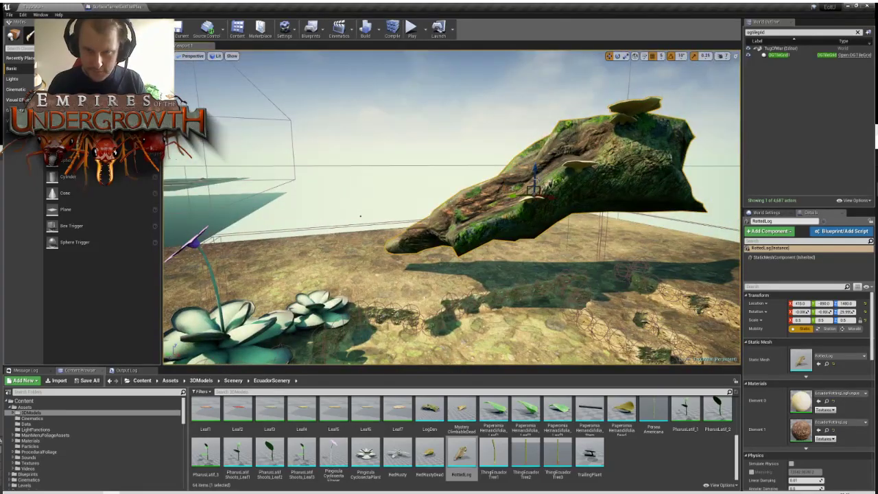
Lower the RottedLog onto the ground beside the trenches and adjust its rotation
left_click_drag(542, 192, 552, 200)
right_click_drag(551, 200, 617, 171)
left_click_drag(343, 175, 357, 160)
right_click_drag(439, 205, 452, 168)
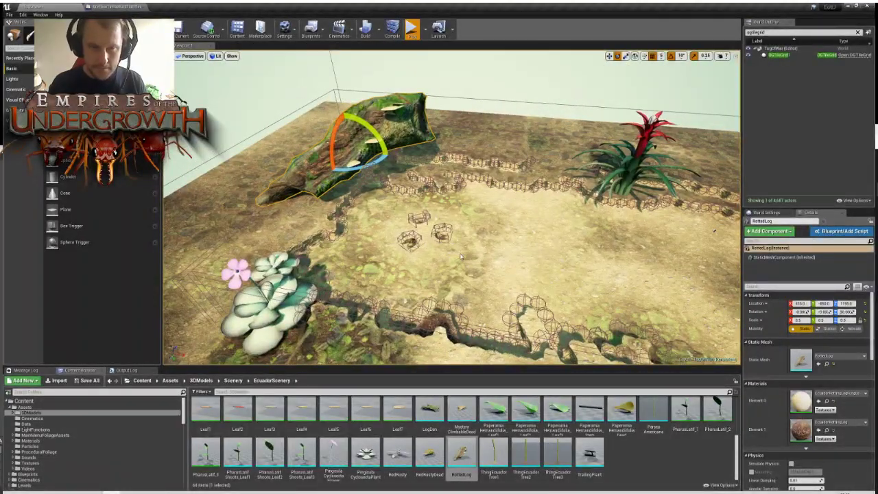
Play the level and examine the rescaled log's bark and shelf fungi from close up and farther out
key("alt+p")
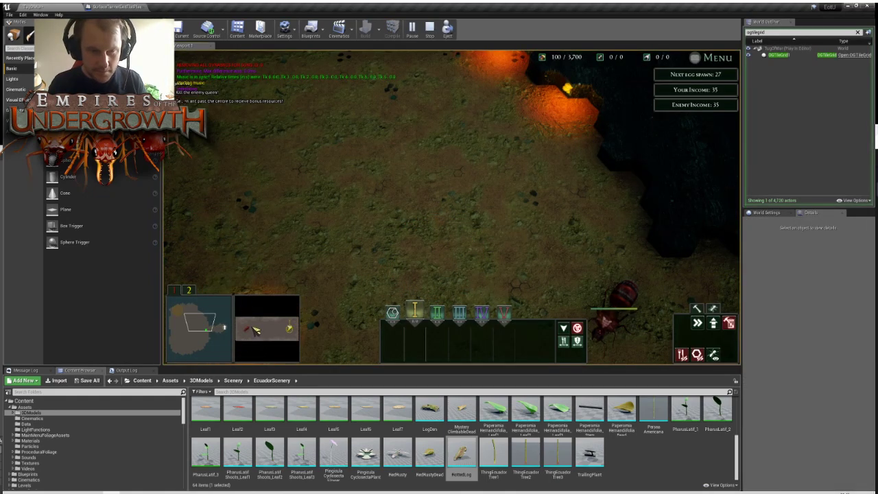
scroll(484, 289, "up", 5)
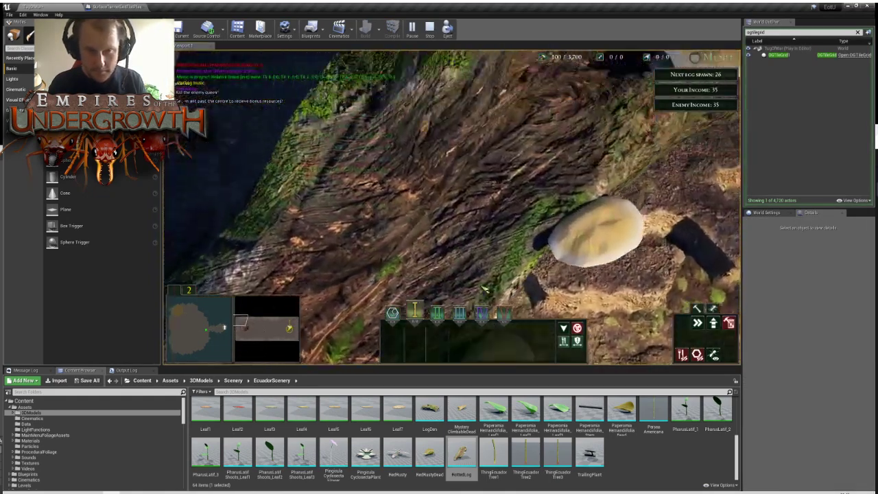
scroll(535, 254, "up", 5)
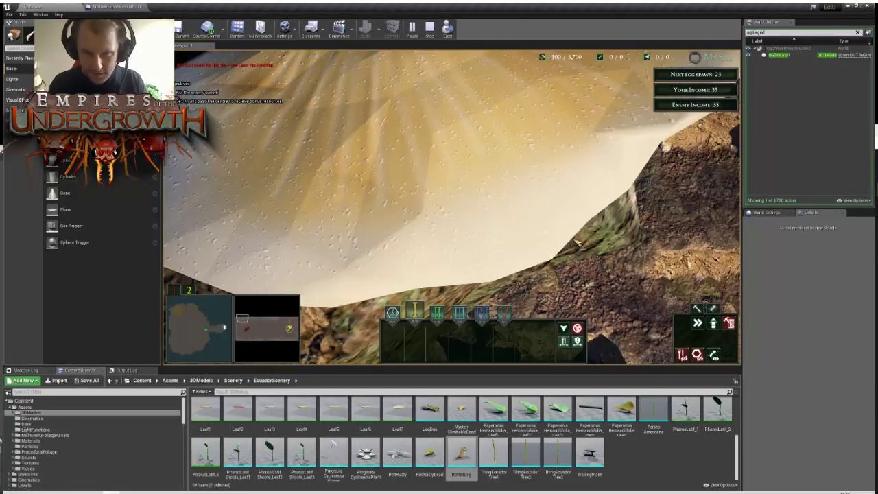
scroll(566, 213, "down", 5)
scroll(578, 191, "down", 5)
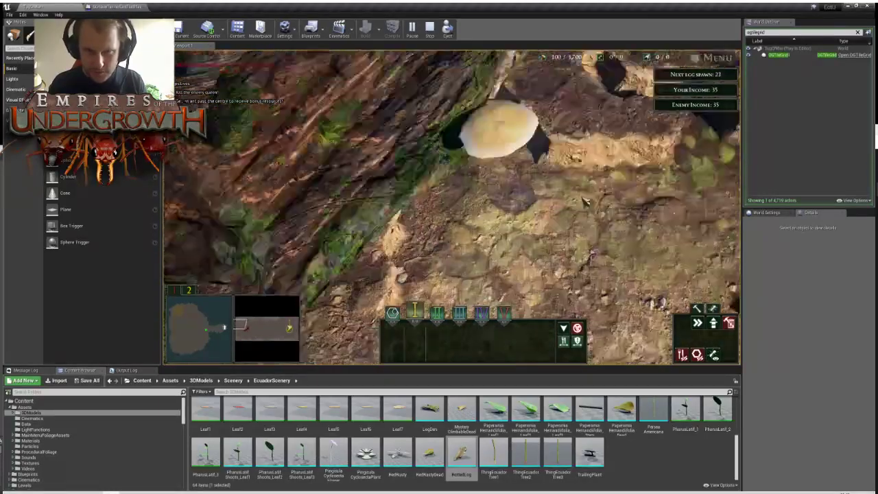
Survey the trenches beside the log, its lower end and the rest of the arena floor in the running game
key("d")
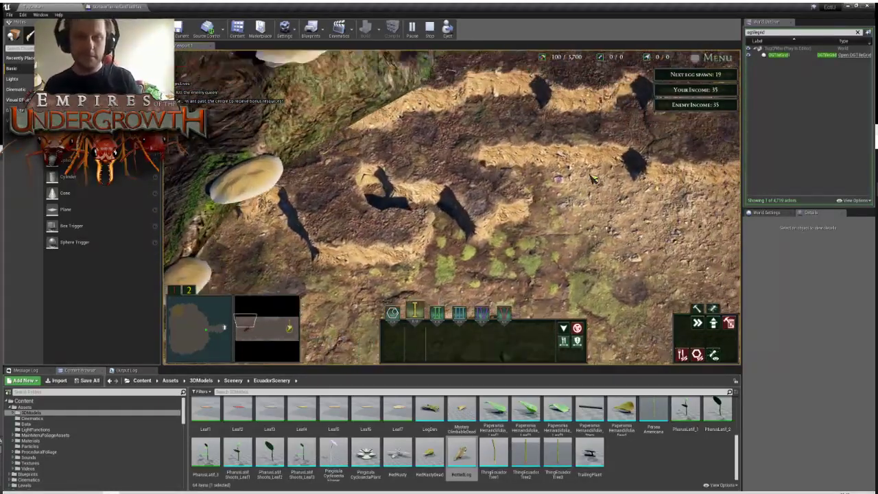
key("s")
key("a")
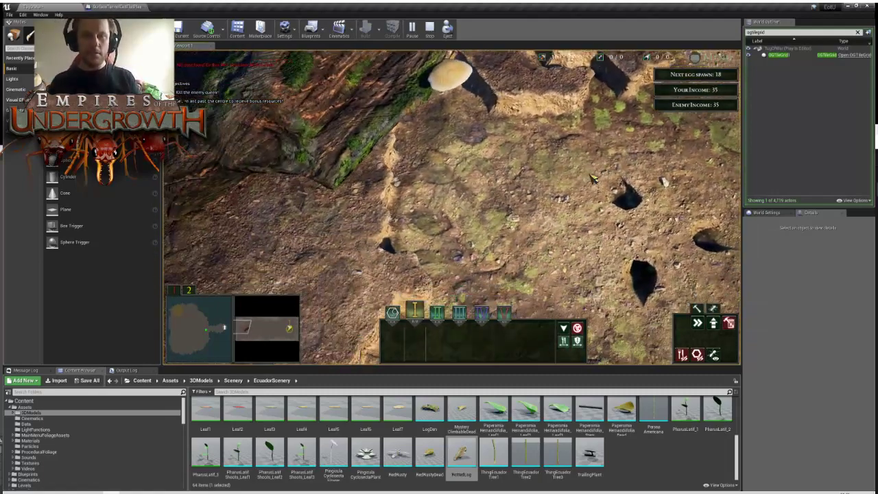
key("d")
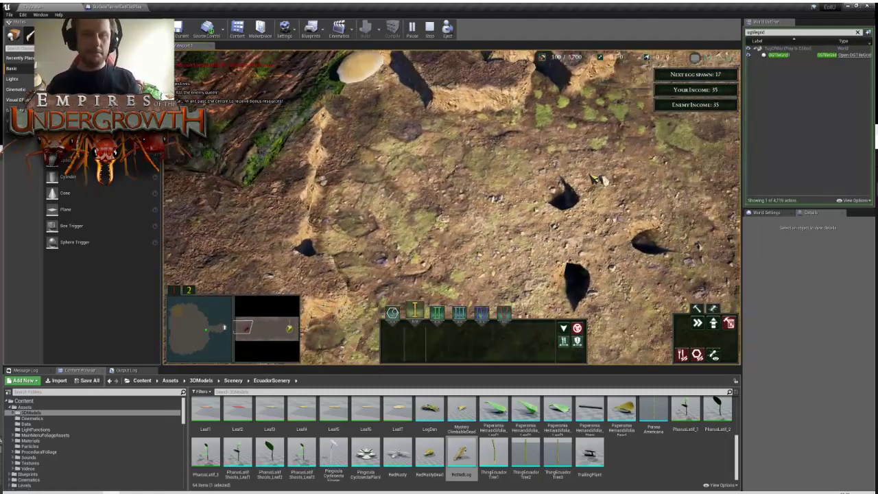
key("s")
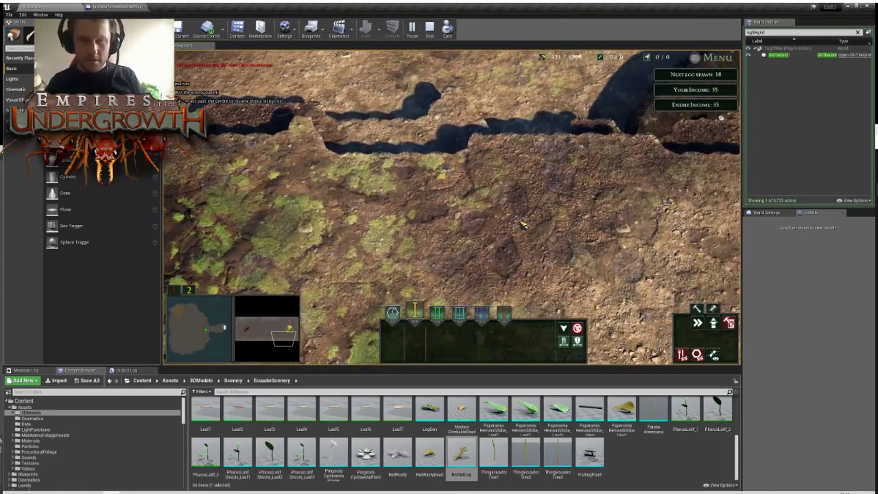
Examine the RottedLog's shadowed underside and the ground around the small holes beside it in the running game
key("d")
key("w")
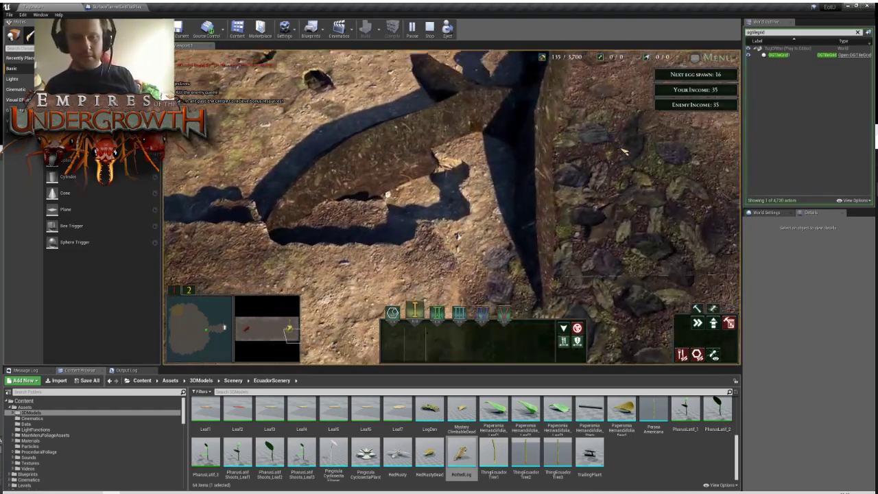
key("w")
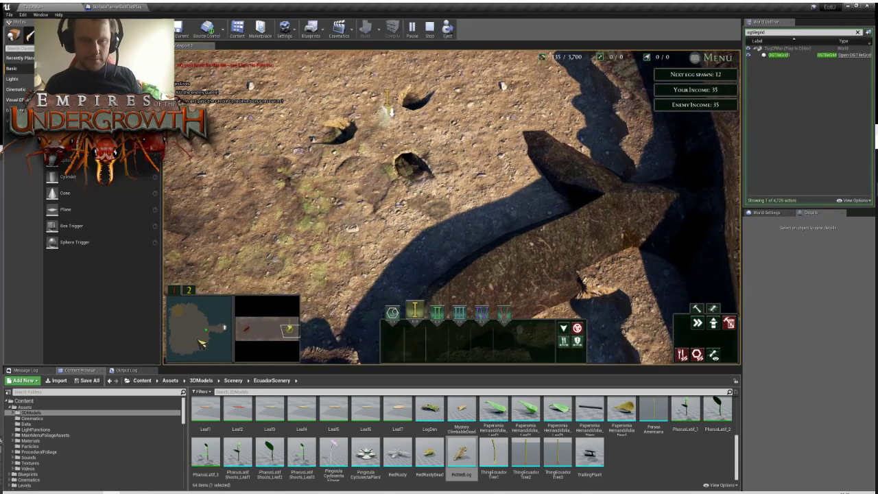
Go to the underground nest and place a first nursery tile beside the queen
left_click(206, 336)
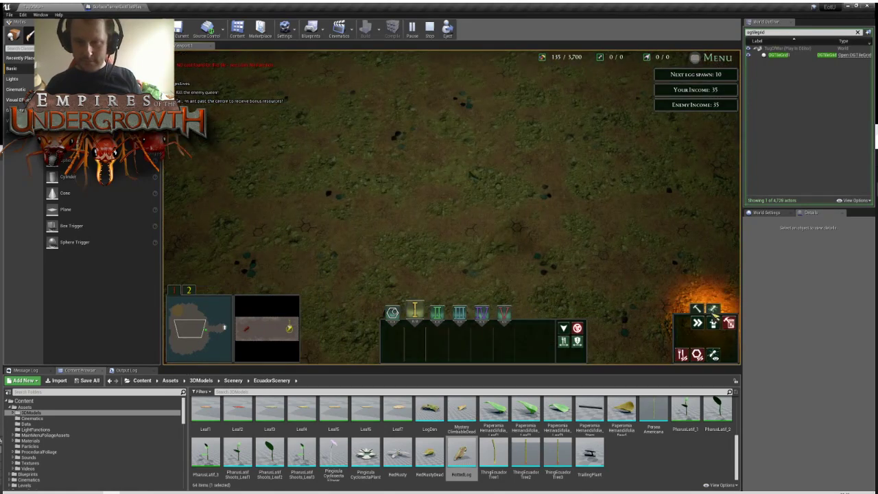
left_click(681, 338)
key("d")
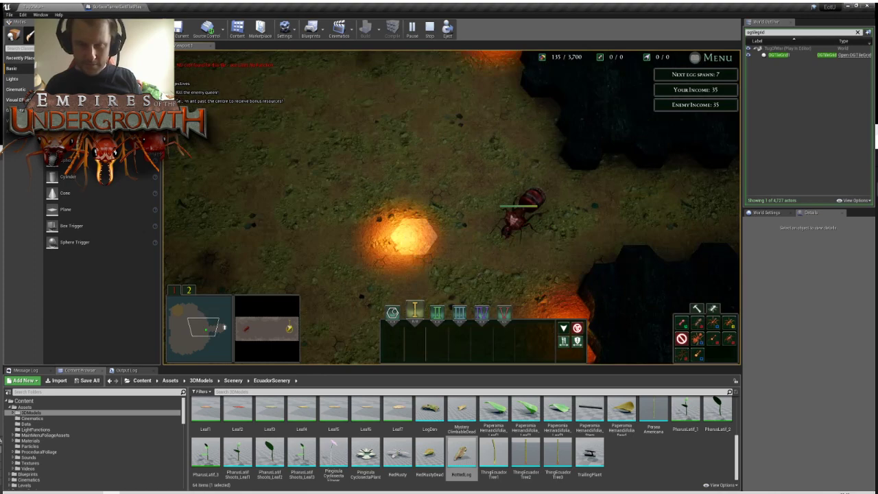
left_click(414, 235)
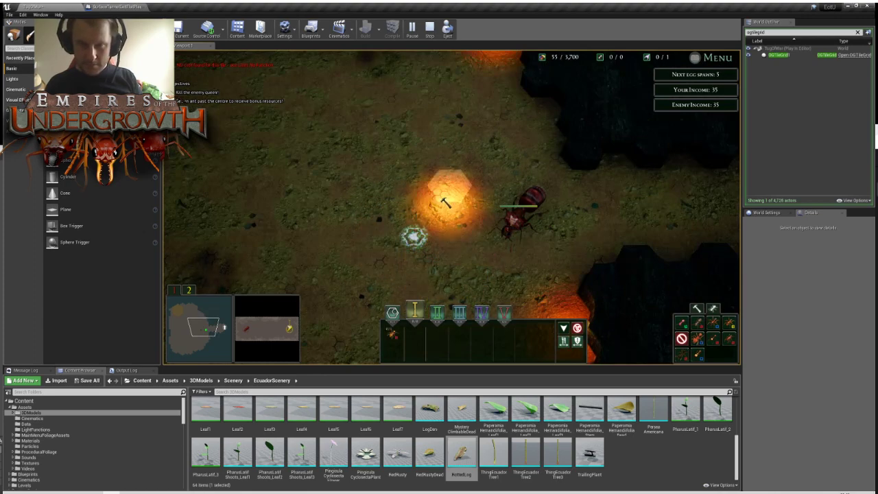
mouse_move(678, 362)
mouse_move(740, 314)
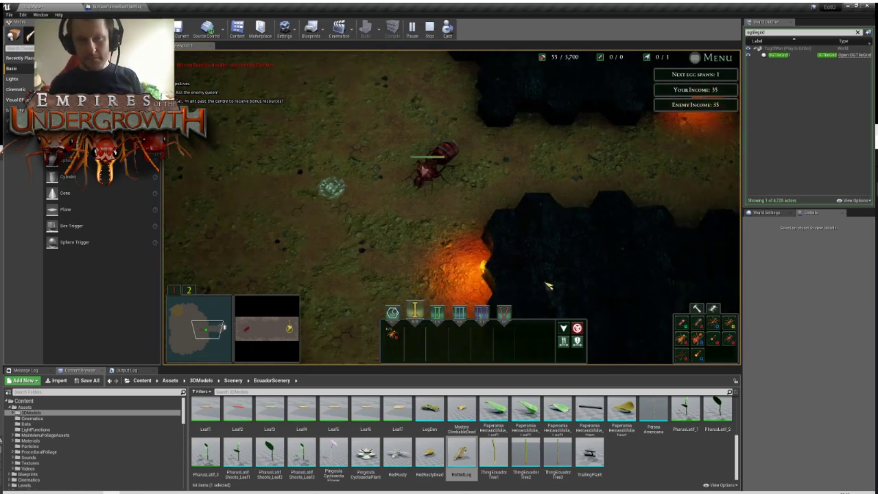
Inspect the bare arena floor from its middle towards the enemy side and the nest tunnel up to its exit
left_click(277, 332)
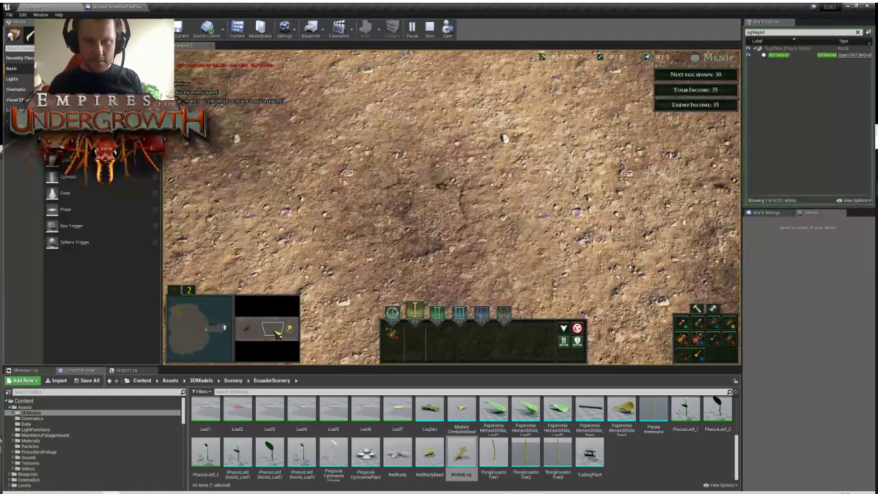
left_click_drag(277, 333, 253, 334)
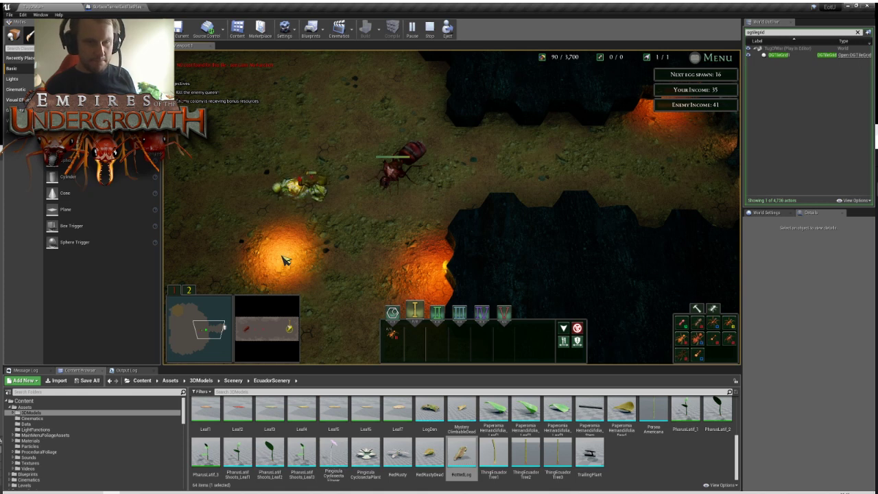
key("d")
key("w")
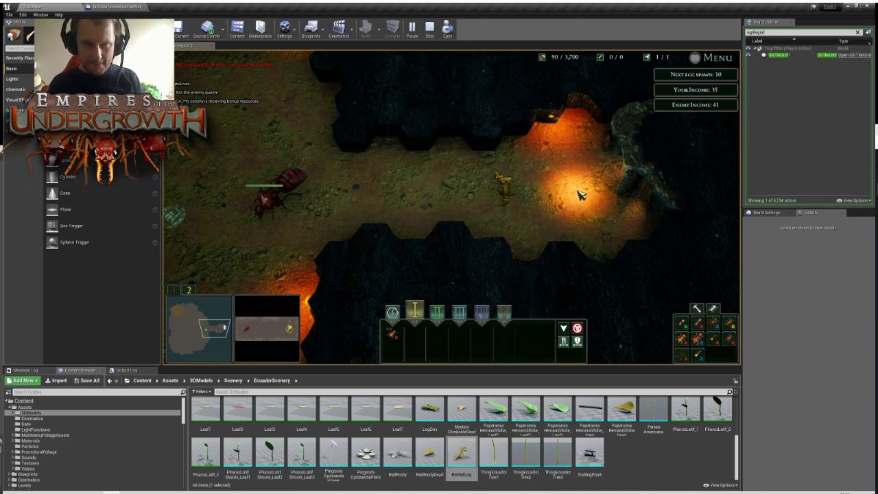
scroll(580, 196, "up", 3)
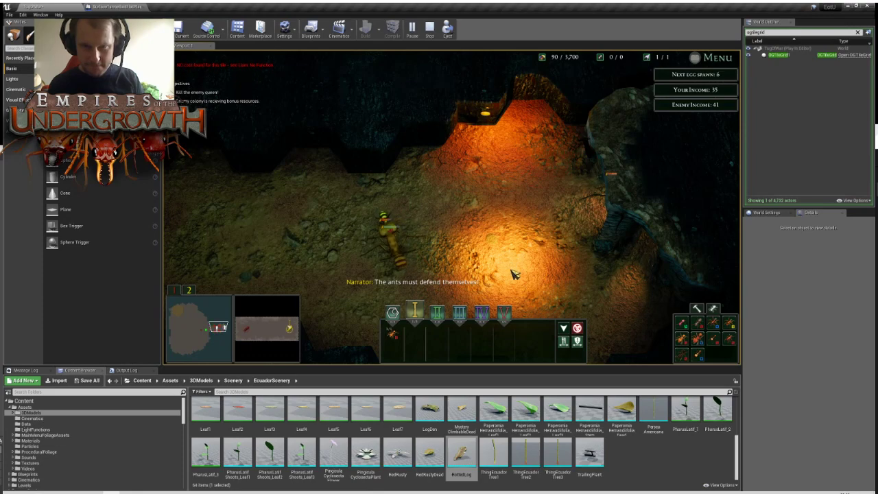
key("s")
key("a")
key("w")
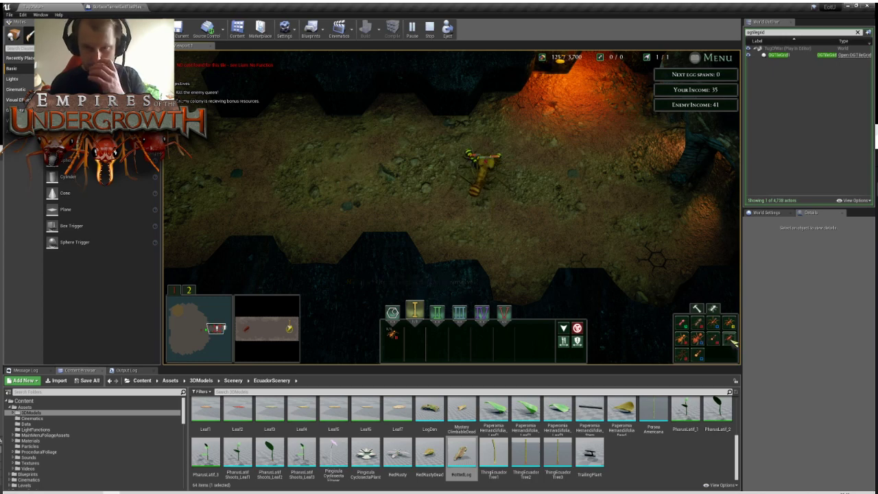
Place an Army Ant Media nursery tile right behind the queen and look over the surrounding nest floor
left_click(714, 338)
key("a")
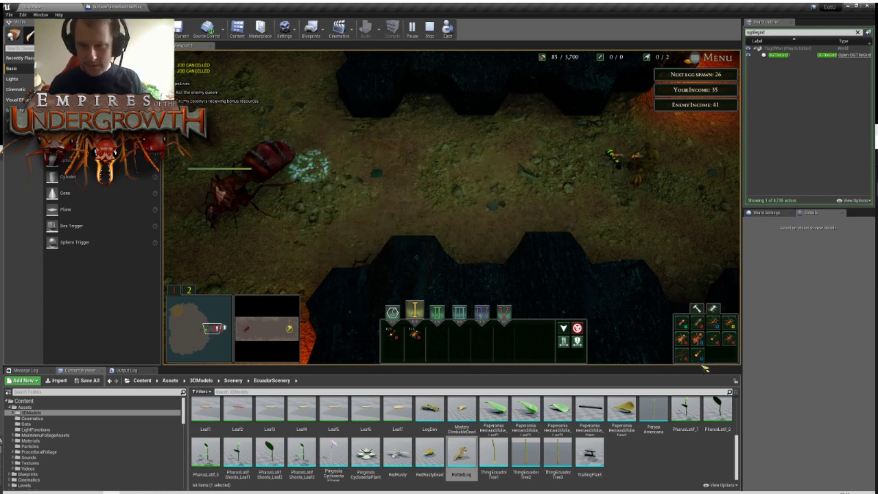
key("a")
key("a")
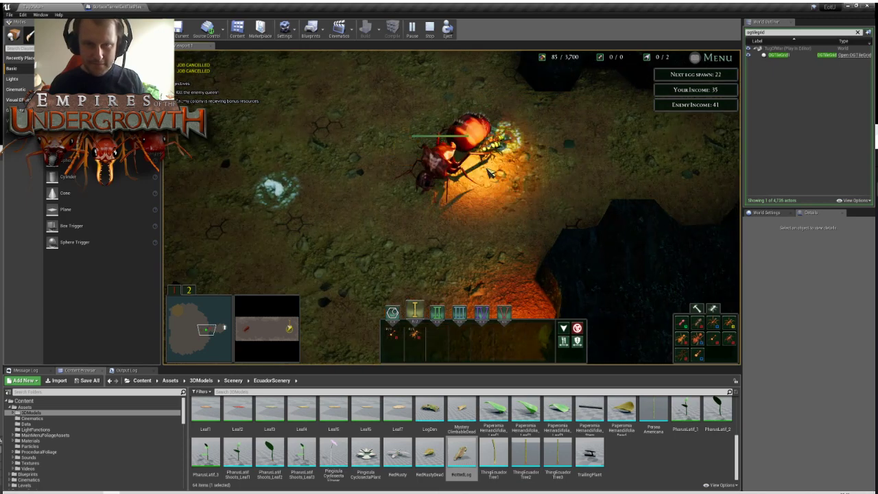
key("s")
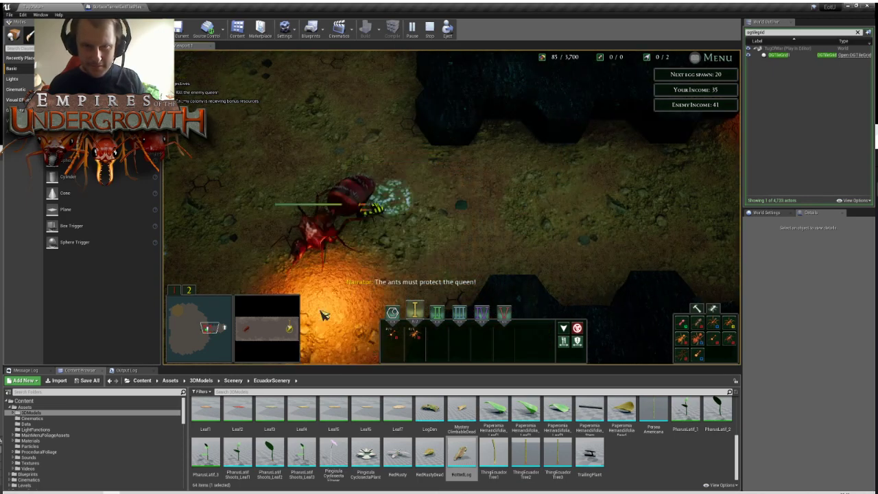
key("a")
key("s")
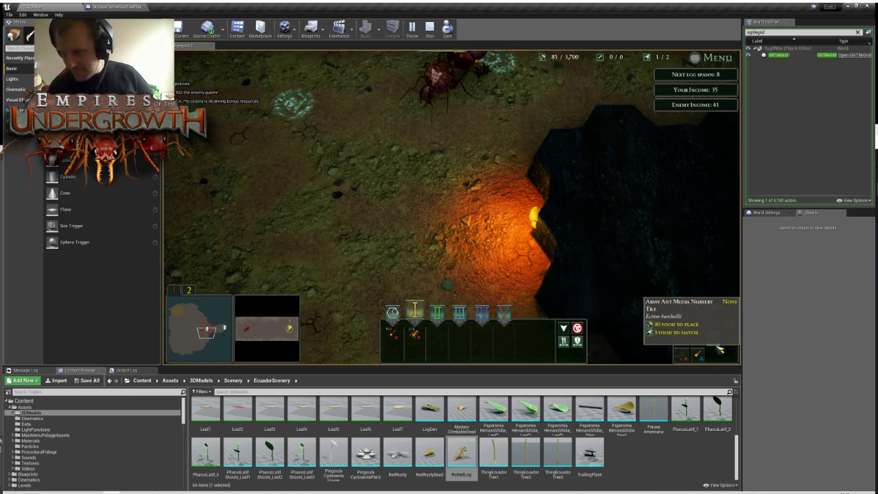
Place three more Army Ant Media nursery tiles next to the one behind the queen to enlarge the brood chamber
left_click(216, 329)
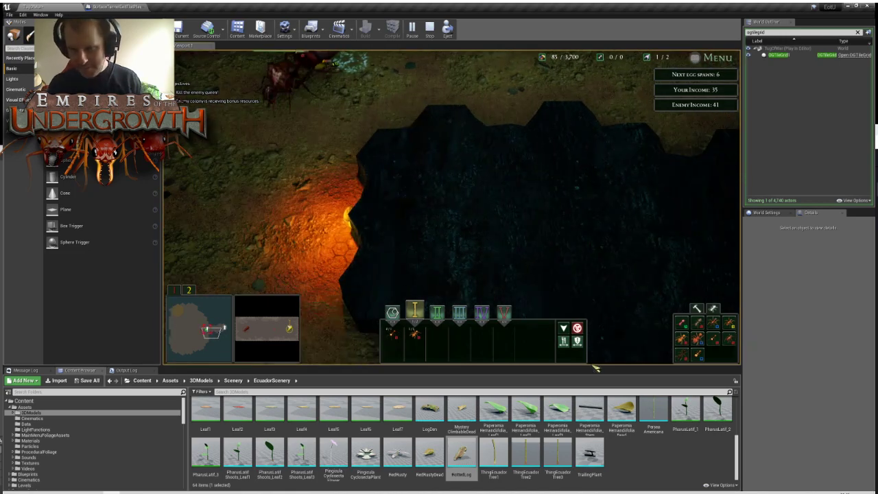
key("w")
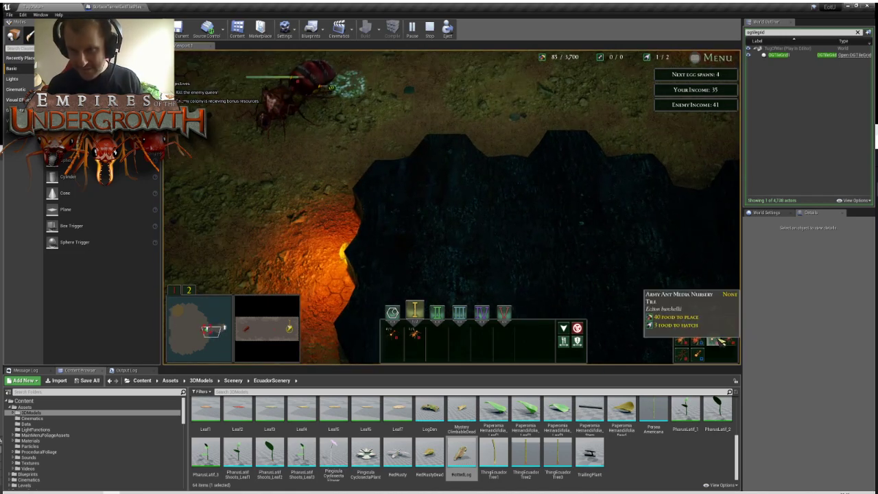
left_click(720, 340)
key("w")
key("a")
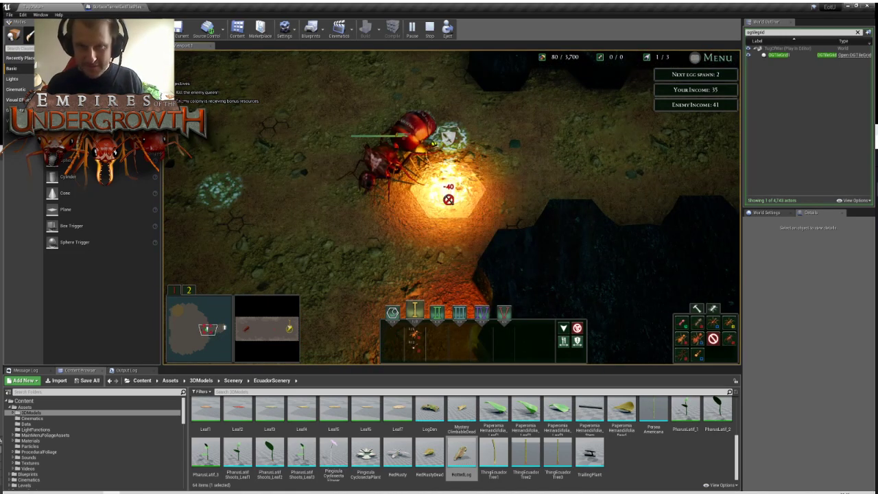
left_click(513, 155)
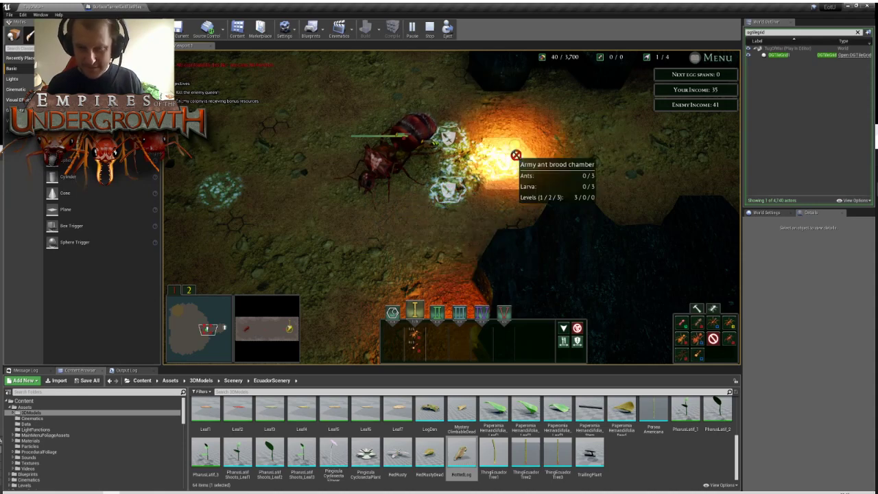
left_click(499, 122)
key("d")
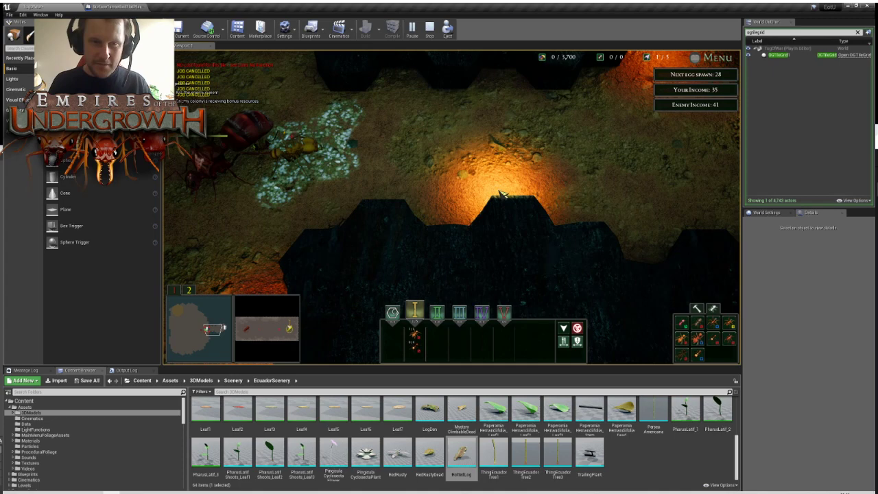
Watch the ant moving through the nest tunnel between the brood chamber and the exit
key("d")
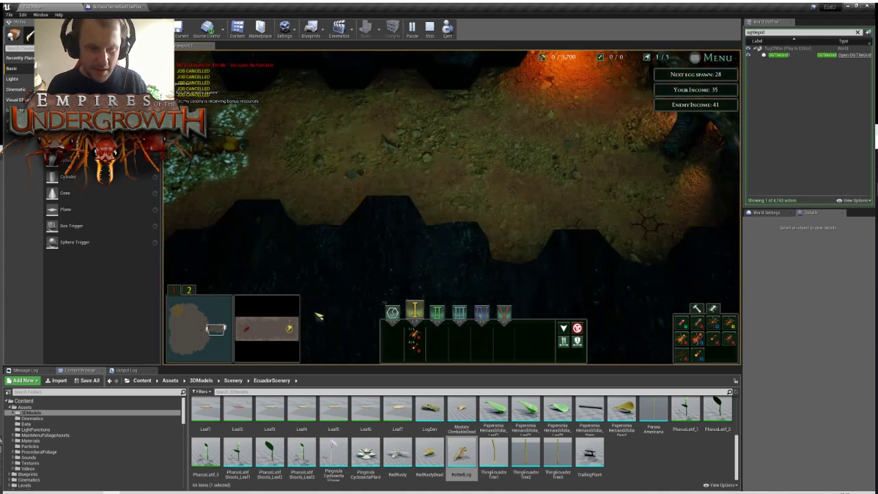
key("w")
key("d")
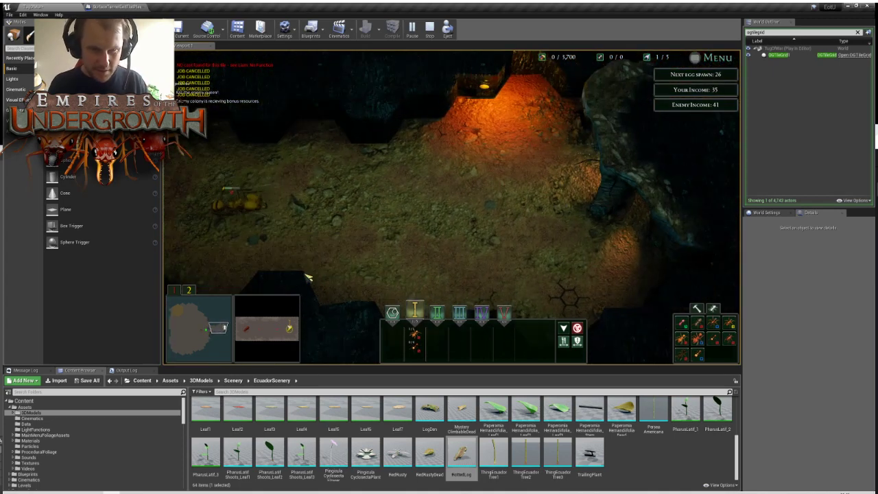
key("a")
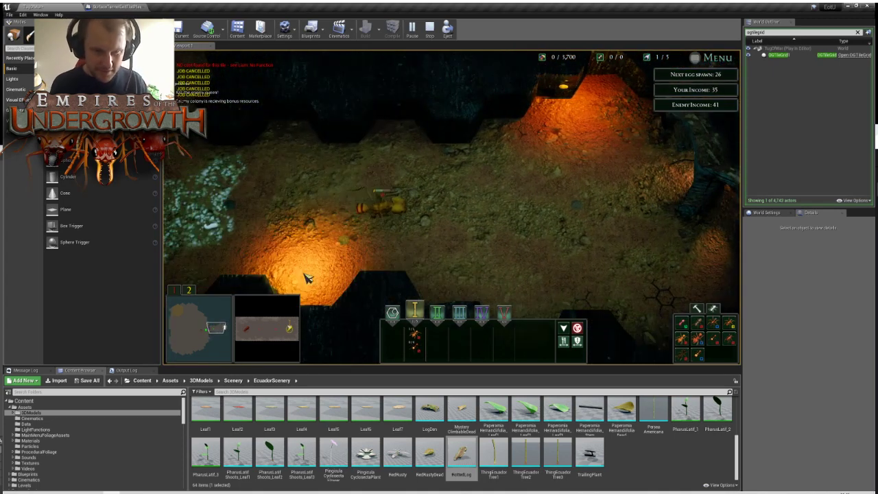
key("s")
key("a")
key("d")
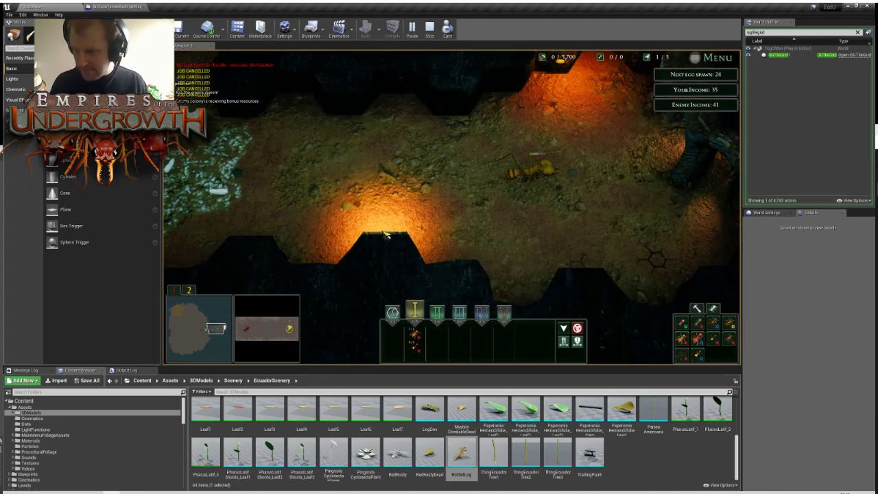
key("a")
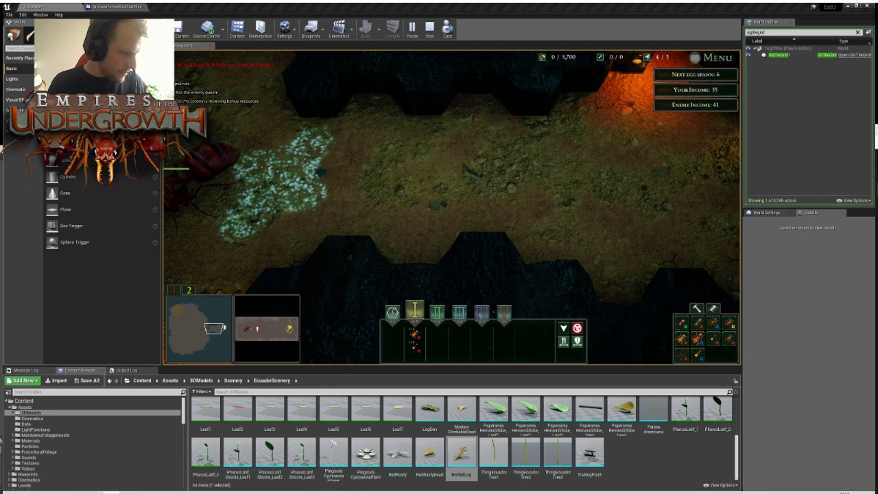
Check the tunnel exit once more and the ants around the queen's brood chamber
left_click(472, 207)
key("d")
key("w")
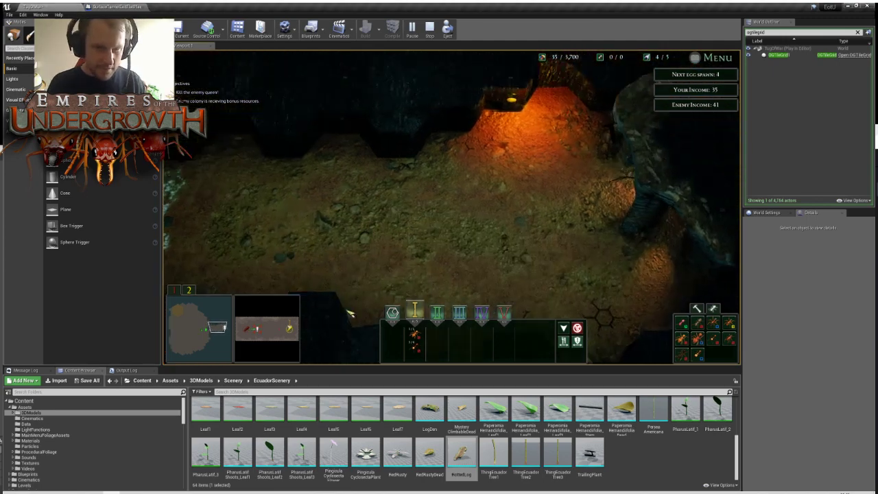
key("a")
key("s")
key("d")
key("s")
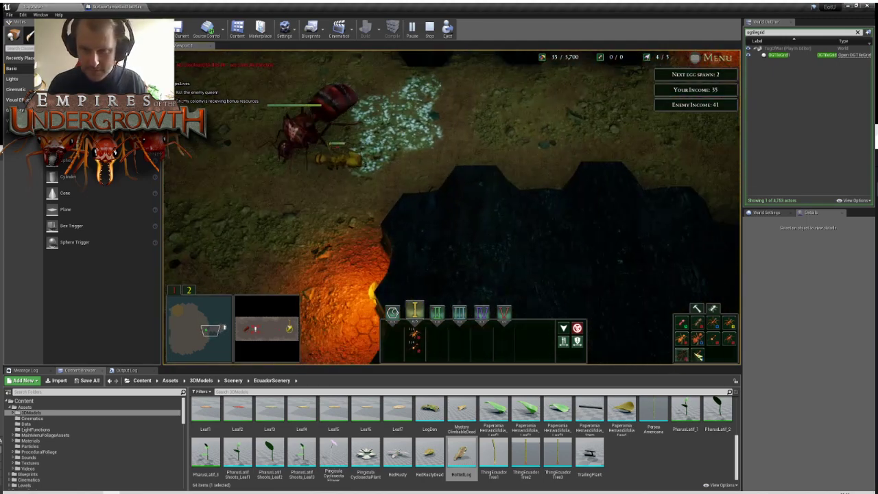
key("w")
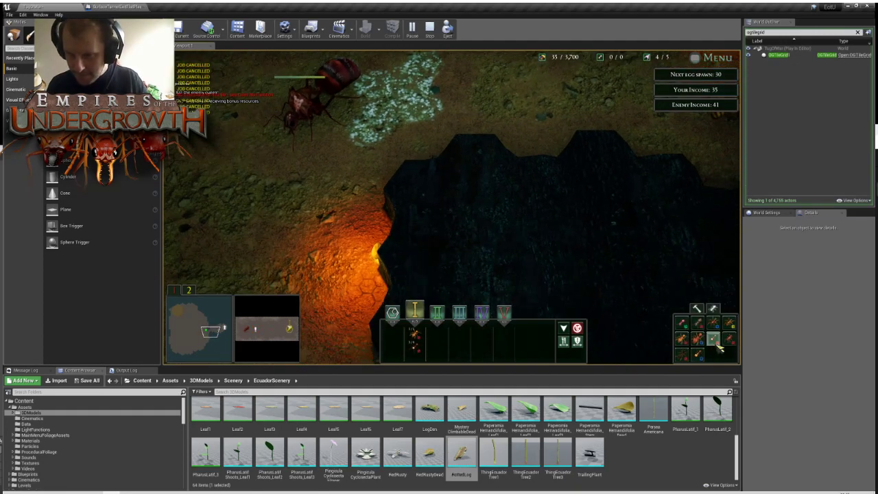
key("w")
left_click(714, 341)
key("w")
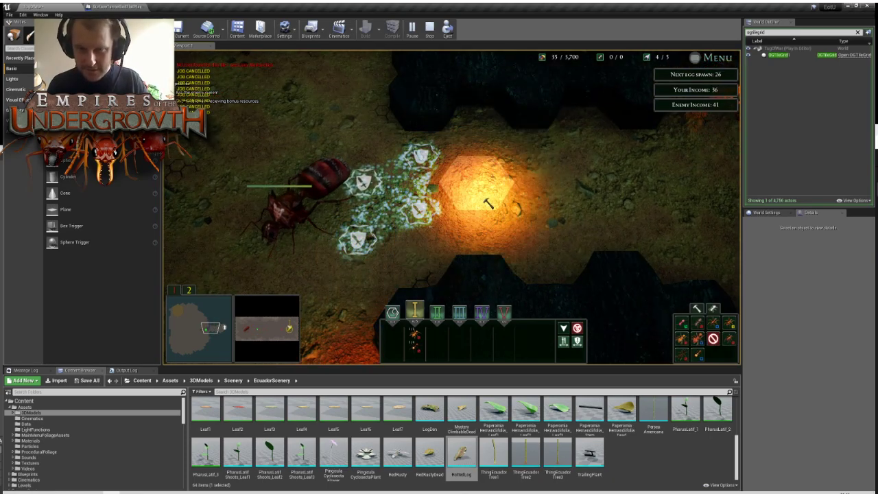
Watch the ants fighting on the surface arena from close up and return to the nest
left_click(261, 331)
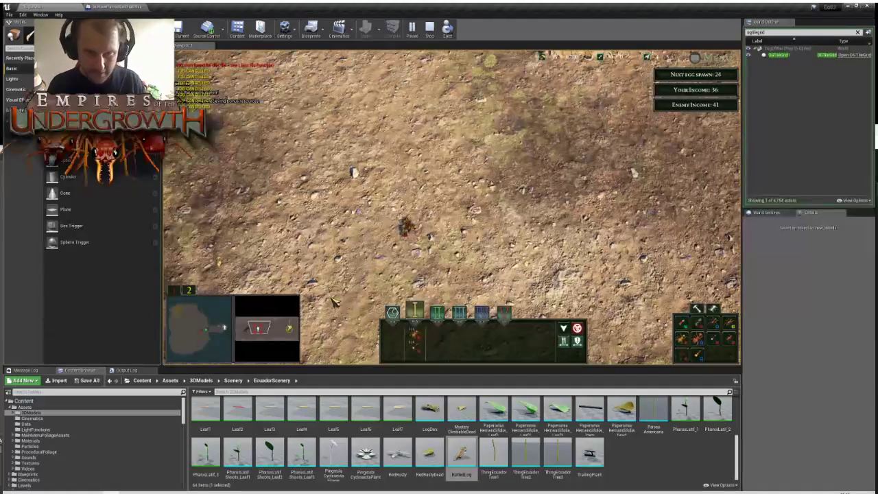
scroll(422, 220, "up", 3)
key("1")
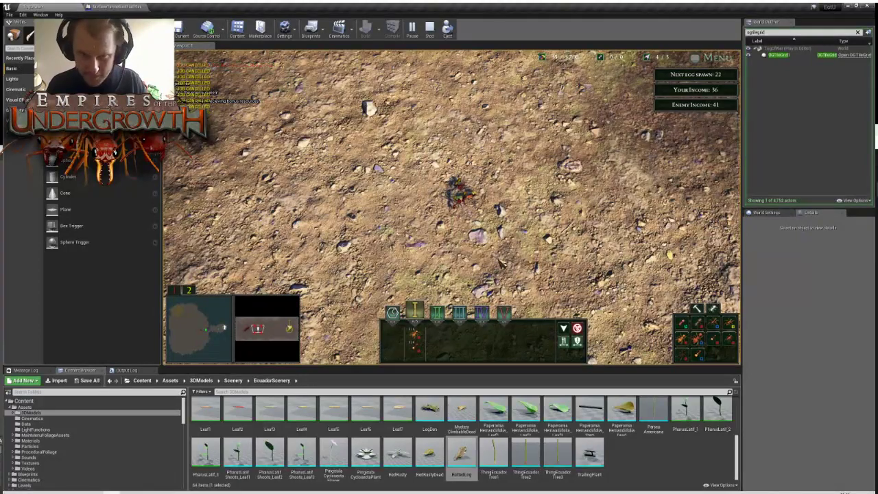
key("d")
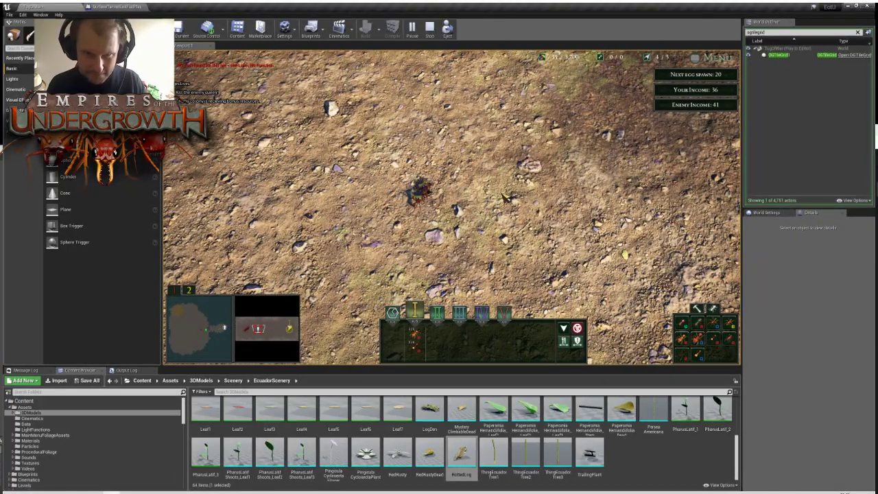
key("d")
key("space")
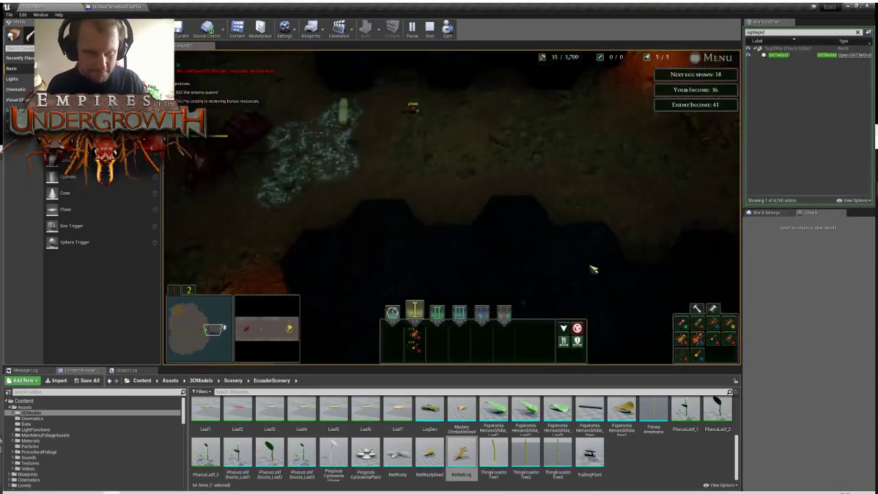
Add another Army Ant Media nursery tile at the edge of the brood chamber beside the queen
left_click(715, 340)
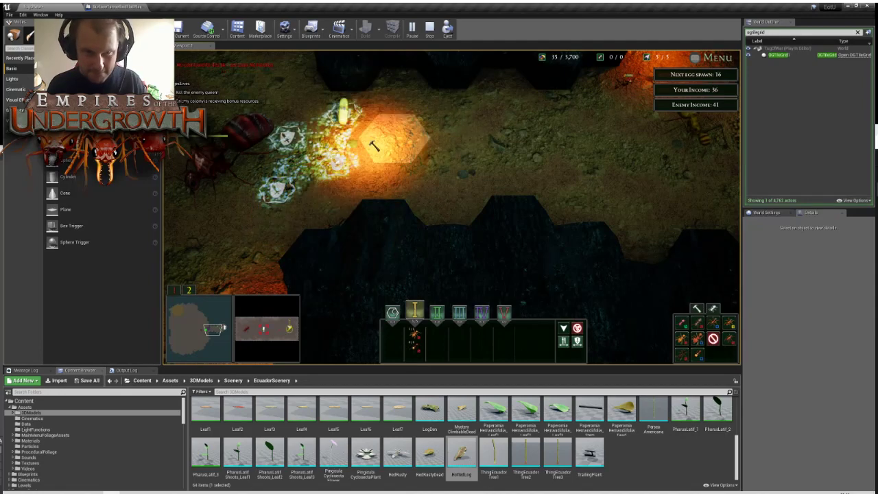
key("d")
key("a")
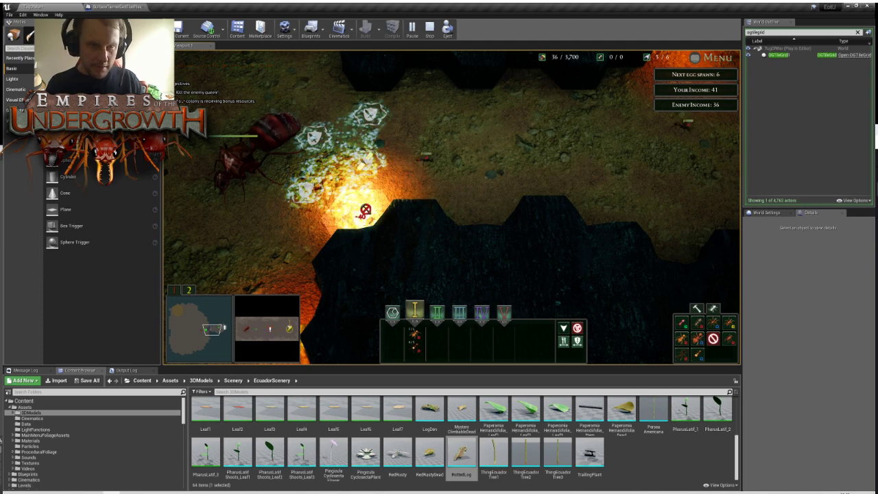
End the nursery tile placement and check the ants meeting in the middle of the surface arena
left_click_drag(365, 210, 402, 137)
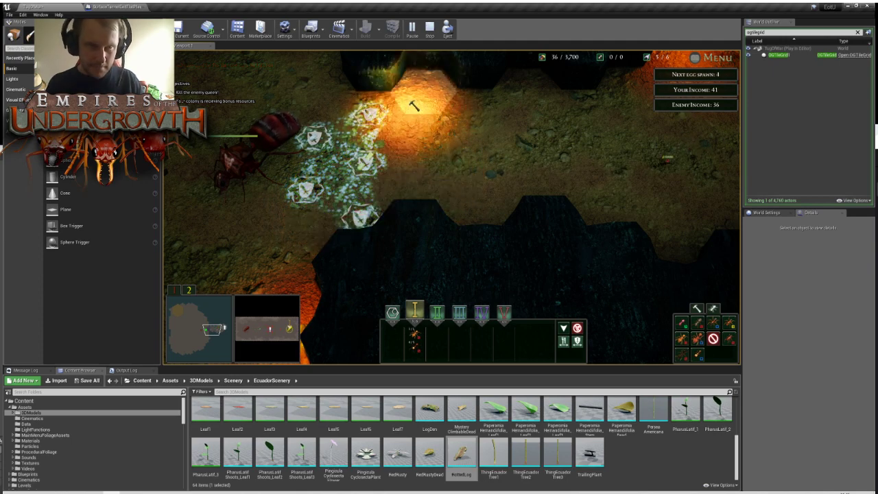
middle_click_drag(422, 179, 669, 186)
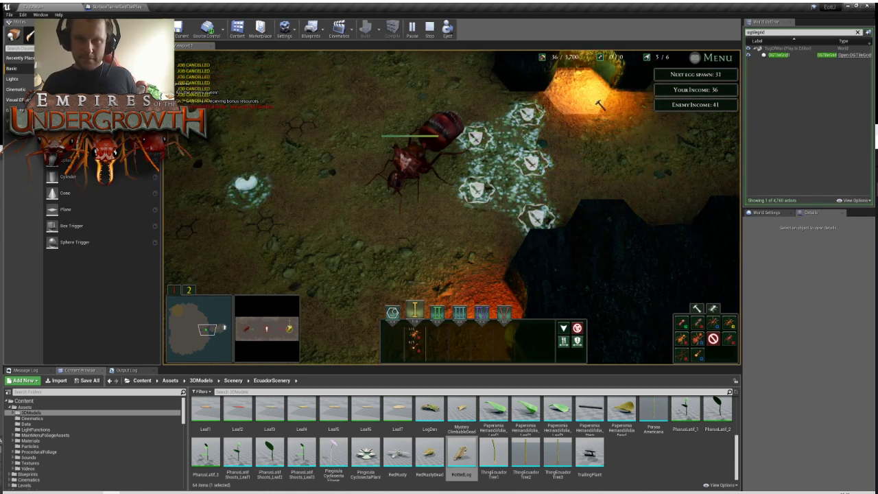
right_click(618, 177)
key("d")
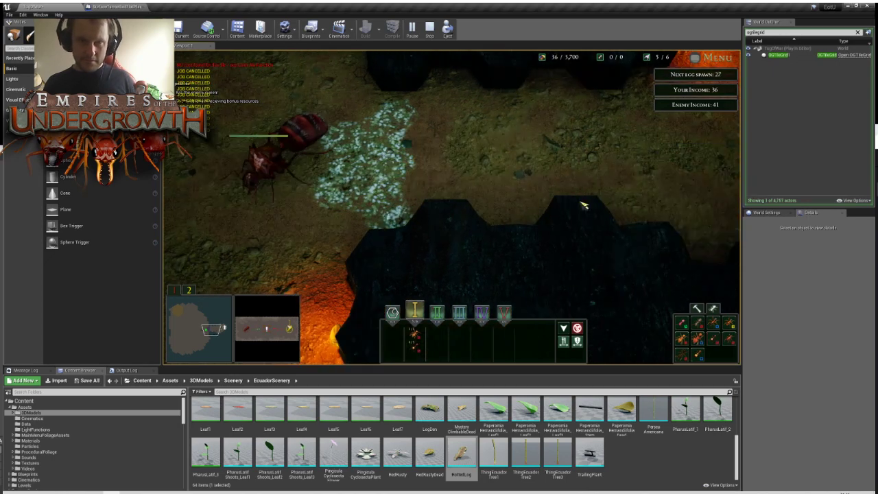
left_click(266, 330)
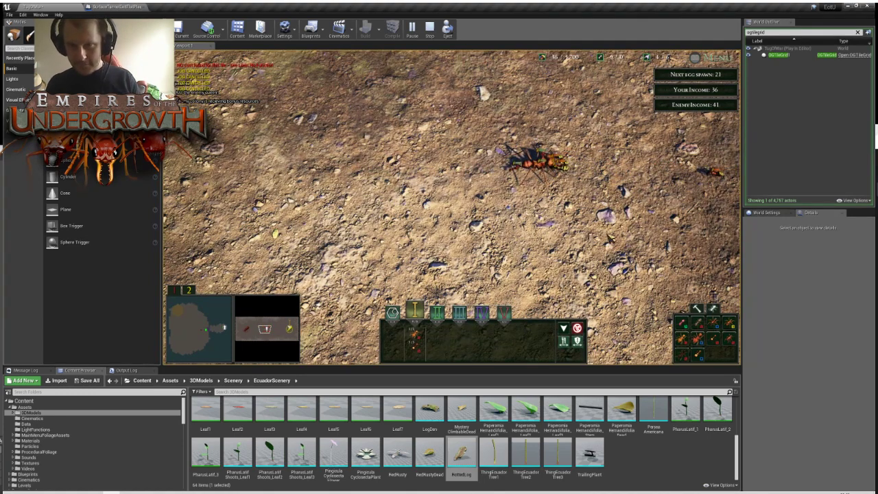
key("d")
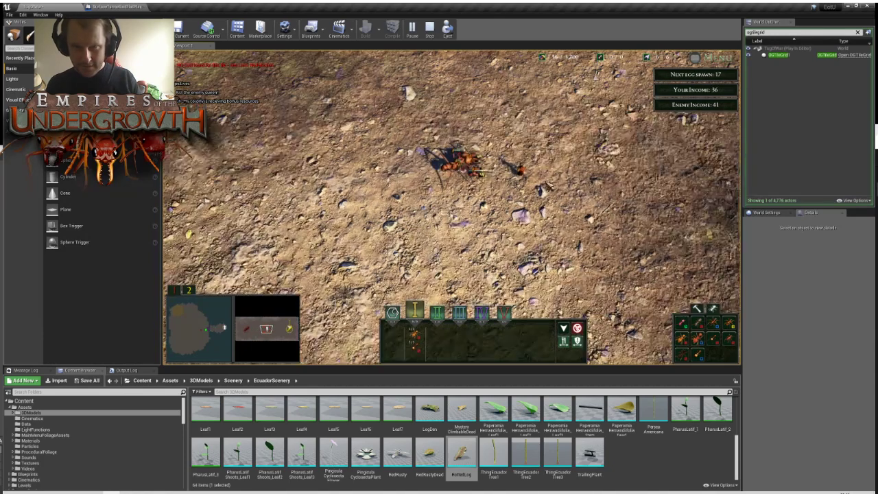
Add an Army Ant Media nursery tile on the tunnel side of the brood chamber beside the queen
key("space")
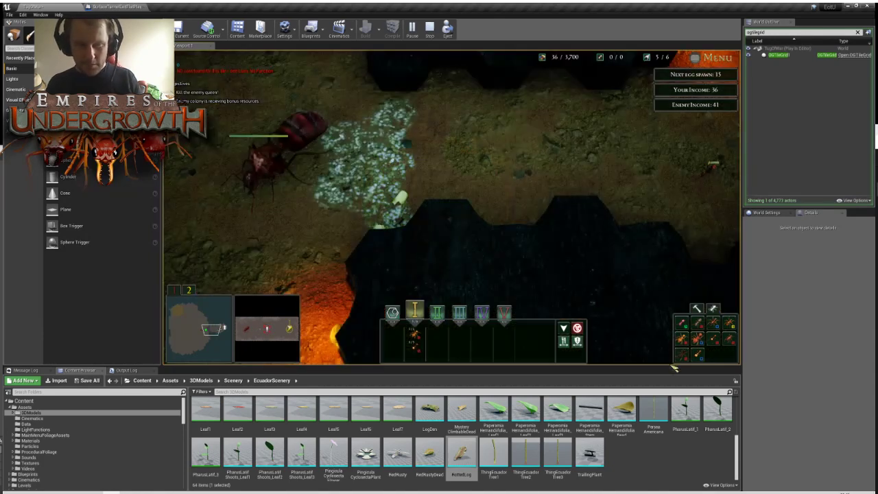
left_click(721, 347)
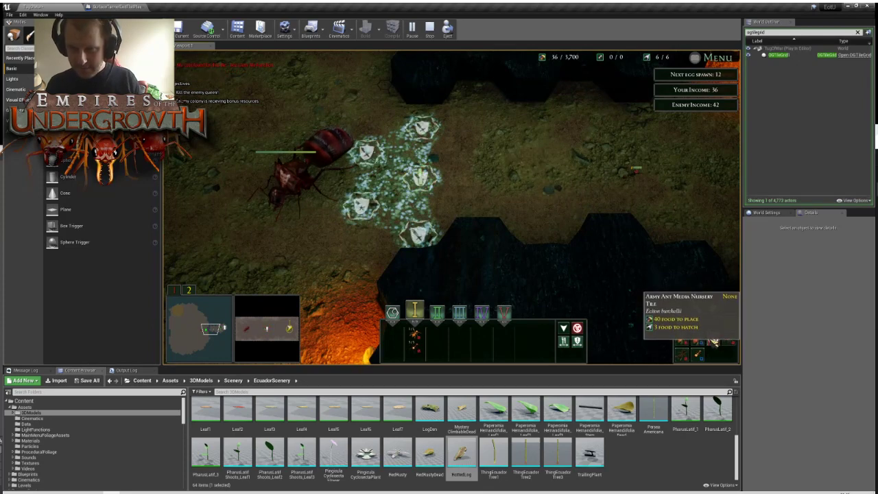
left_click(481, 157)
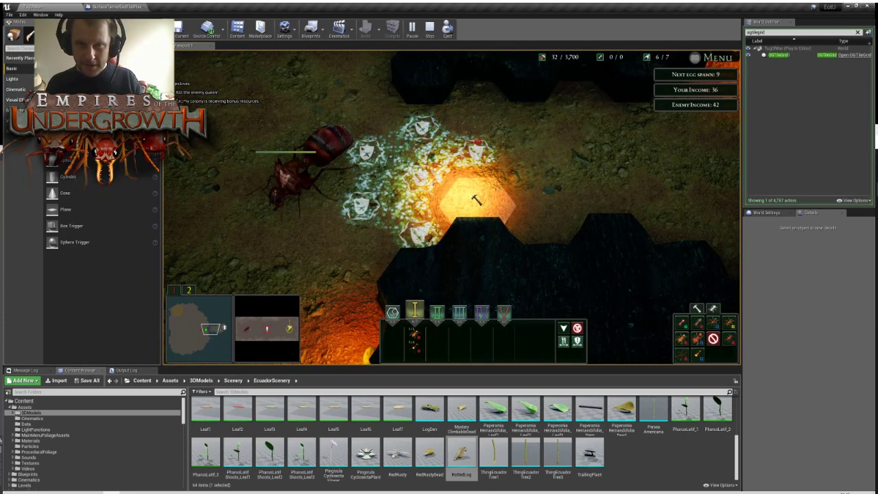
Follow the ant battle in the middle of the surface arena from both close up and farther away
key("Tab")
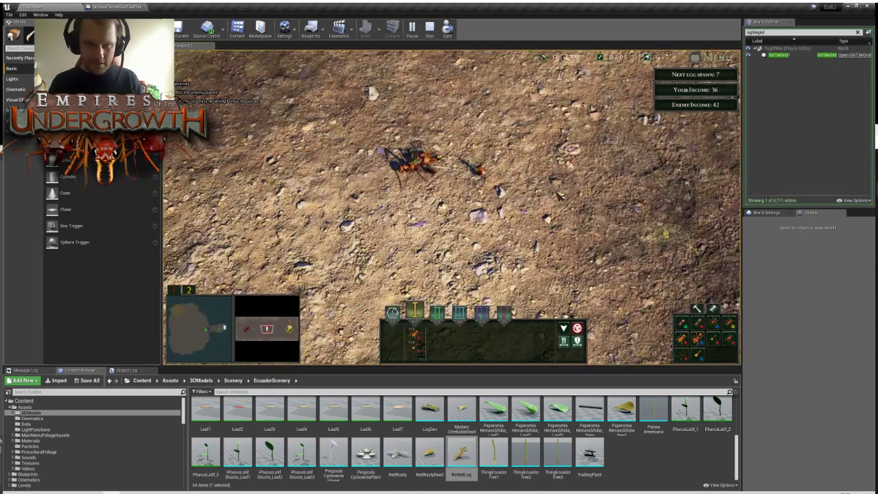
key("a")
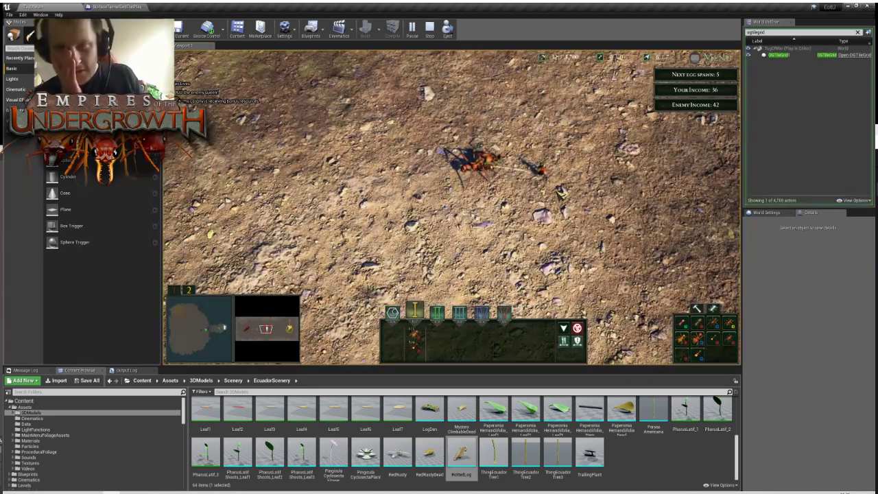
key("d")
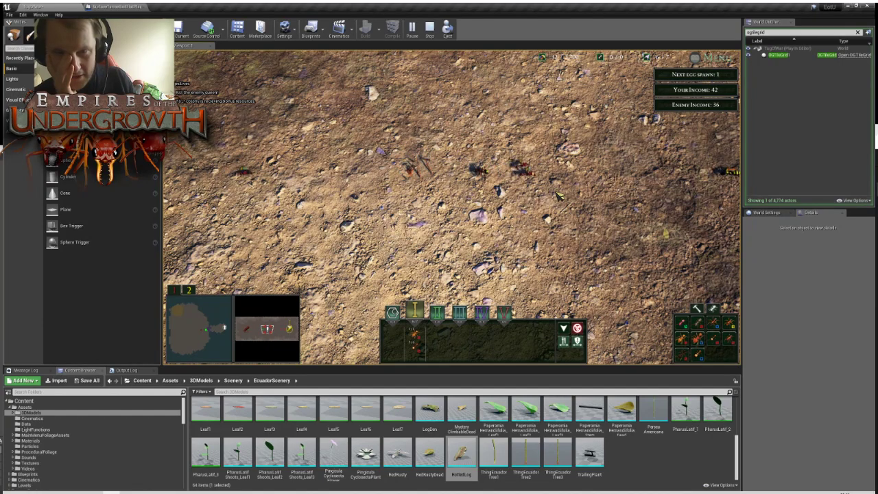
key("d")
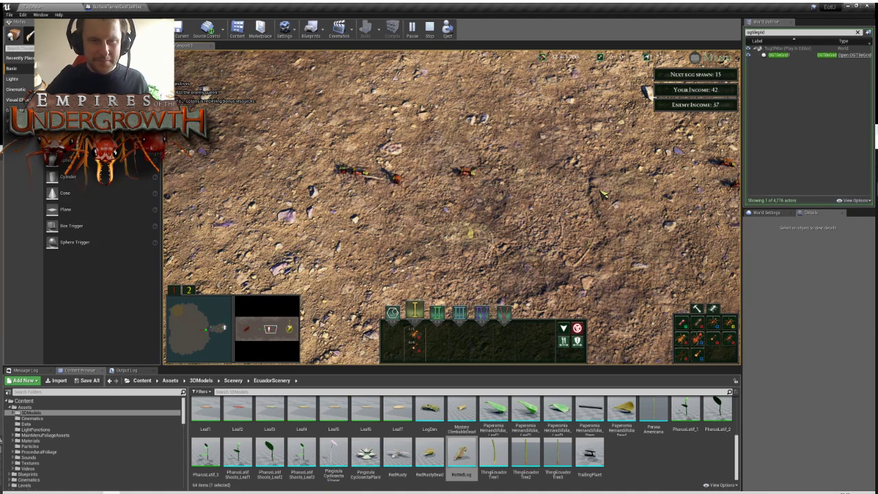
scroll(602, 194, "up", 3)
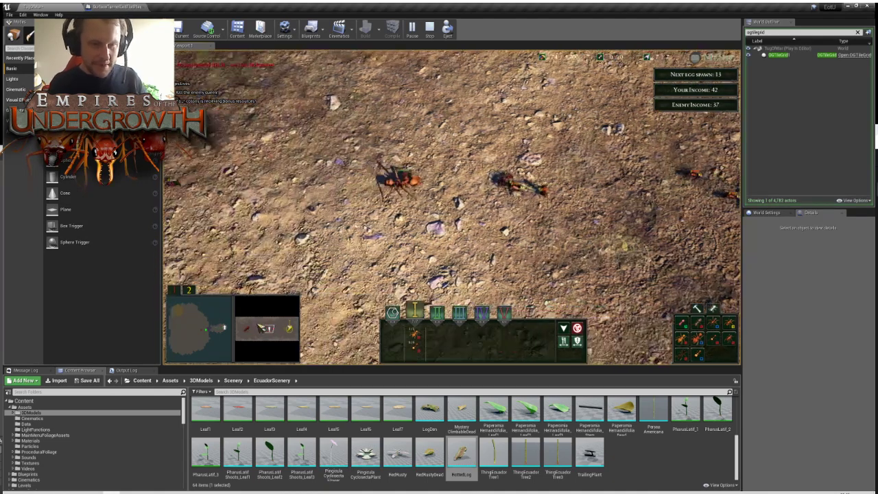
left_click(264, 328)
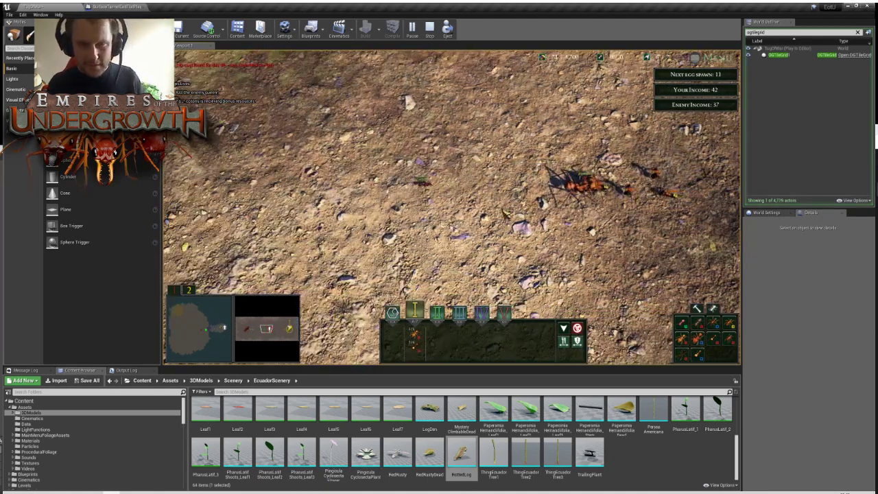
key("d")
key("s")
scroll(519, 245, "down", 3)
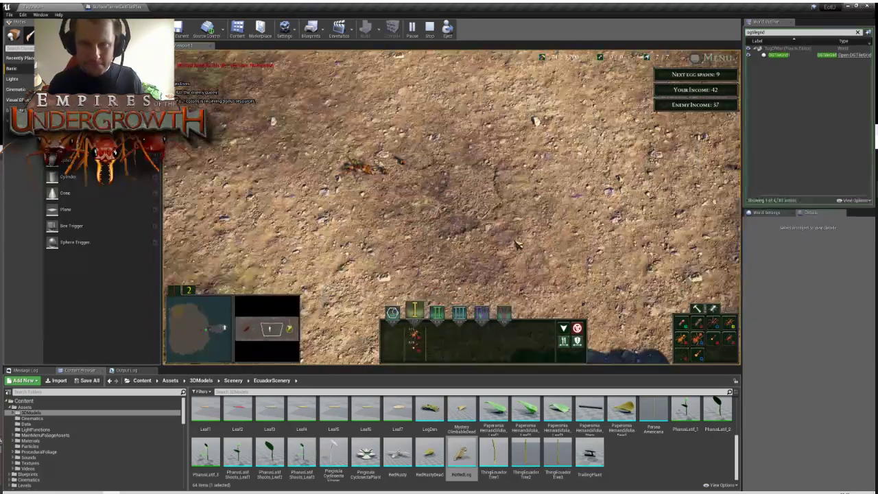
scroll(456, 145, "up", 3)
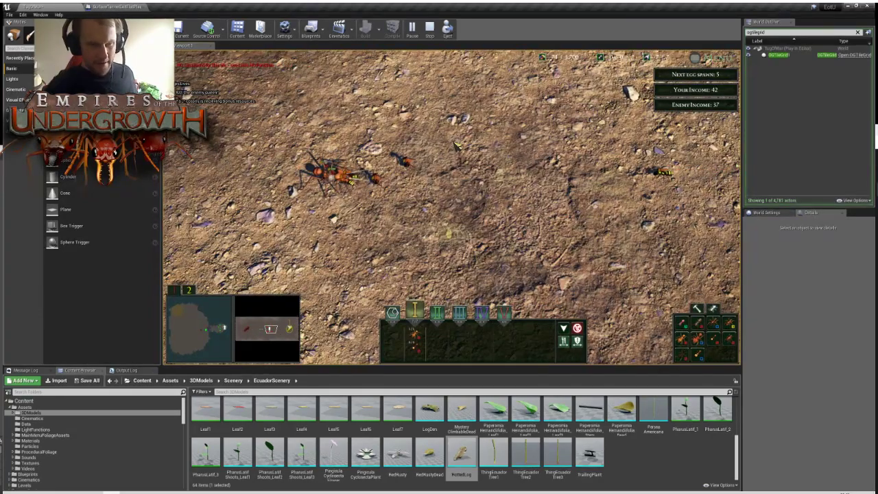
key("s")
Glance at the nest chamber, then examine the advancing enemy ants on the surface arena
left_click(210, 341)
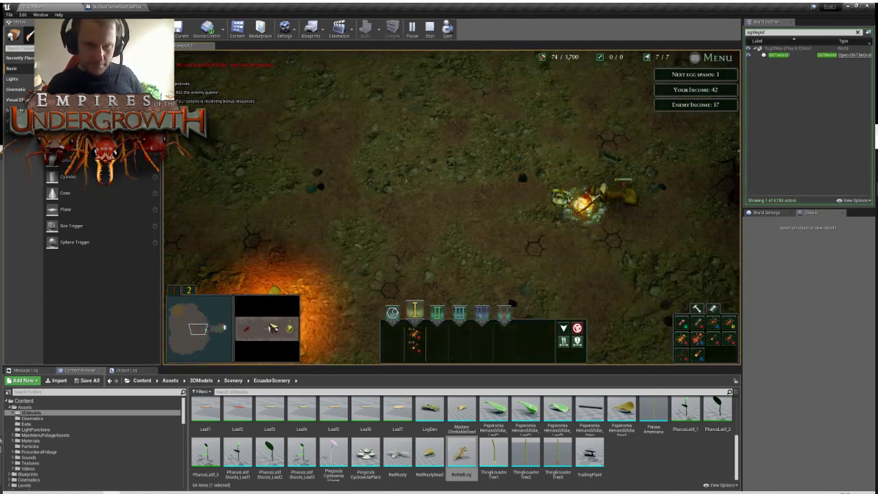
left_click(267, 331)
left_click_drag(267, 331, 173, 338)
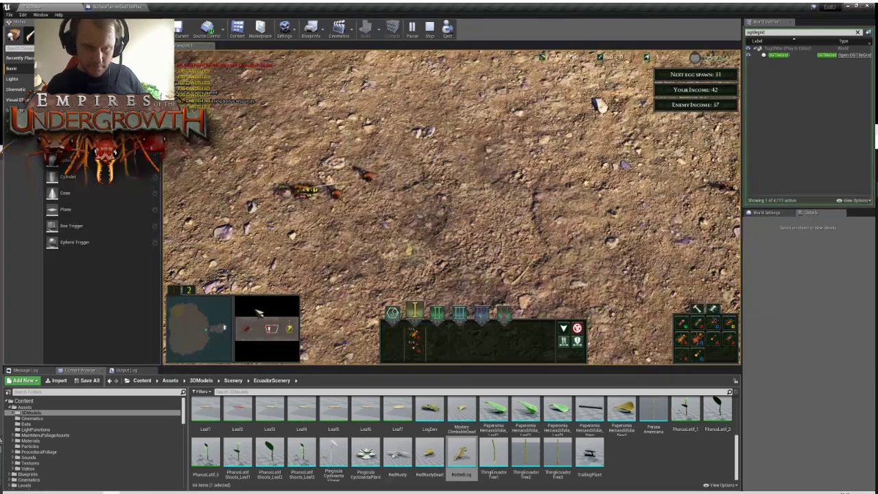
key("a")
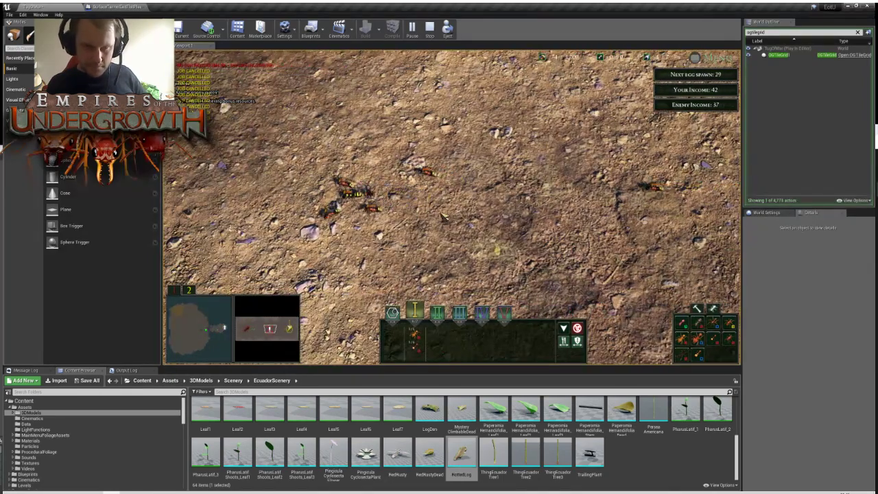
key("a")
key("s")
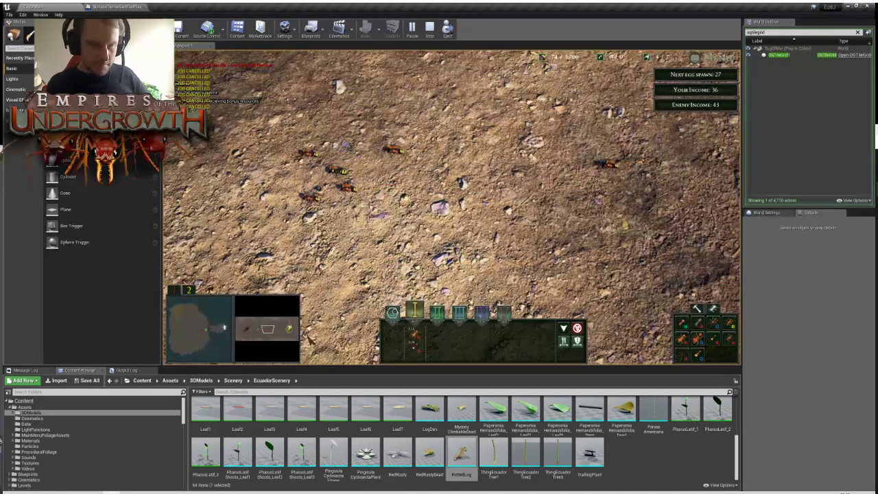
Extend the brood chamber with one more Army Ant Media nursery tile toward the tunnel
left_click(204, 332)
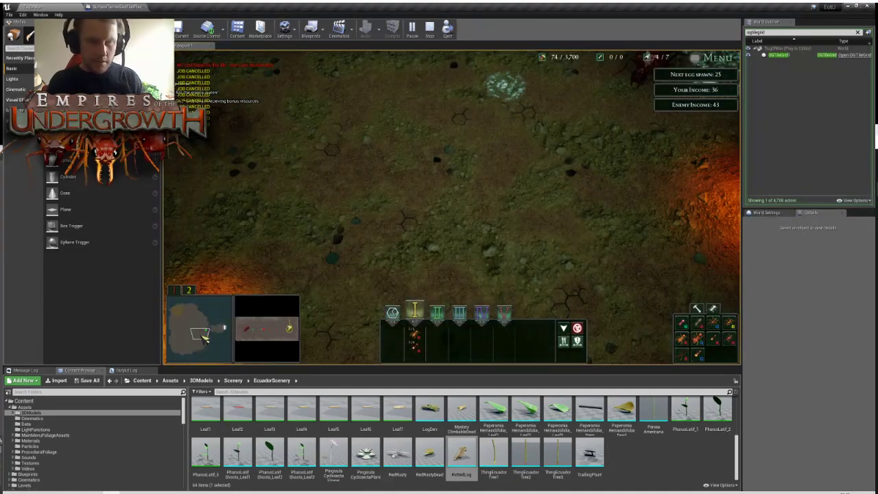
key("w")
key("d")
left_click(715, 340)
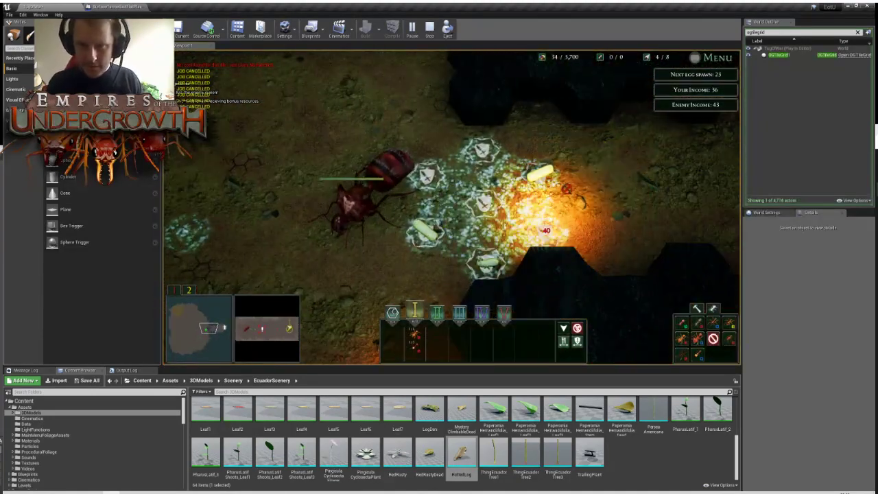
left_click(546, 234)
Jump to ant group 1 on the surface and watch its fight against the enemy ants
key("1")
key("1")
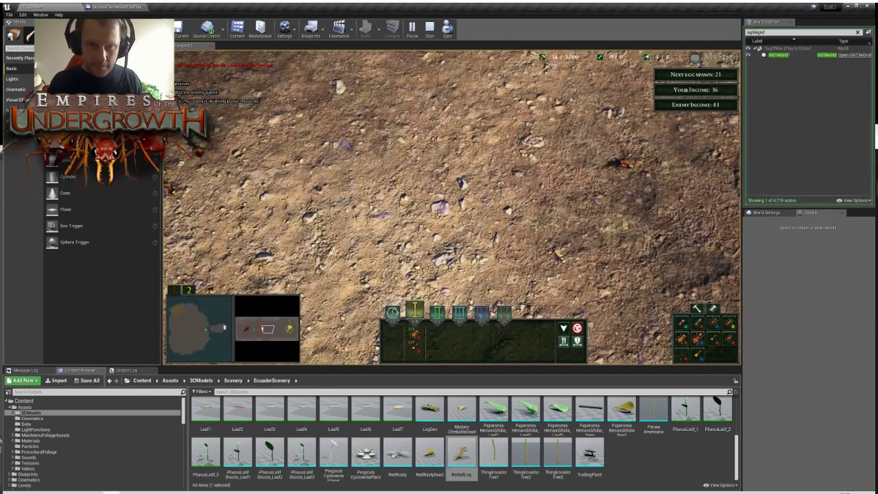
key("d")
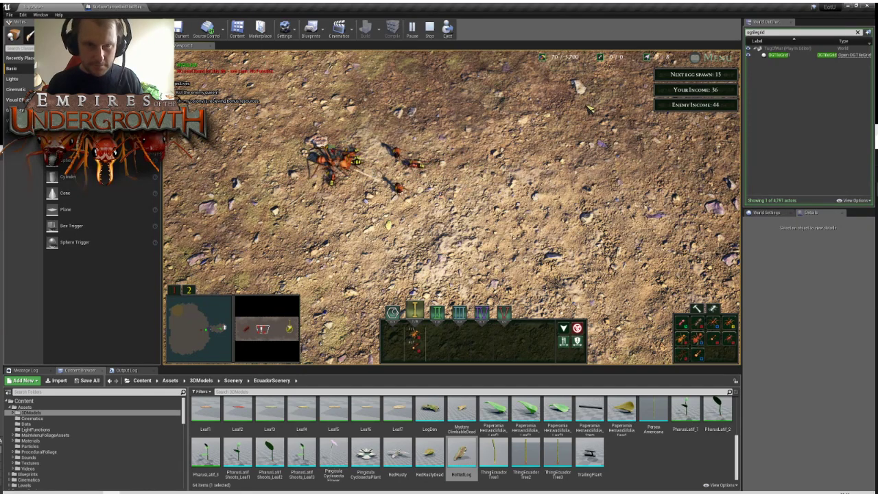
key("a")
key("d")
key("a")
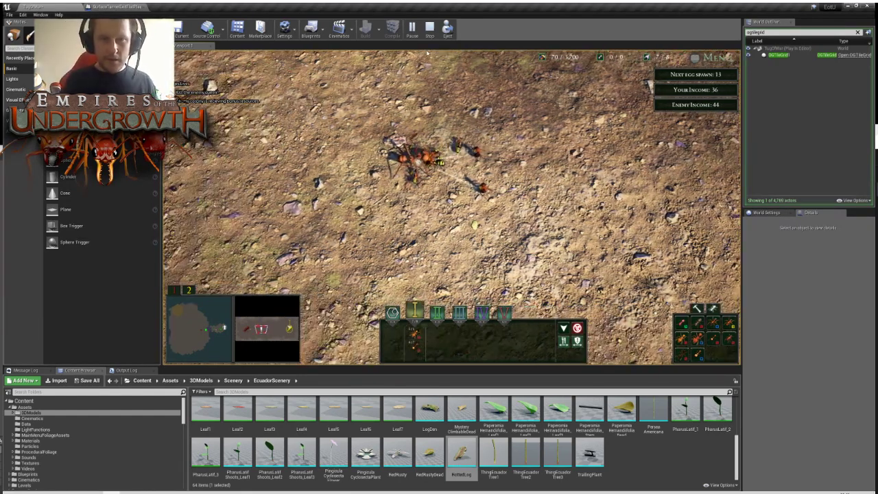
key("a")
key("s")
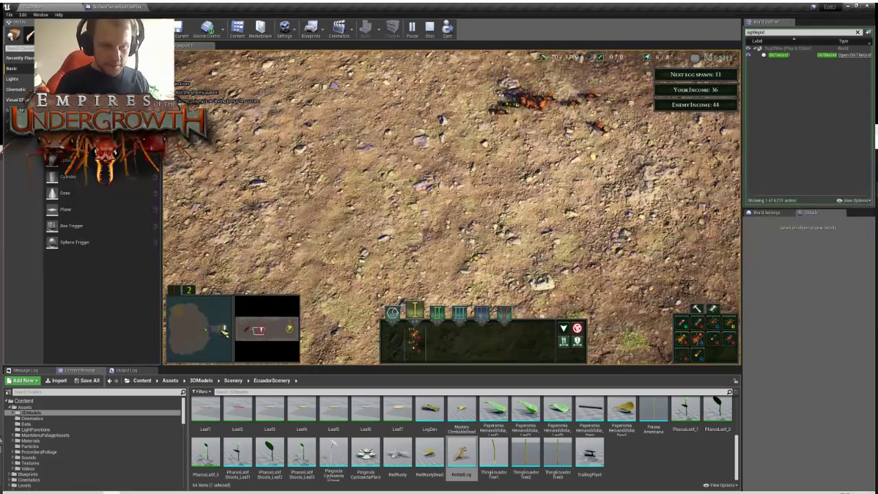
left_click(221, 330)
key("s")
key("a")
left_click(714, 339)
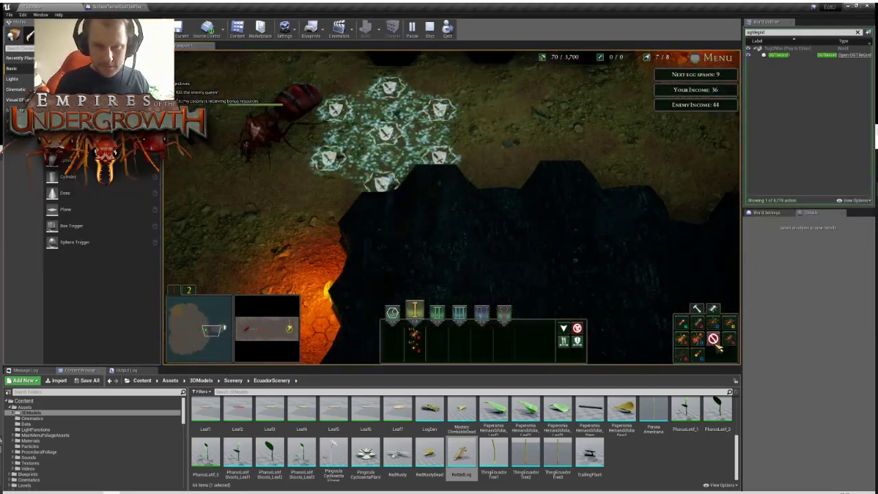
key("a")
right_click(418, 241)
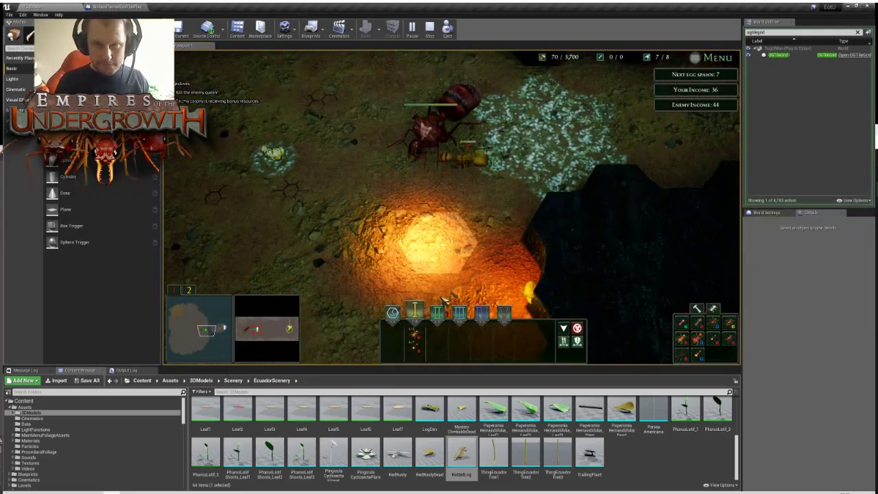
key("s")
key("a")
key("w")
key("d")
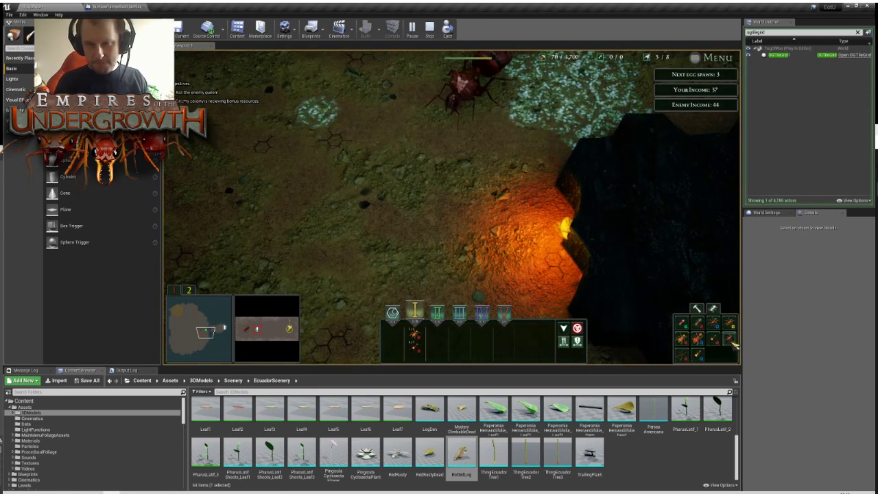
key("s")
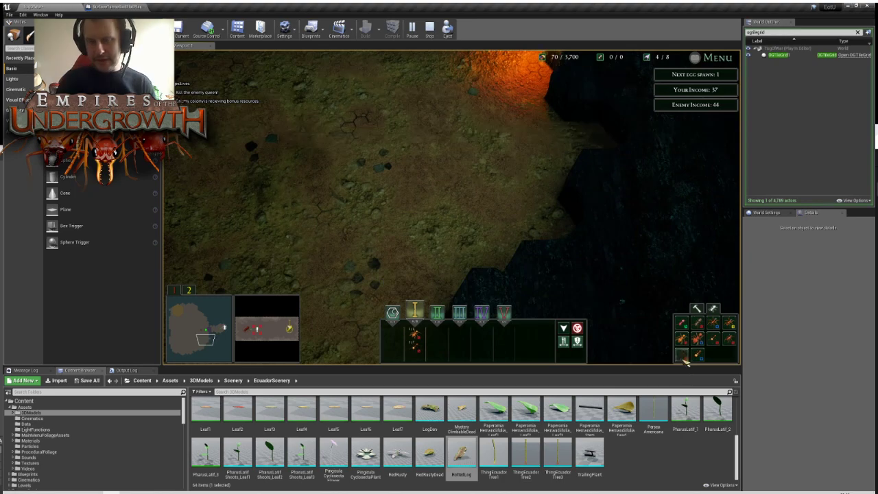
left_click(685, 354)
key("w")
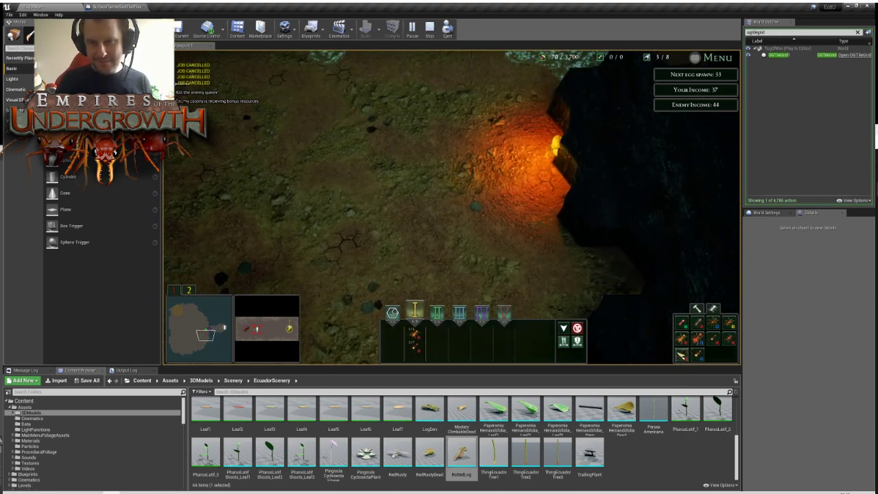
key("w")
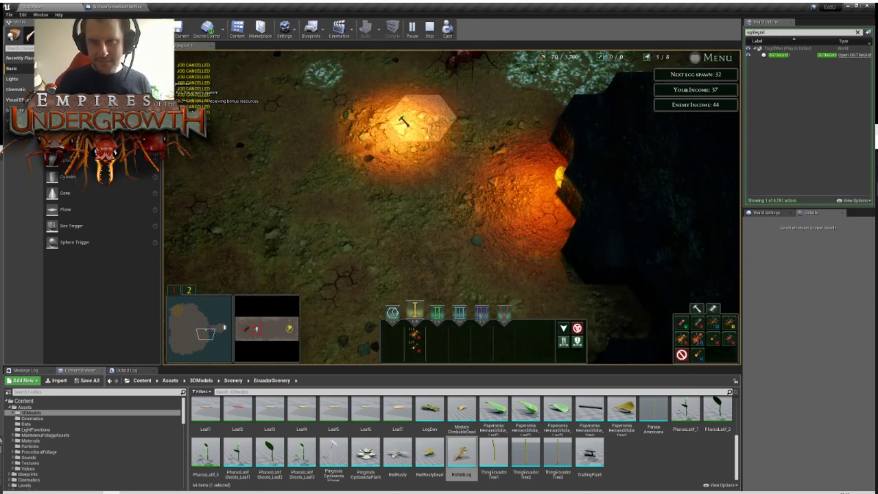
key("w")
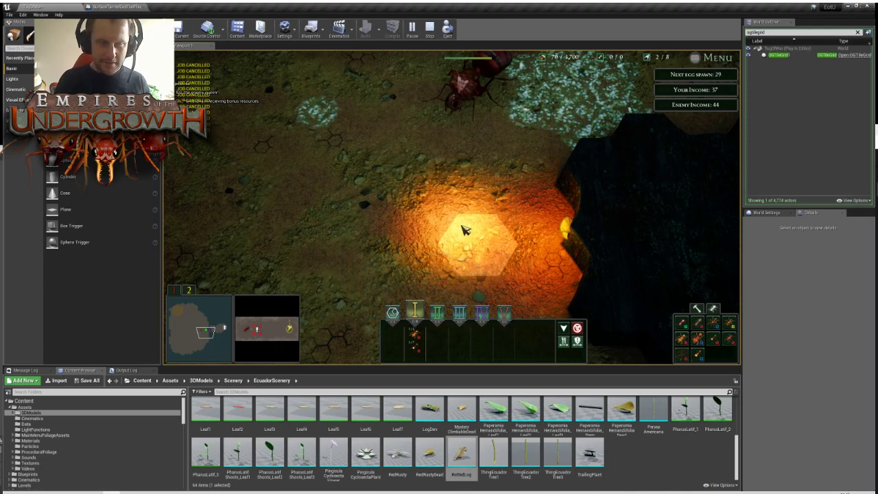
Inspect the ants near the nest entrance hole and the ground at the surface arena's nest-side end
left_click(258, 329)
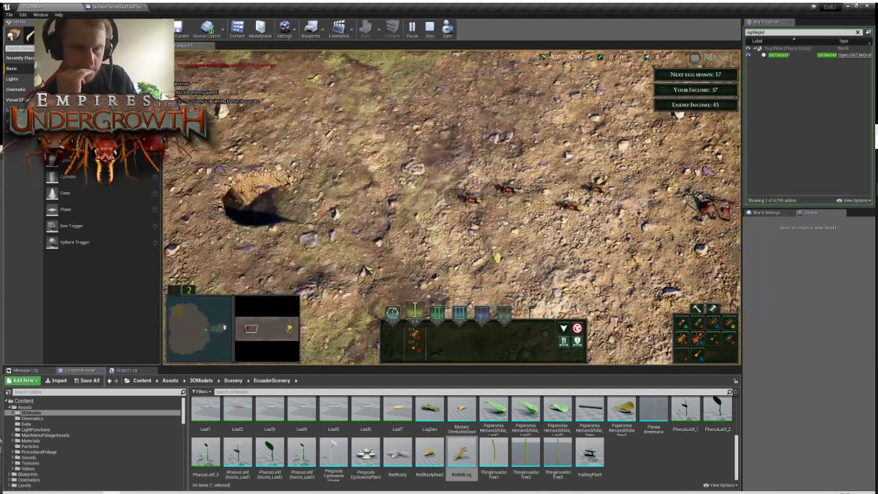
key("a")
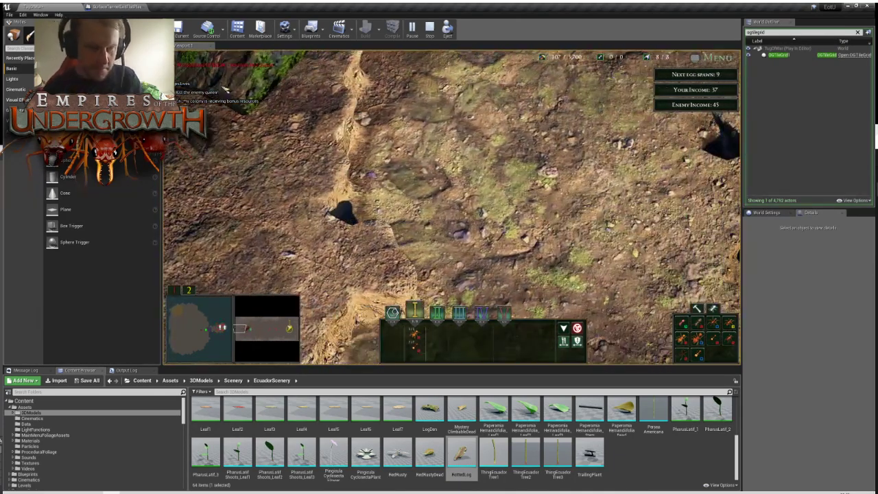
Inspect the tunnel chamber and its creatures inside the nest, then the ground around the holes at the surface arena's far end
left_click(220, 328)
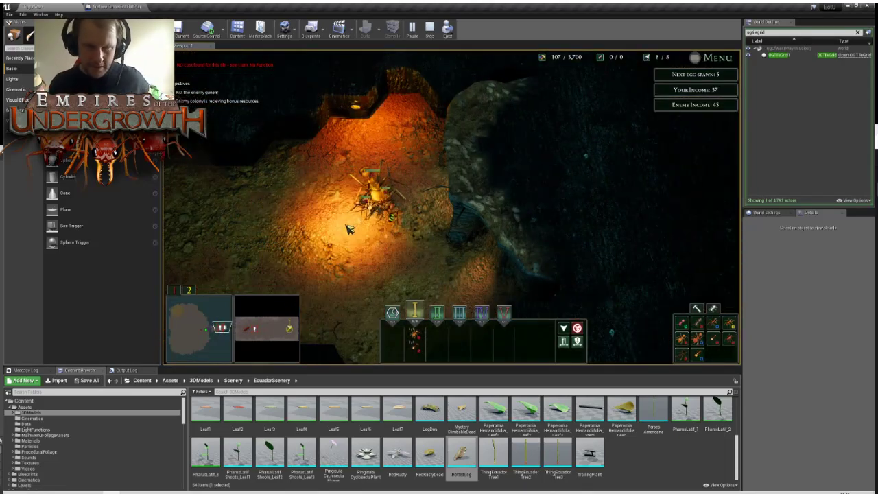
key("a")
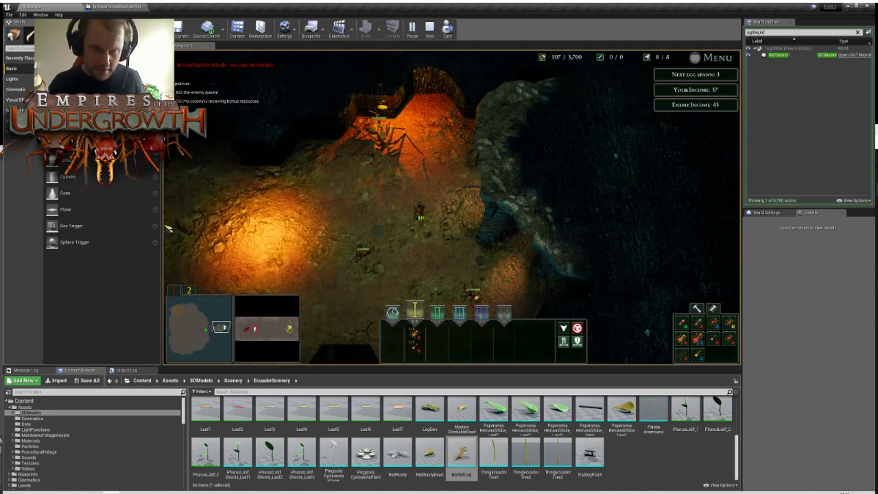
key("d")
key("s")
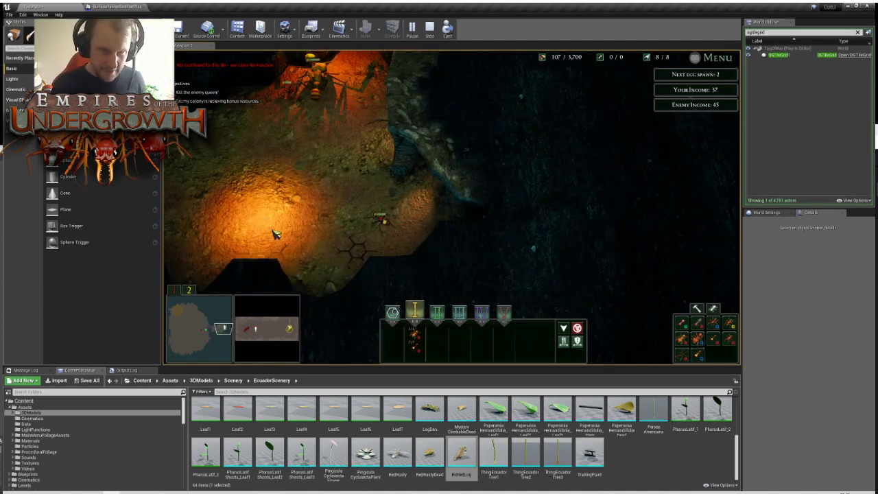
left_click(289, 329)
left_click_drag(290, 331, 286, 331)
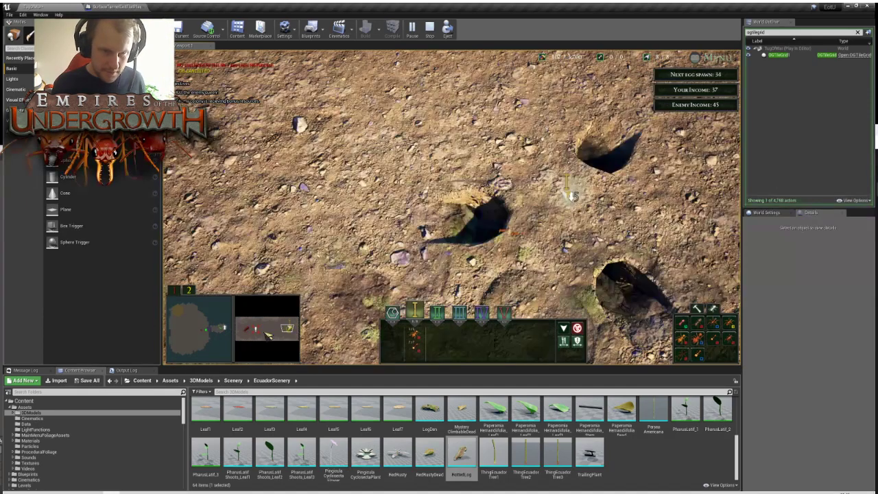
Check the nest's tunnel chamber again, then scan the surface arena from its middle to the nest-side end
left_click(215, 329)
left_click(224, 328)
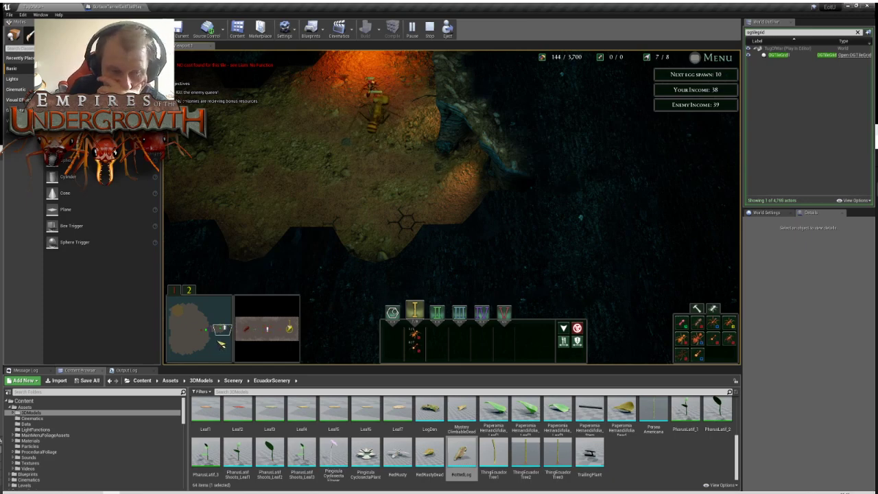
left_click(217, 332)
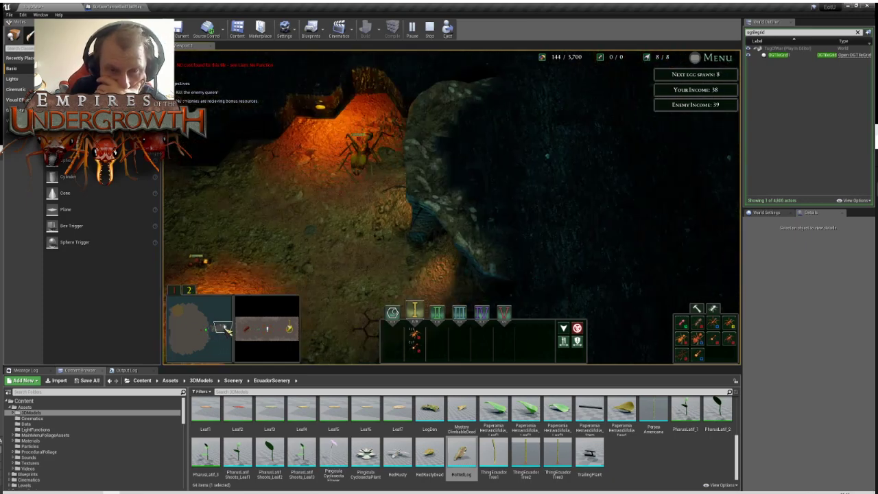
left_click(264, 329)
left_click_drag(261, 330, 244, 331)
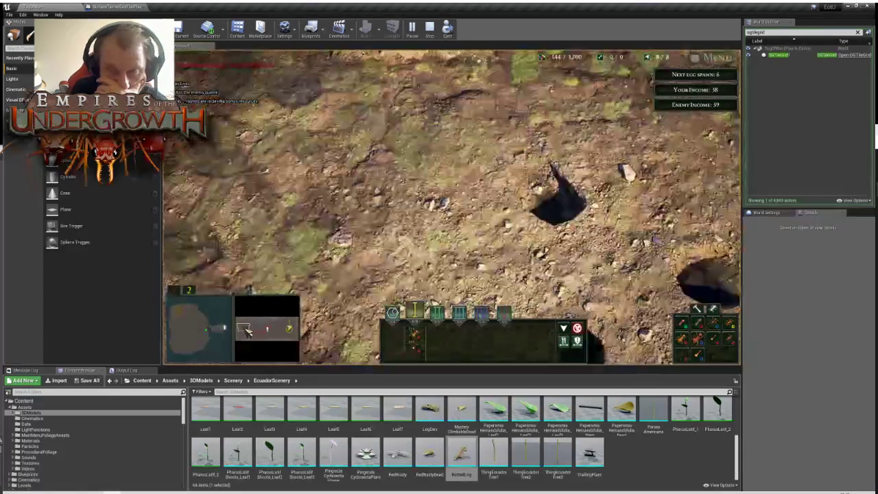
Place one more nursery tile in the brood chamber beside the queen
left_click(204, 331)
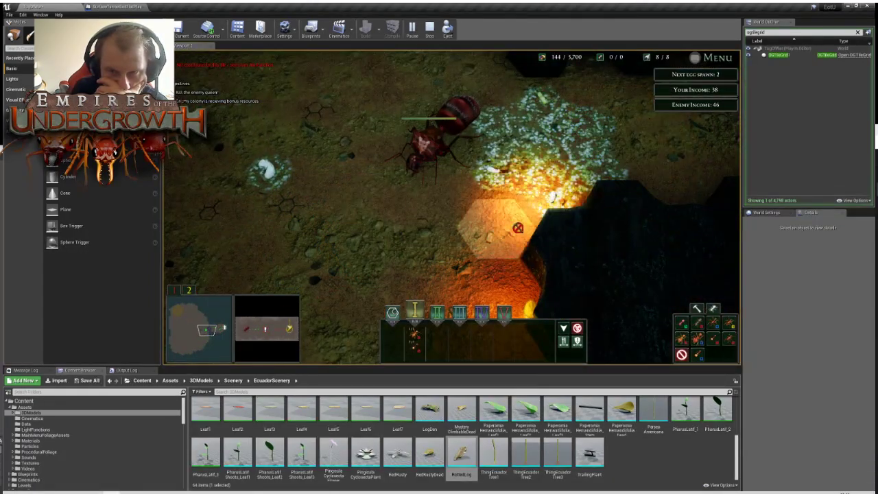
left_click(437, 262)
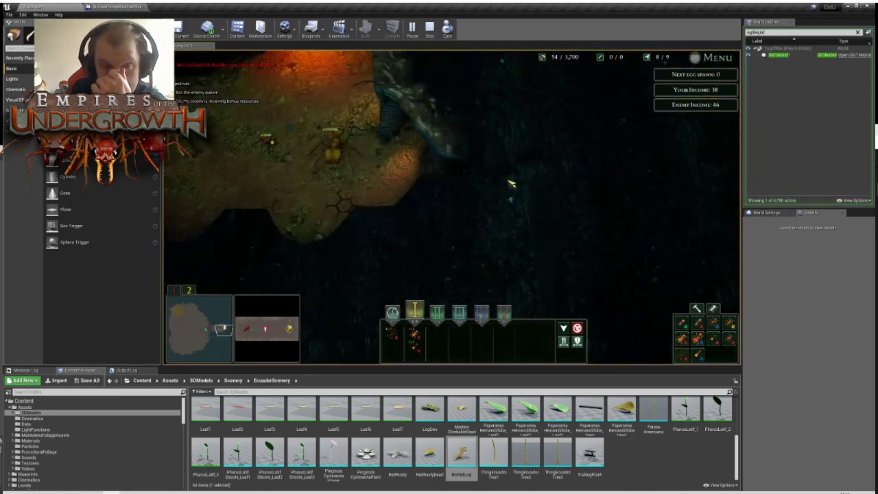
Examine the ant fight around the middle of the surface arena, keeping the clashing groups in view
left_click(265, 331)
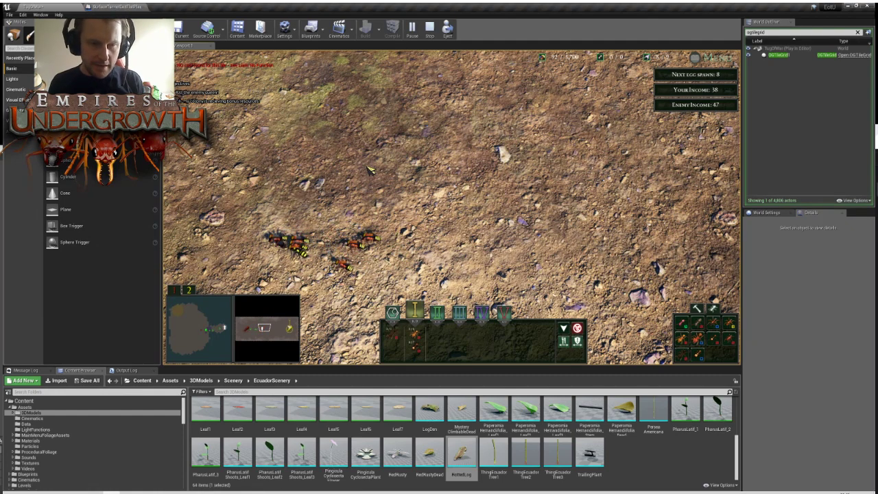
key("a")
key("s")
key("a")
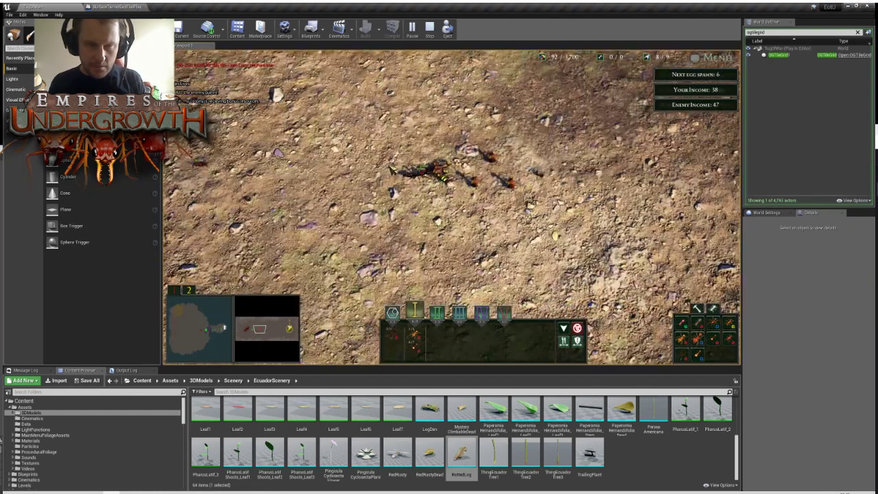
key("a")
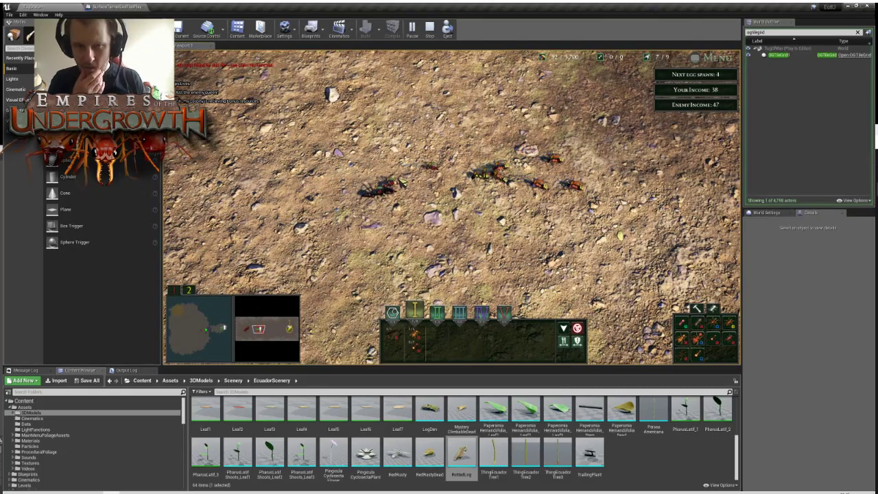
key("a")
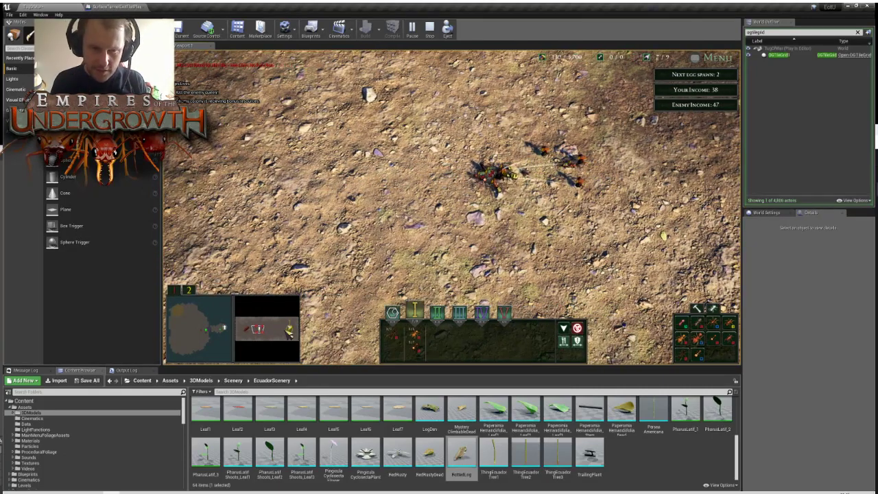
key("a")
key("d")
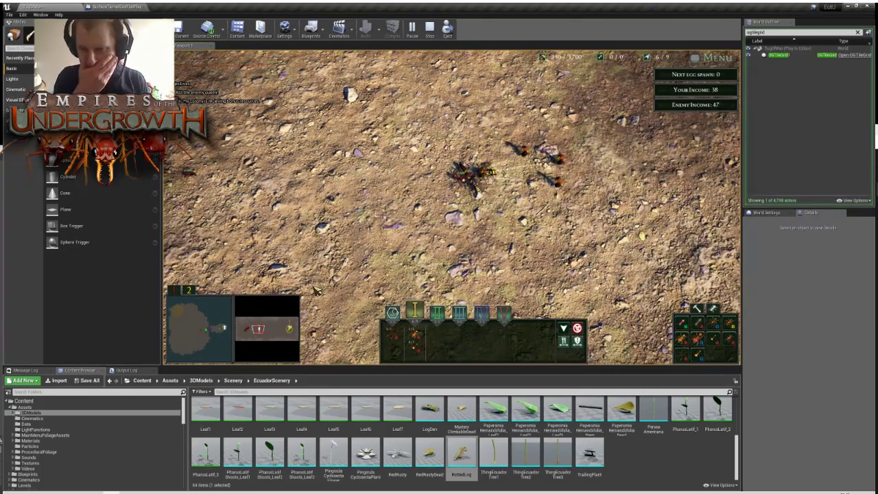
key("d")
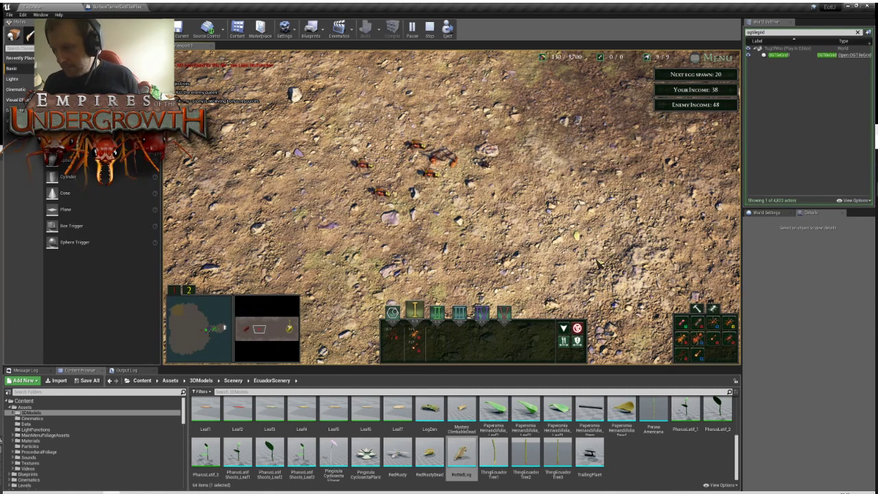
Track the ants heading for the holes at the surface arena's nest-side end and watch them there
key("a")
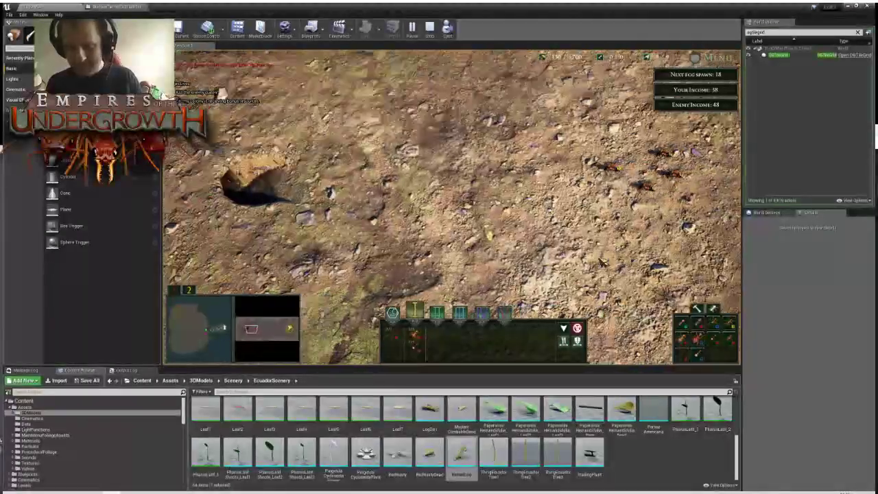
key("s")
key("d")
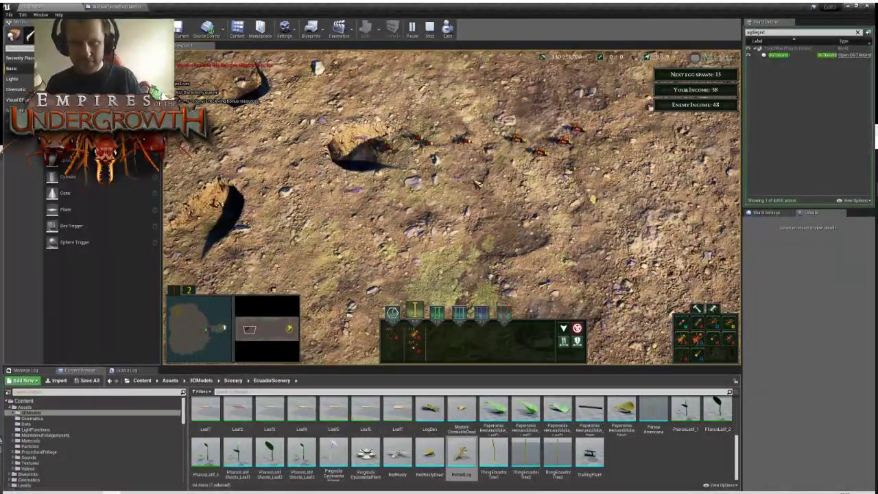
key("w")
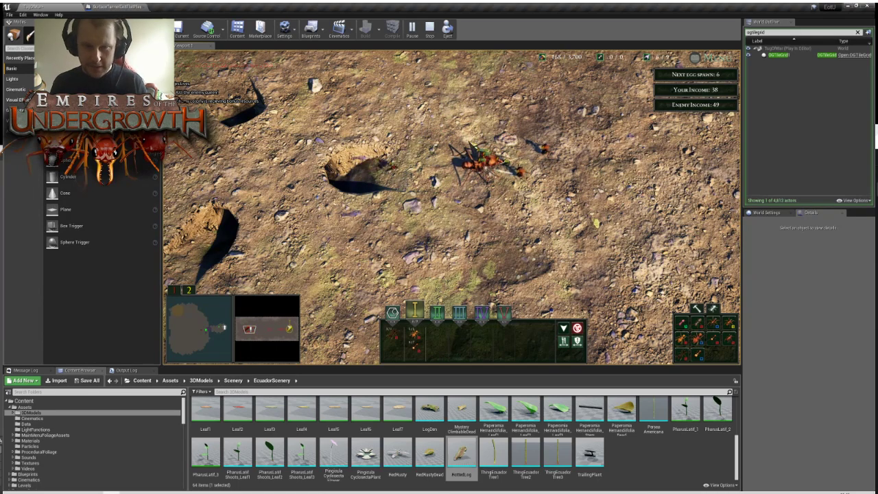
Observe the battle and the ground texture from a wider view of the surface arena, from the nest-side holes toward the middle
key("d")
key("w")
scroll(452, 207, "down", 3)
key("d")
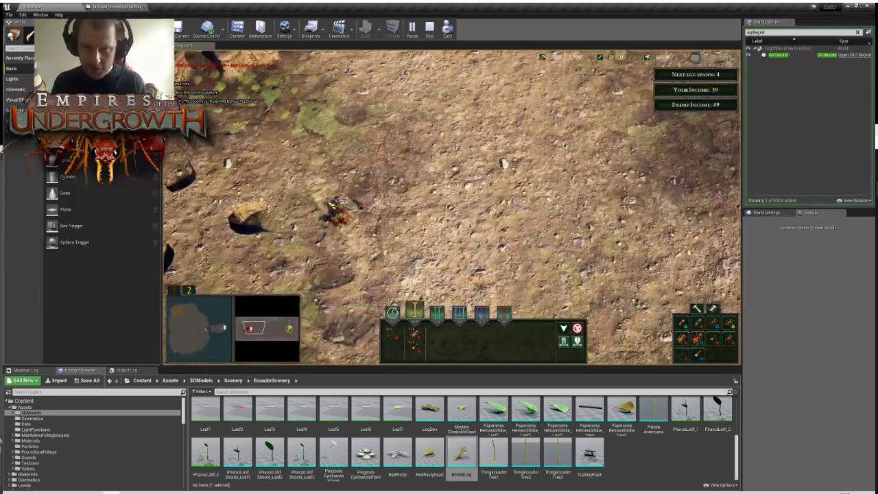
key("d")
key("s")
key("a")
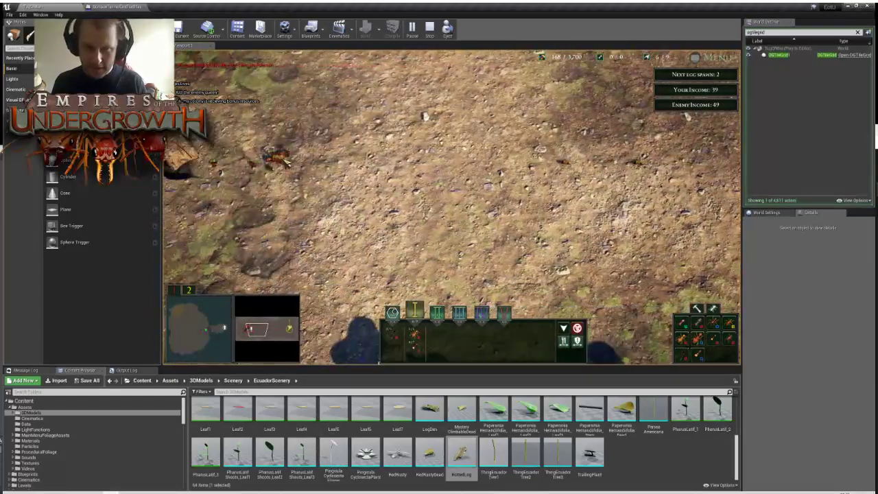
key("d")
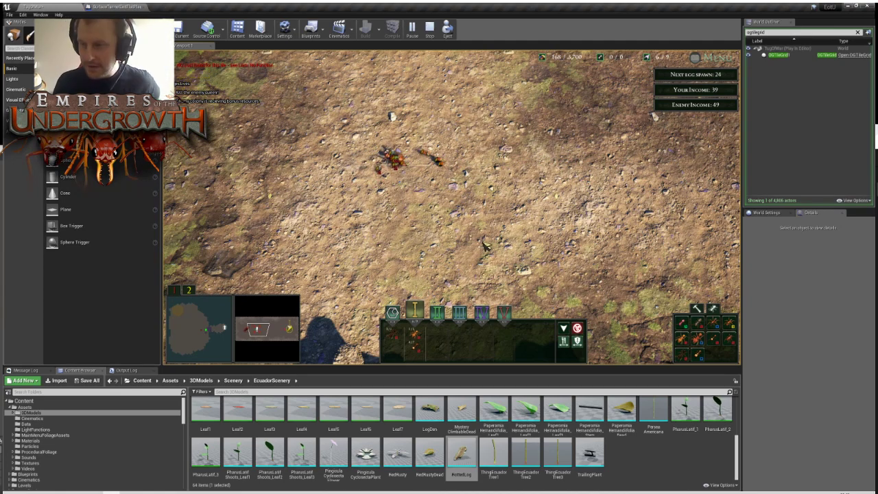
middle_click_drag(515, 251, 515, 258)
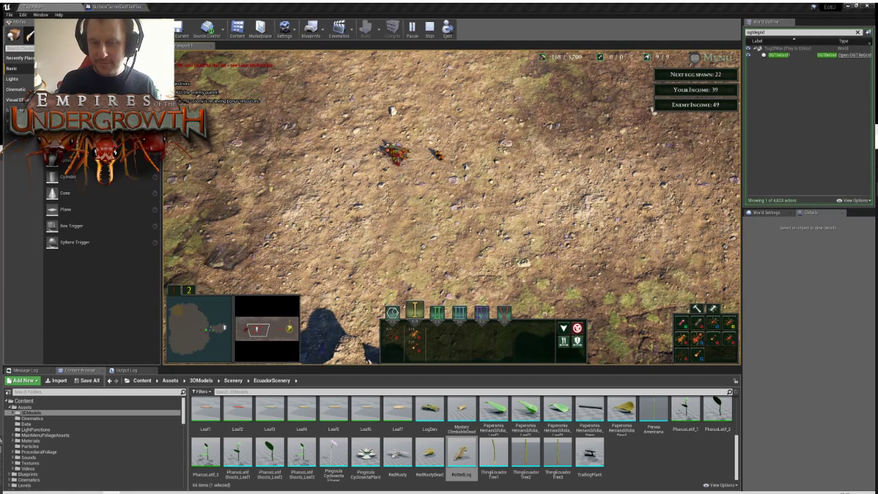